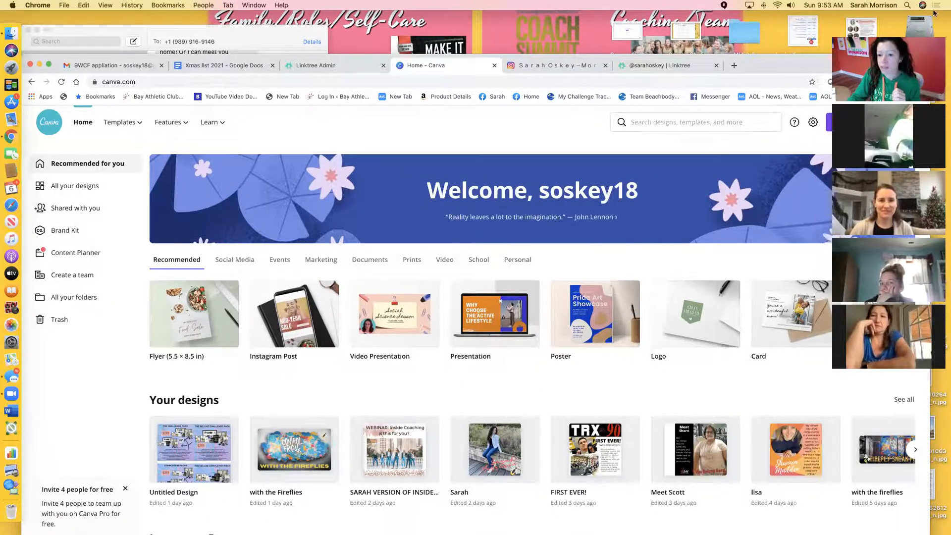
Narrow the browser window and reposition it so the whole Canva home page fits clear of the video call thumbnails.
left_click_drag(762, 60, 667, 50)
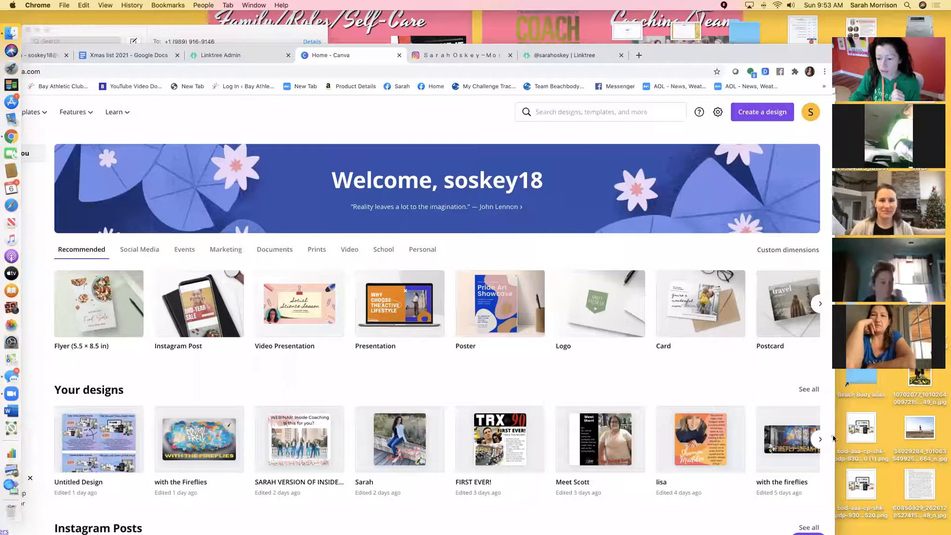
left_click_drag(833, 438, 662, 438)
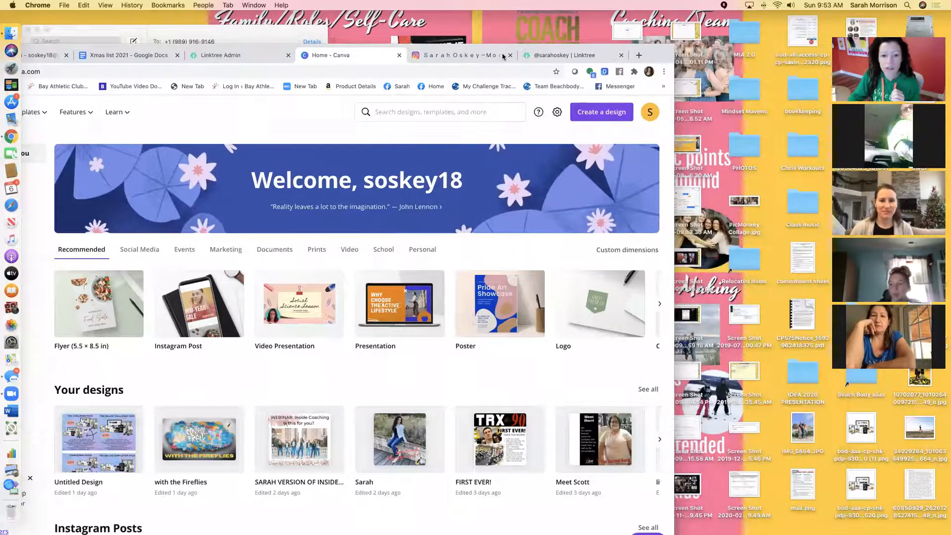
left_click_drag(430, 44, 571, 11)
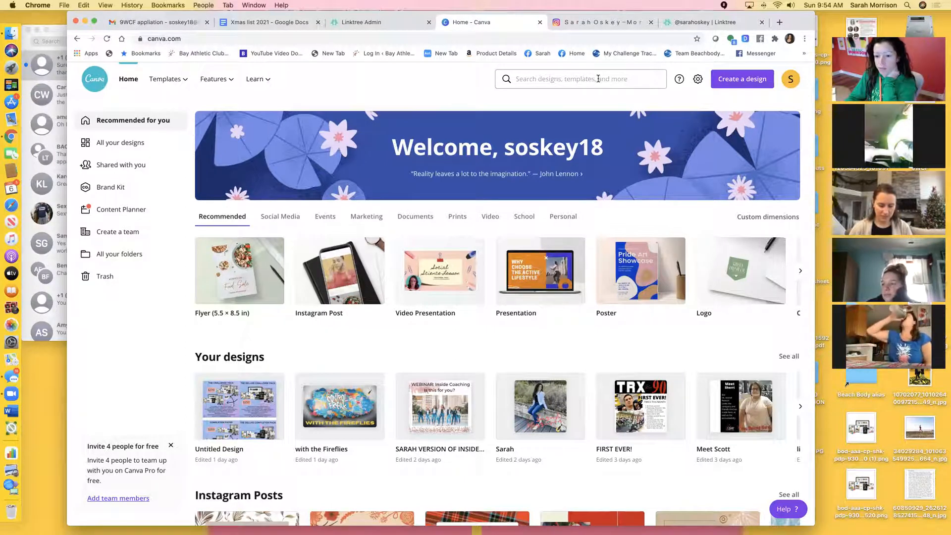
Start a new design from the first JPG photo in Downloads, beginning 3B4E7A4C-3827, and open it for editing.
left_click(597, 80)
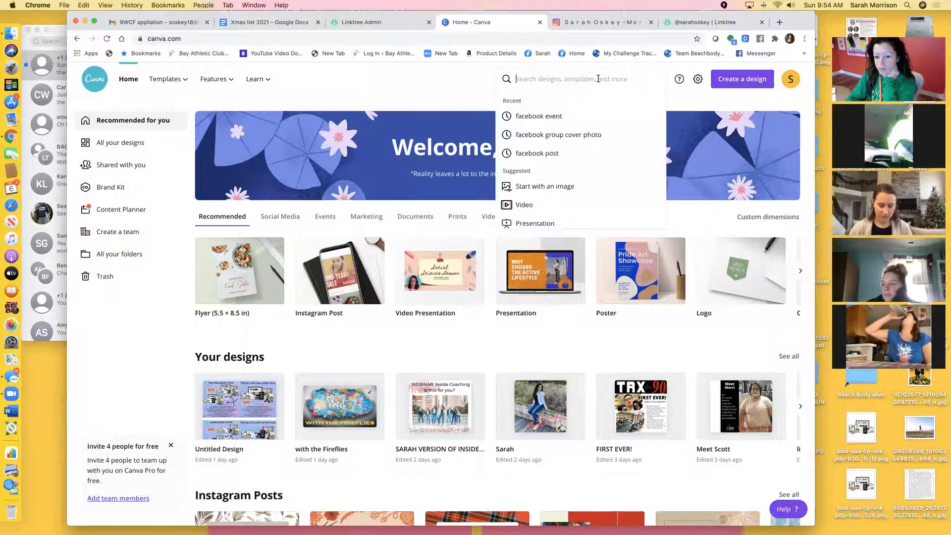
left_click(543, 187)
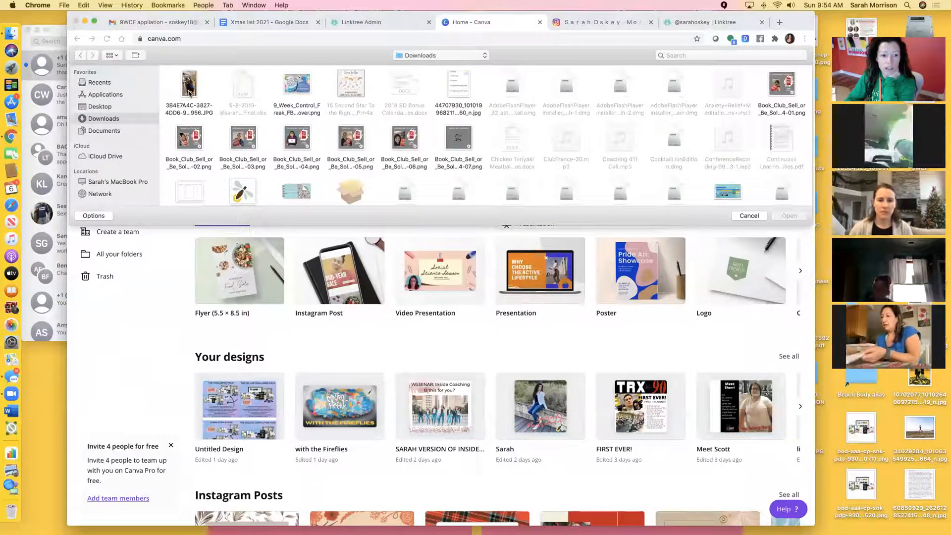
left_click(202, 109)
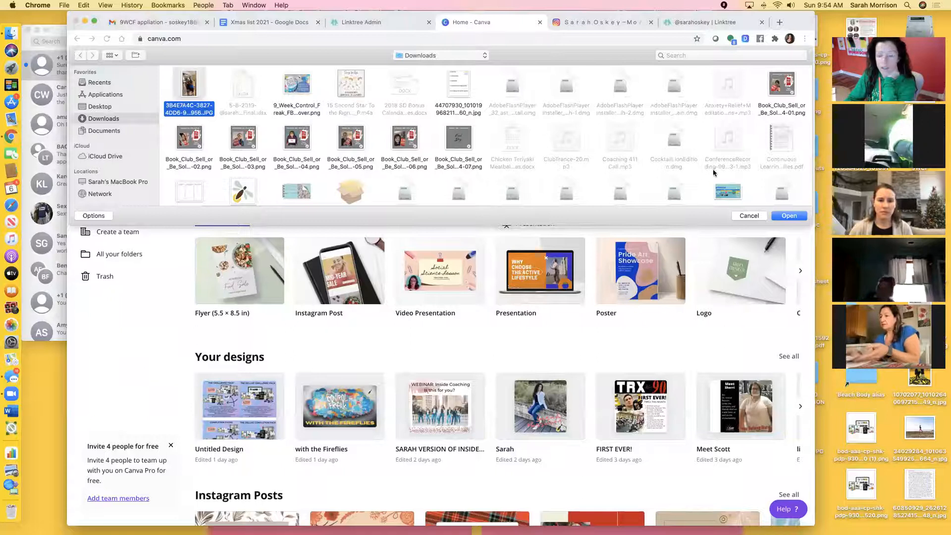
left_click(791, 217)
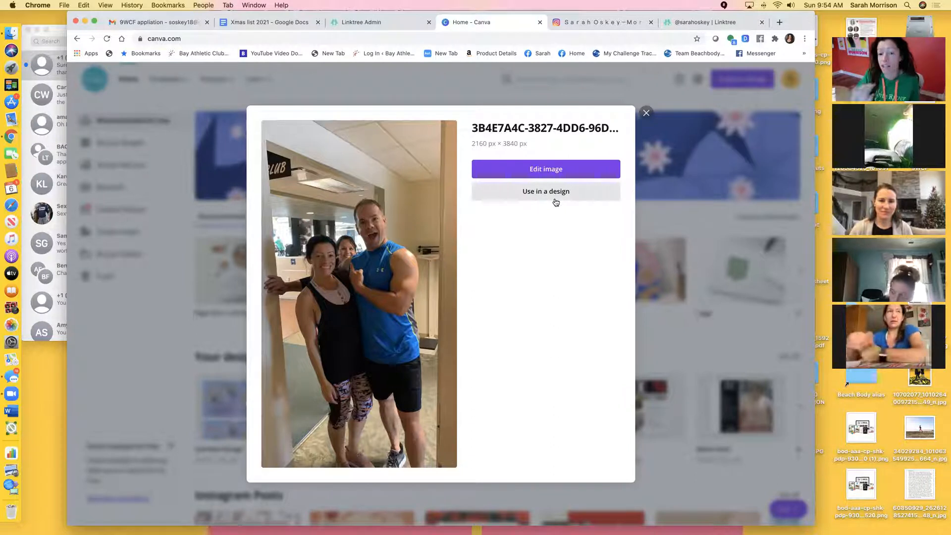
left_click(524, 171)
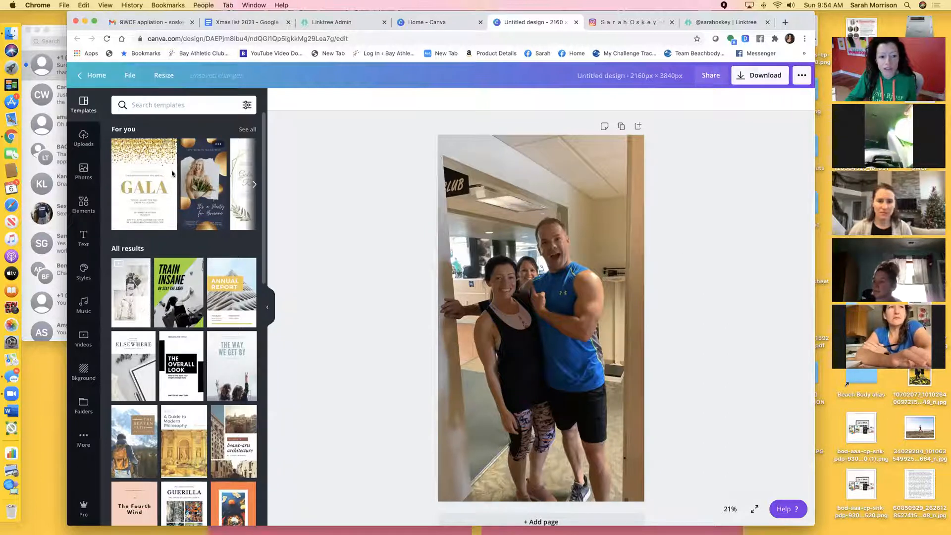
Search the elements for "heart", add the solid red heart, and place it small and tilted beside the man's head.
left_click(85, 171)
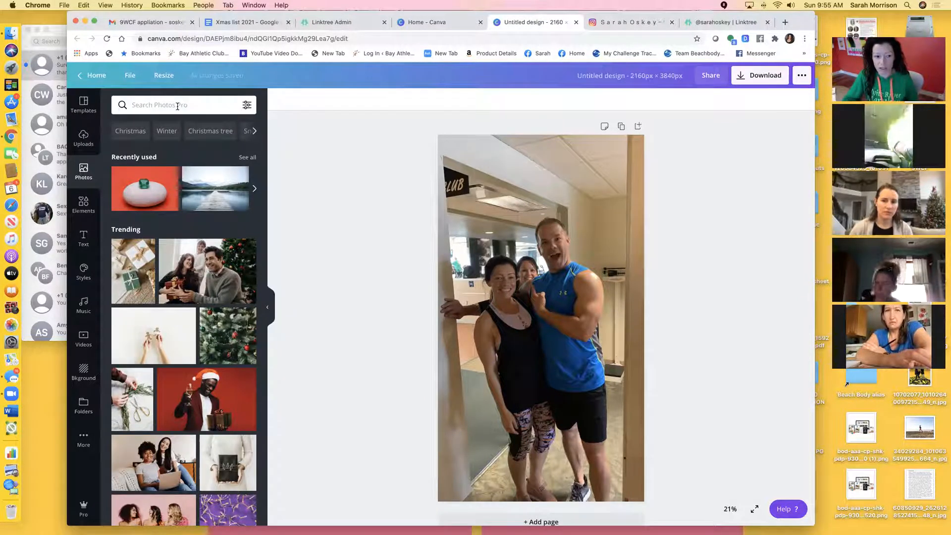
left_click(91, 214)
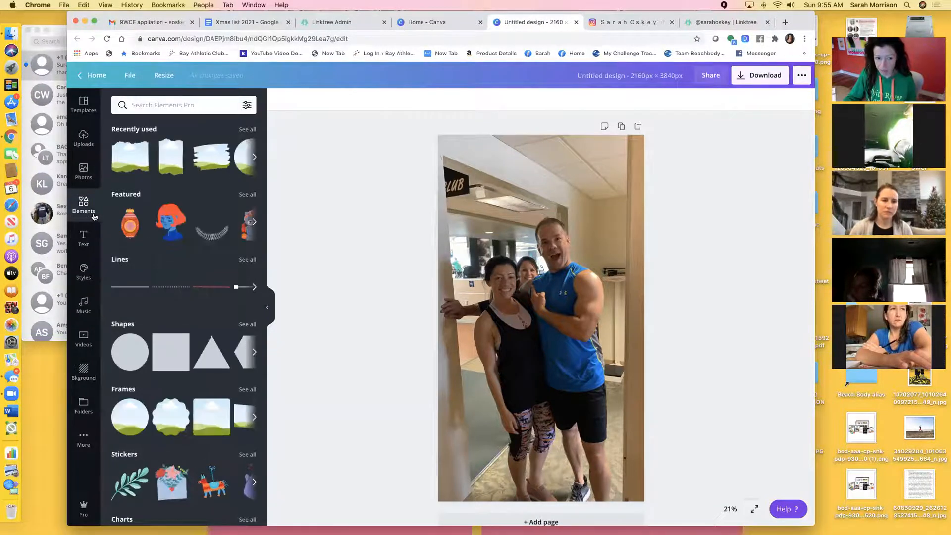
left_click(158, 105)
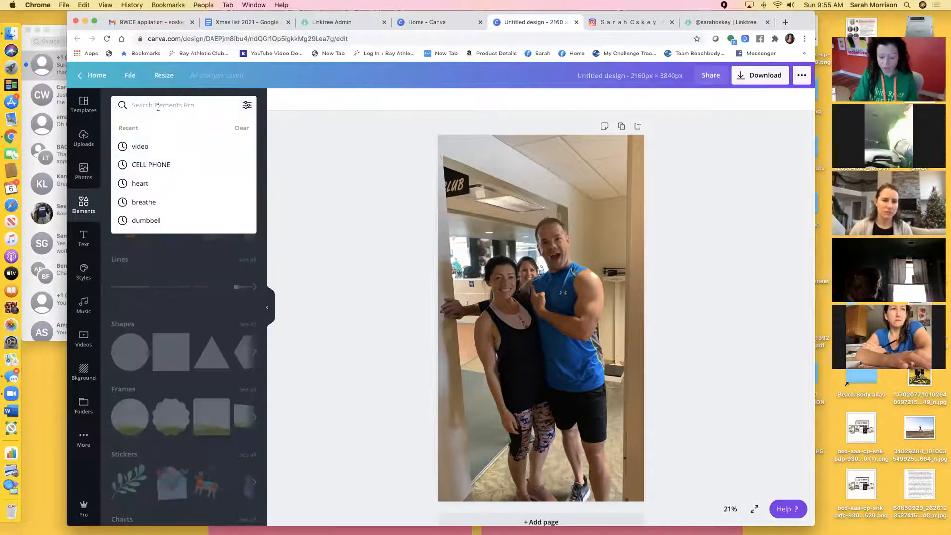
type("heart")
key("Return")
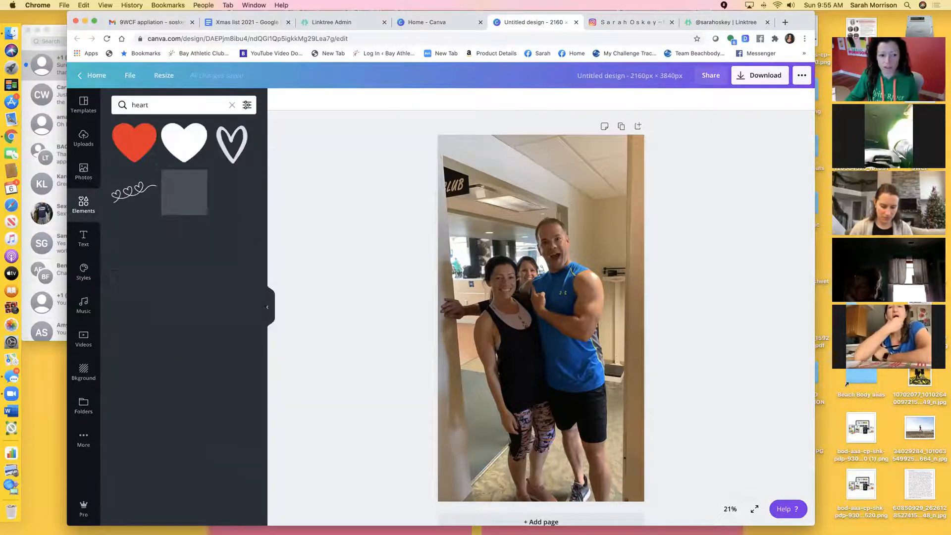
left_click(142, 145)
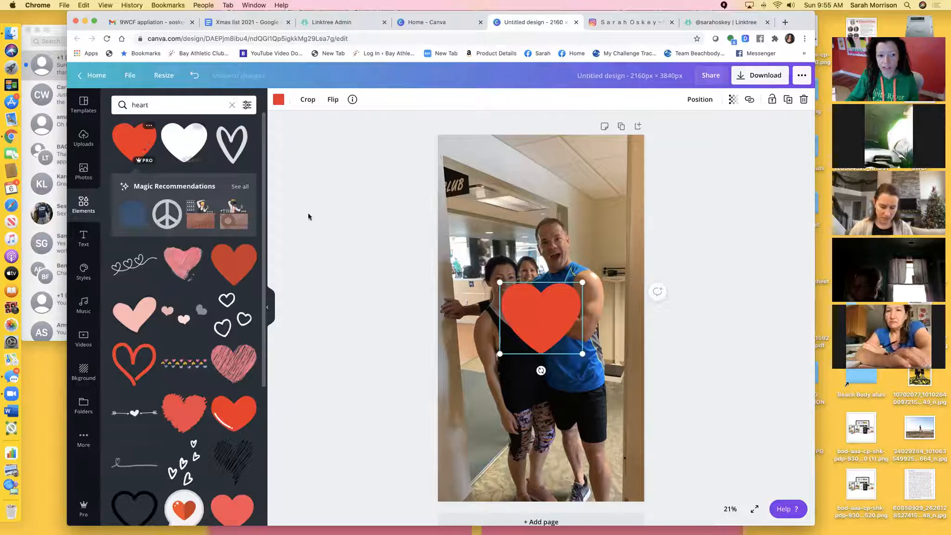
left_click_drag(500, 283, 599, 233)
left_click_drag(596, 274, 586, 273)
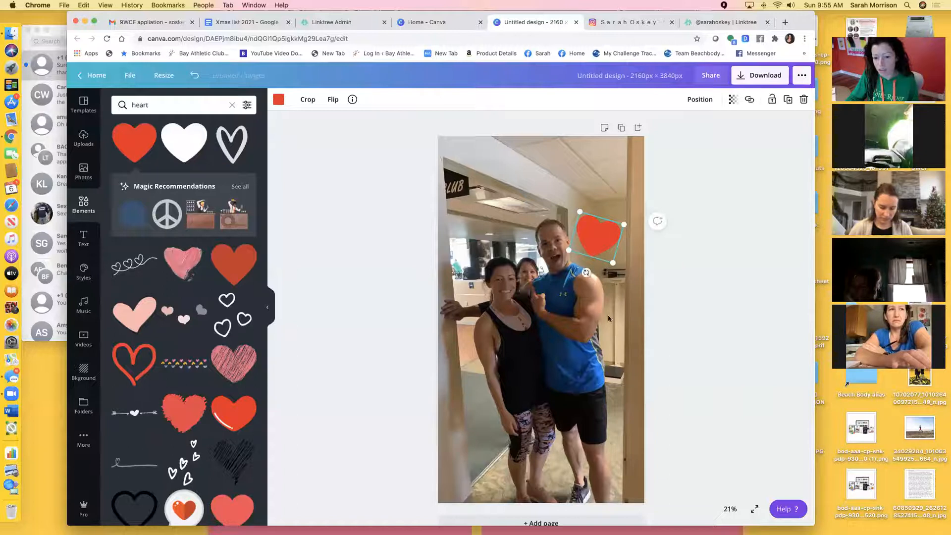
Delete the red heart from the photo.
left_click(641, 316)
left_click(596, 254)
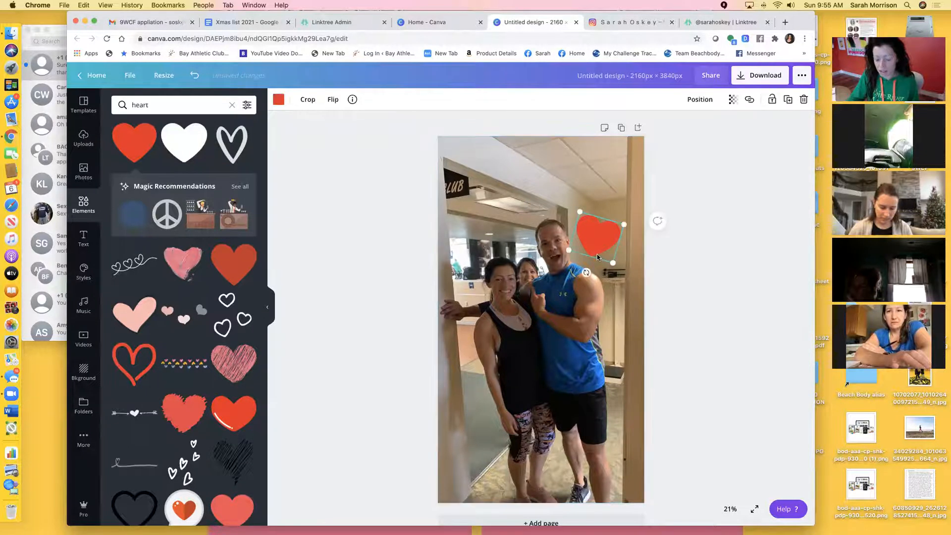
key("BackSpace")
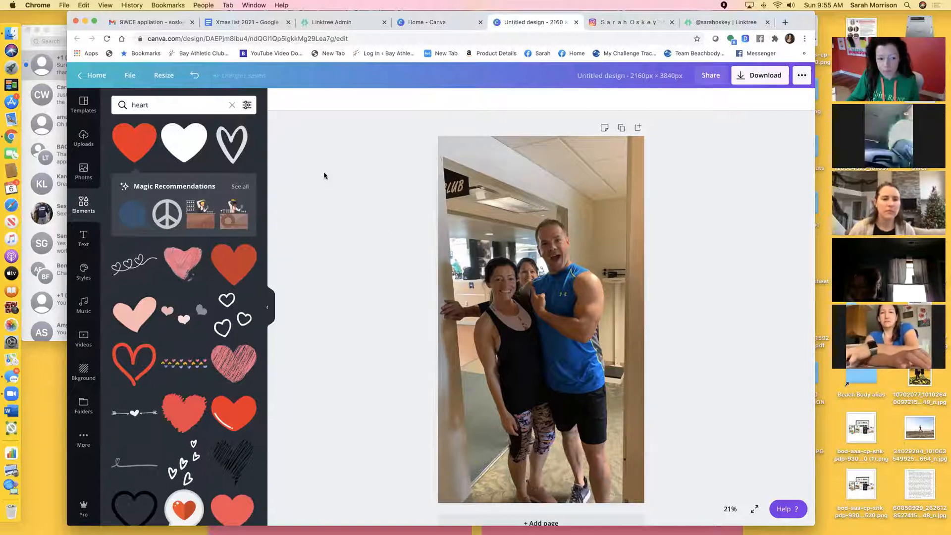
Add the outlined BE BRAVE text style to the photo and replace its wording with THE followed by the family's surname.
left_click(85, 245)
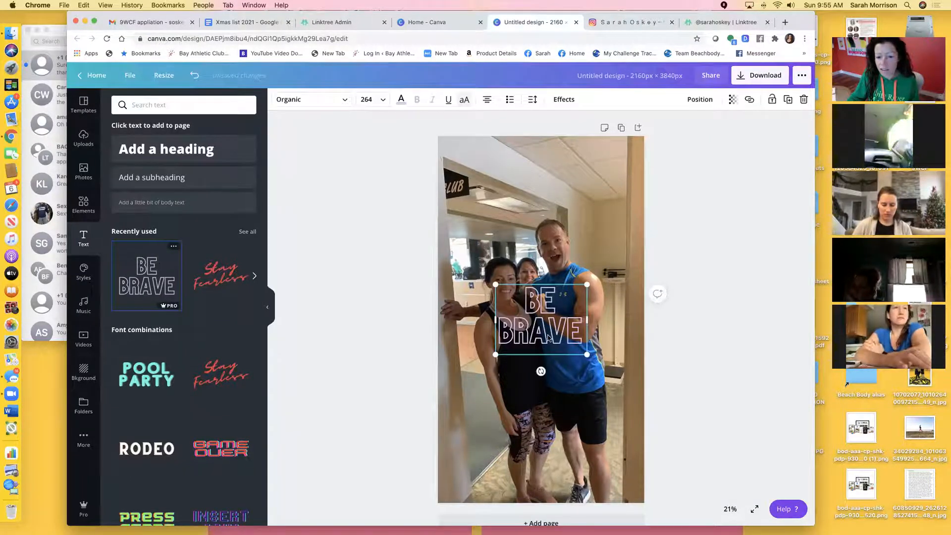
left_click_drag(525, 296, 564, 297)
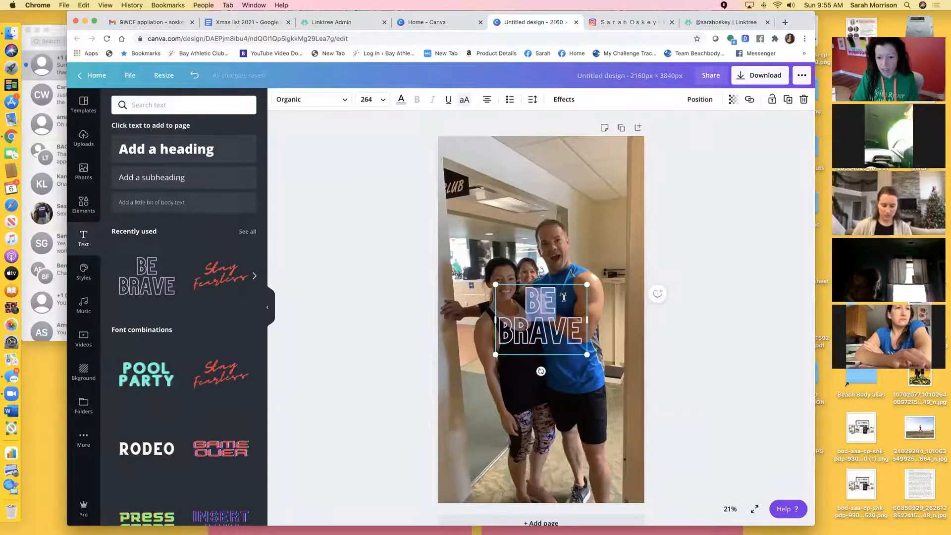
type("THE")
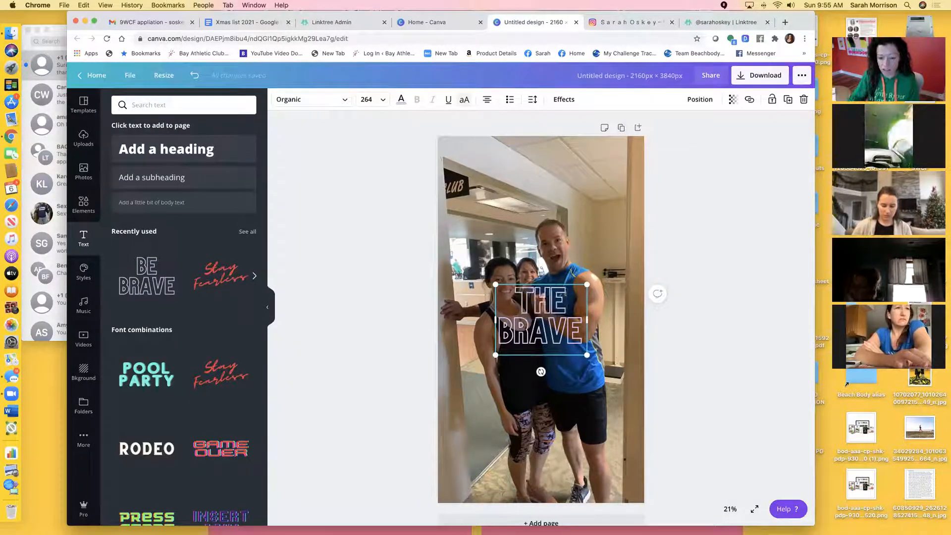
type(" MORRISONS")
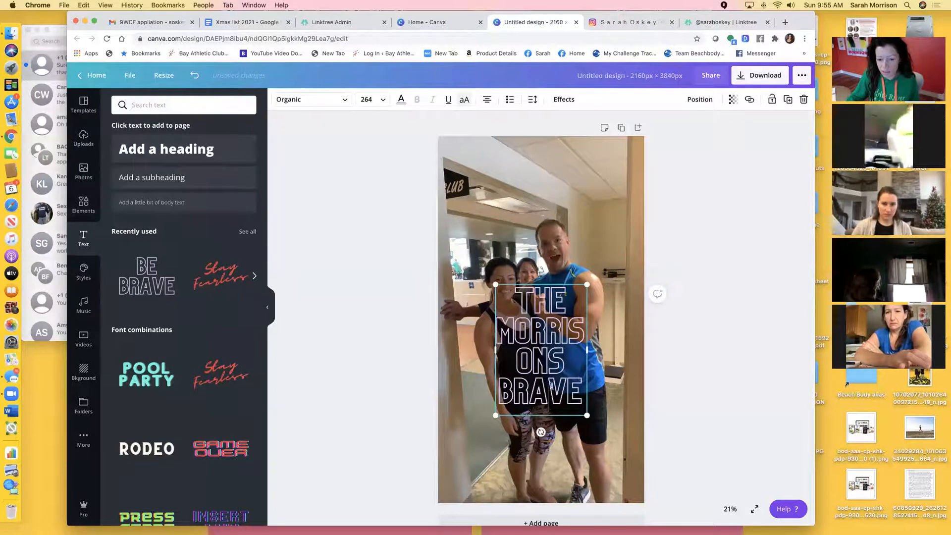
left_click_drag(573, 386, 503, 388)
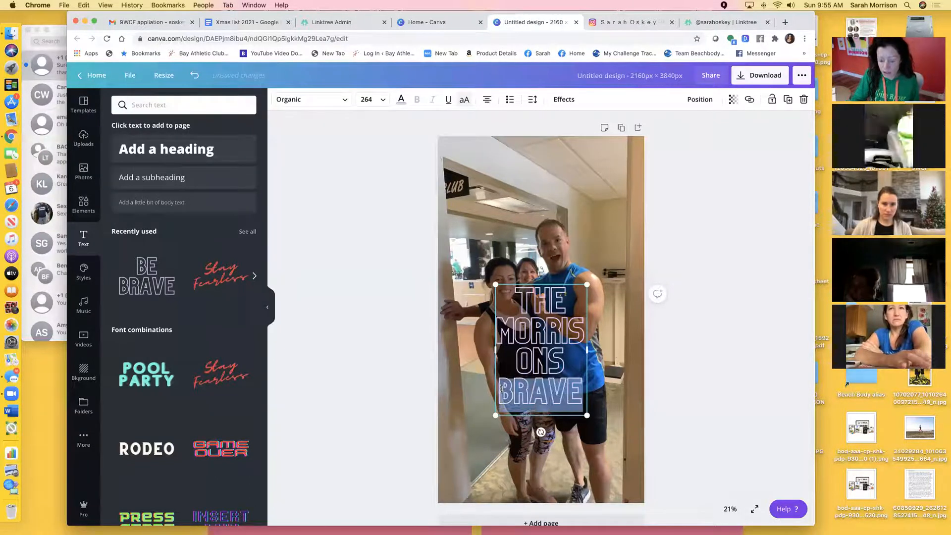
key("BackSpace")
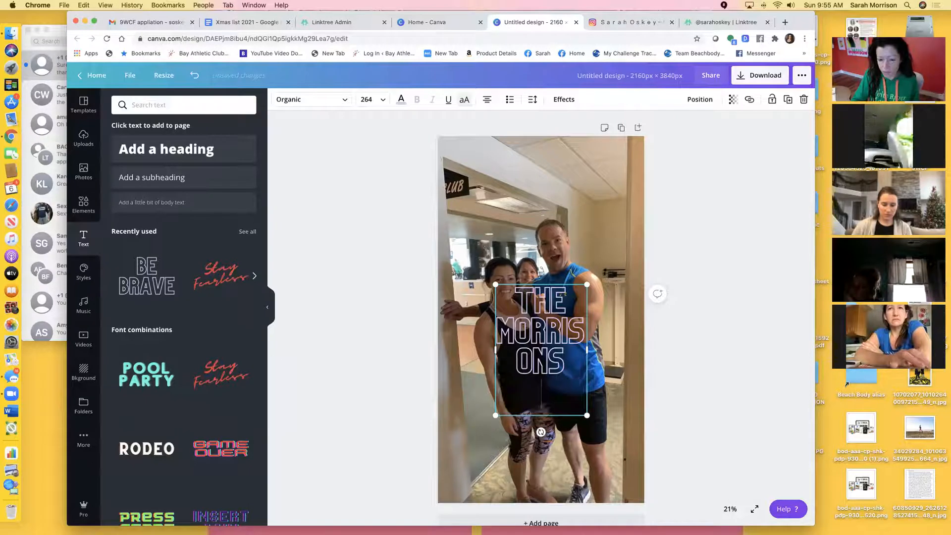
Widen the title's text box on both sides to nearly the photo's full width so the title fits on one line.
left_click(466, 400)
left_click(555, 329)
left_click_drag(584, 349, 641, 350)
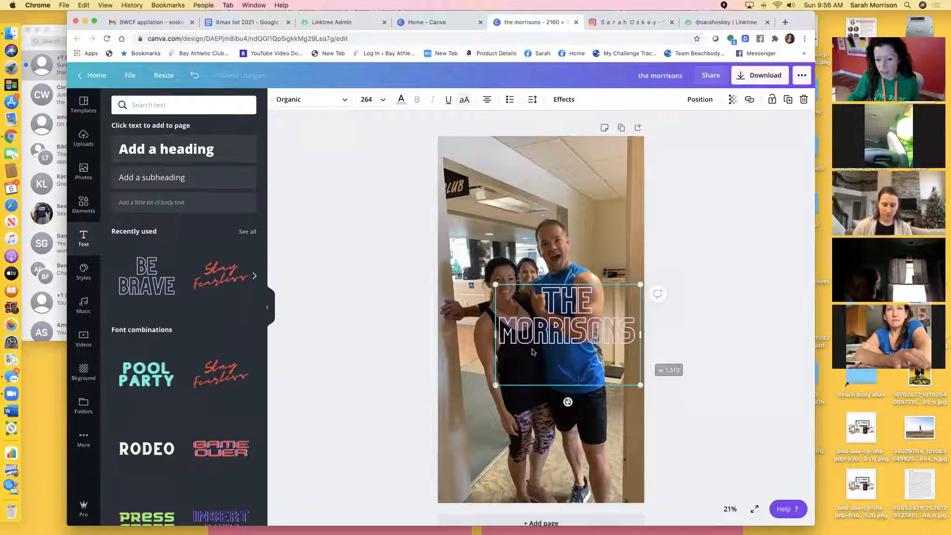
left_click_drag(495, 334, 439, 334)
left_click(408, 367)
Move the title to the top of the photo, centred horizontally.
left_click_drag(576, 307, 576, 194)
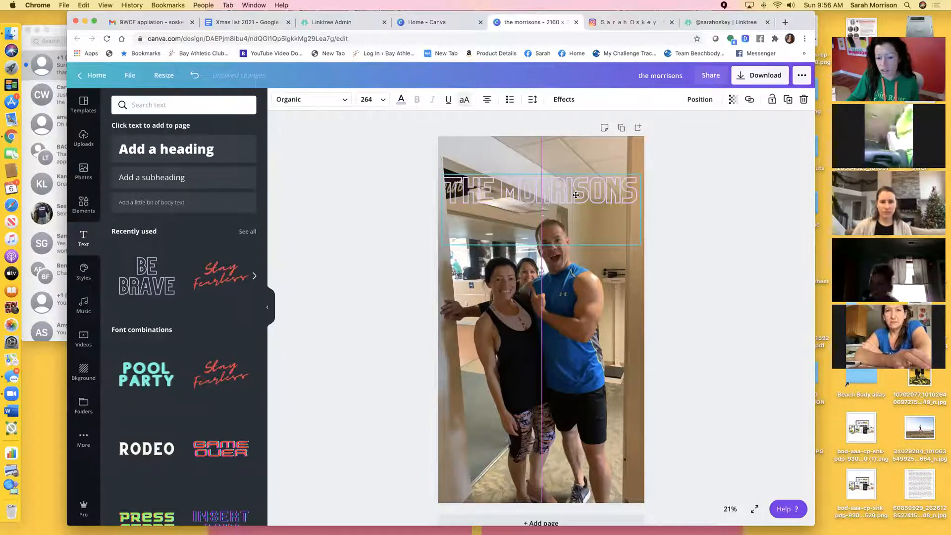
left_click_drag(576, 195, 576, 162)
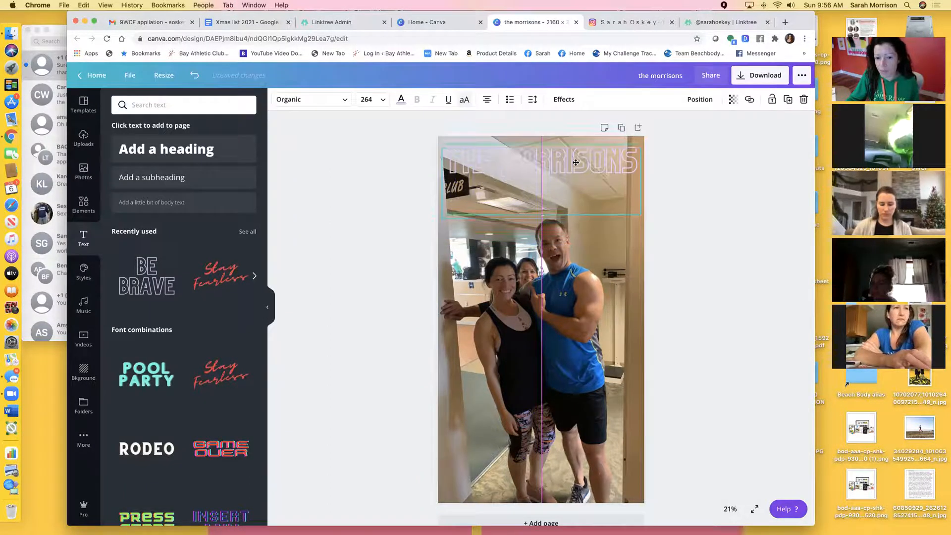
left_click(577, 262)
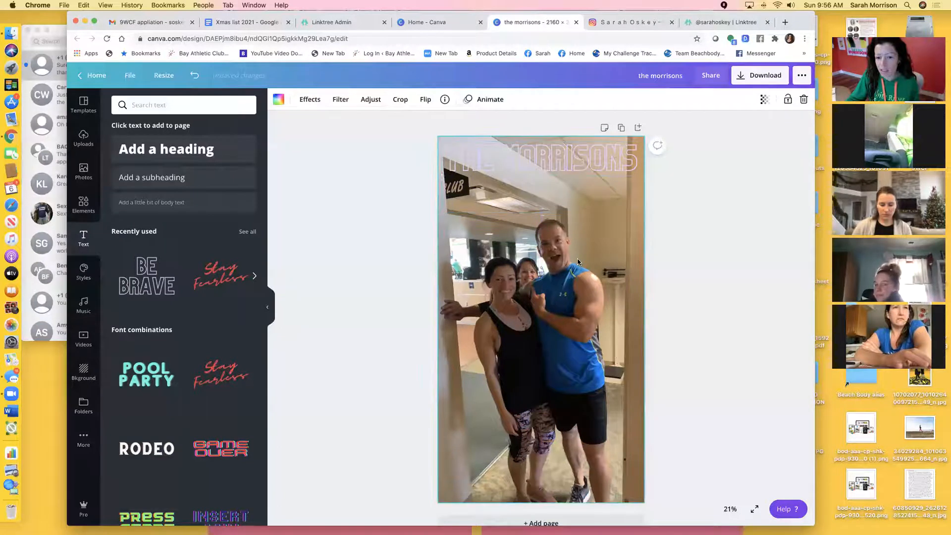
left_click(578, 173)
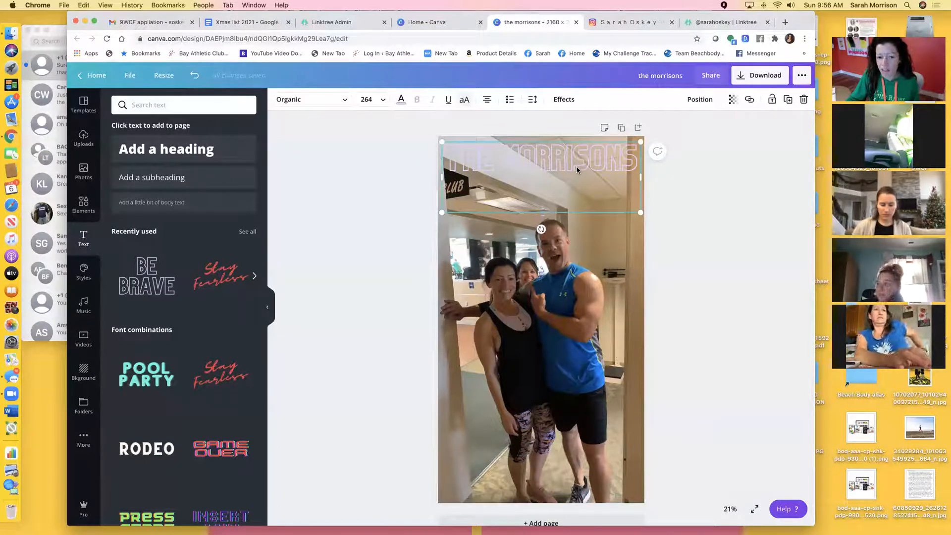
left_click(401, 101)
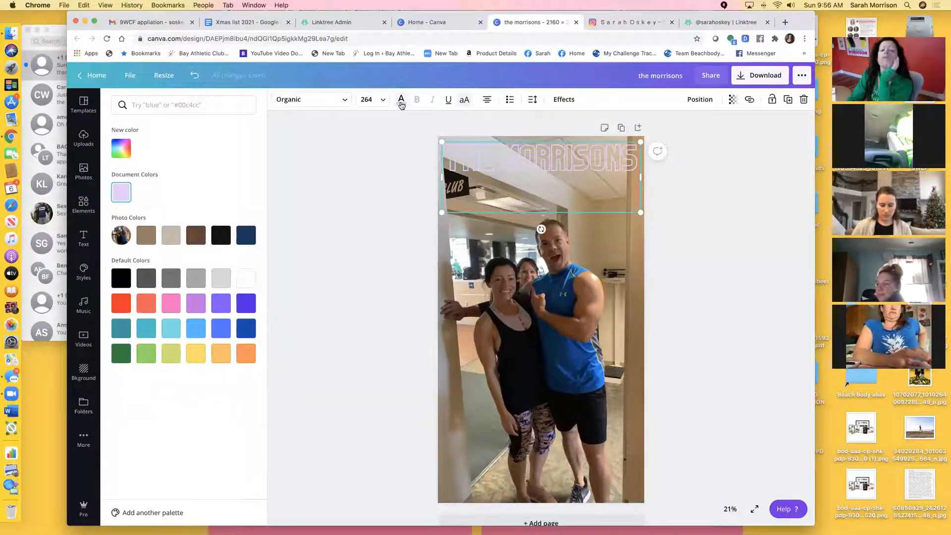
left_click(393, 155)
left_click(509, 317)
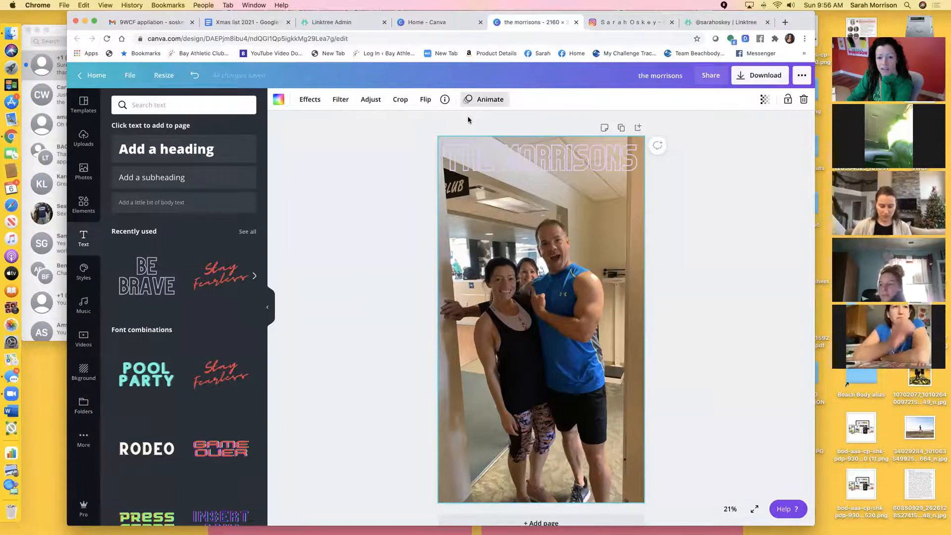
Try the Horizon, Aileron Regular and Hey Gotcha! fonts on the title and set it to Advetime.
left_click(502, 167)
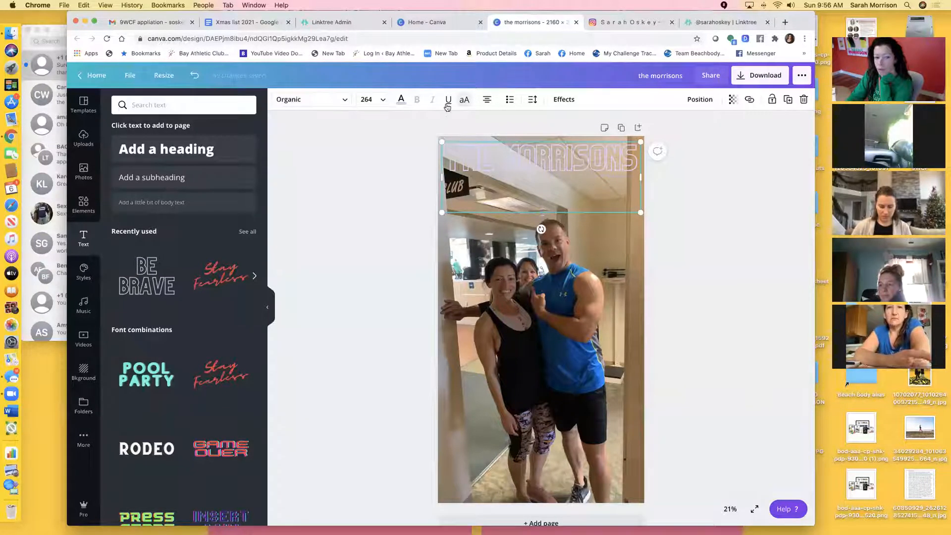
left_click(342, 105)
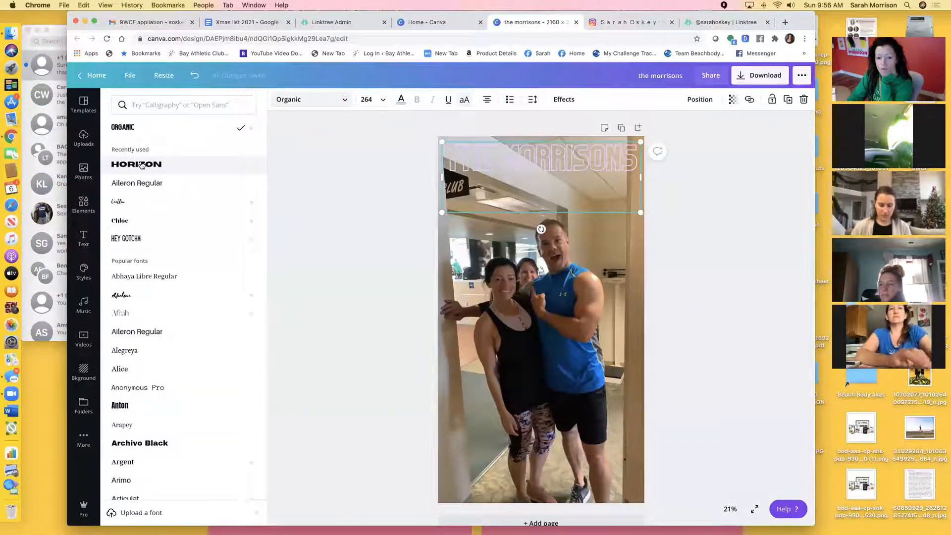
left_click(141, 165)
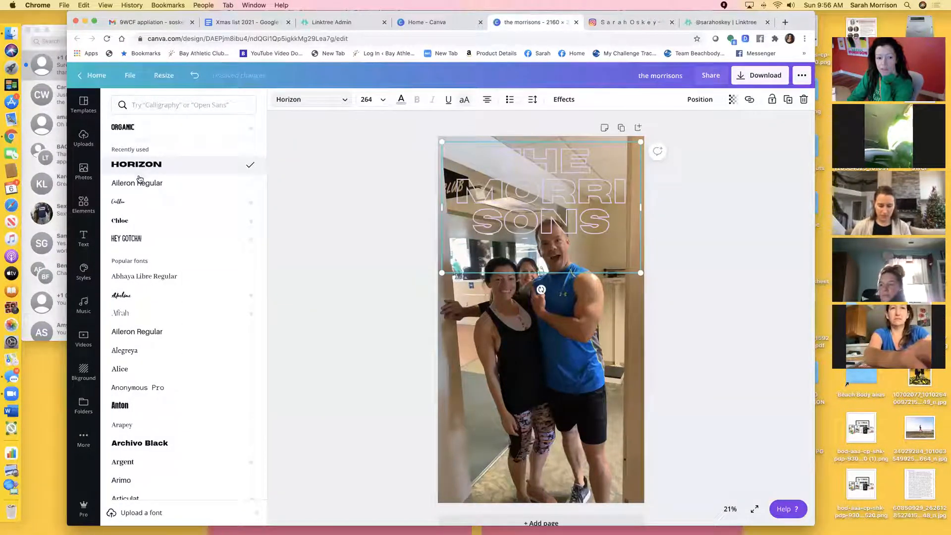
left_click(140, 183)
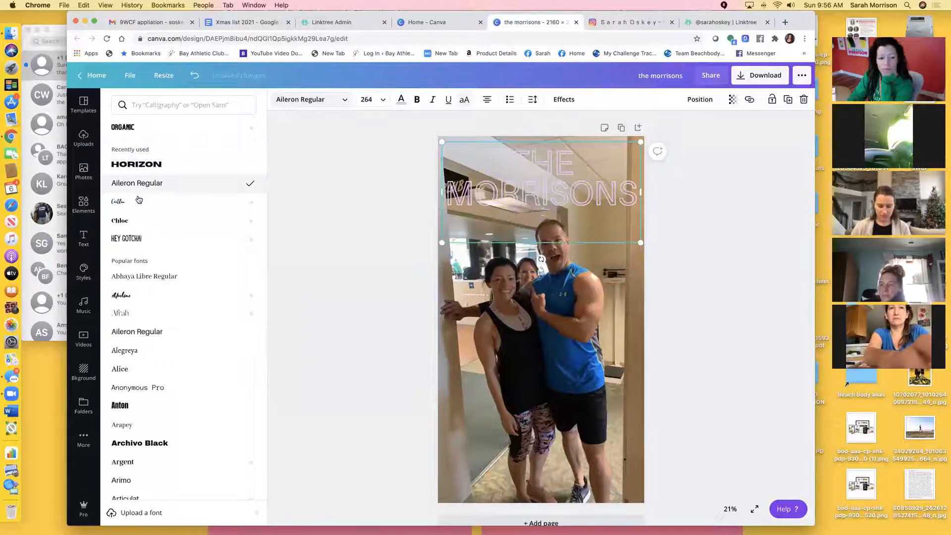
left_click(134, 240)
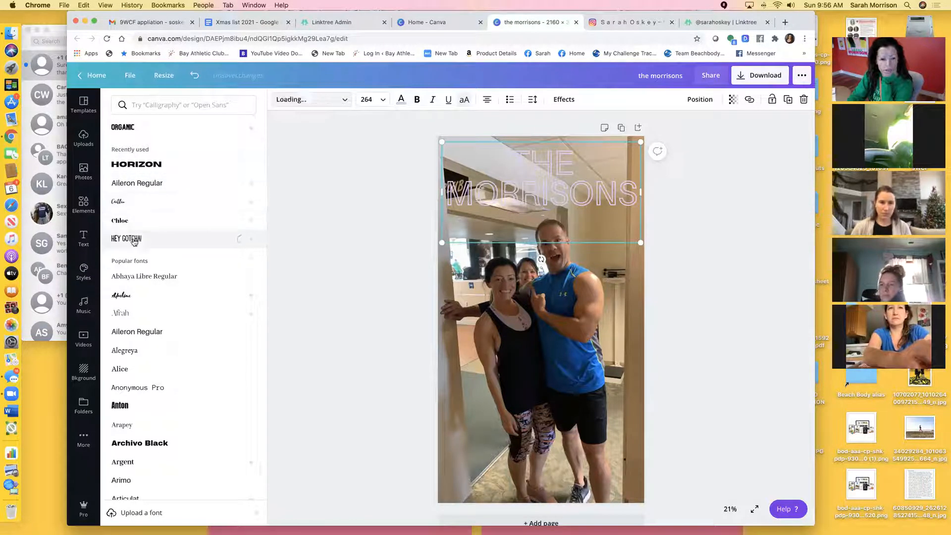
left_click(142, 298)
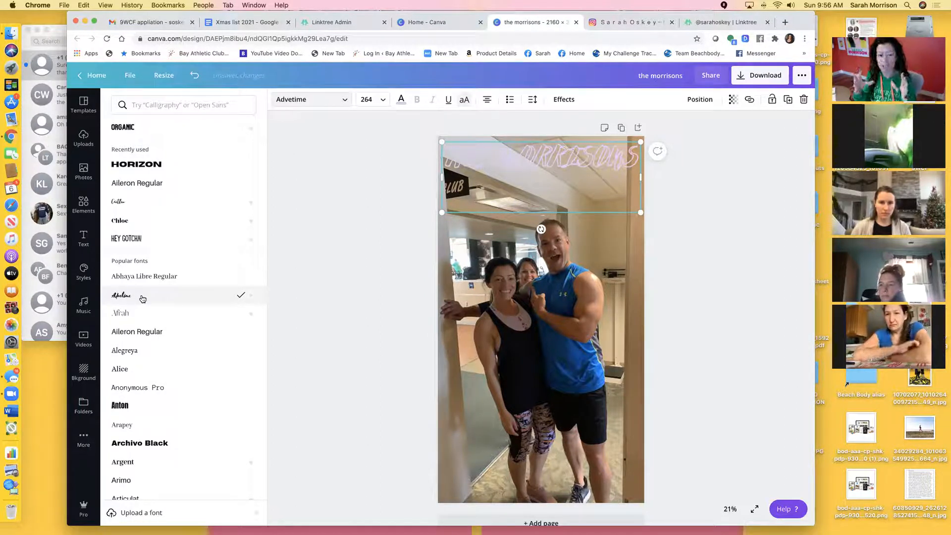
Try Anton on the title, set its font to Organic, and change its size to 32 and finally 232.
left_click(161, 404)
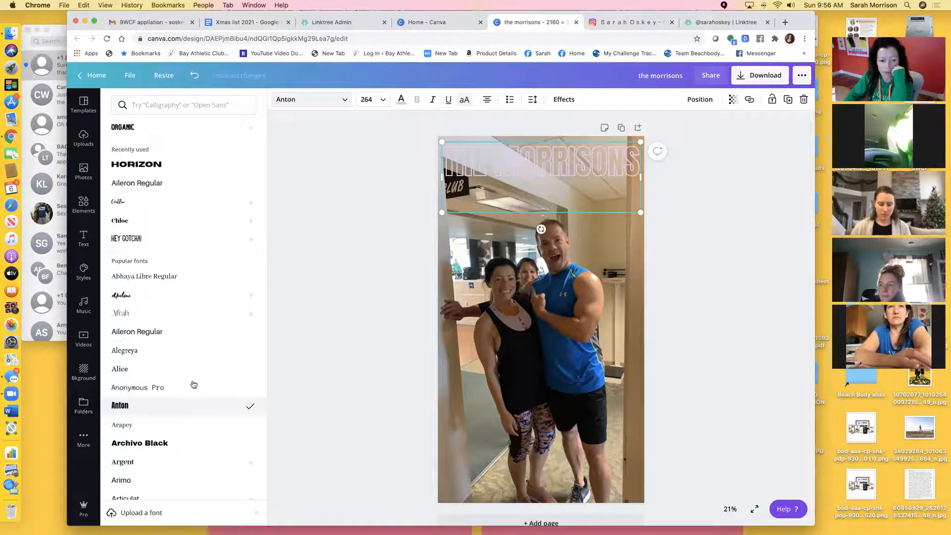
left_click(150, 128)
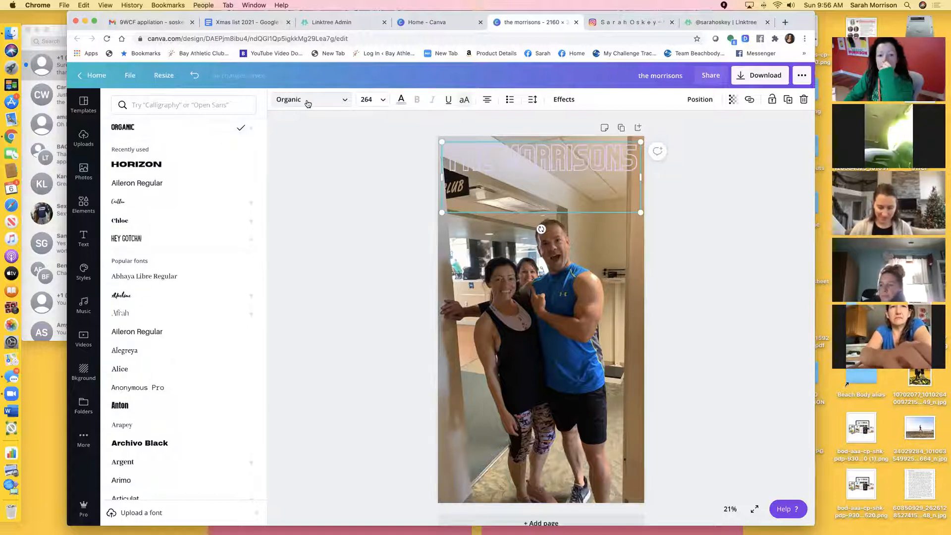
left_click(383, 101)
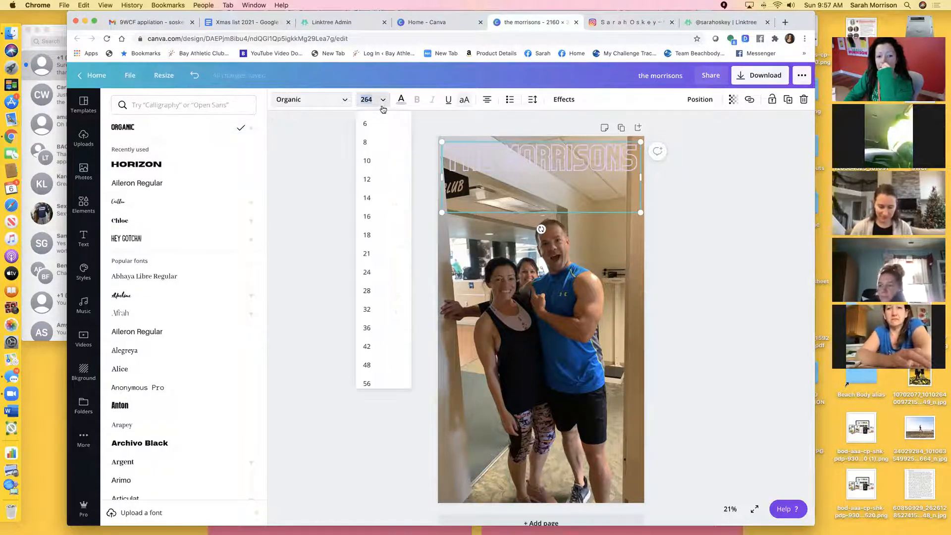
left_click(384, 315)
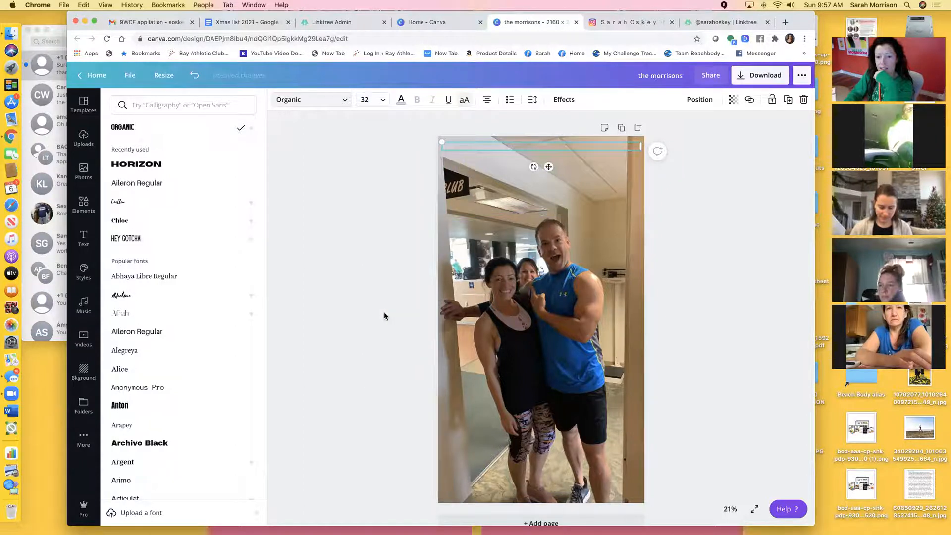
left_click(369, 100)
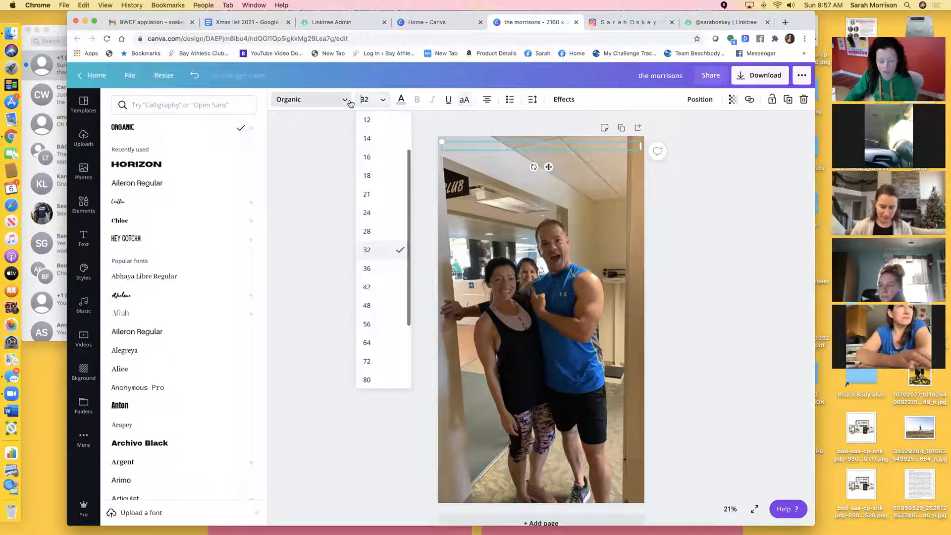
type("2")
key("Return")
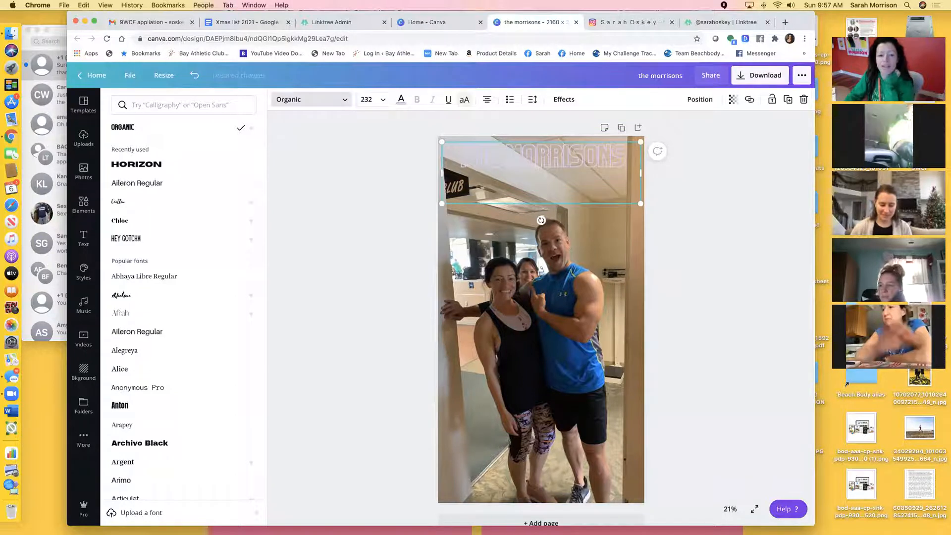
Try the dark brown, navy and black photo colours on the title, set it to the tan photo colour, and test underlining.
left_click(401, 100)
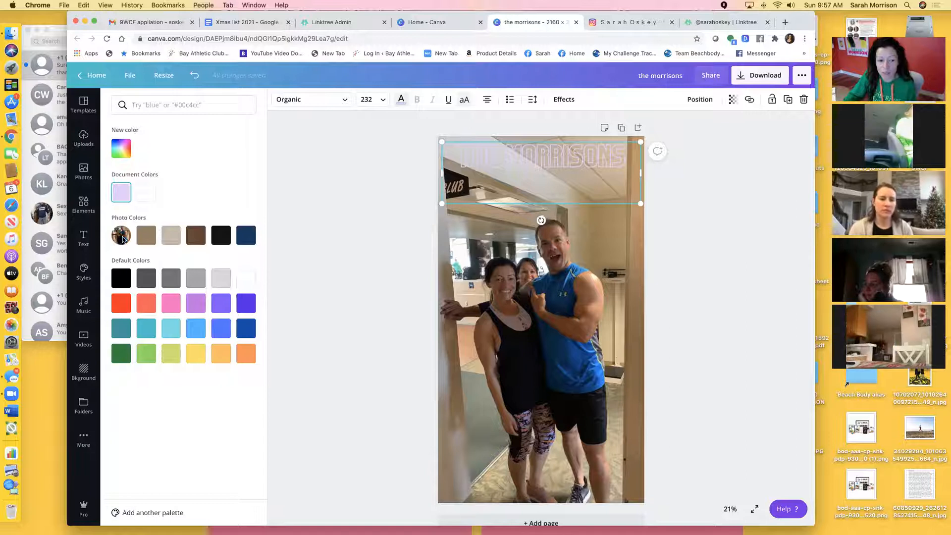
left_click(195, 236)
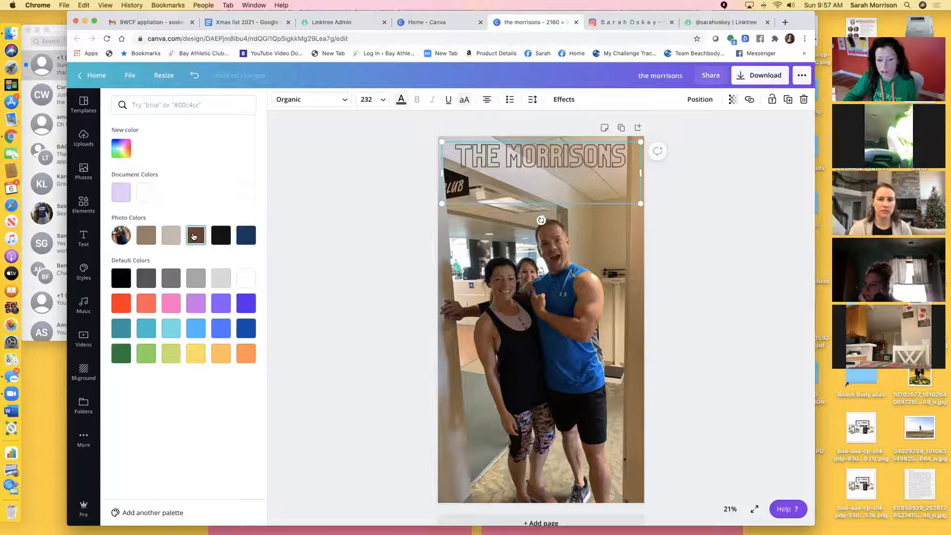
left_click(220, 237)
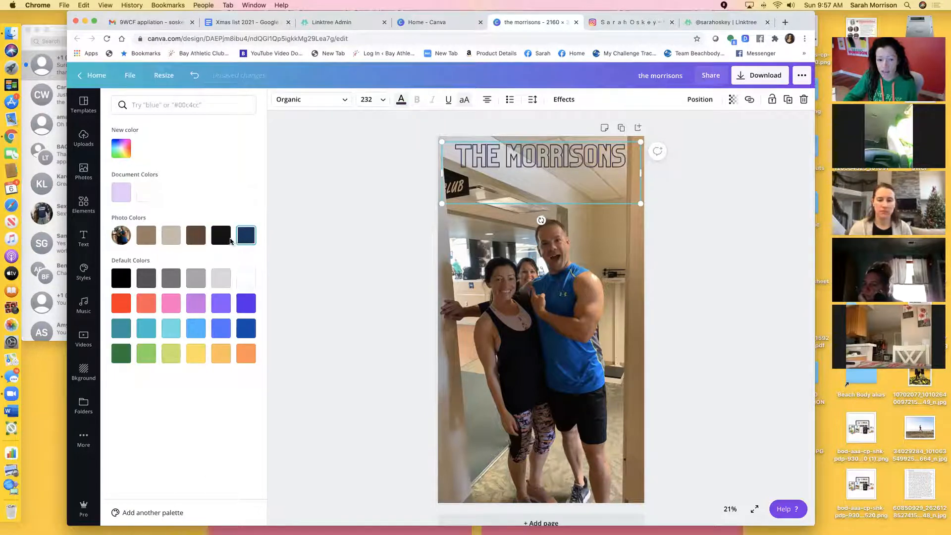
left_click(147, 282)
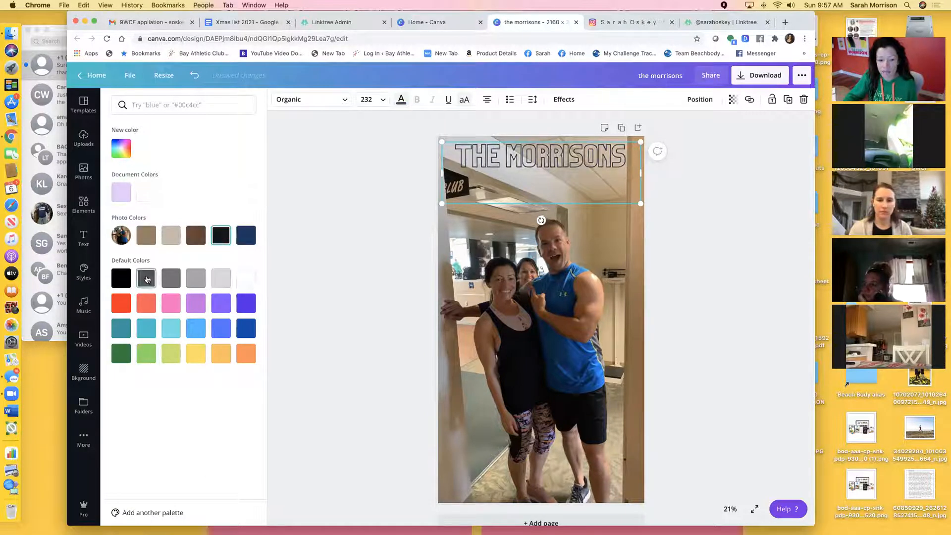
left_click(145, 235)
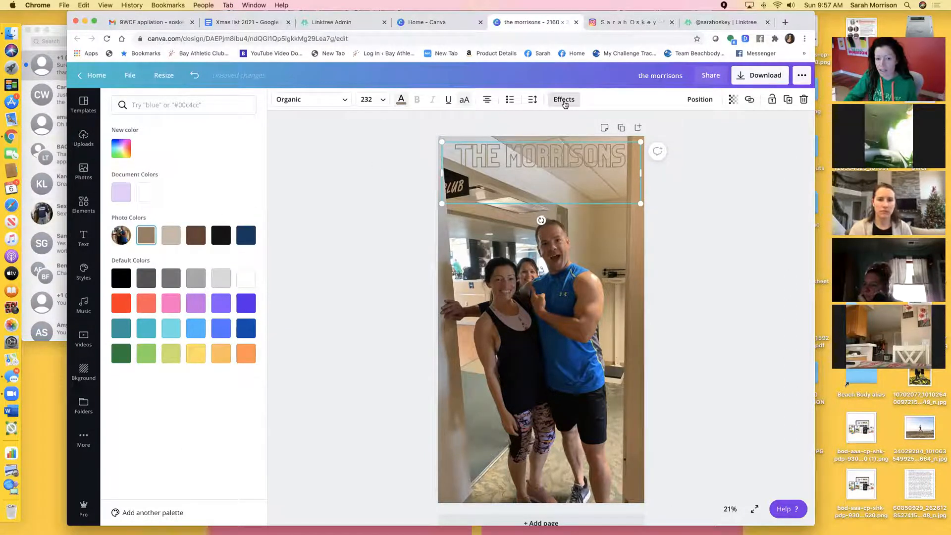
left_click(449, 103)
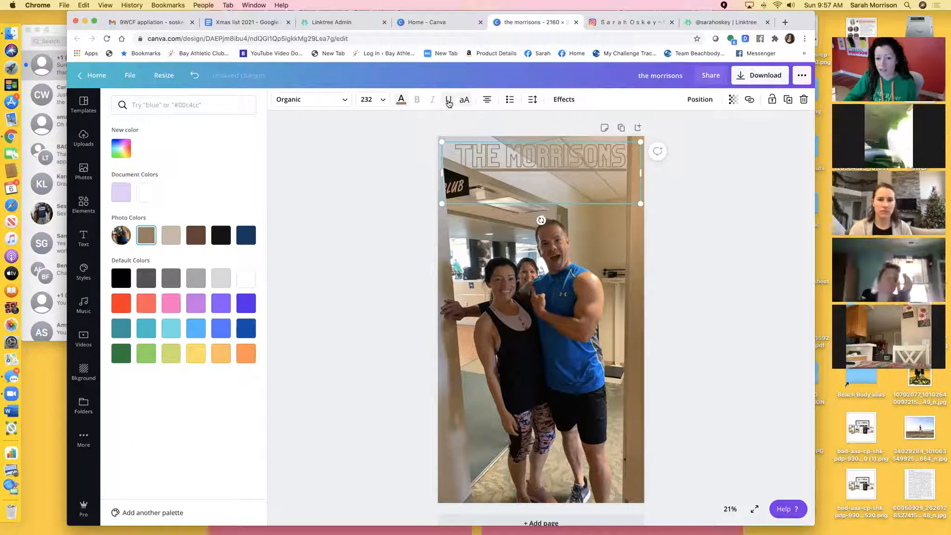
Try the Curve text effect on the title with curve values of 71 and 99.
left_click(562, 99)
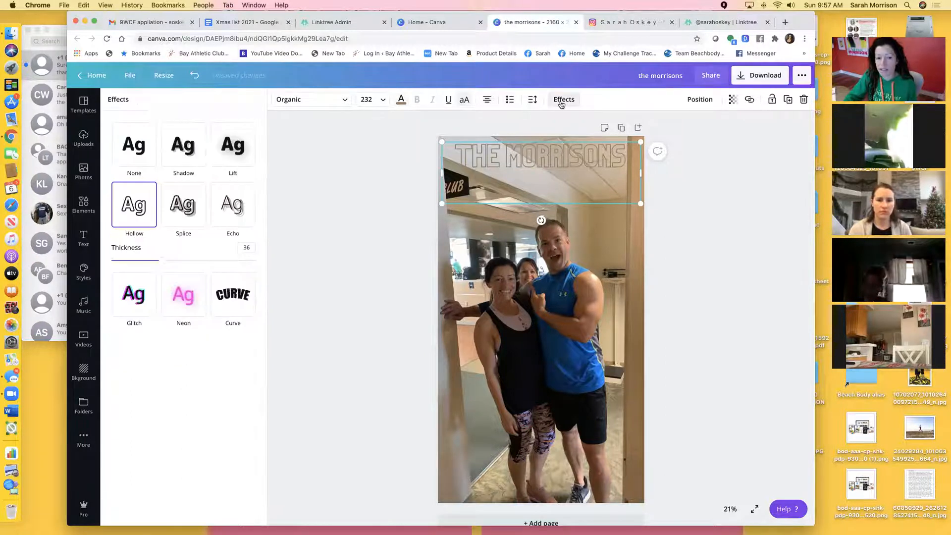
left_click(229, 308)
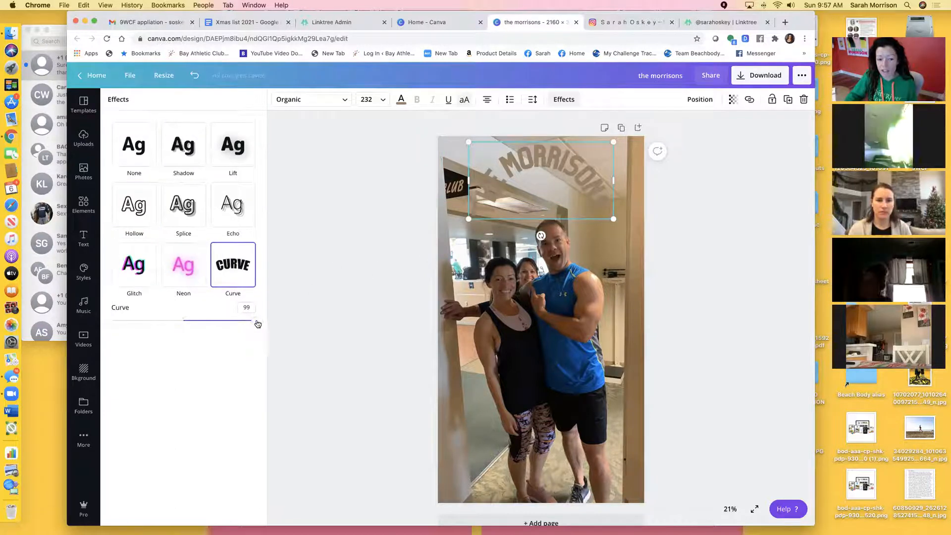
mouse_move(250, 321)
left_mouse_down()
mouse_move(214, 323)
mouse_move(235, 322)
left_mouse_up()
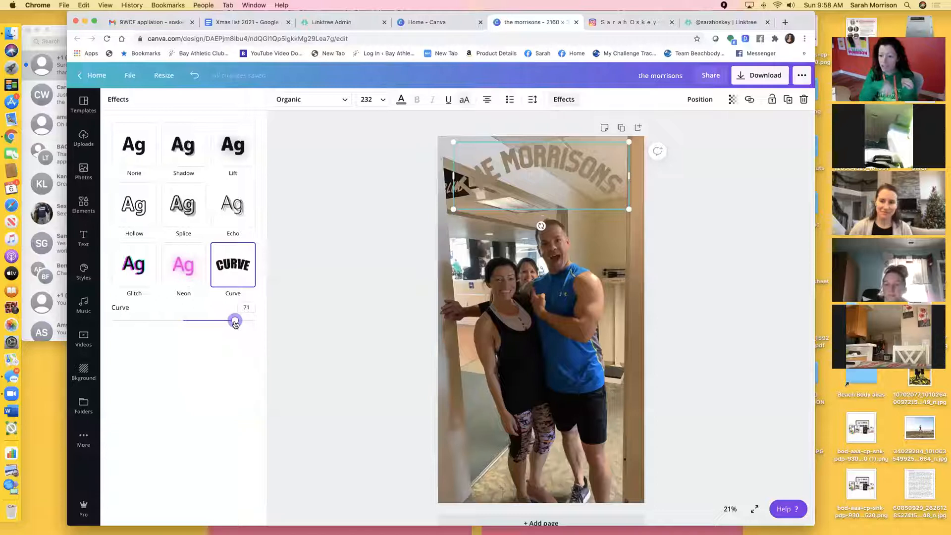
left_click_drag(235, 324, 255, 321)
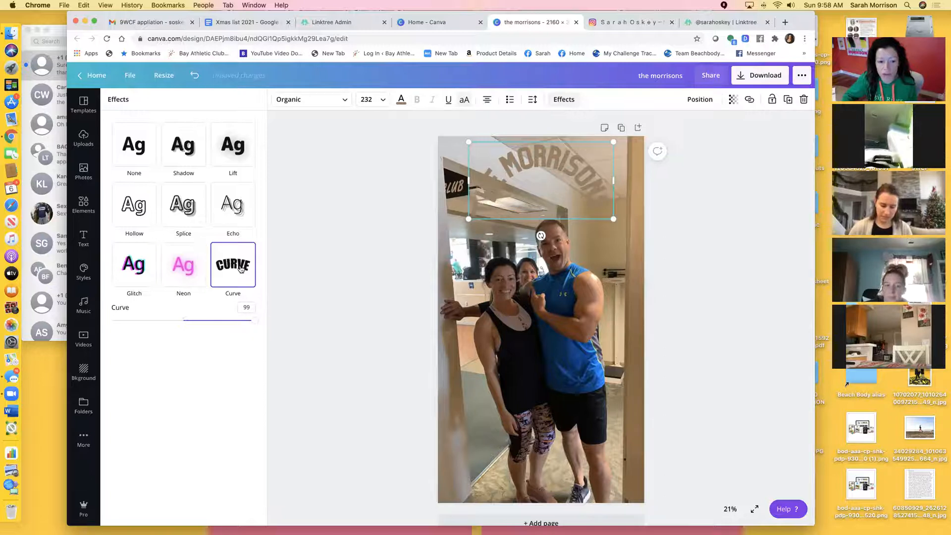
Try the Echo text effect on the title with its echo colour set to black.
left_click(233, 204)
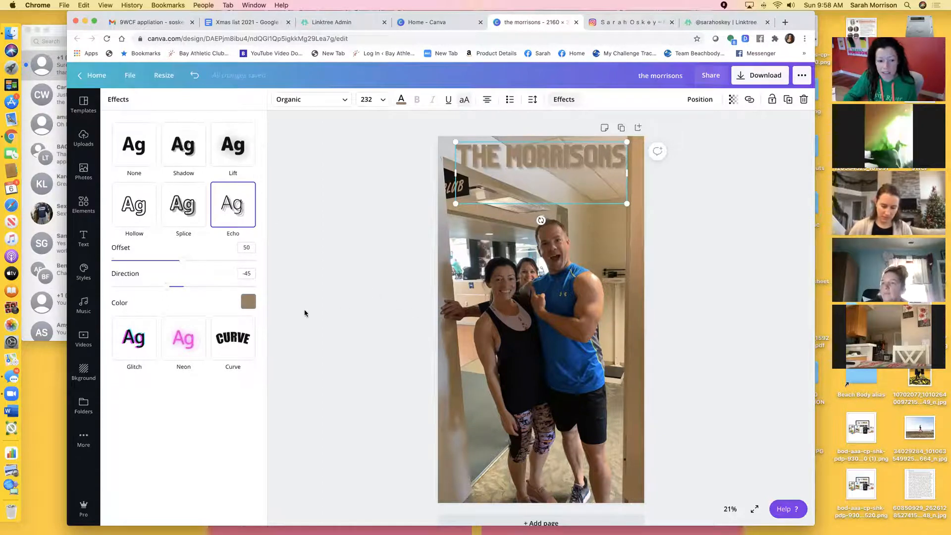
left_click(249, 302)
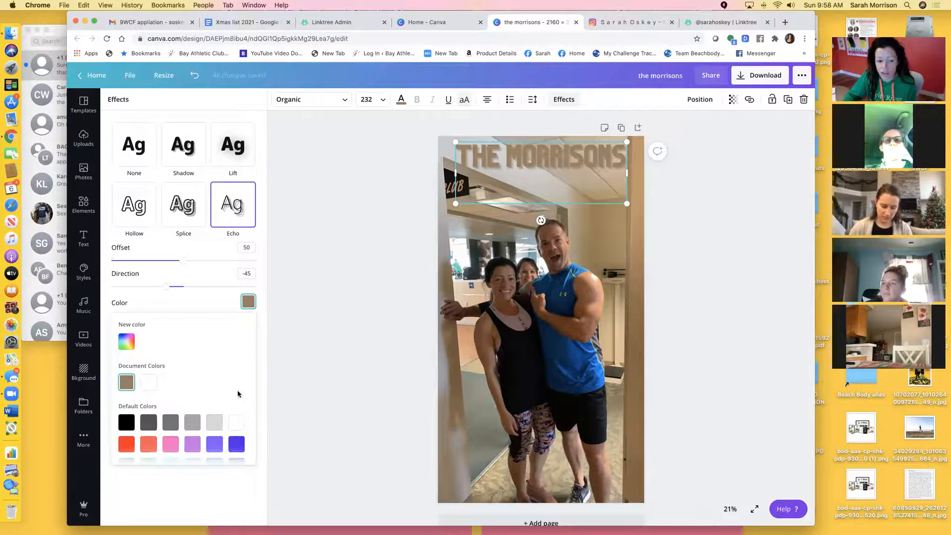
left_click(130, 423)
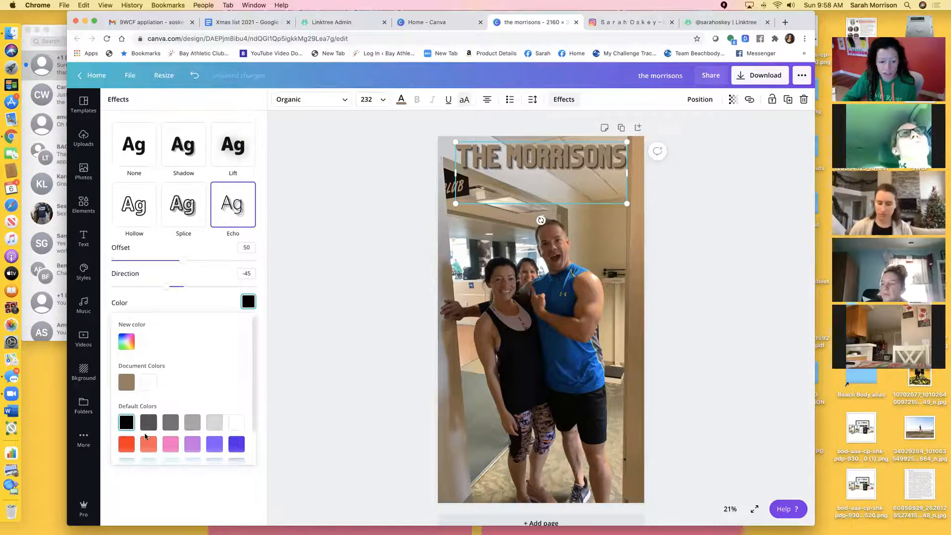
Try the Splice, Hollow and None effects on the title and apply the Neon effect at intensity 50.
left_click(176, 211)
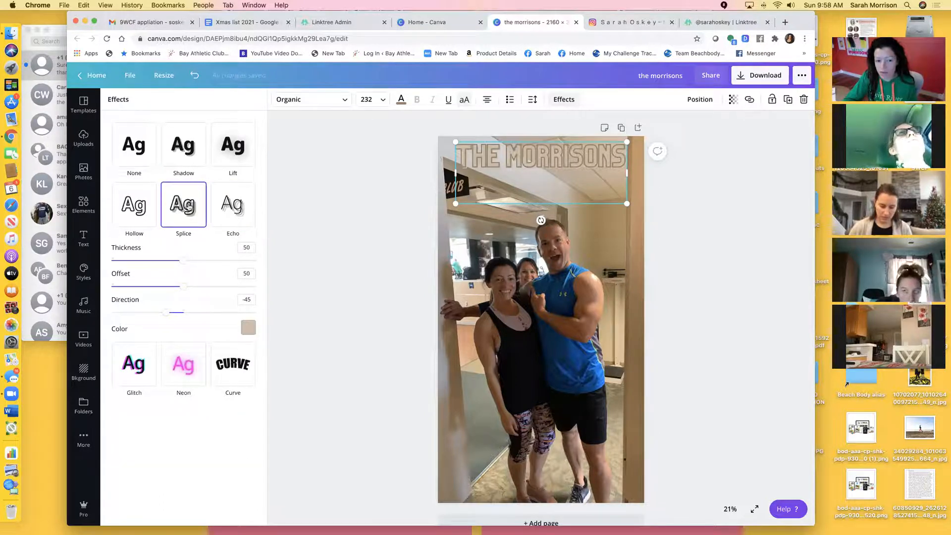
left_click(140, 213)
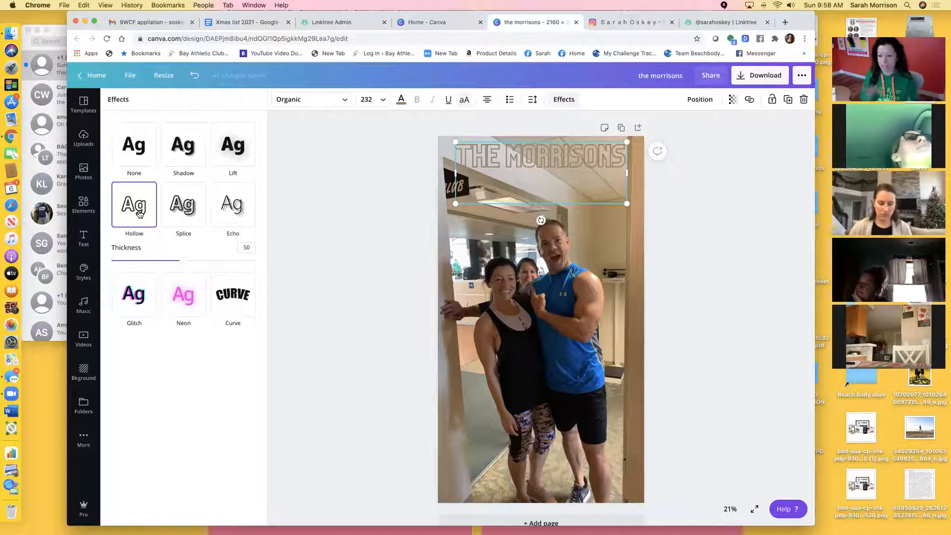
left_click(131, 165)
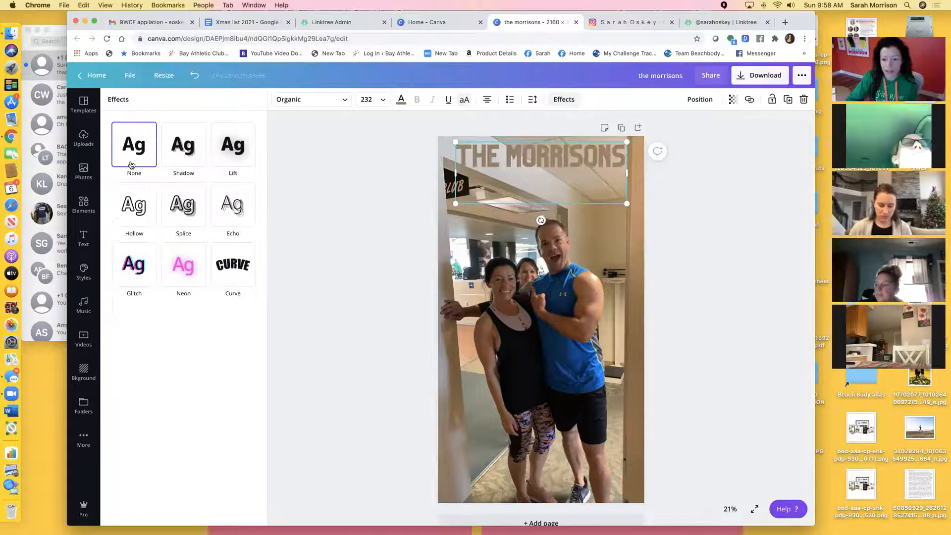
left_click(144, 201)
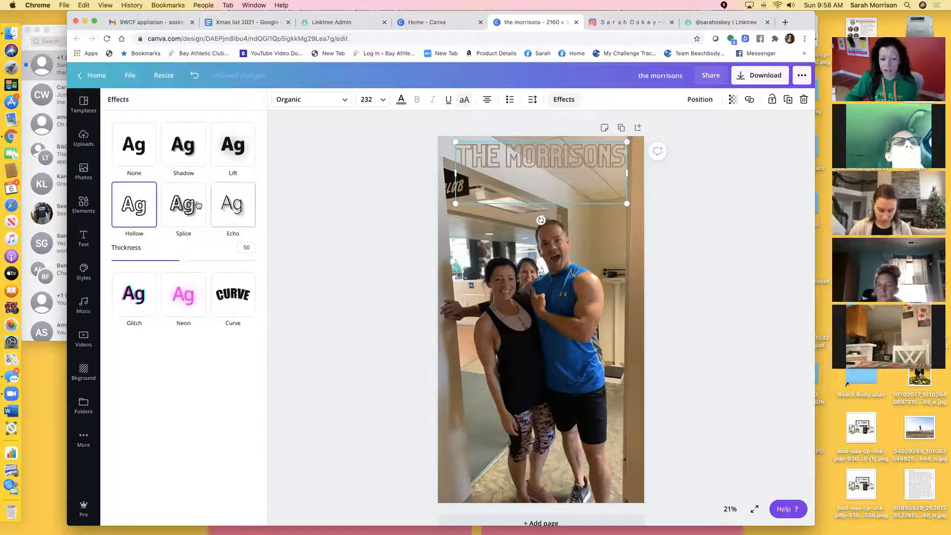
left_click(183, 295)
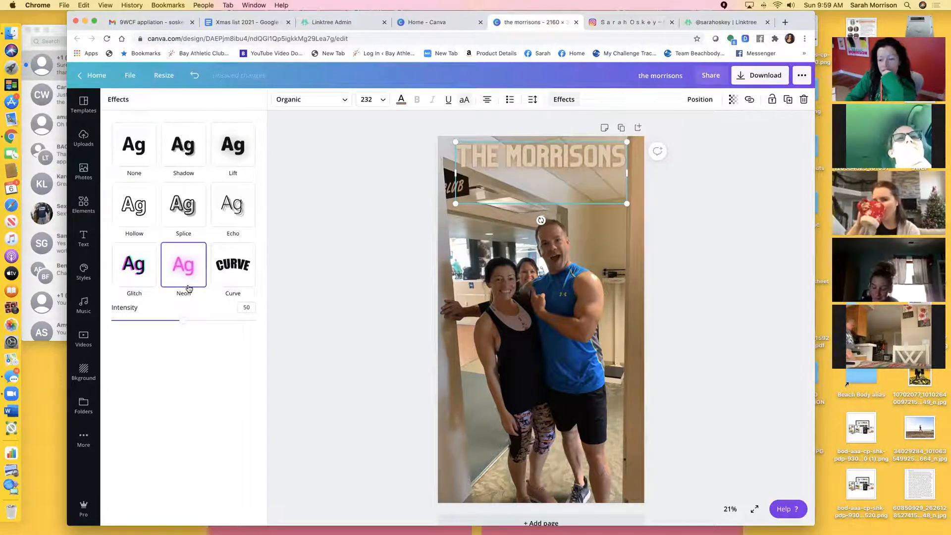
left_click(372, 233)
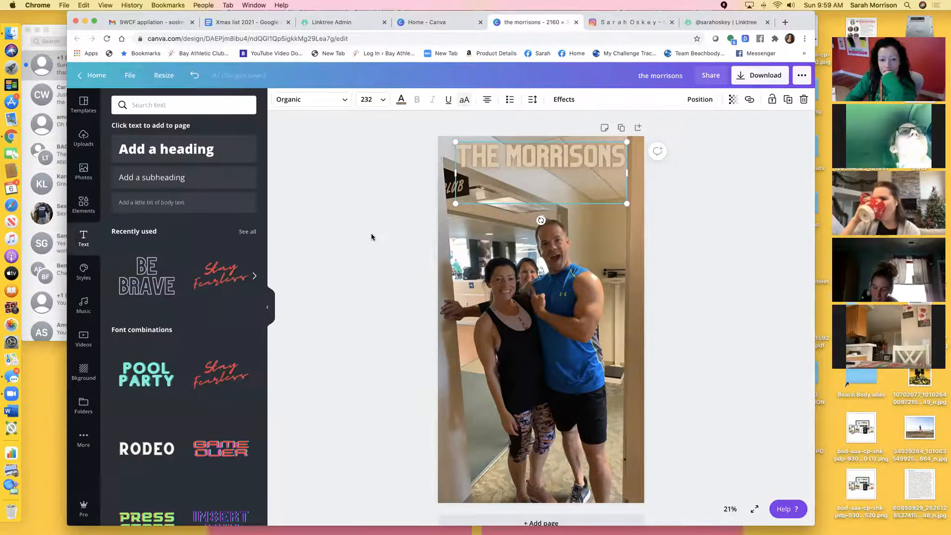
Adjust the background photo to a brightness of 17 and a contrast of -1.
left_click(576, 389)
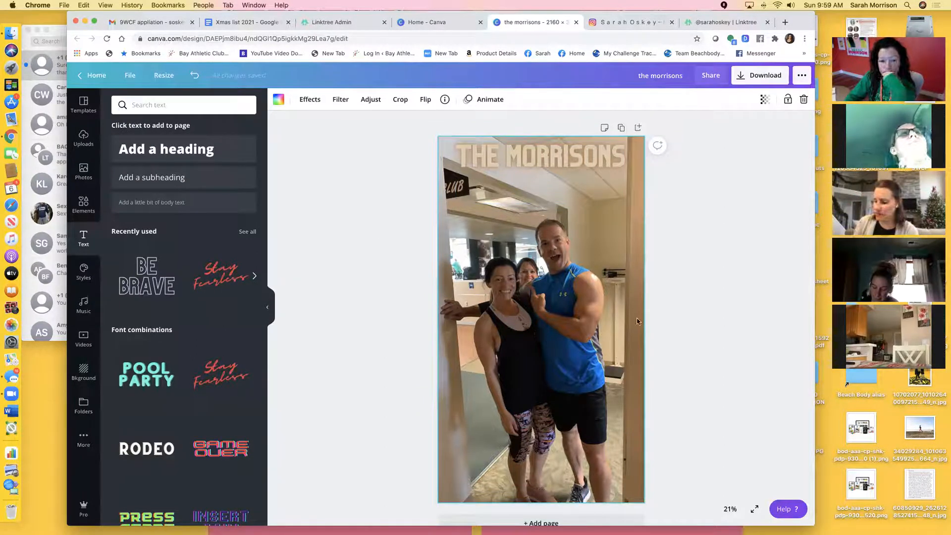
left_click(311, 101)
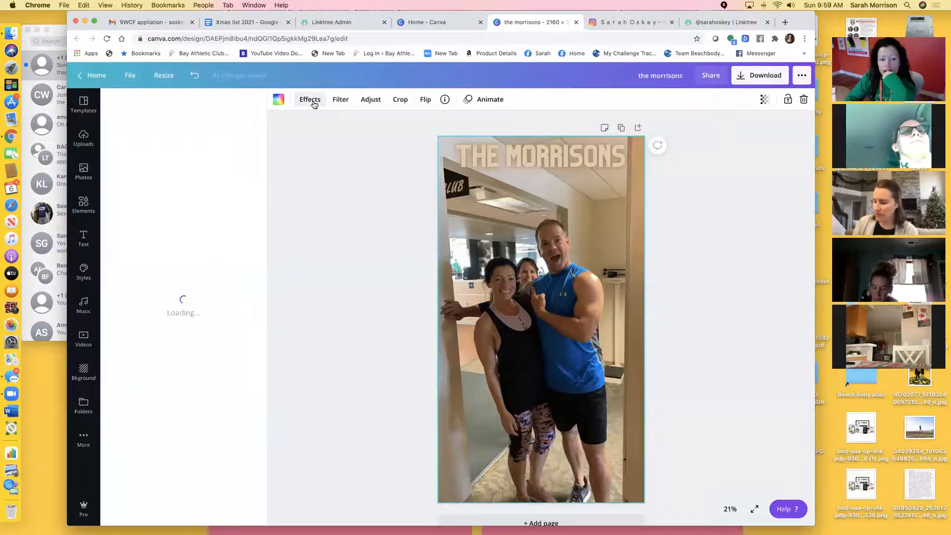
left_click(372, 101)
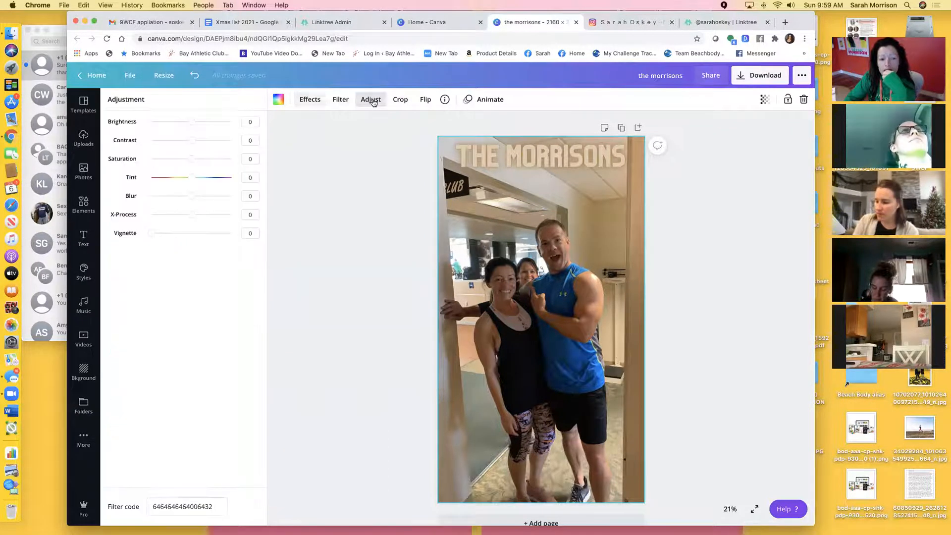
mouse_move(192, 126)
left_mouse_down()
mouse_move(238, 126)
mouse_move(204, 125)
mouse_move(206, 142)
mouse_move(168, 142)
mouse_move(191, 142)
mouse_move(193, 124)
left_mouse_up()
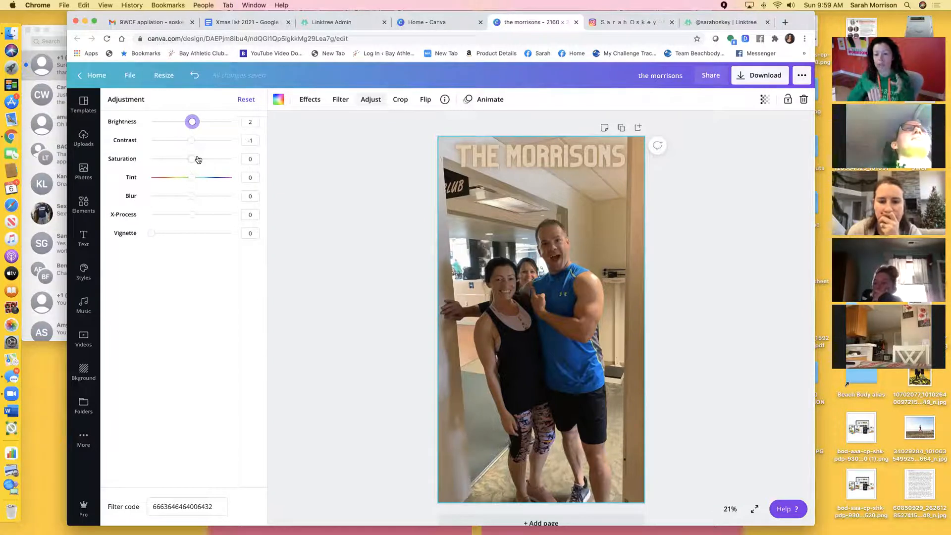
left_click_drag(204, 123, 198, 124)
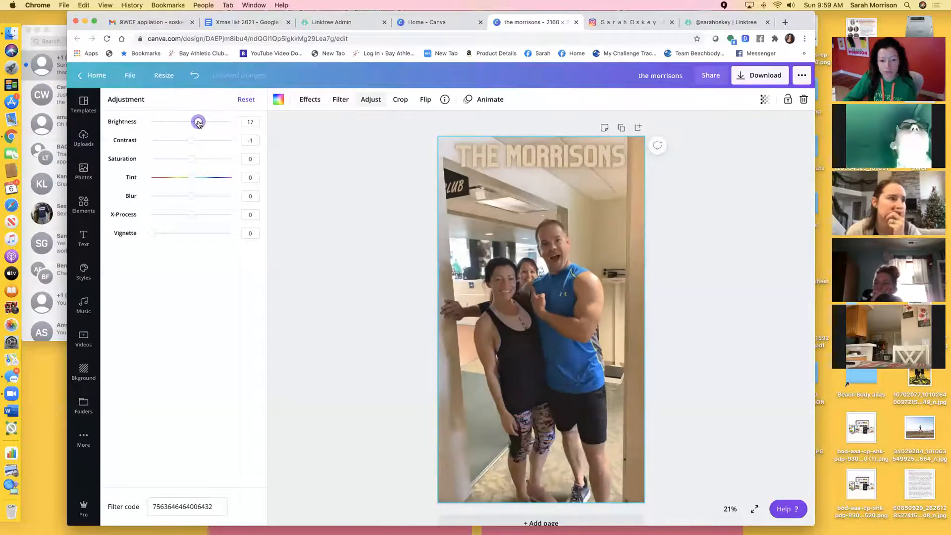
Try cropping the background photo by shifting it within its frame, and leave crop mode.
left_click(400, 99)
left_click_drag(436, 137, 436, 136)
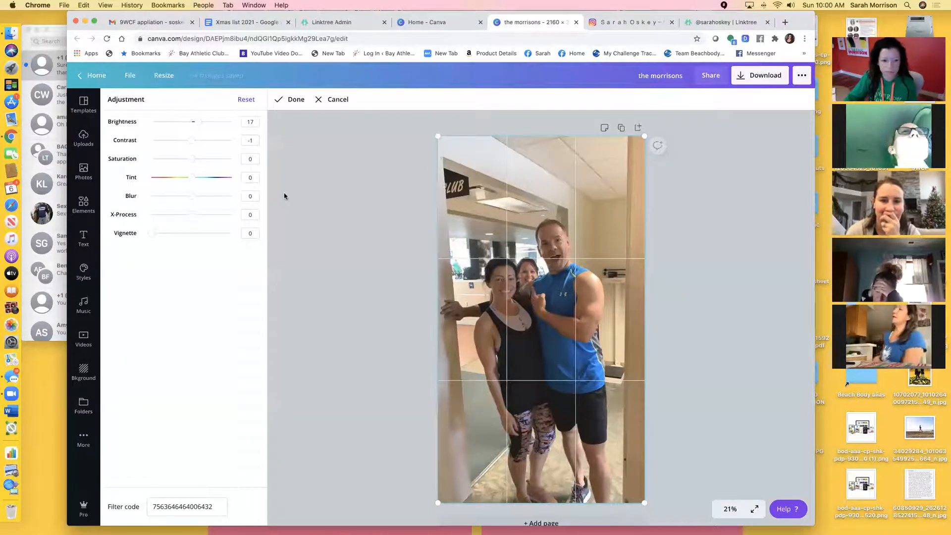
left_click(303, 100)
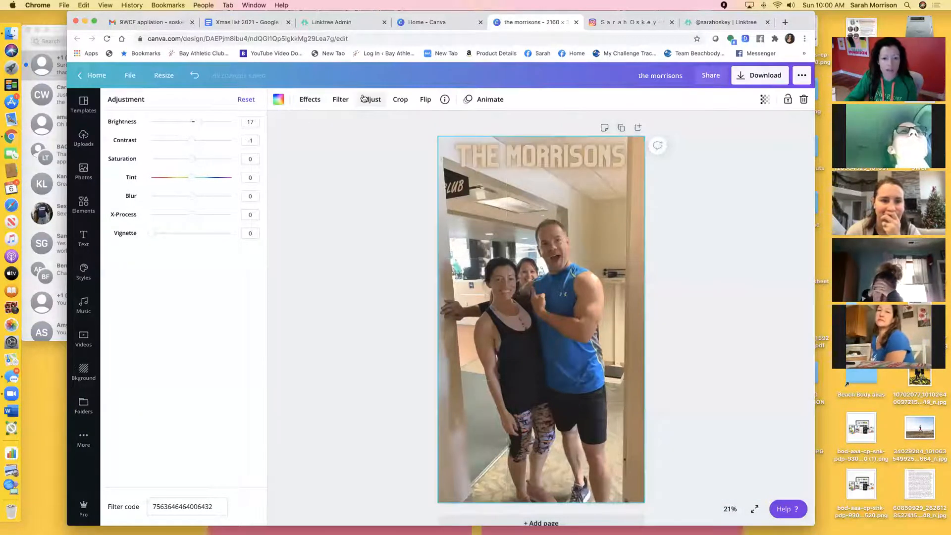
left_click(401, 100)
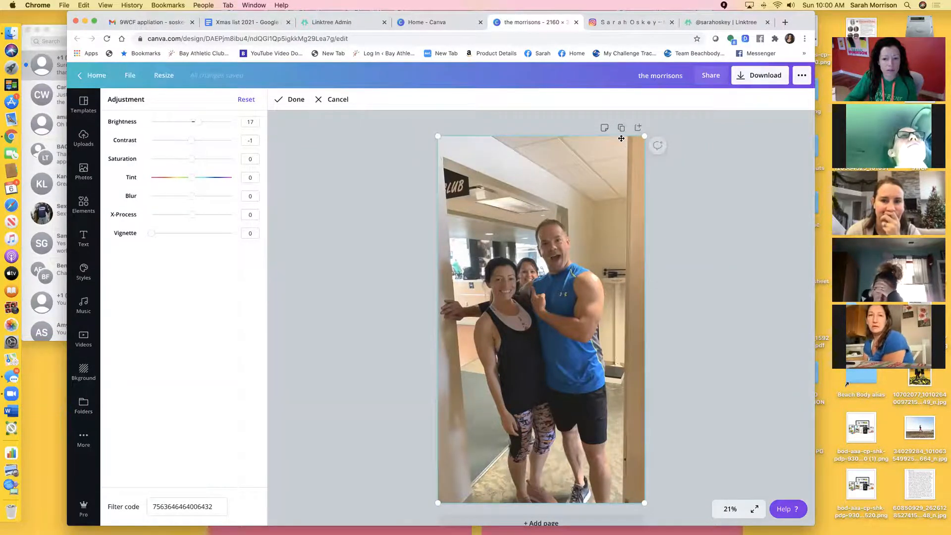
left_click_drag(632, 153, 629, 157)
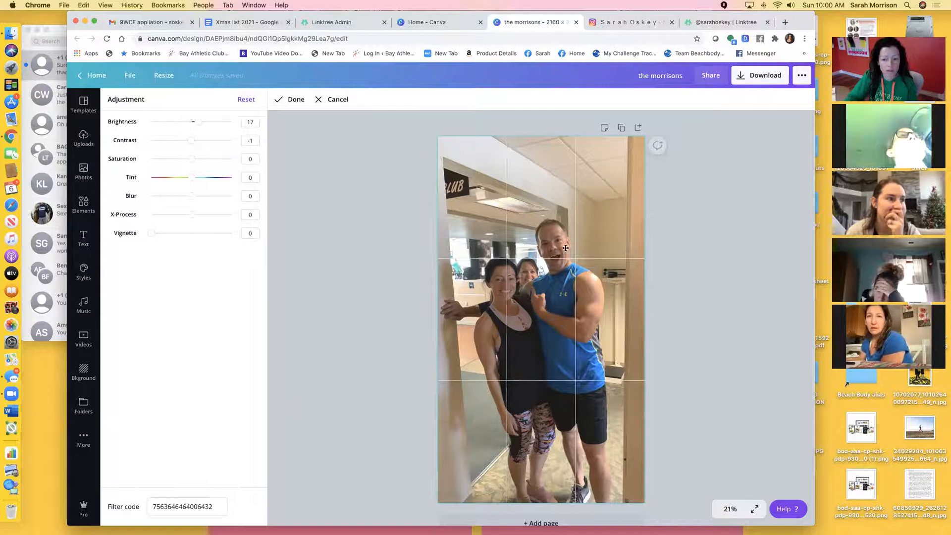
left_click(646, 306)
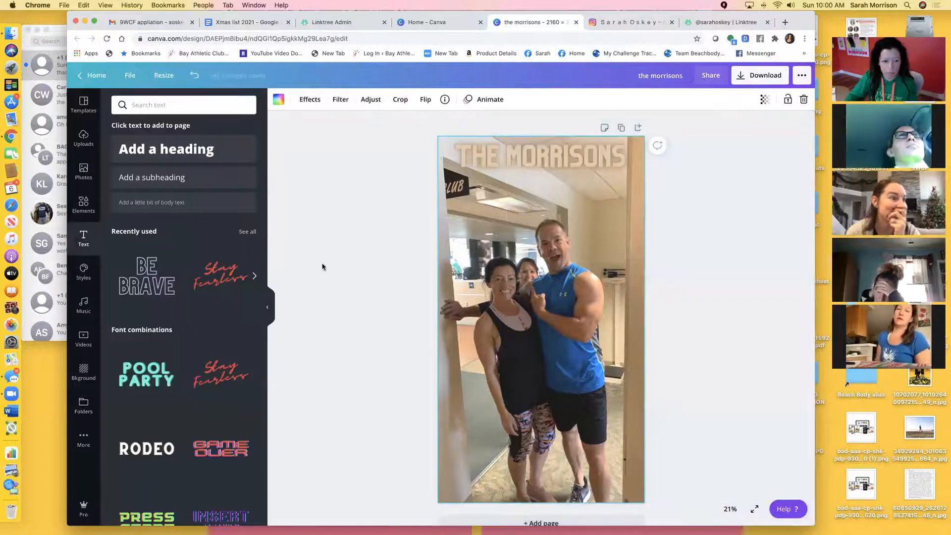
Try repositioning the background photo inside its crop frame once more, and leave crop mode.
left_click(400, 99)
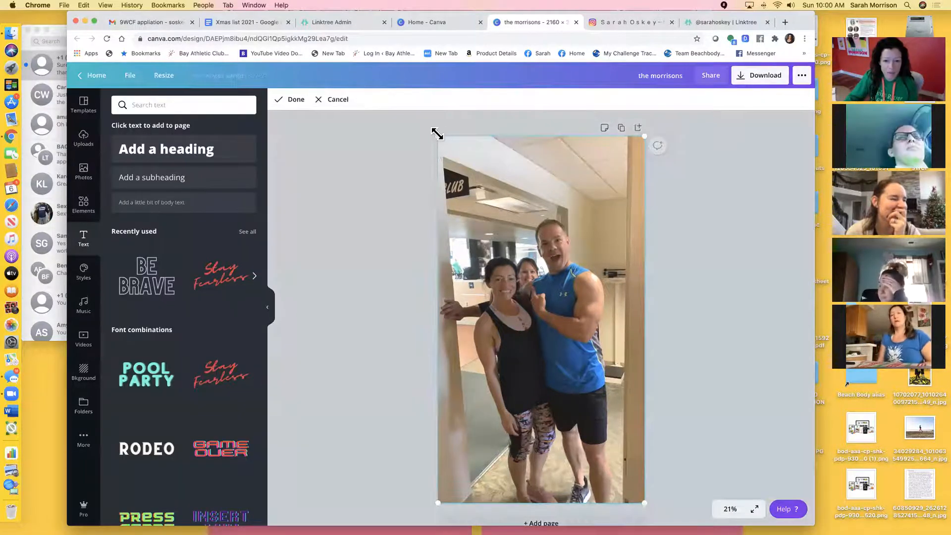
left_click_drag(451, 179, 452, 183)
left_click(359, 184)
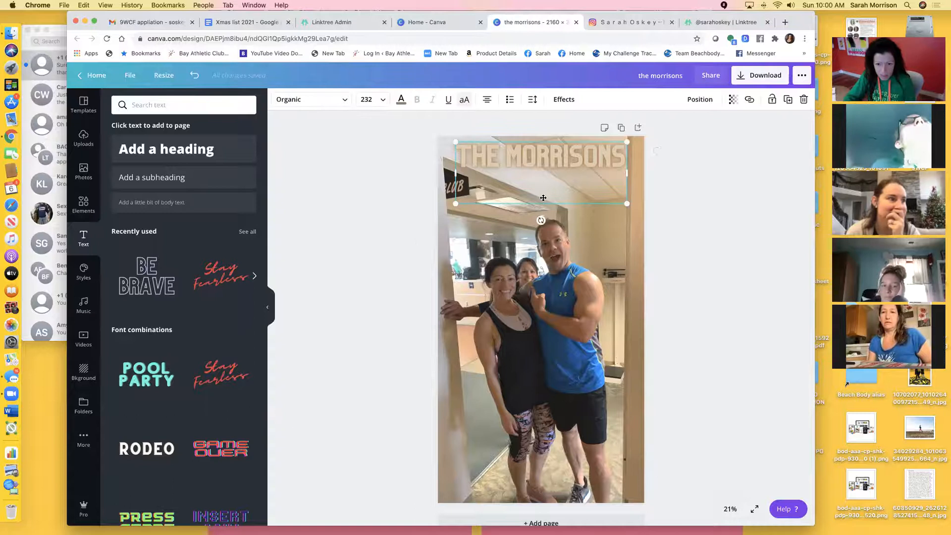
Try the title lower on the photo with the crop frame reopened for checking, and return the title to the top.
left_click_drag(542, 158, 542, 209)
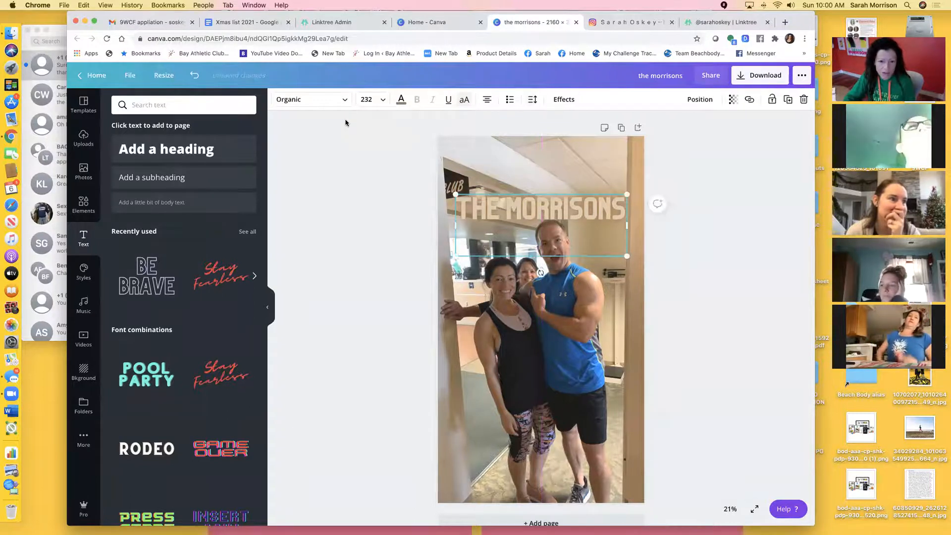
left_click(405, 138)
left_click(522, 170)
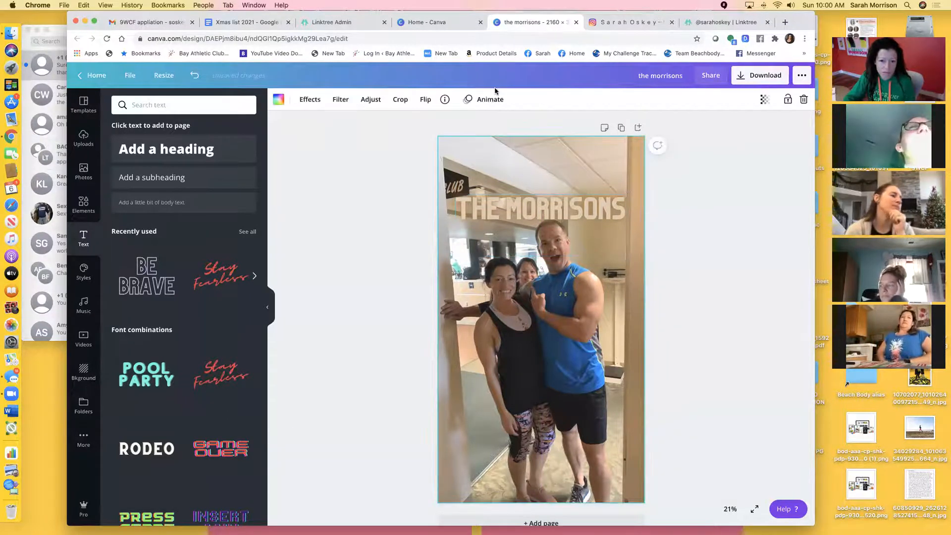
left_click(400, 100)
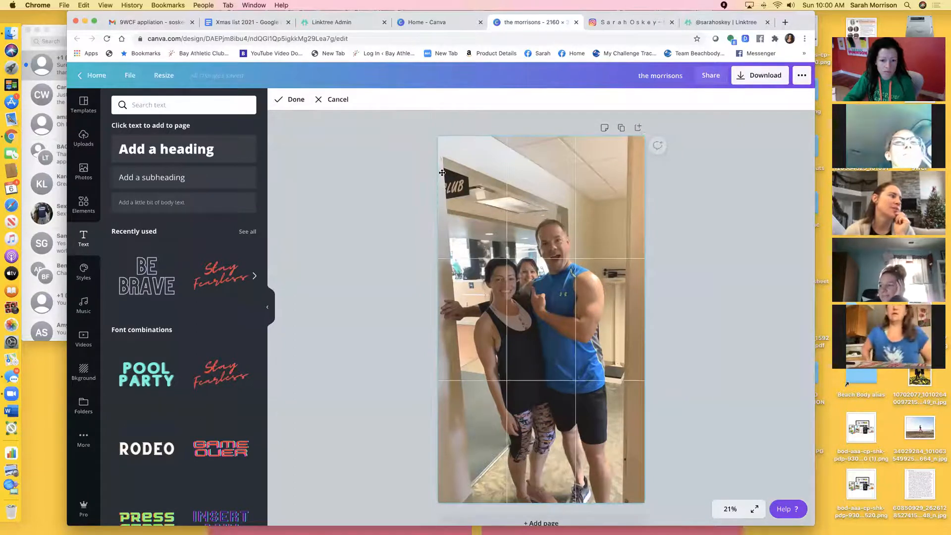
double_click(483, 177)
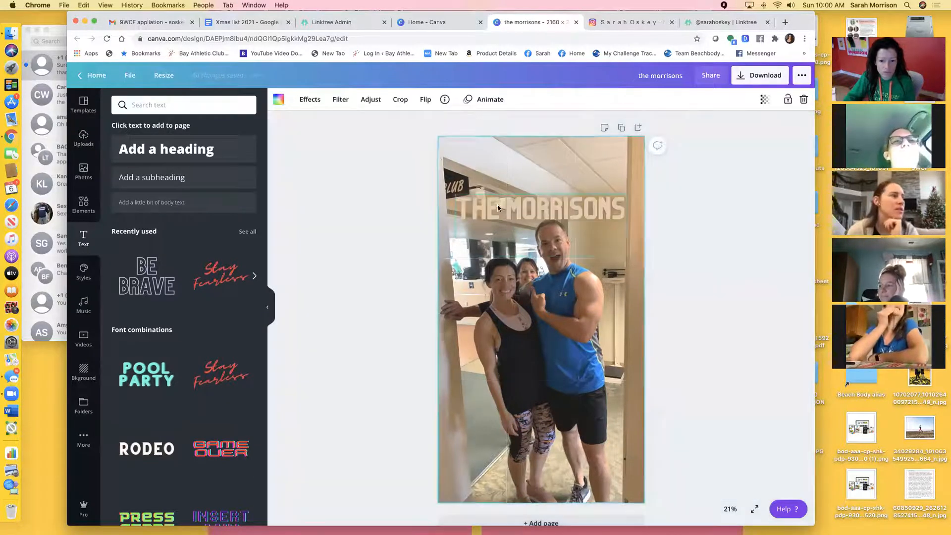
left_click_drag(546, 215, 546, 165)
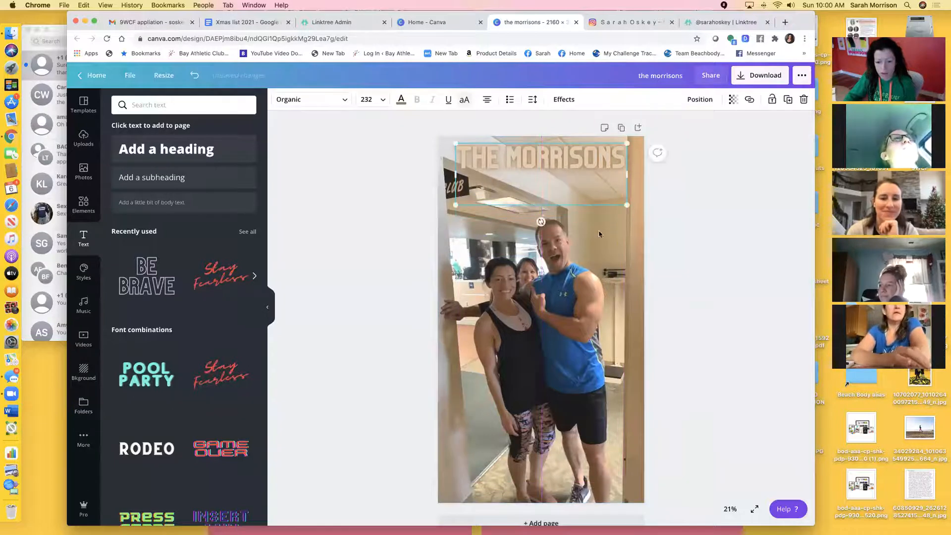
left_click(693, 256)
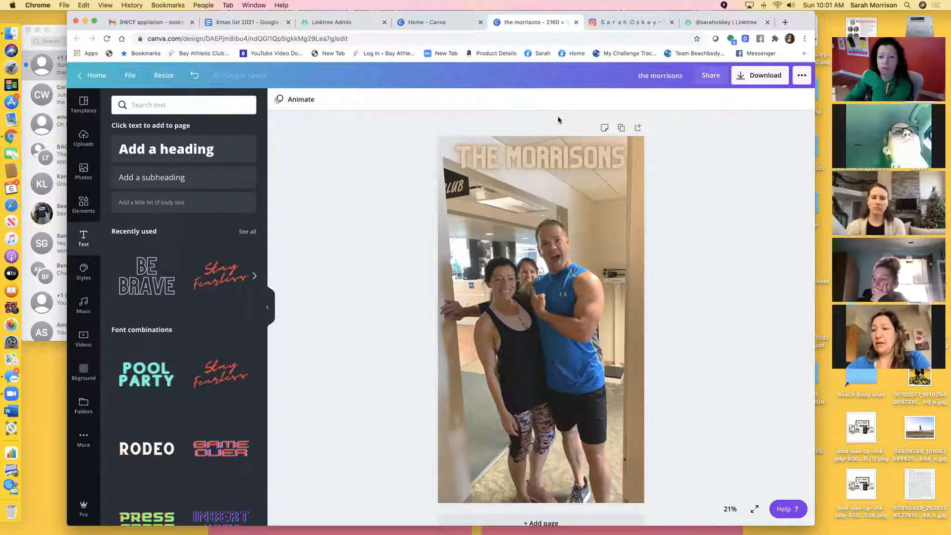
Return to the home page and move the newly made photo design to the trash.
left_click(92, 76)
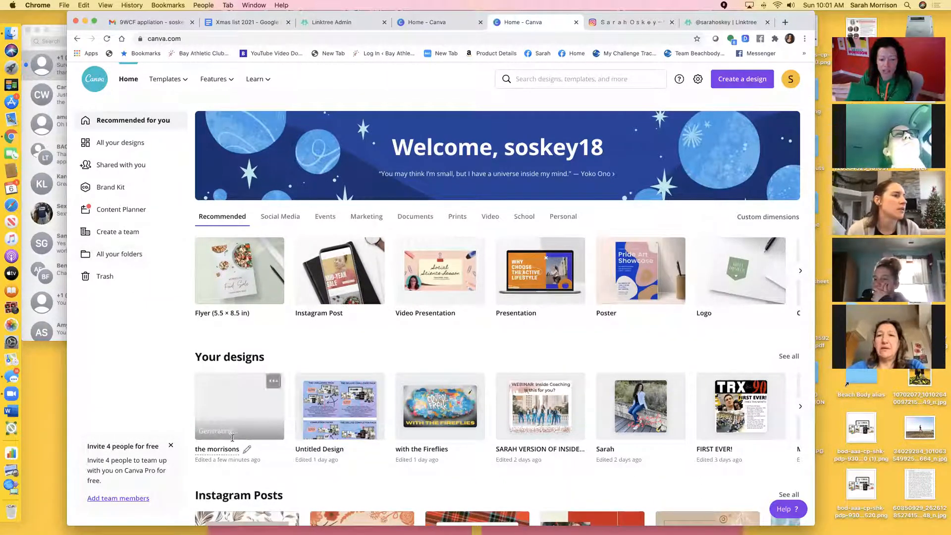
left_click(273, 382)
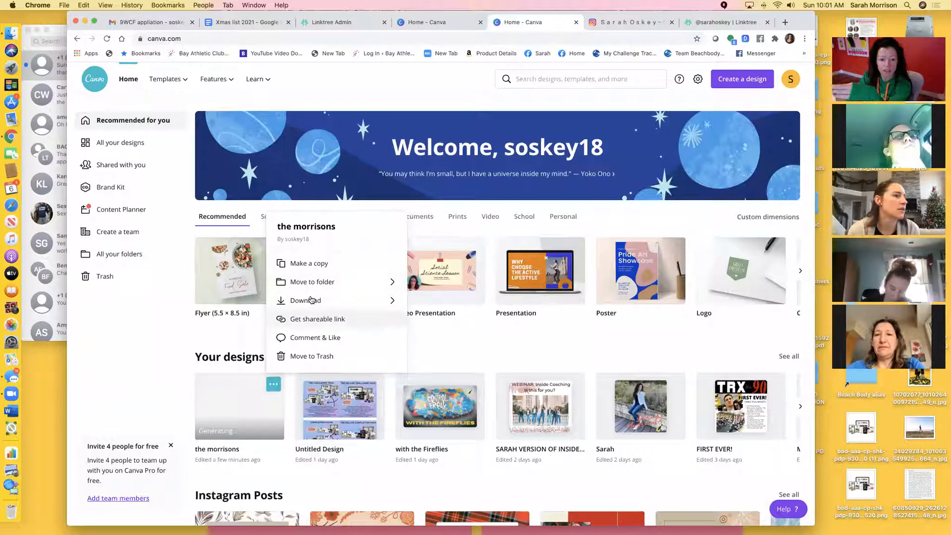
left_click(311, 356)
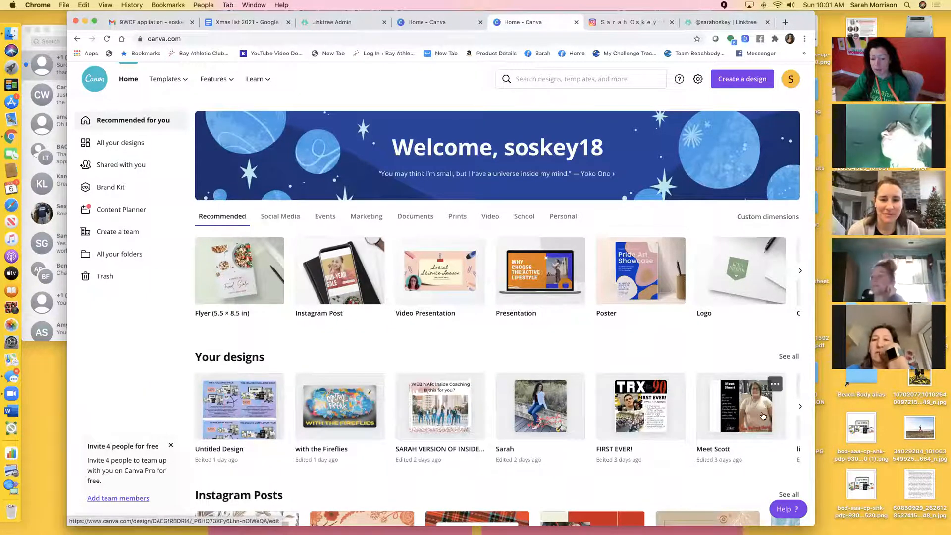
Browse the saved designs and open the "take back 2020 tracker" design for viewing.
left_click(802, 410)
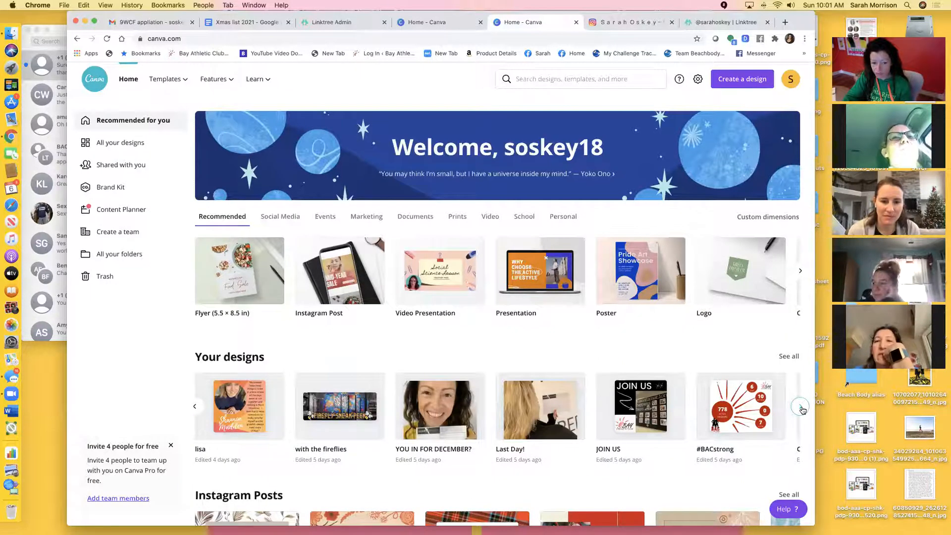
left_click(802, 411)
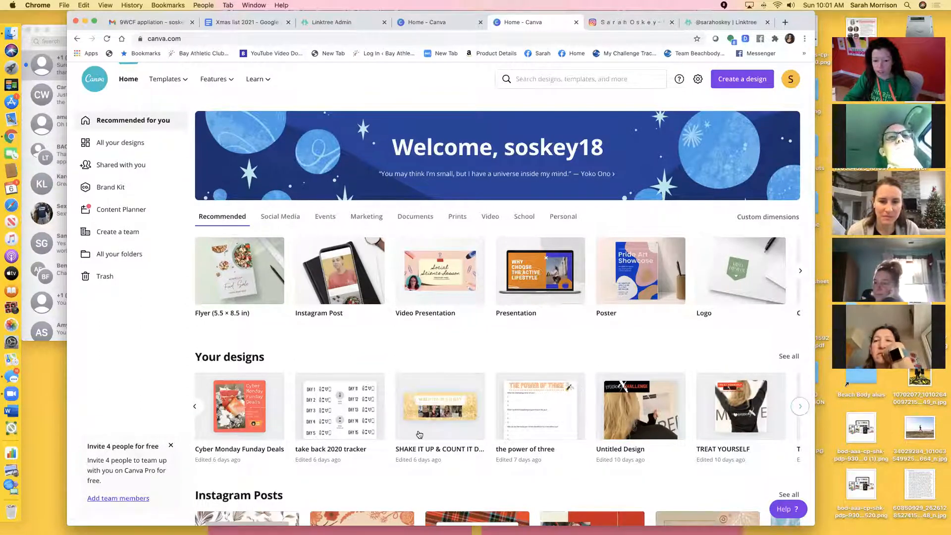
left_click(370, 437)
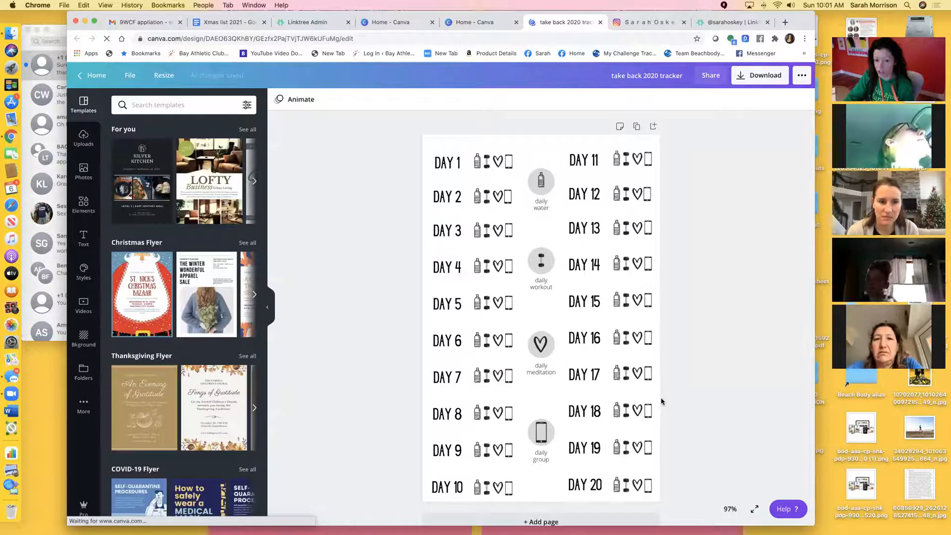
Return to the home page, browse the social media formats and create a blank Facebook Cover design.
left_click(96, 75)
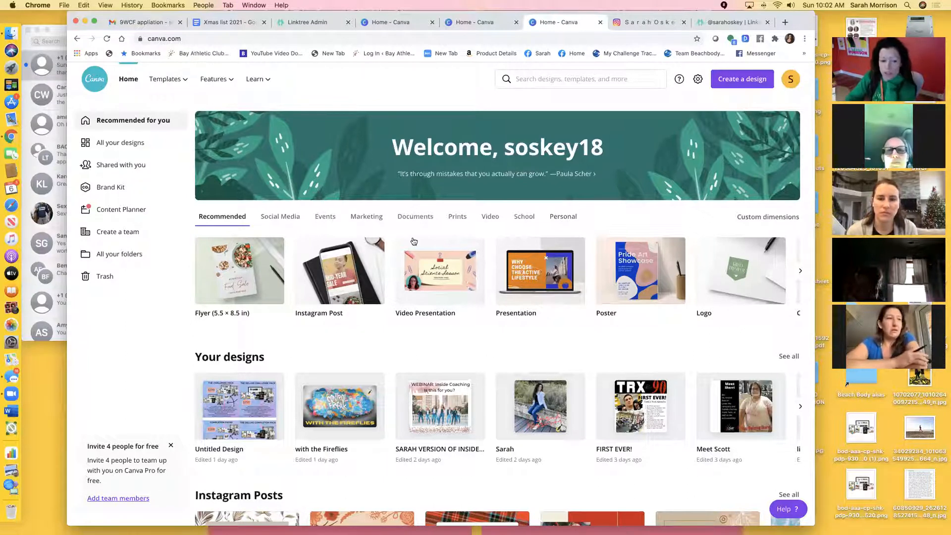
left_click(283, 218)
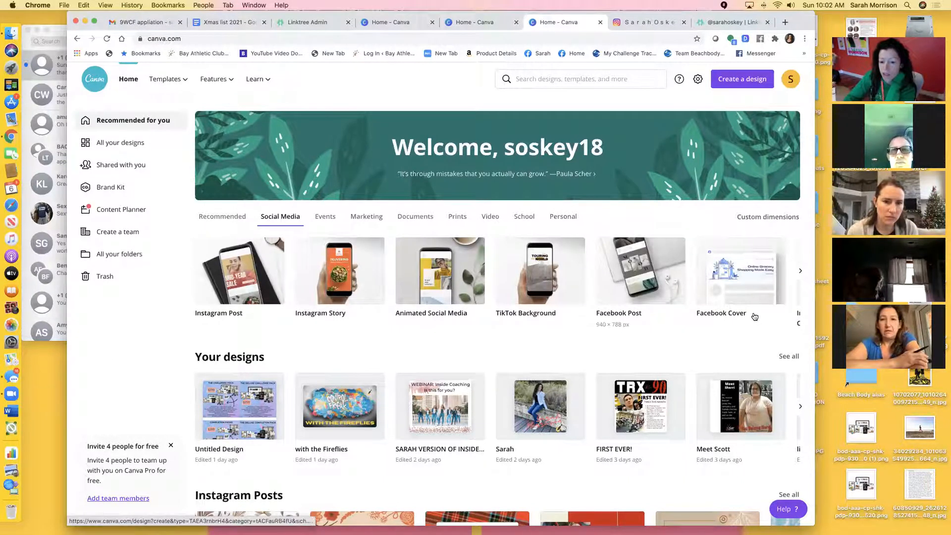
left_click(800, 272)
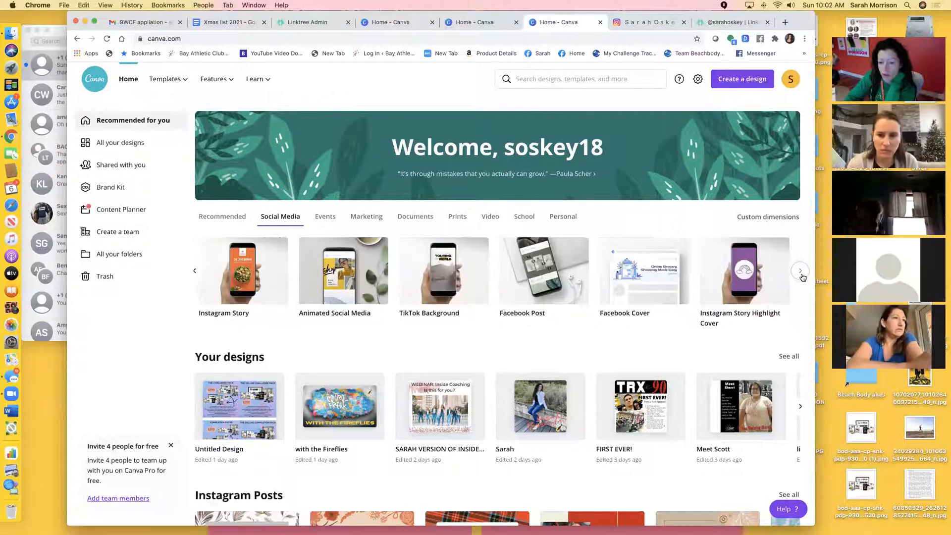
left_click(800, 272)
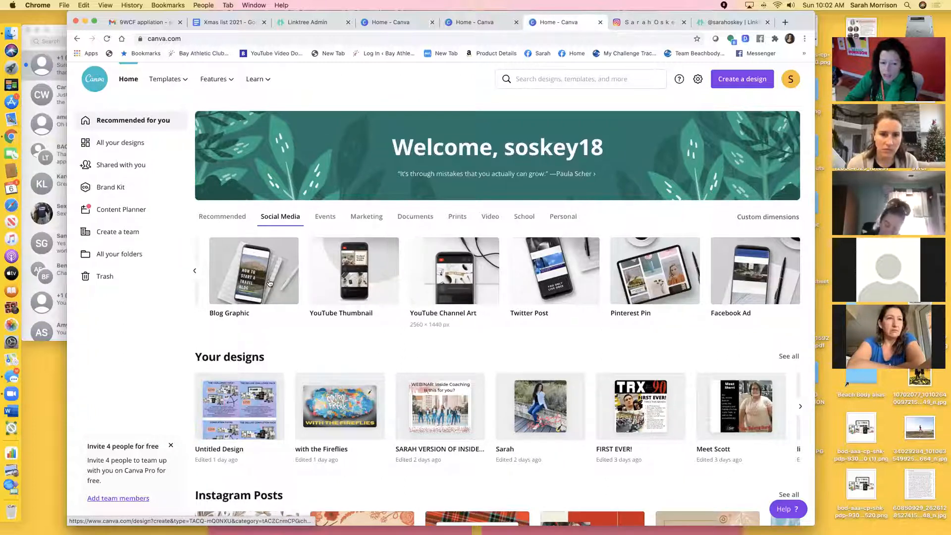
left_click(194, 273)
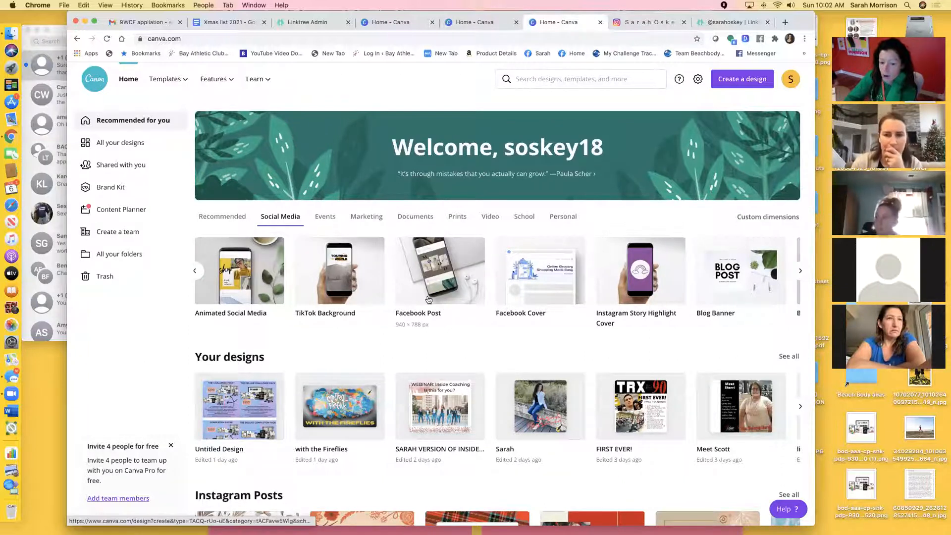
left_click(529, 317)
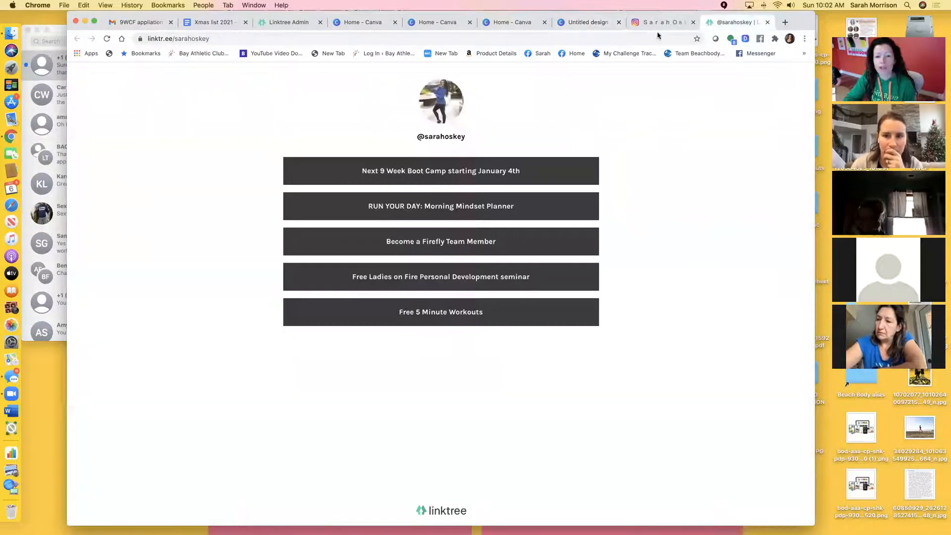
Load Facebook in the browser tab showing the Linktree page and open The Fireflies group.
left_click(738, 22)
left_click(650, 41)
type("fa")
key("Return")
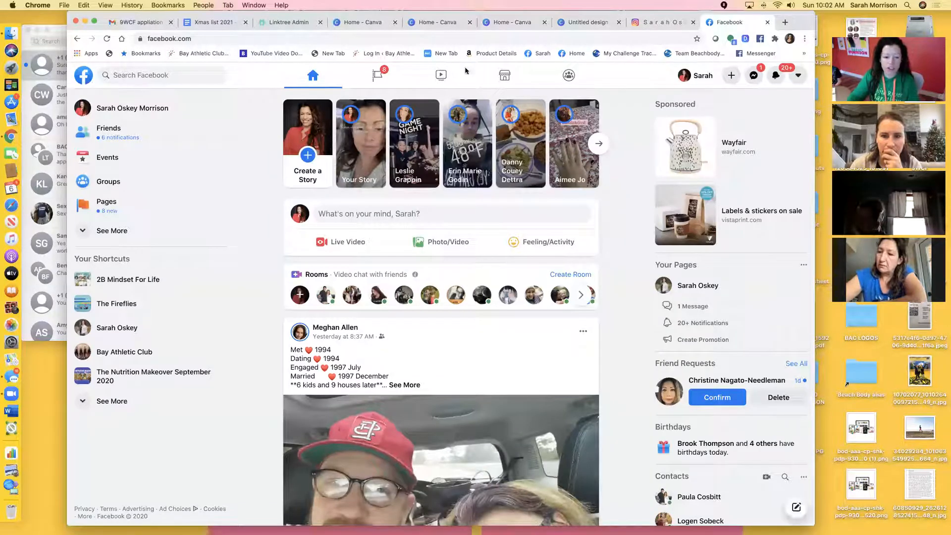
left_click(119, 303)
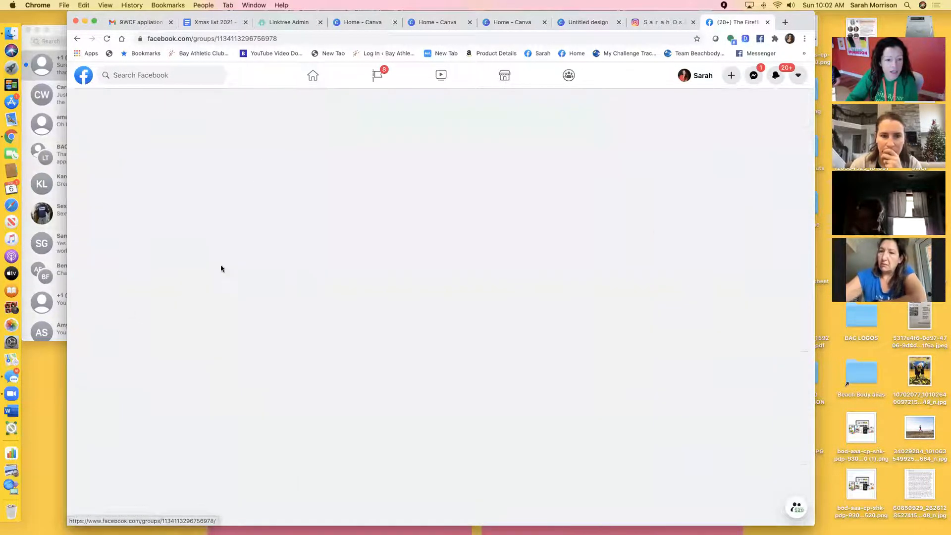
Search Facebook for "9 week sneak peak with the fireflies" and open the matching group.
left_click(141, 76)
type("9 week")
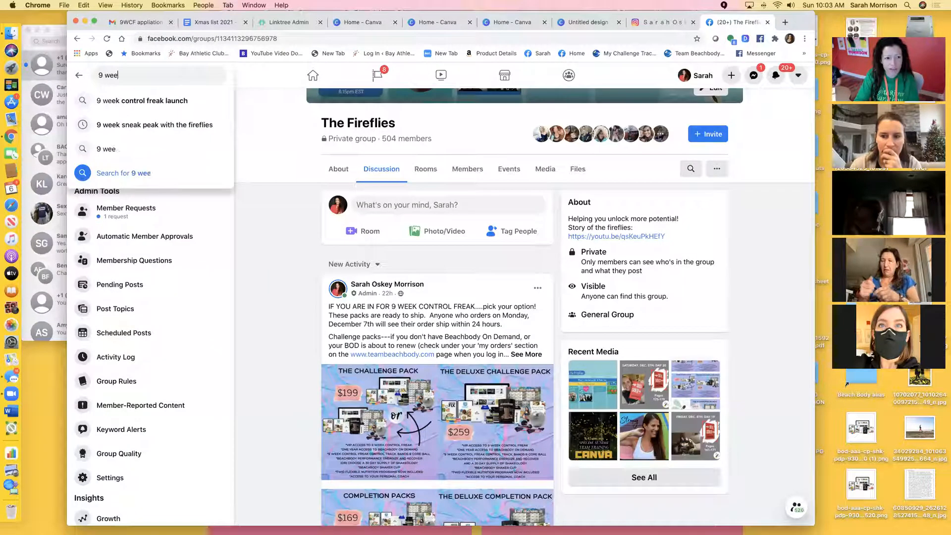
left_click(153, 125)
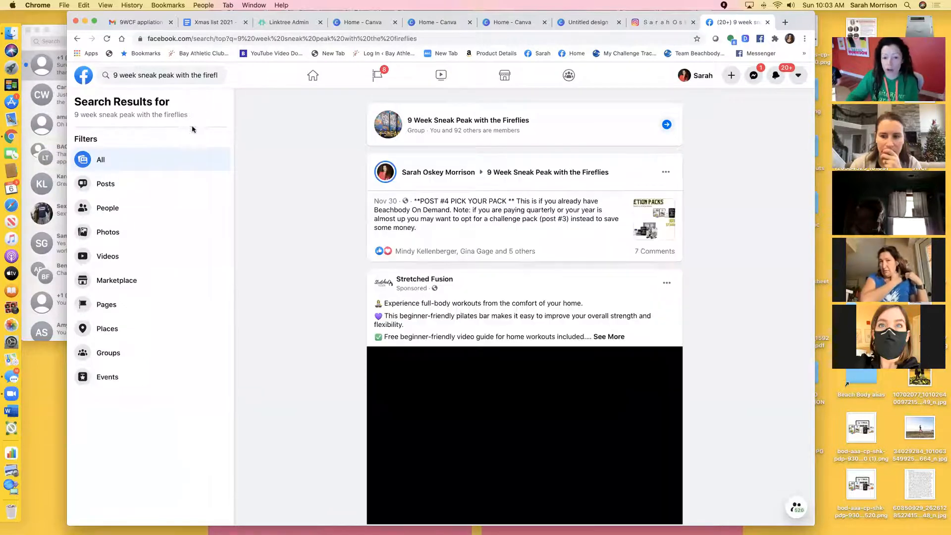
left_click(438, 123)
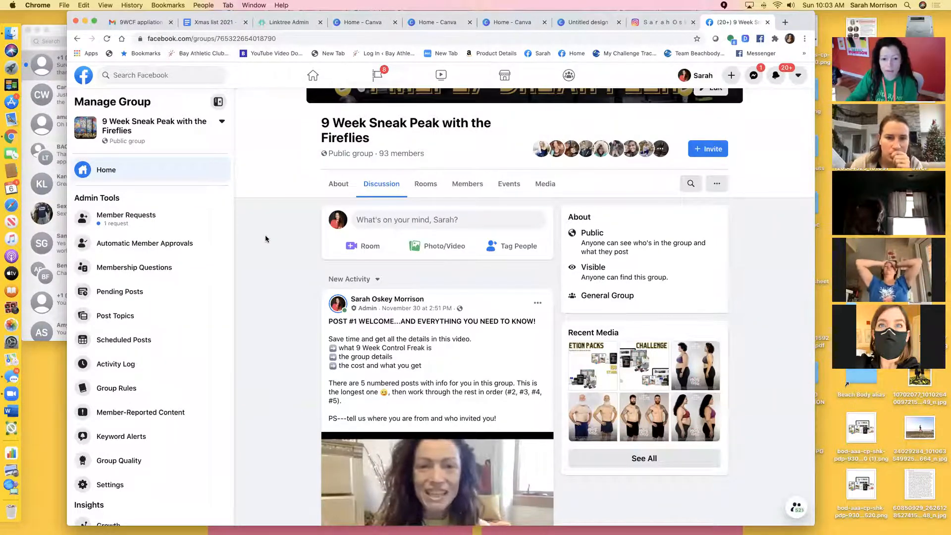
View the group's "Firefly Sneak Peek" cover image enlarged as an example, and shift the browser window down.
scroll(274, 239, "up", 3)
scroll(273, 240, "up", 1)
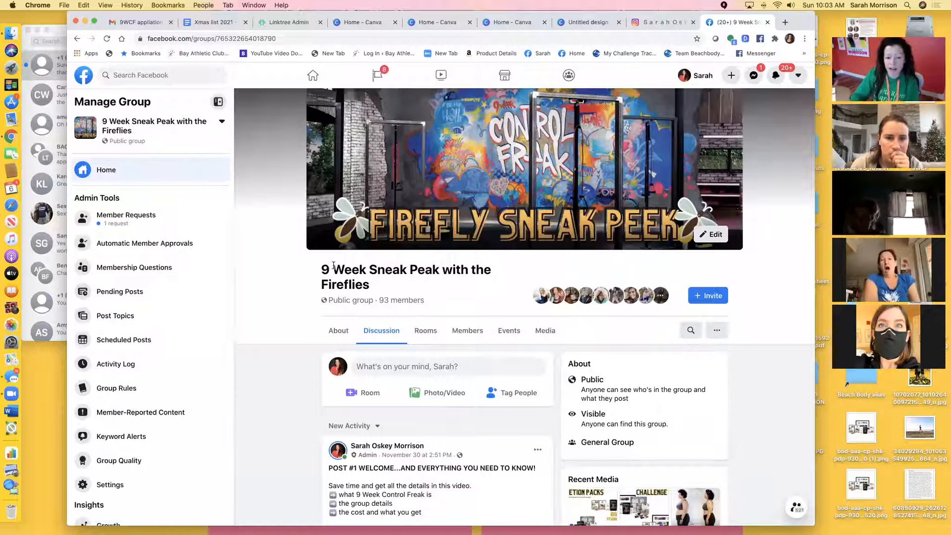
left_click(370, 189)
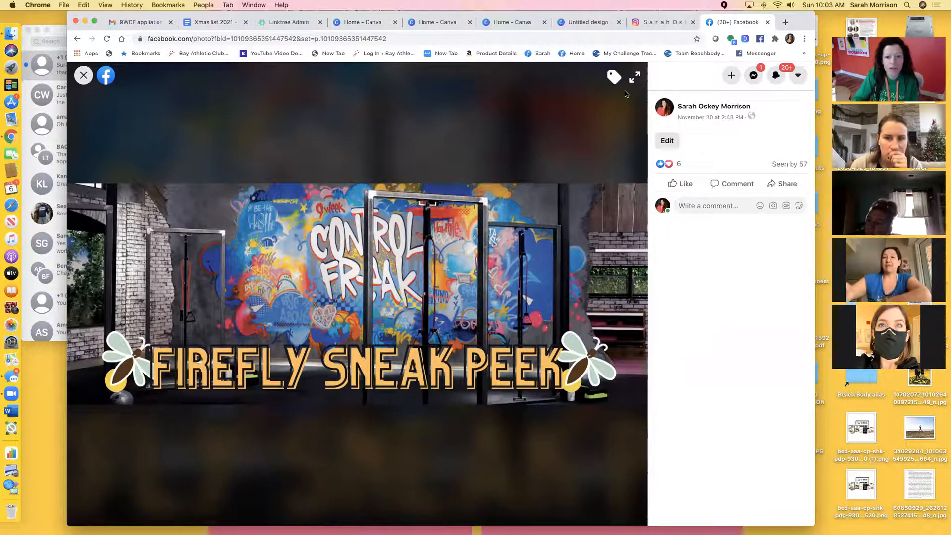
left_click_drag(746, 15, 747, 58)
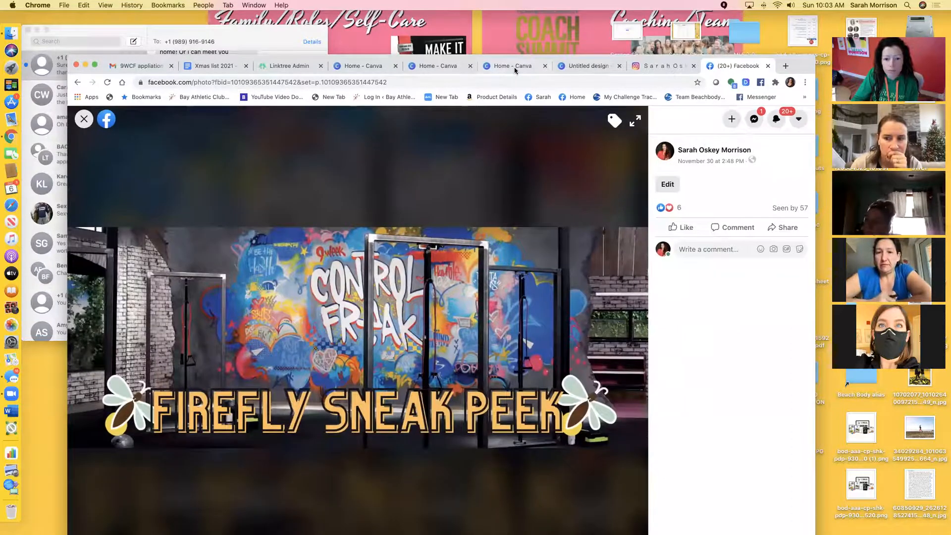
Switch back to the blank Facebook Cover design in Canva and browse the template categories, including the animated covers.
left_click(595, 67)
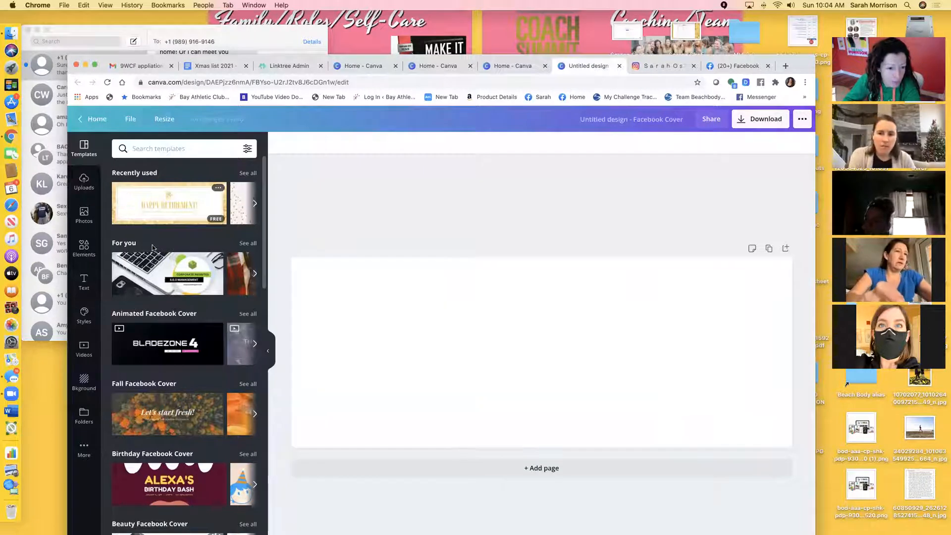
scroll(167, 280, "down", 3)
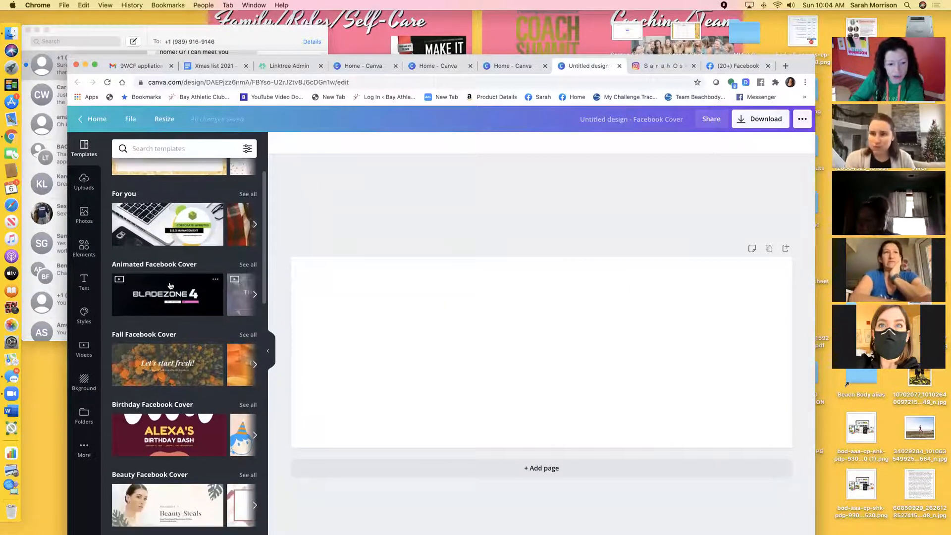
scroll(169, 286, "down", 8)
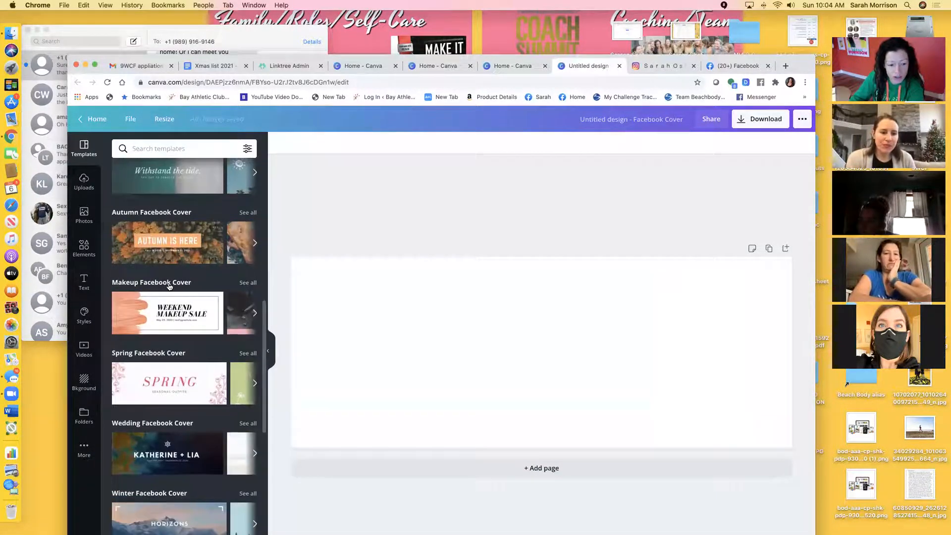
scroll(168, 286, "up", 10)
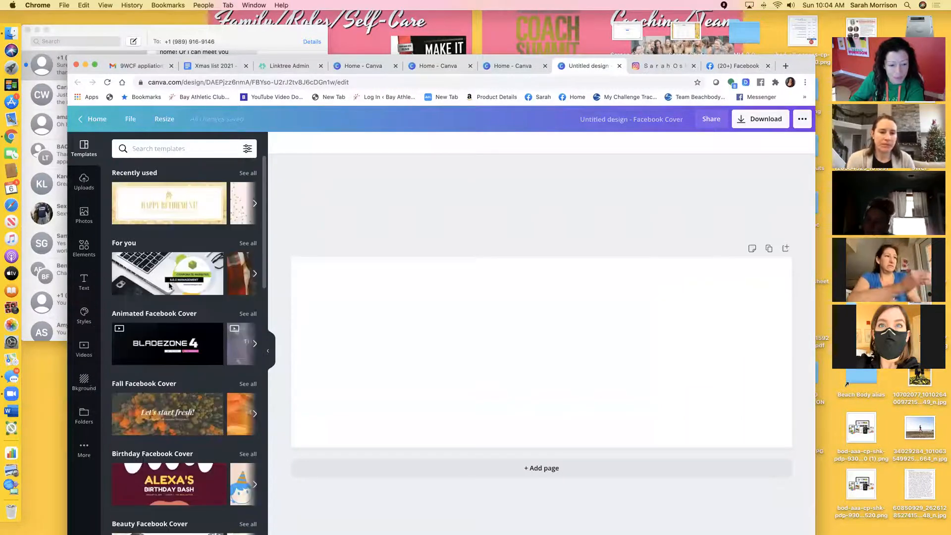
scroll(160, 306, "down", 1)
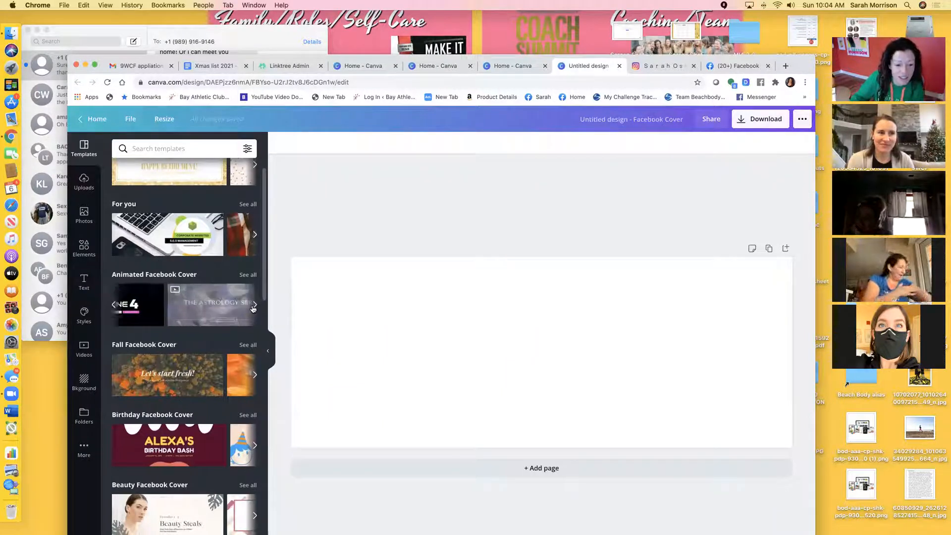
left_click(253, 308)
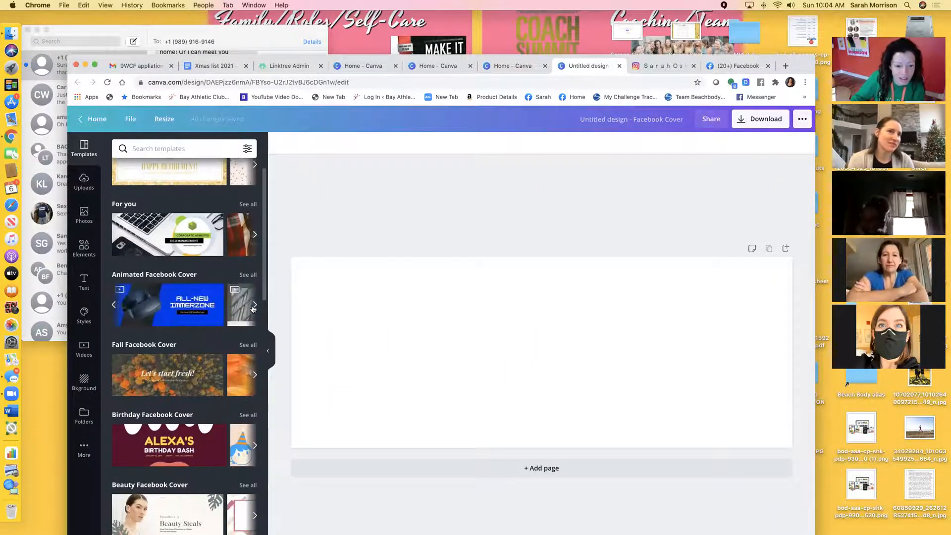
Search the Facebook Cover templates for "christmas".
left_click(173, 148)
type("c")
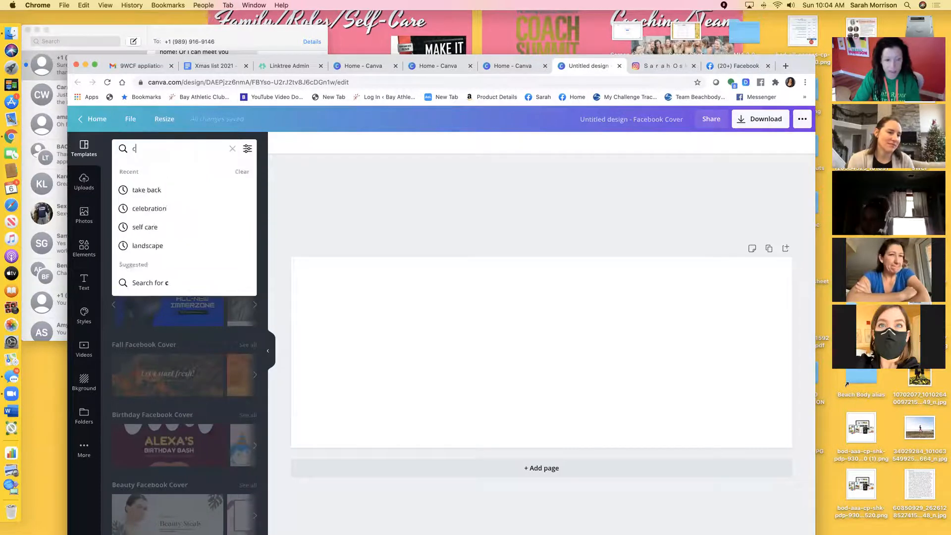
type("hristmas")
key("Return")
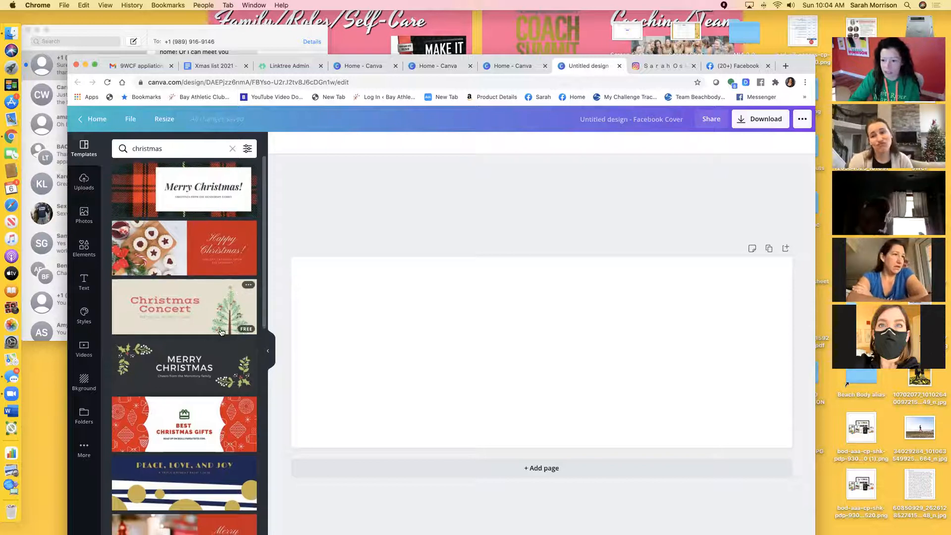
Browse the Christmas templates and apply the red-and-green plaid "Merry Christmas!" cover to the blank design.
scroll(221, 332, "down", 3)
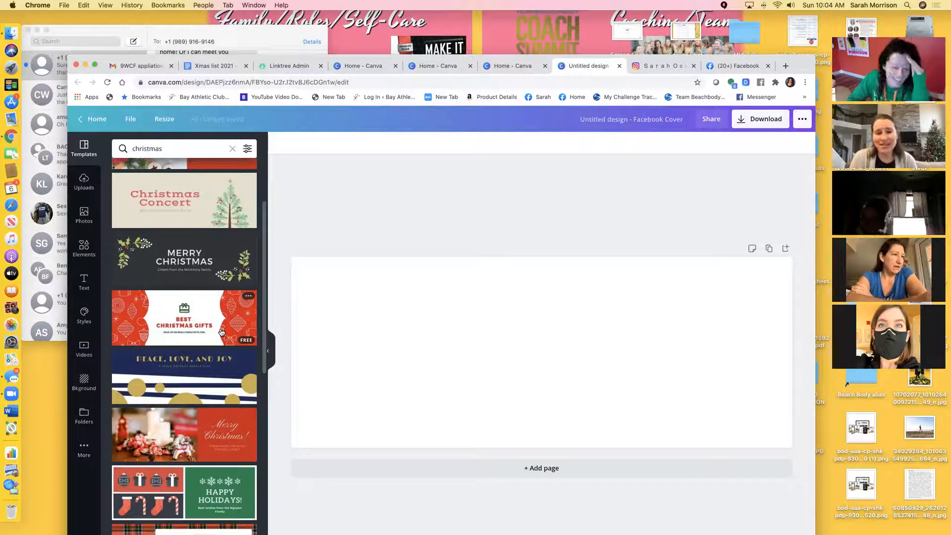
scroll(221, 332, "down", 5)
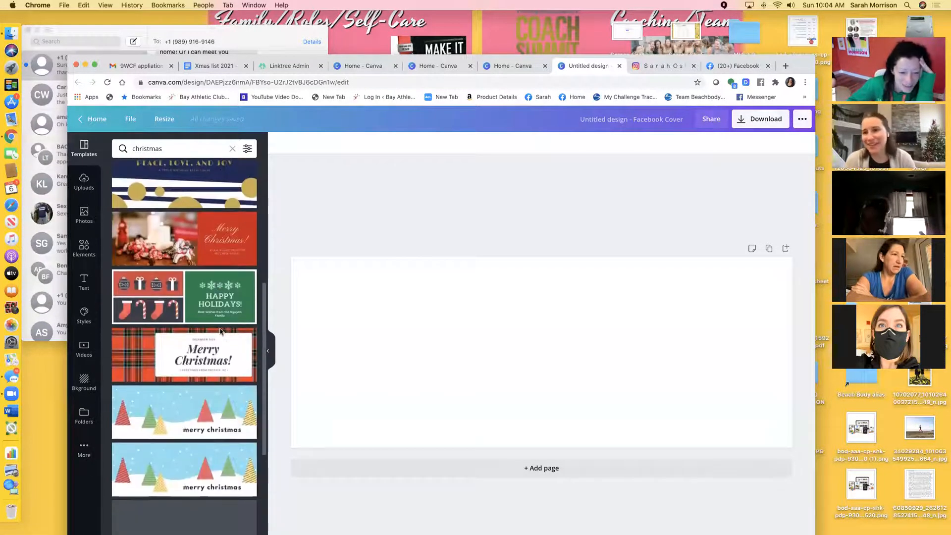
scroll(222, 332, "down", 5)
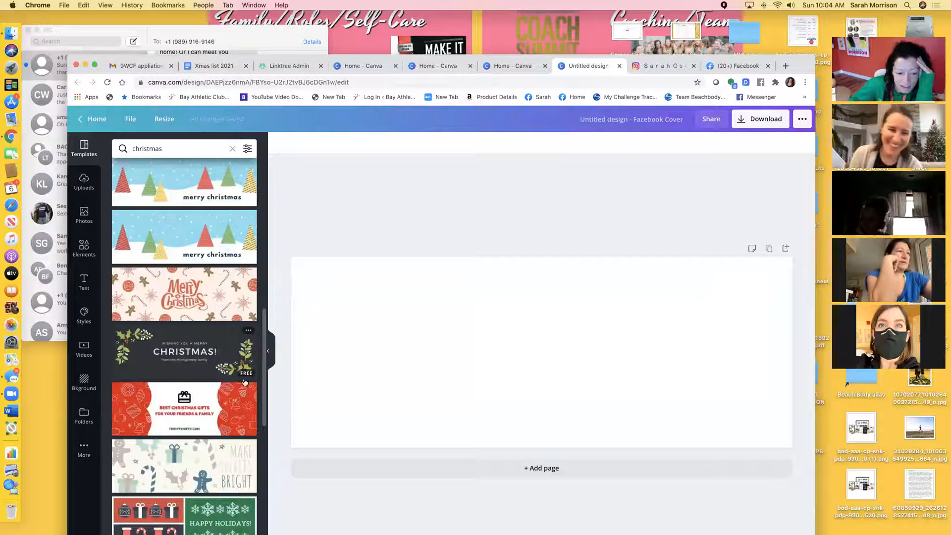
scroll(221, 398, "up", 3)
scroll(221, 399, "up", 10)
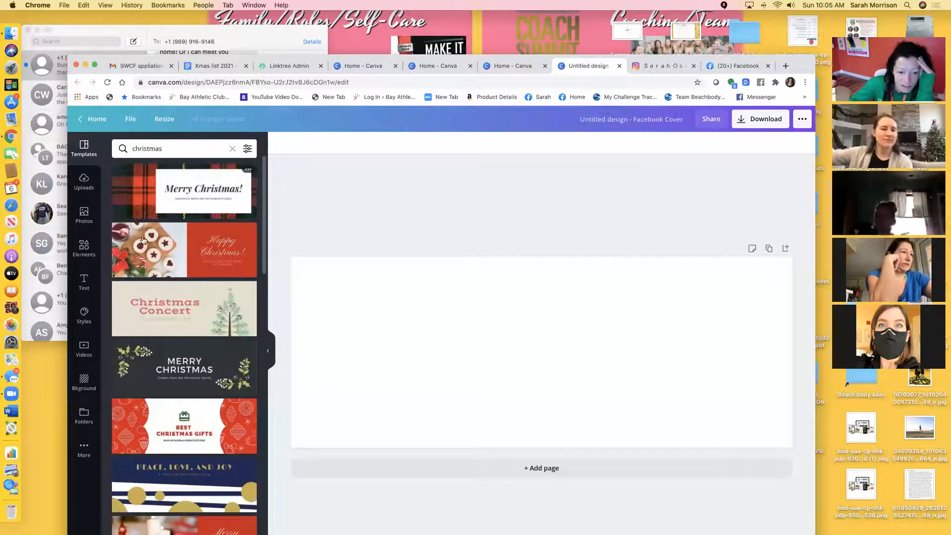
scroll(144, 197, "down", 5)
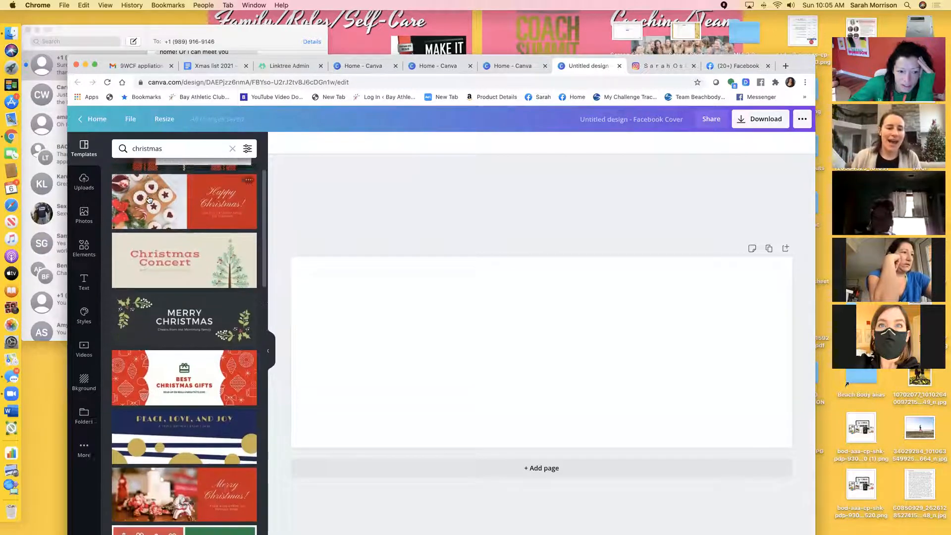
scroll(148, 198, "down", 3)
scroll(148, 203, "up", 3)
scroll(147, 203, "up", 5)
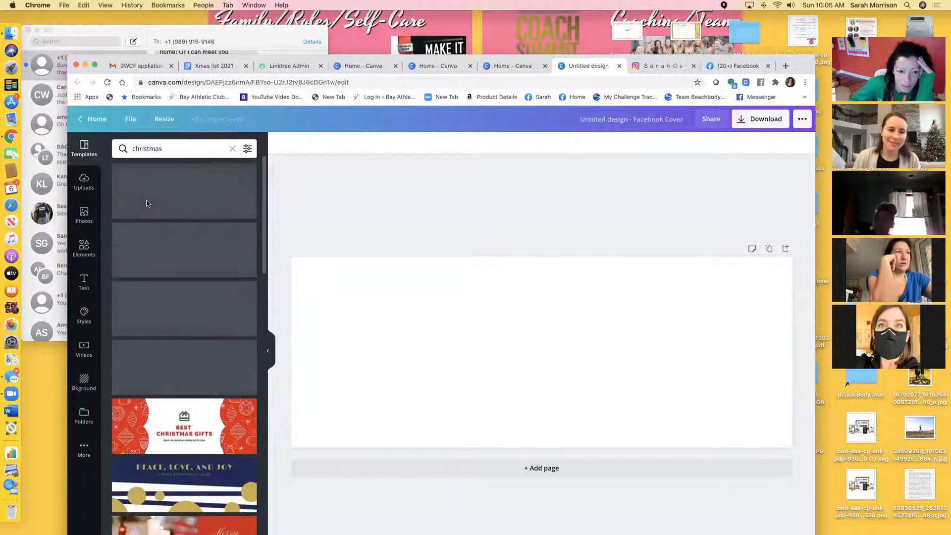
left_click(138, 201)
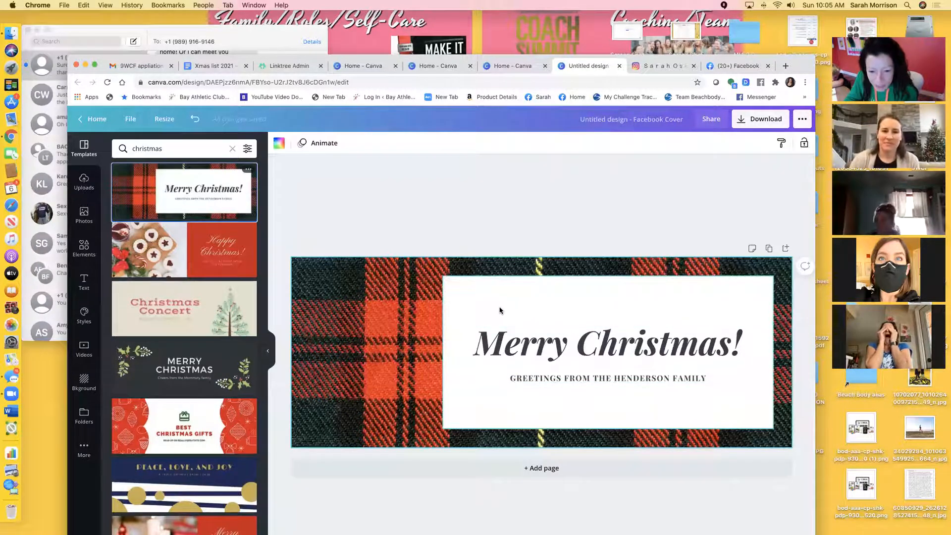
Move the grouped "Merry Christmas!" heading and greeting line slightly to the right within the white box.
left_click(522, 342)
left_click(522, 341)
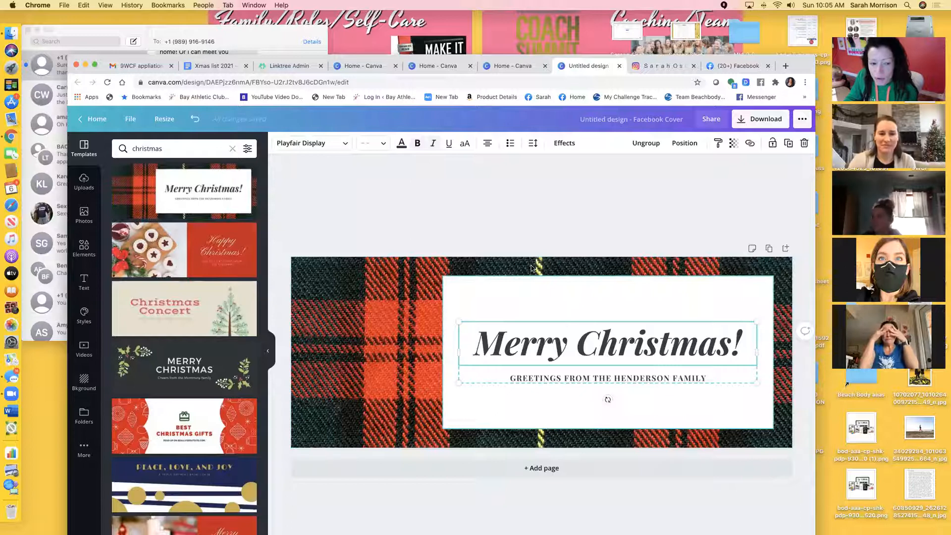
left_click(497, 242)
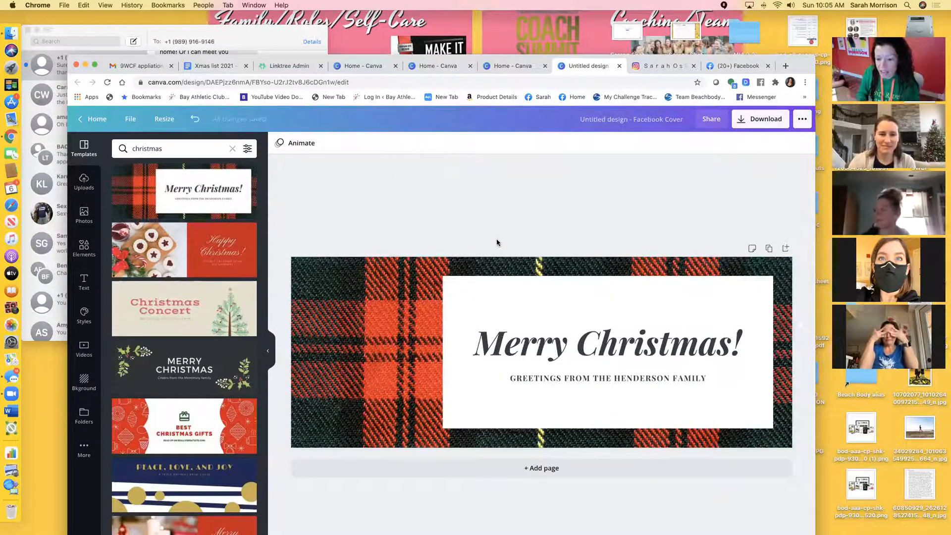
left_click(546, 384)
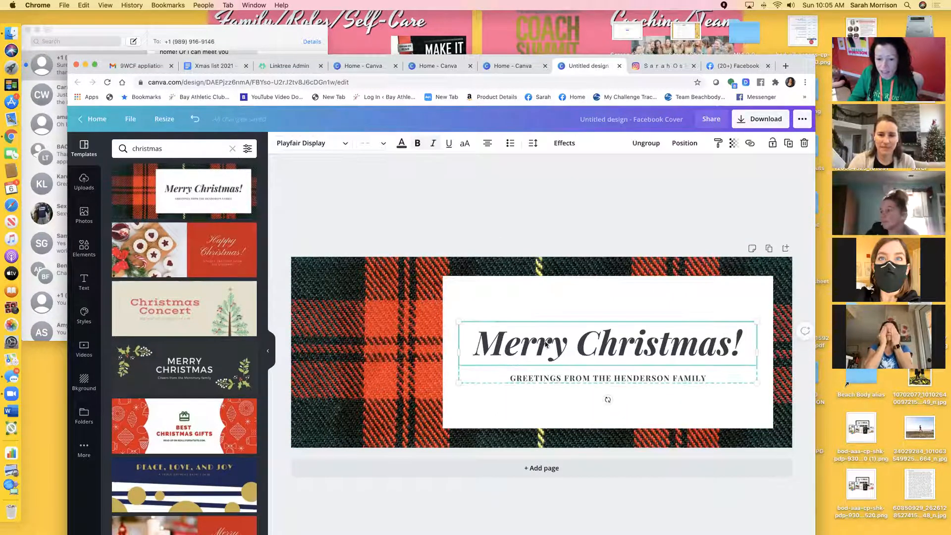
left_click(548, 381)
left_click_drag(548, 380, 522, 379)
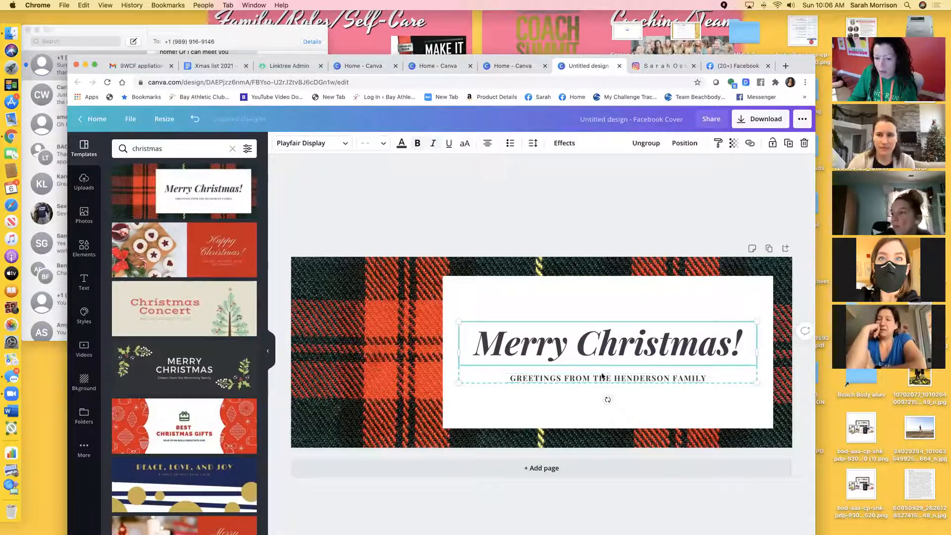
mouse_move(602, 379)
left_mouse_down()
mouse_move(603, 324)
mouse_move(605, 372)
left_mouse_up()
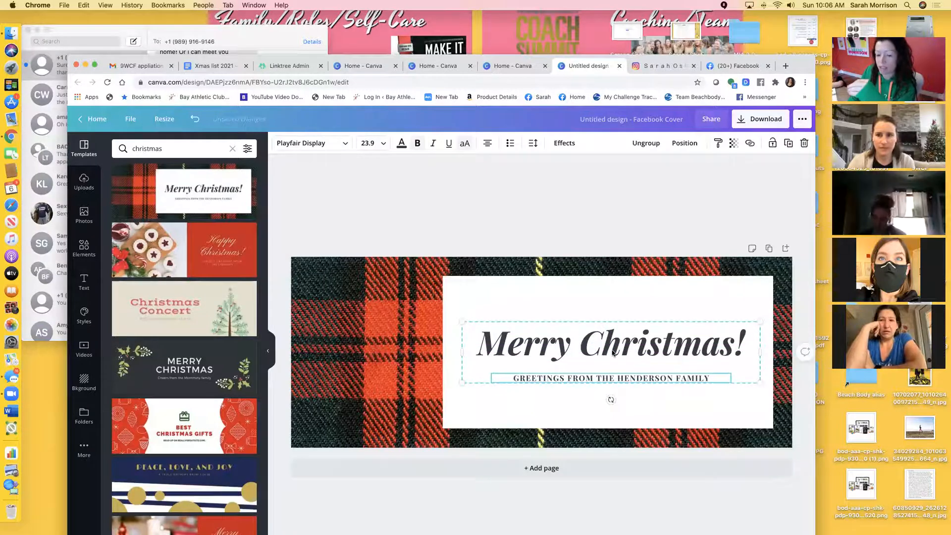
Ungroup the heading and greeting line, and move the greeting line up directly beneath the heading.
right_click(612, 351)
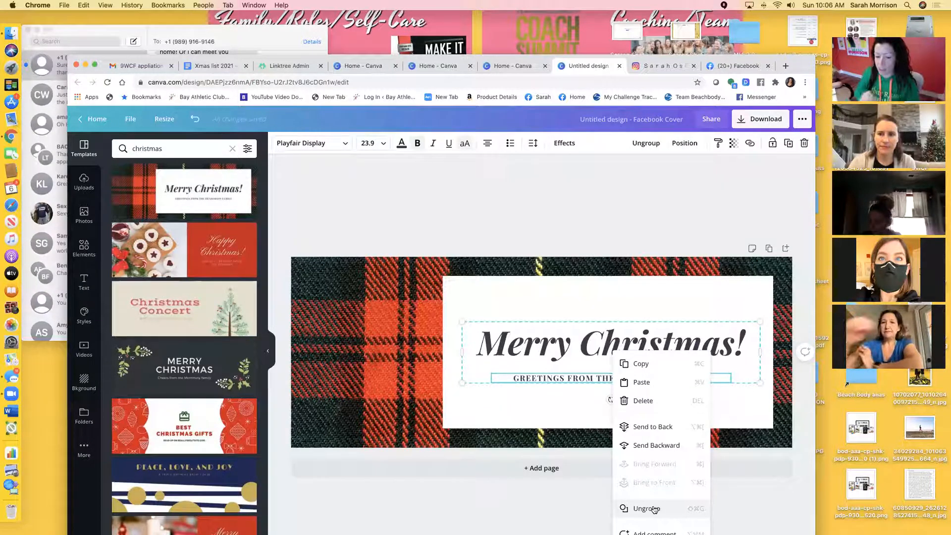
left_click(654, 508)
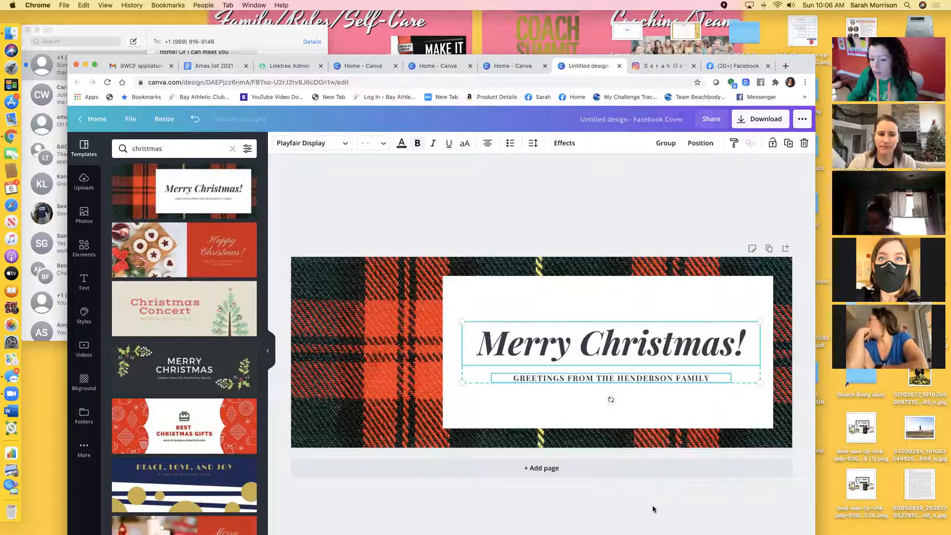
left_click(687, 393)
left_click_drag(665, 382, 663, 370)
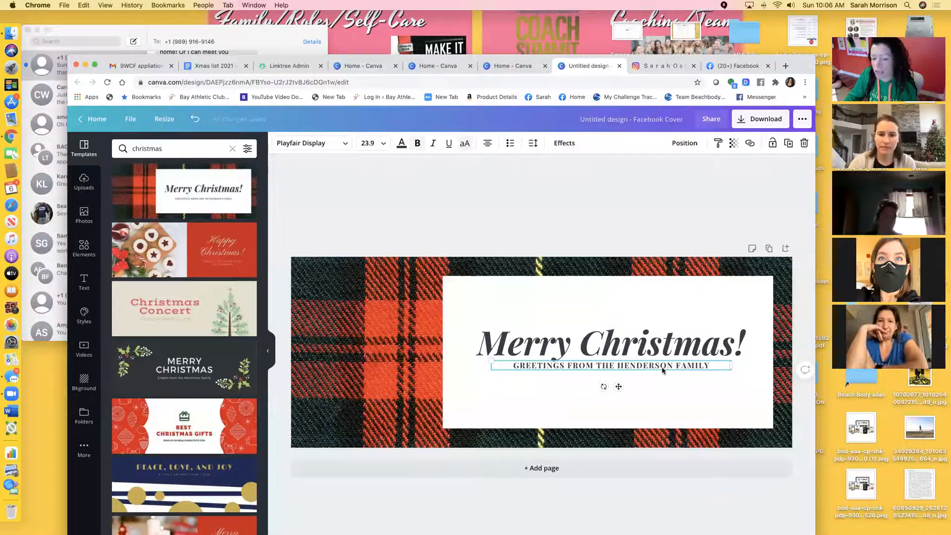
Replace the "Merry Christmas!" heading text with "12 Days of Fitmas!".
left_click(659, 349)
left_click(488, 345)
left_click_drag(529, 339, 757, 334)
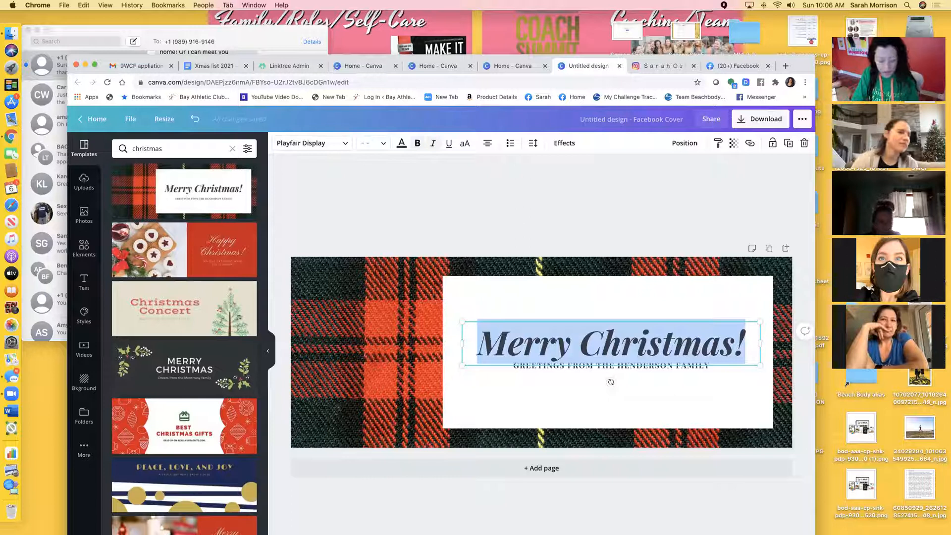
type("12 Days ")
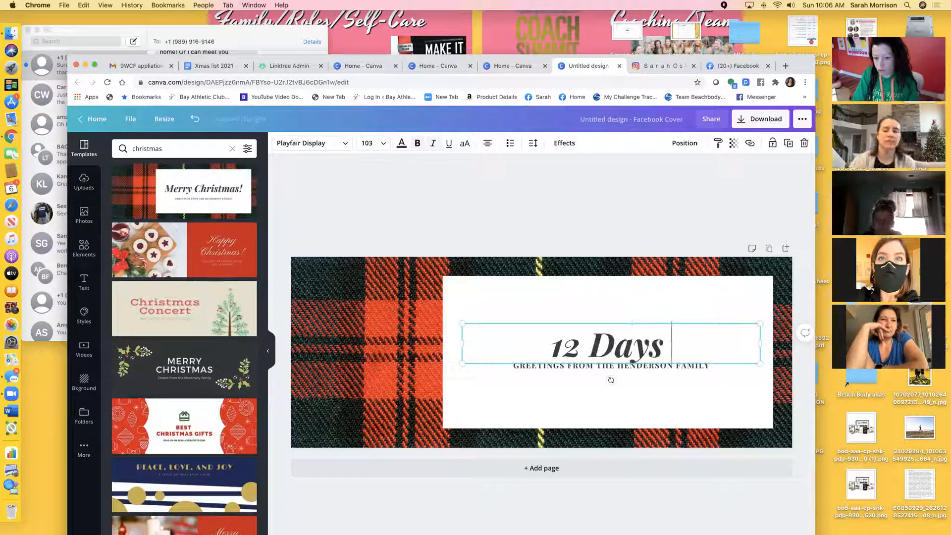
type("of Fitmas!")
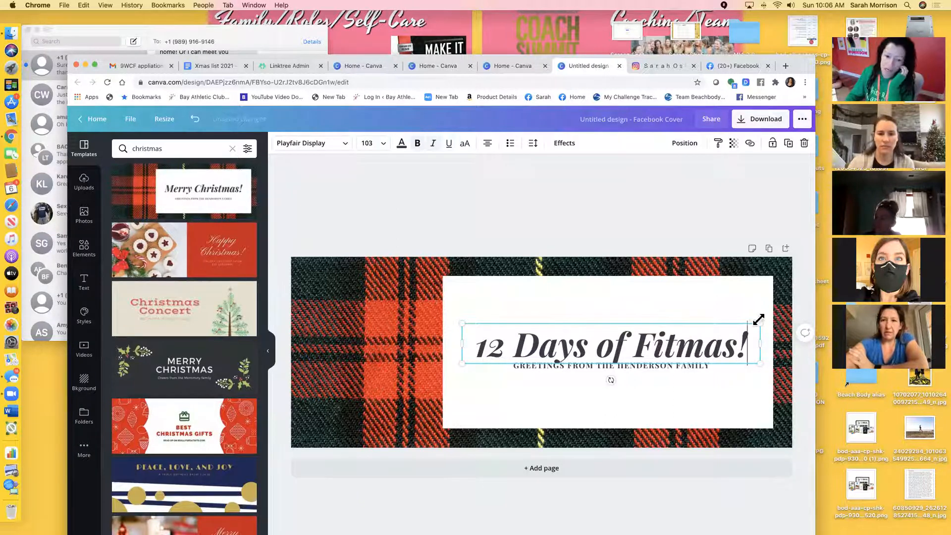
left_click(707, 292)
Set the "12 Days of Fitmas!" heading's font size to 200.
left_click(503, 355)
left_click(503, 356)
left_click_drag(475, 349, 504, 349)
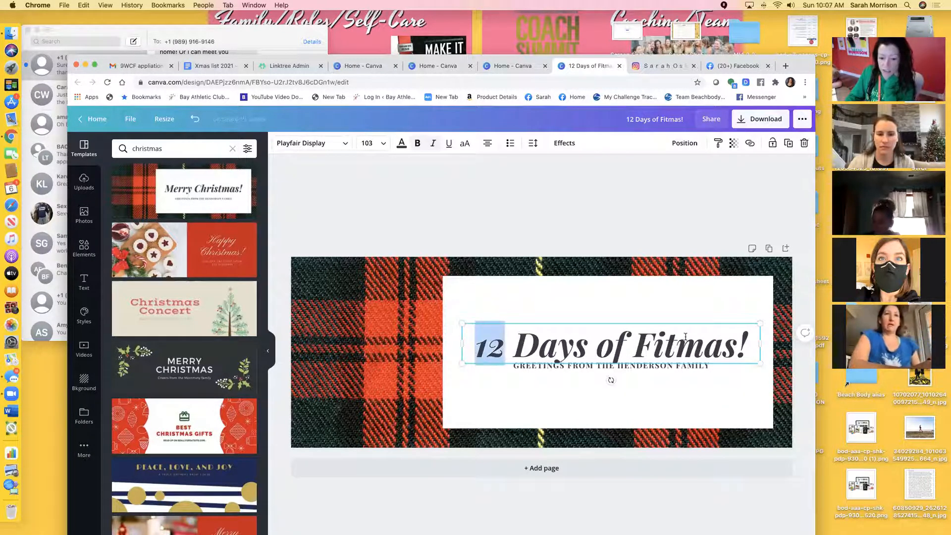
left_click(377, 145)
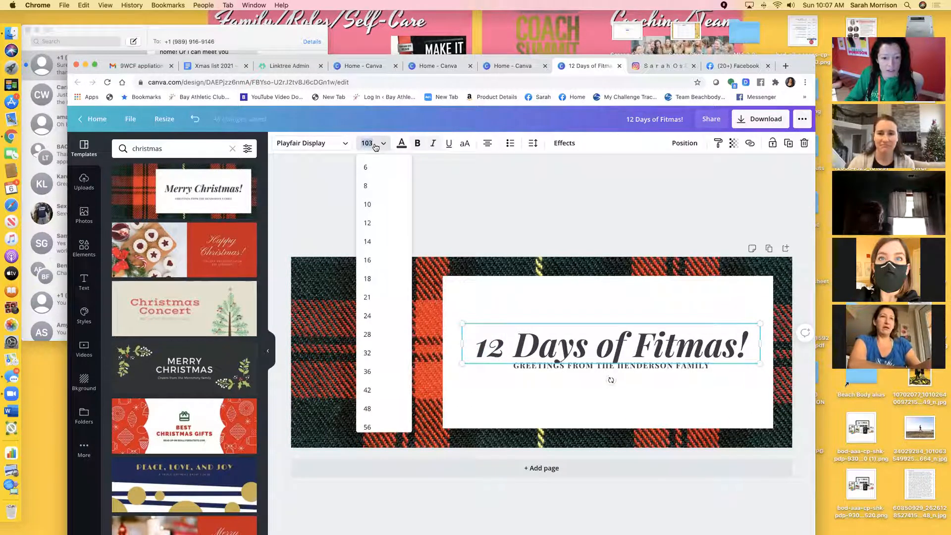
left_click(376, 146)
left_click(376, 147)
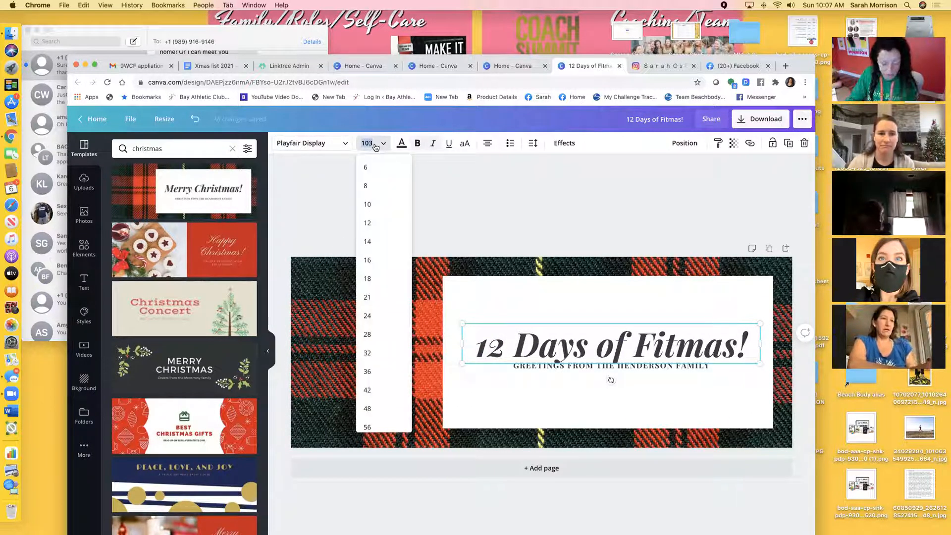
type("200")
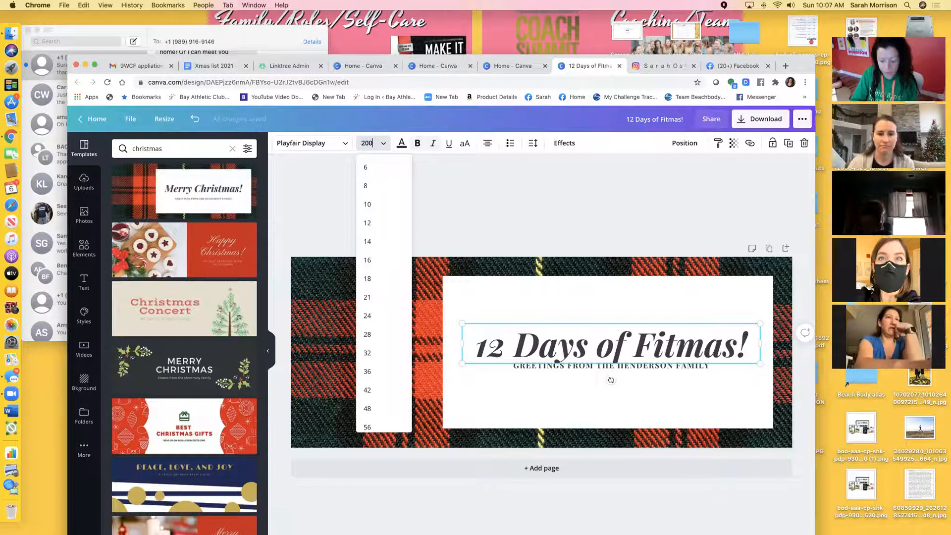
key("Return")
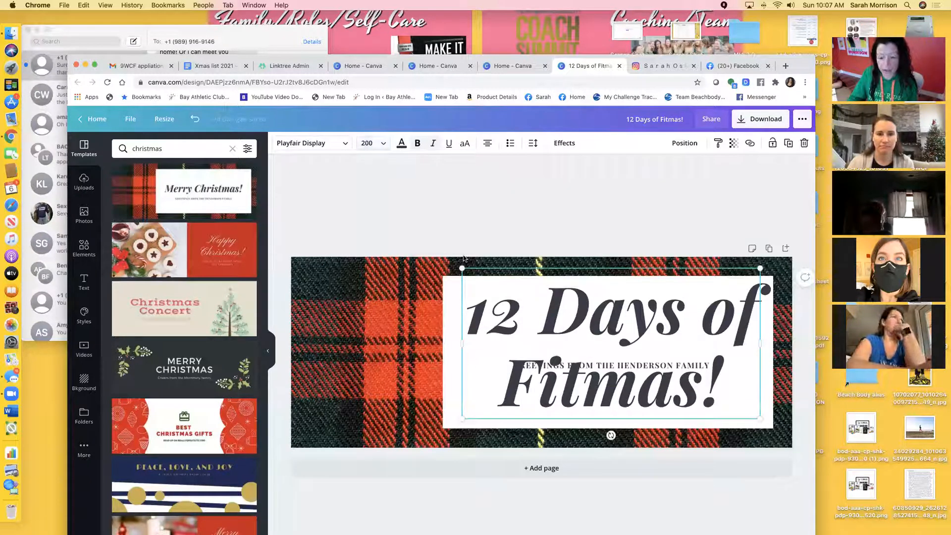
Reduce the heading's font size to 104.
left_click(382, 144)
scroll(385, 327, "down", 3)
left_click(380, 385)
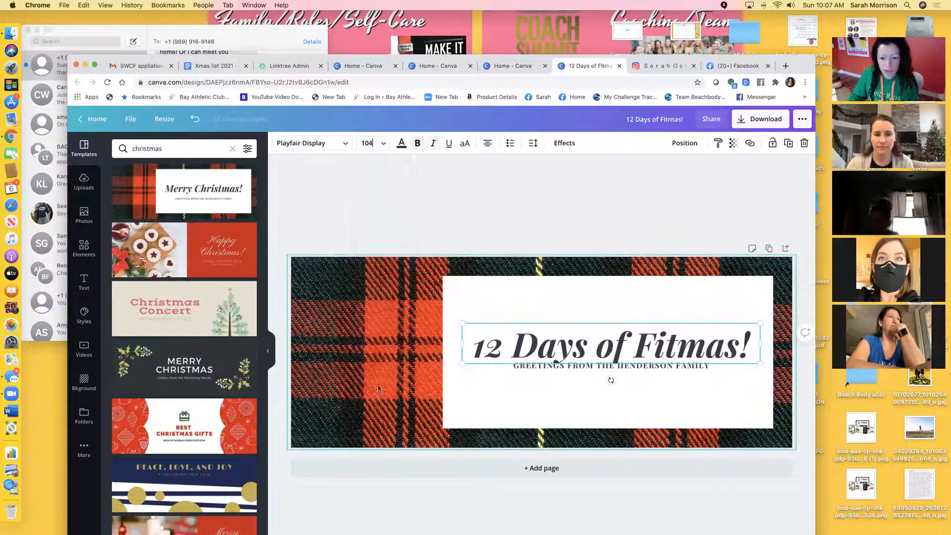
Try the Advetime font on the heading, and change its font to Anton.
left_click(342, 147)
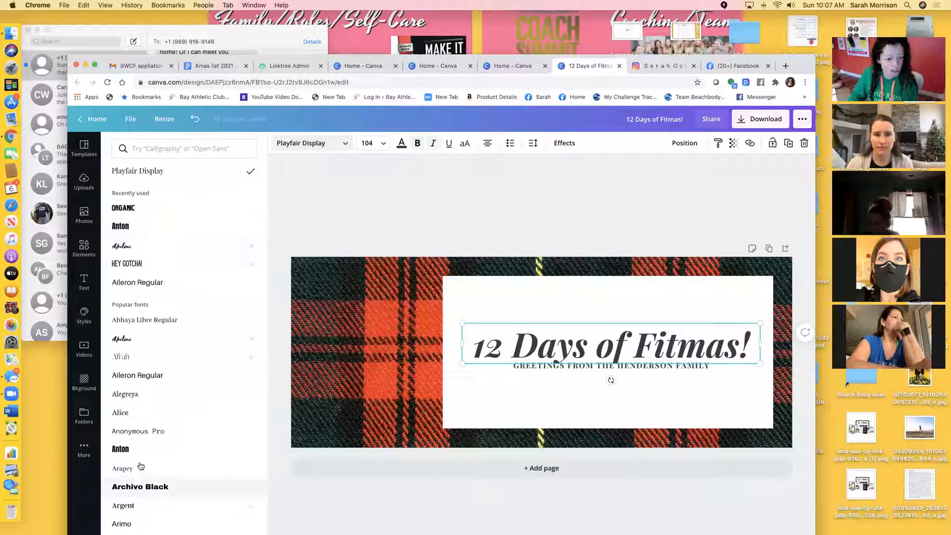
left_click(125, 342)
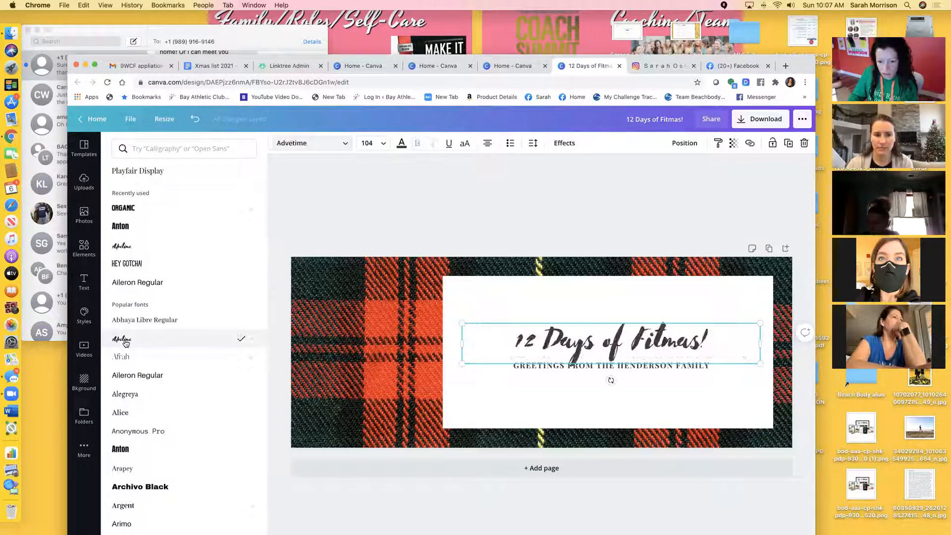
left_click(128, 450)
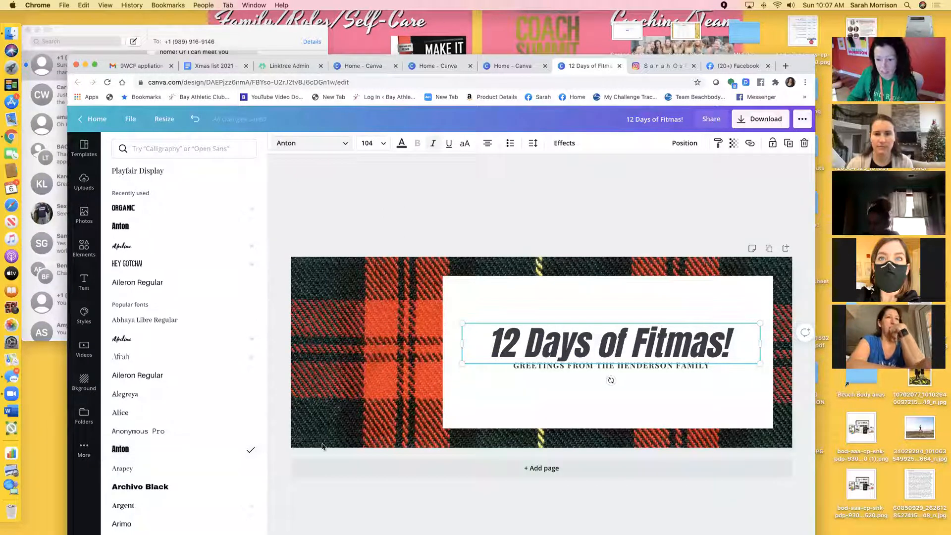
Increase the Anton heading's font size to 124 and further to 134.
left_click(375, 143)
type("124")
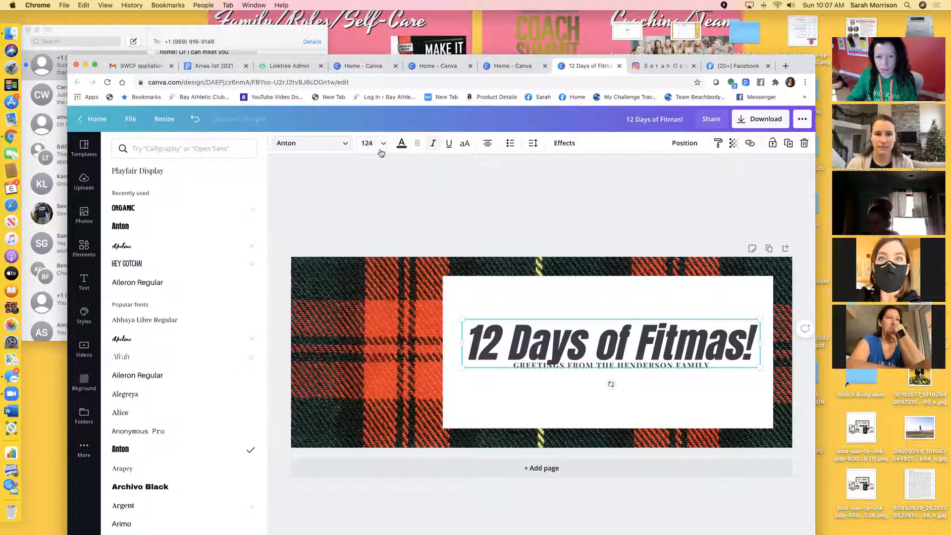
left_click(374, 149)
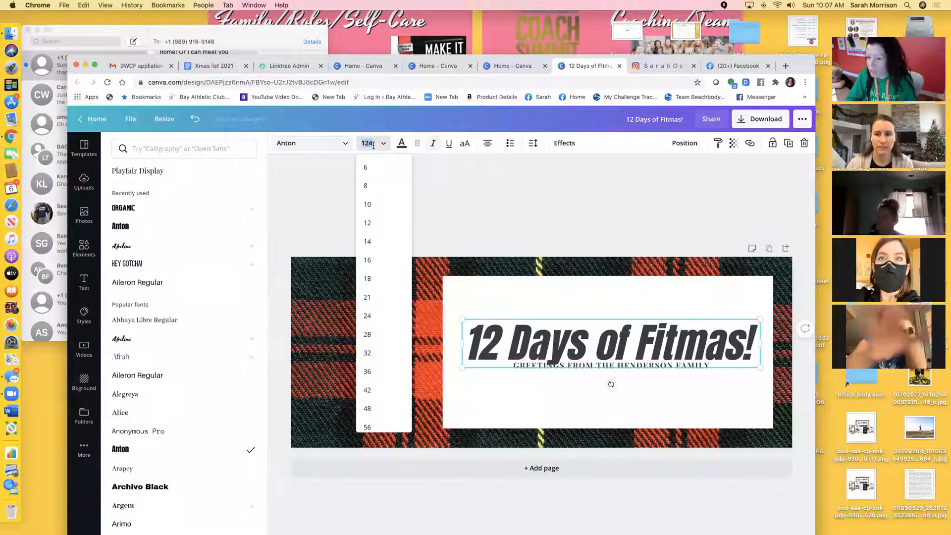
type("134")
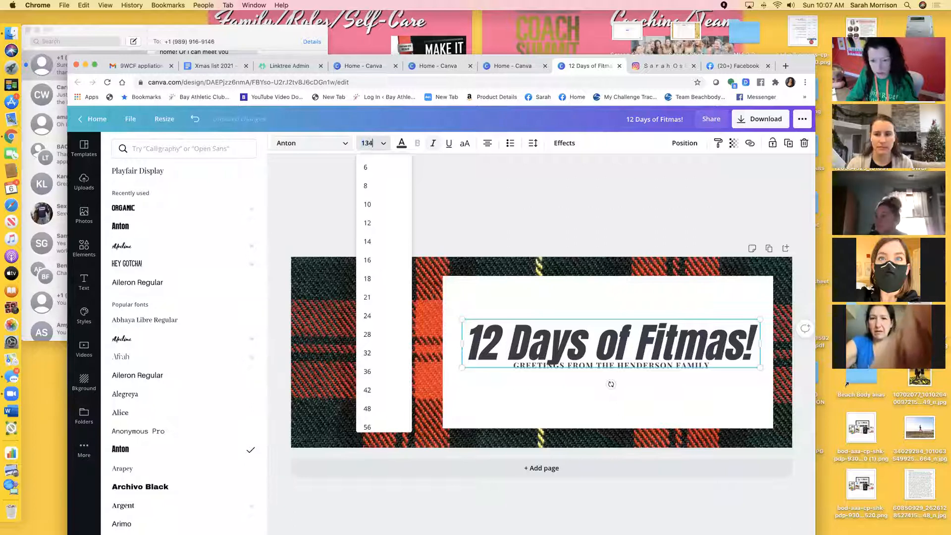
key("Return")
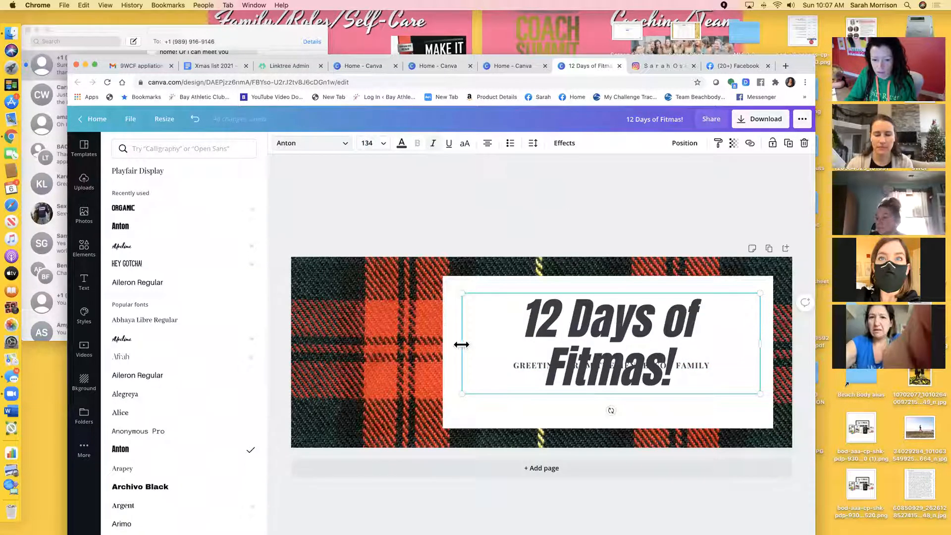
Widen the heading's text box on both sides to fit "12 Days of Fitmas!" on one line, and adjust its position above the greeting.
left_click_drag(459, 344, 450, 344)
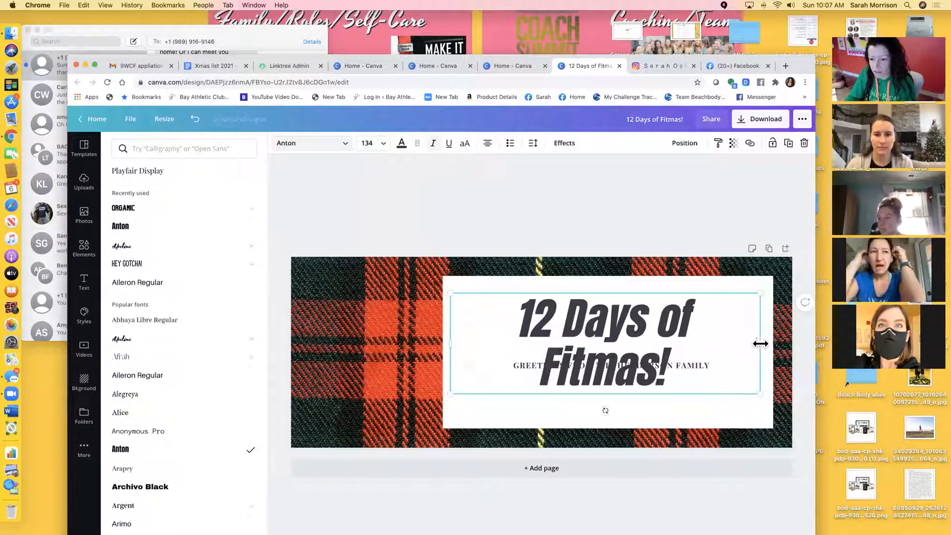
left_click_drag(760, 341, 774, 344)
left_click_drag(627, 338, 625, 331)
left_click(622, 294)
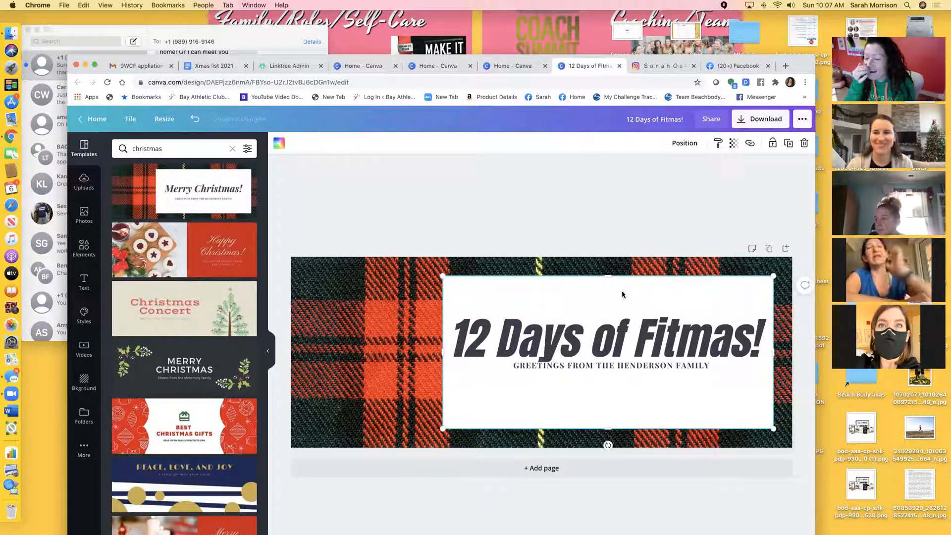
Move the greeting line and the "12 Days of Fitmas!" heading slightly lower on the white box.
left_click(617, 372)
left_click_drag(617, 372, 617, 377)
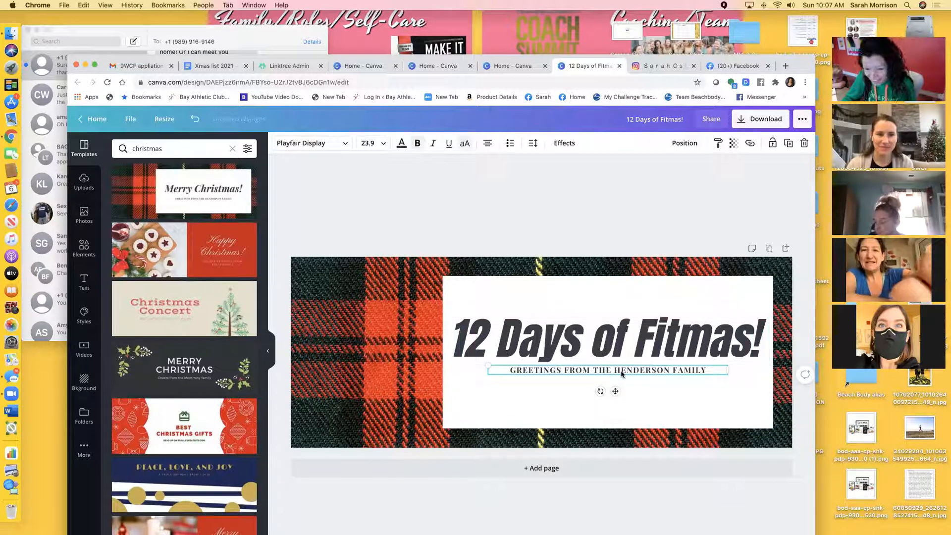
left_click_drag(622, 373, 622, 353)
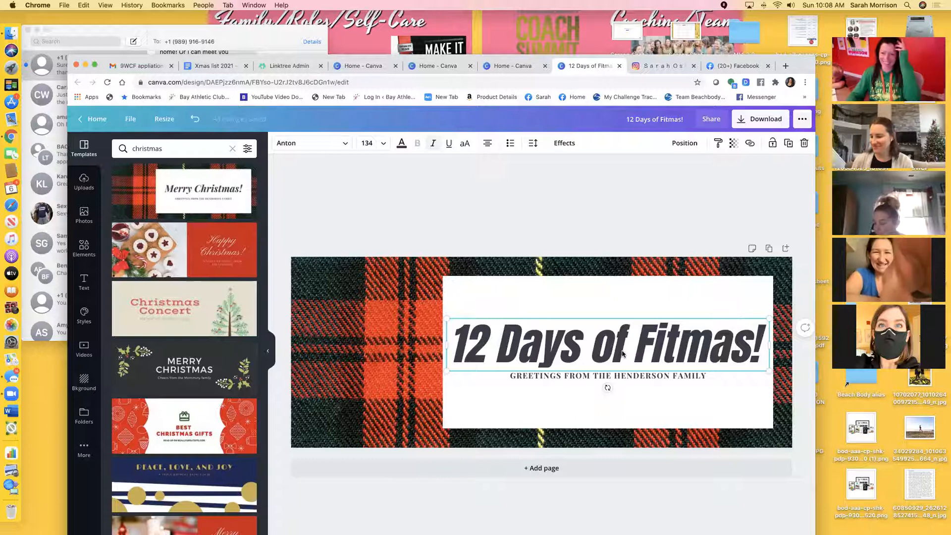
Replace the greeting text with "WITH THE COOLEST COACH EVER" followed by the coach's first name and an exclamation mark.
left_click(632, 380)
left_click_drag(711, 377, 508, 372)
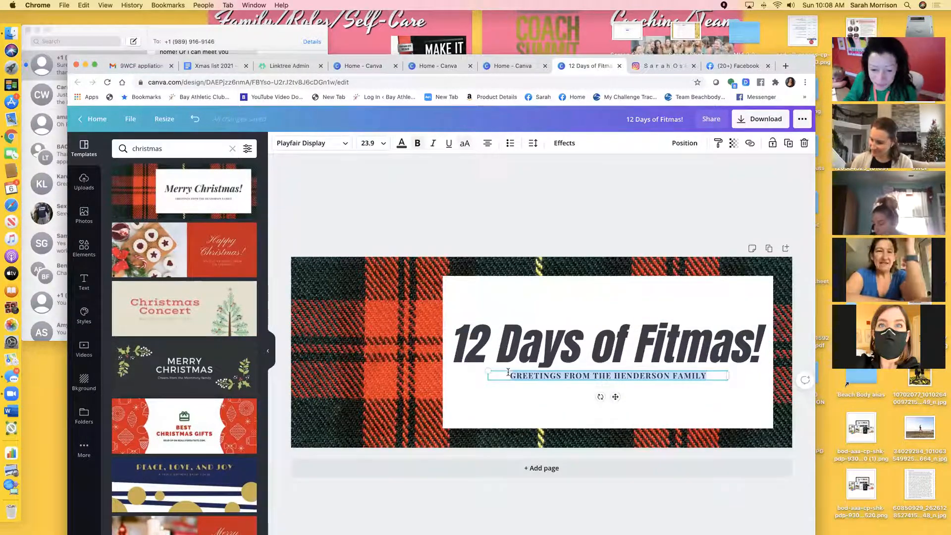
type("WITH THE COOLEST COACH EVER KELLEY!")
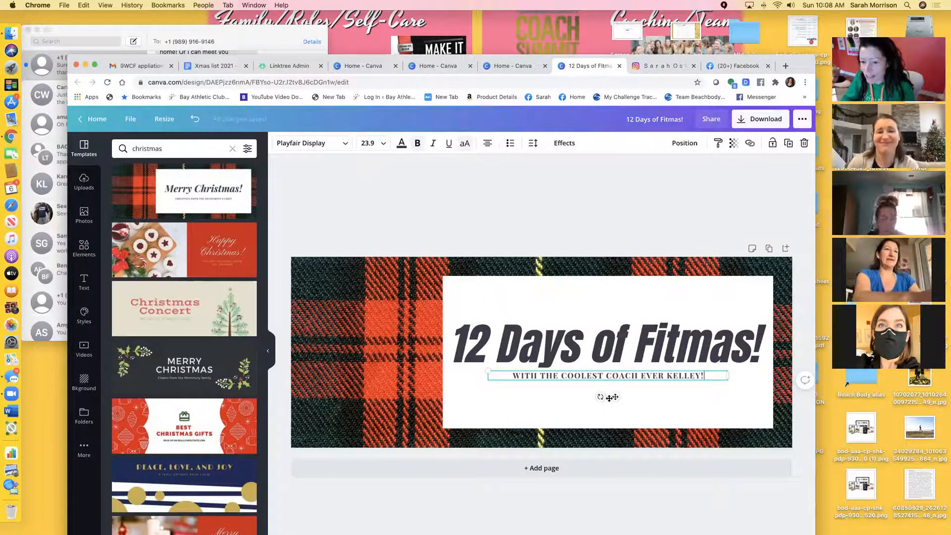
Turn off uppercase formatting for the coach line and capitalize the first letter of the coach's name.
left_click_drag(704, 376, 513, 376)
right_click(517, 377)
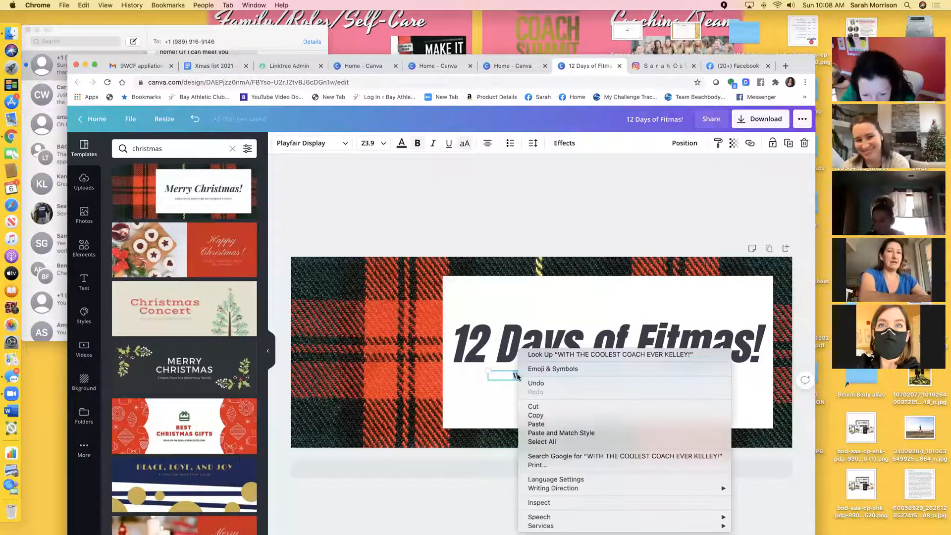
left_click(506, 372)
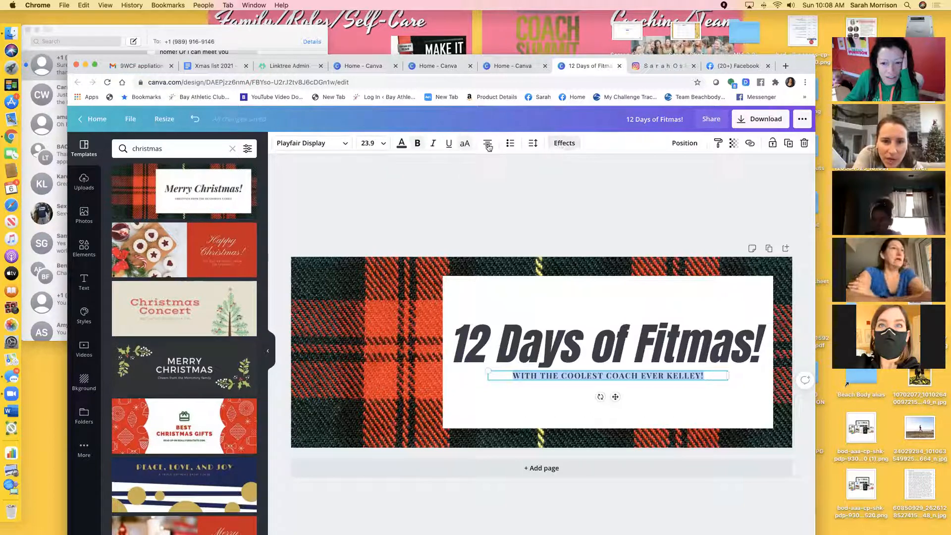
left_click(465, 144)
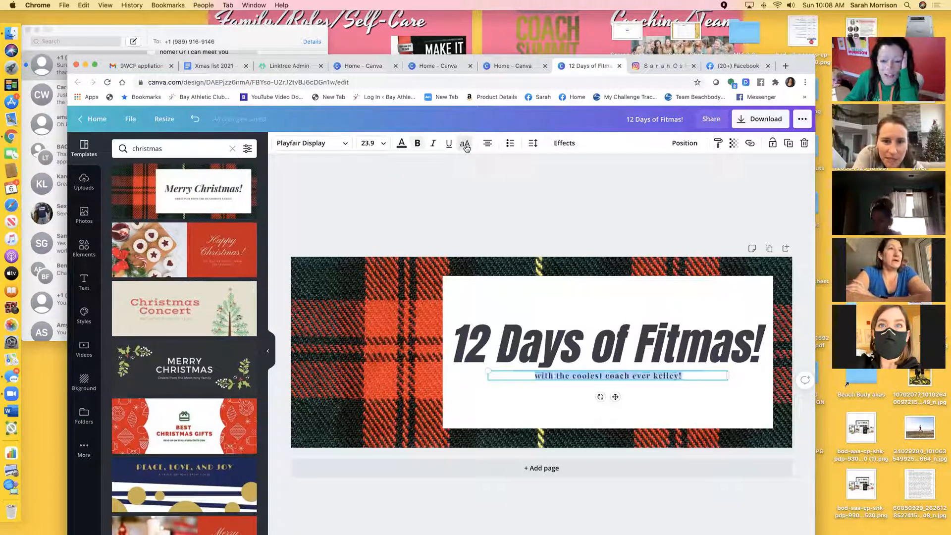
left_click(465, 144)
left_click(465, 144)
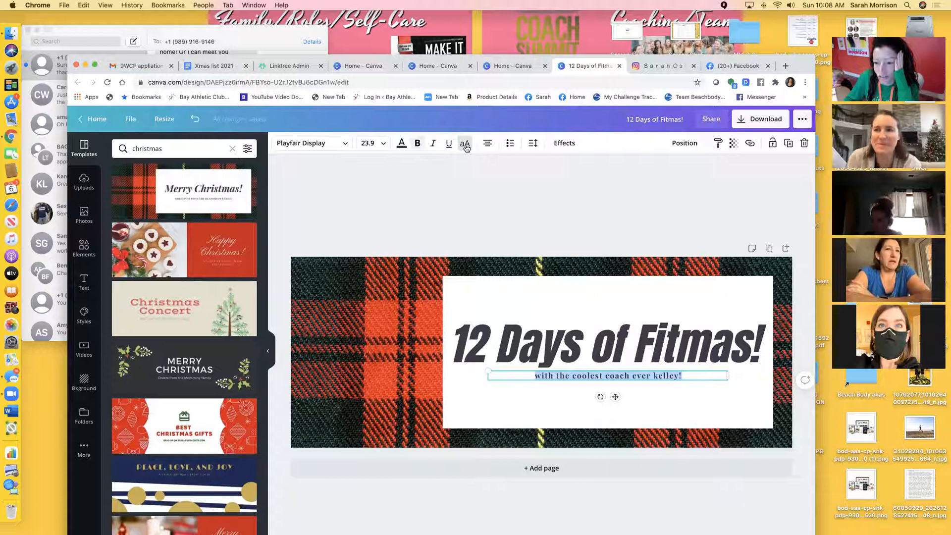
left_click(465, 144)
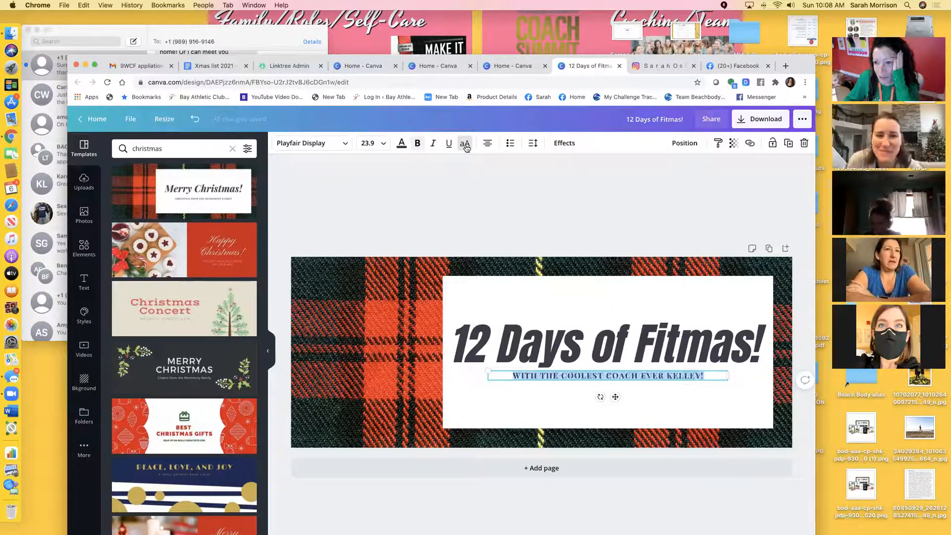
left_click(465, 146)
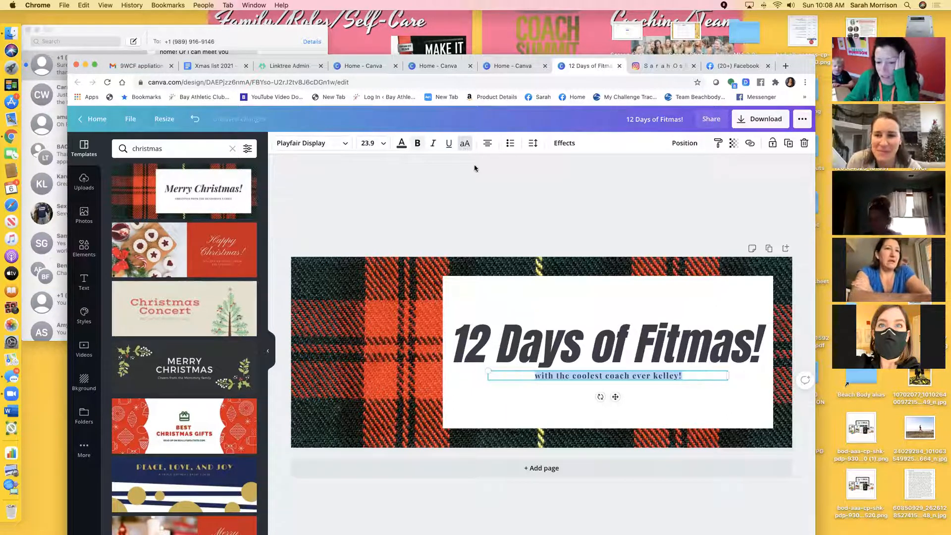
left_click(654, 375)
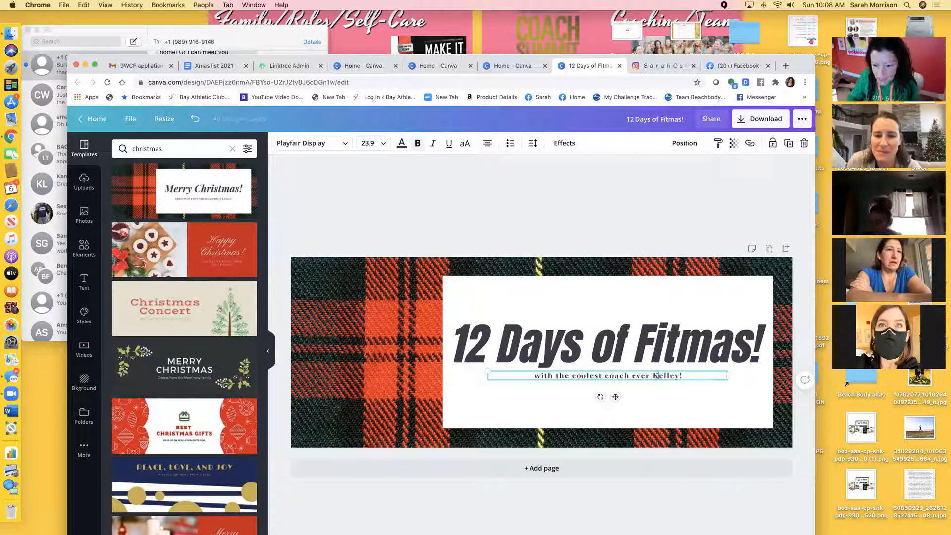
Try the Advetime and Alice fonts on the coach line, and change its font to Benedict.
left_click_drag(692, 374, 534, 376)
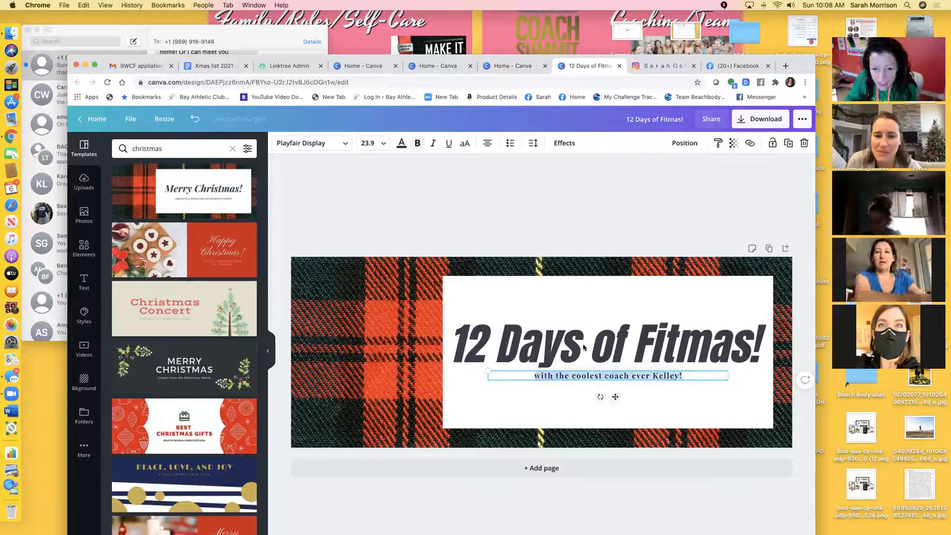
left_click(342, 143)
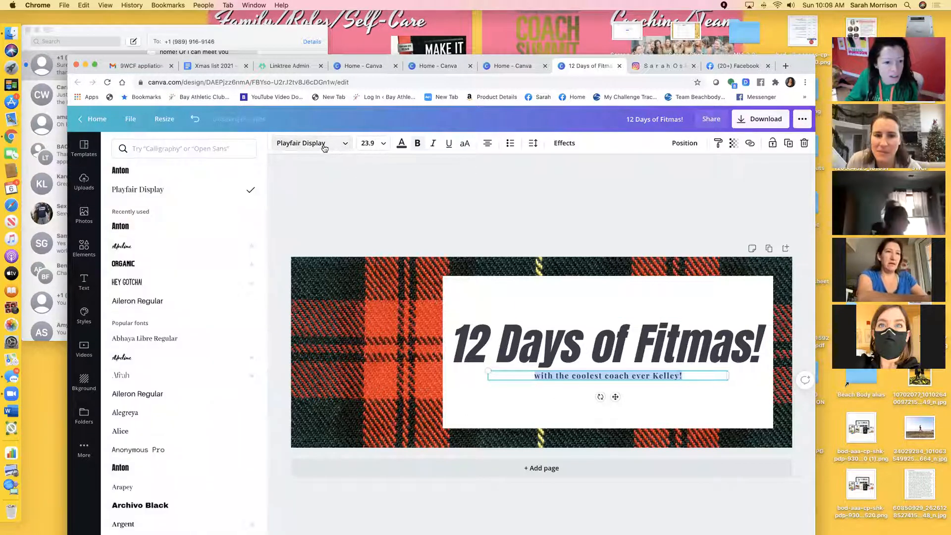
left_click(123, 246)
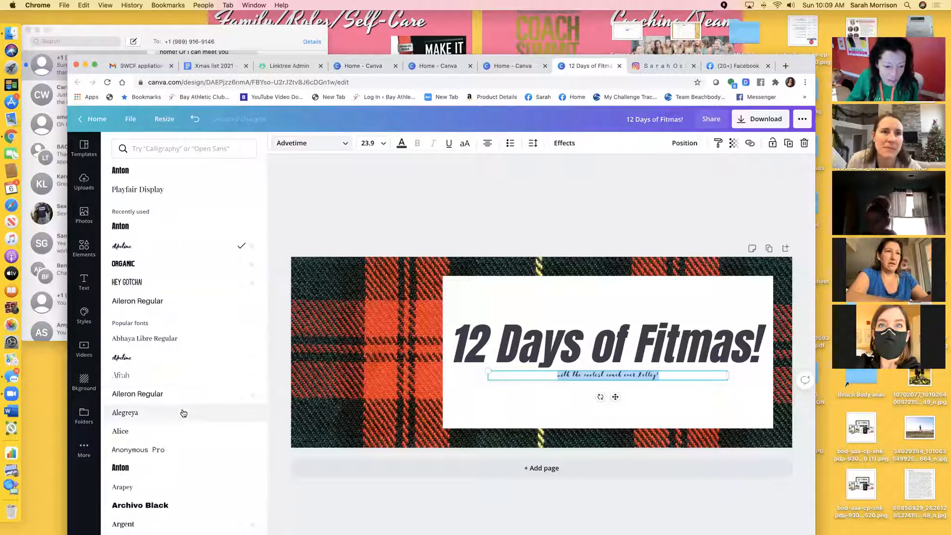
left_click(182, 436)
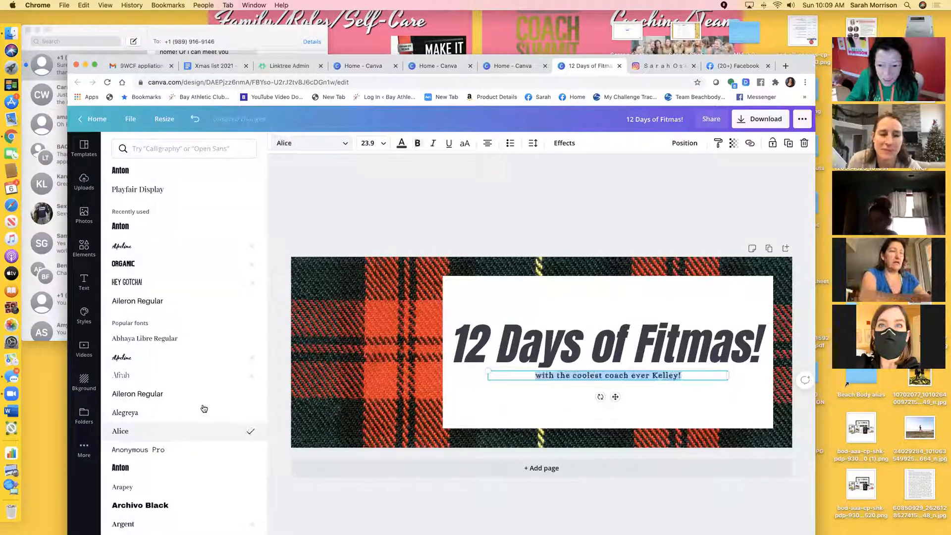
scroll(170, 421, "down", 3)
scroll(170, 421, "down", 2)
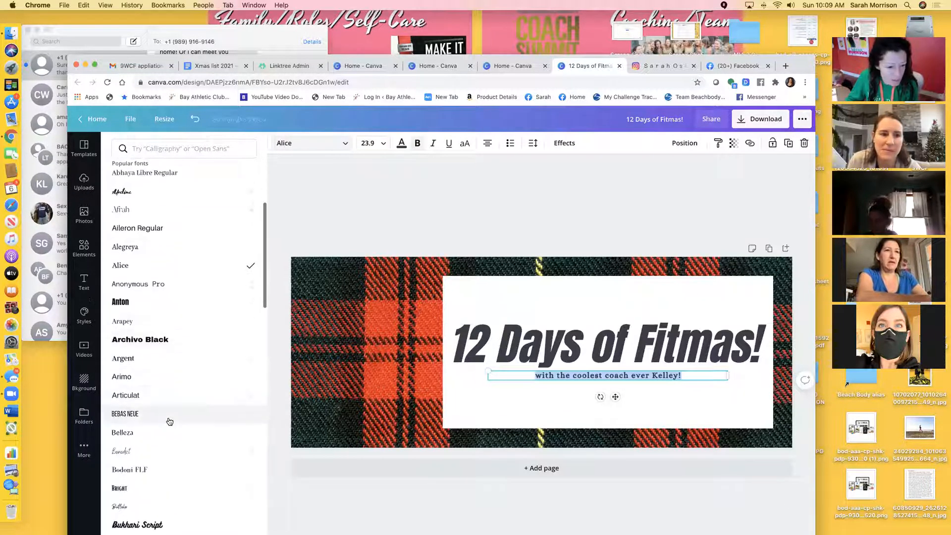
left_click(165, 452)
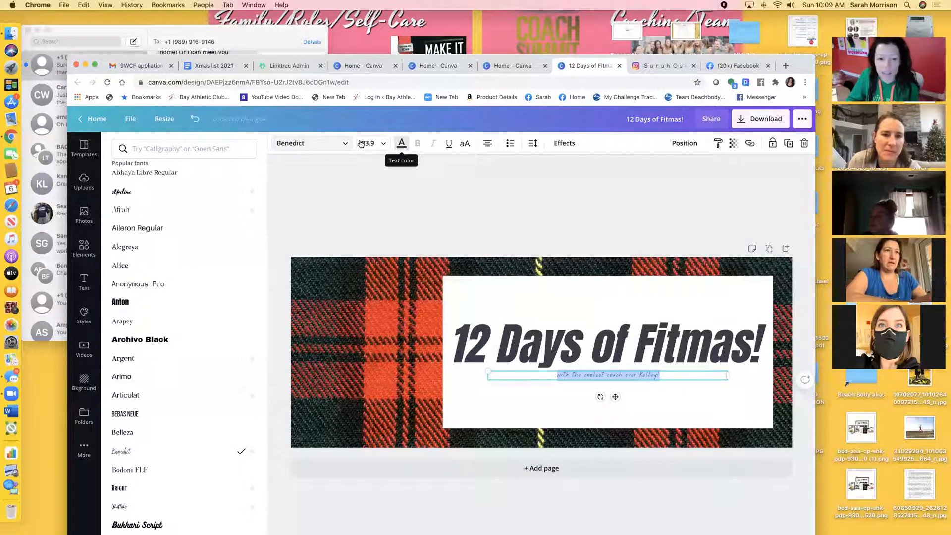
Set the coach line's font size to 56.
left_click(383, 145)
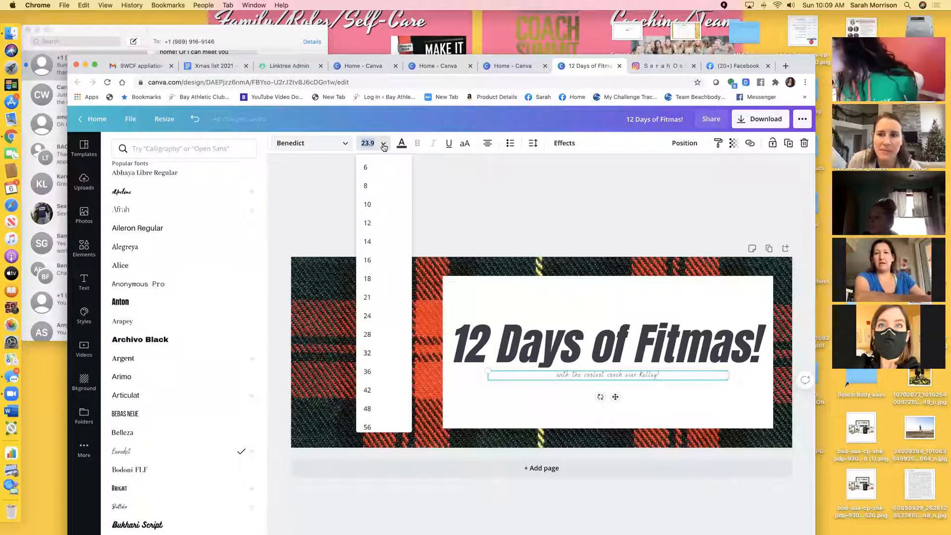
scroll(385, 336, "down", 3)
left_click(374, 349)
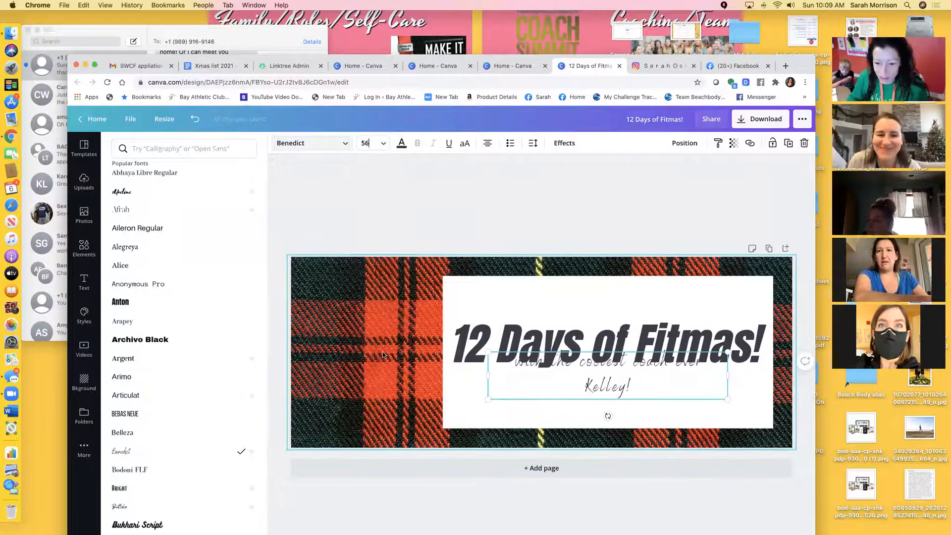
Widen the coach line's text box to fit the text on one line, and place it just below the heading.
left_click_drag(727, 376, 703, 376)
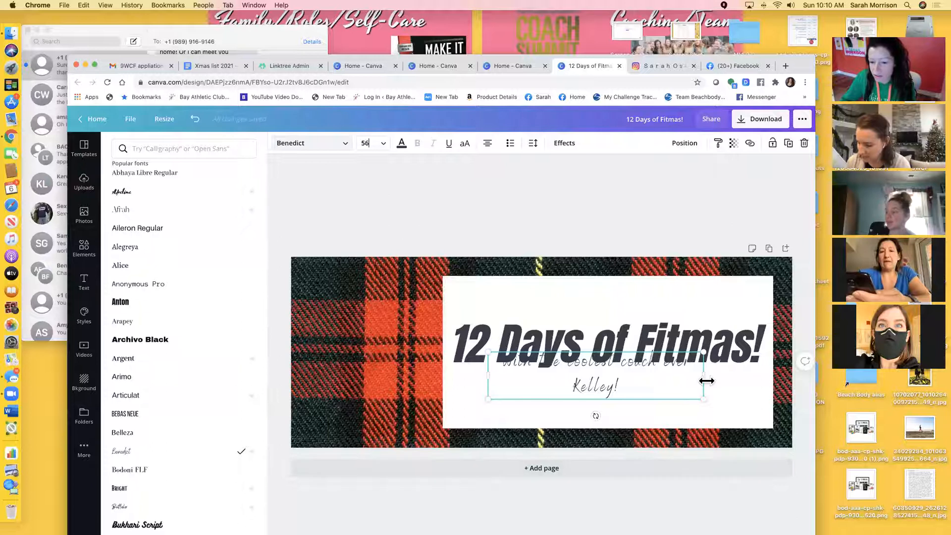
left_click_drag(724, 375, 779, 393)
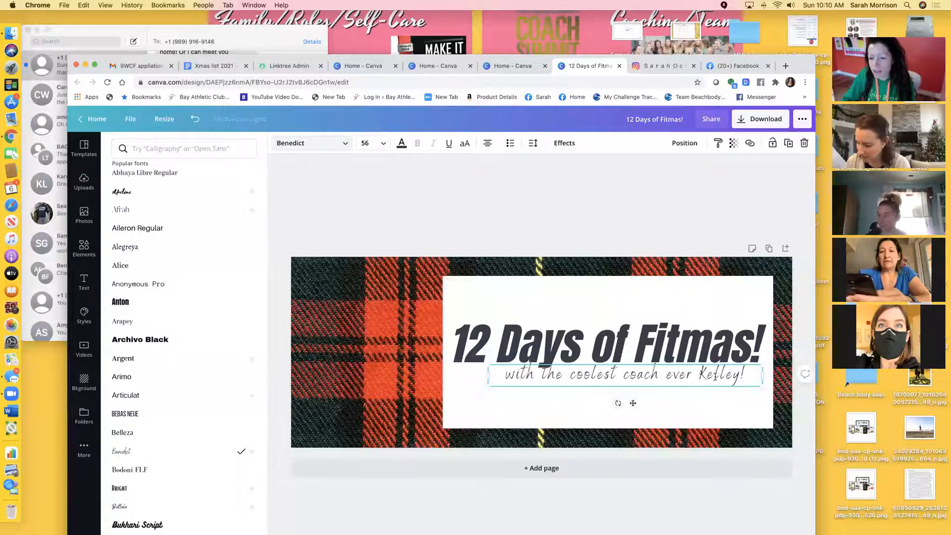
left_click_drag(605, 388, 619, 395)
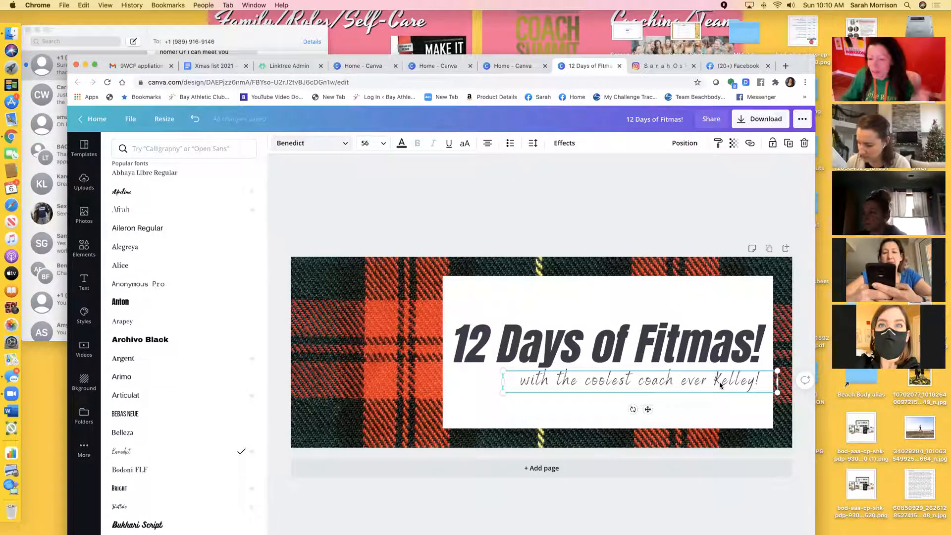
Delete the exclamation mark at the end of the coach line and shift the line slightly right and up under the heading.
double_click(761, 385)
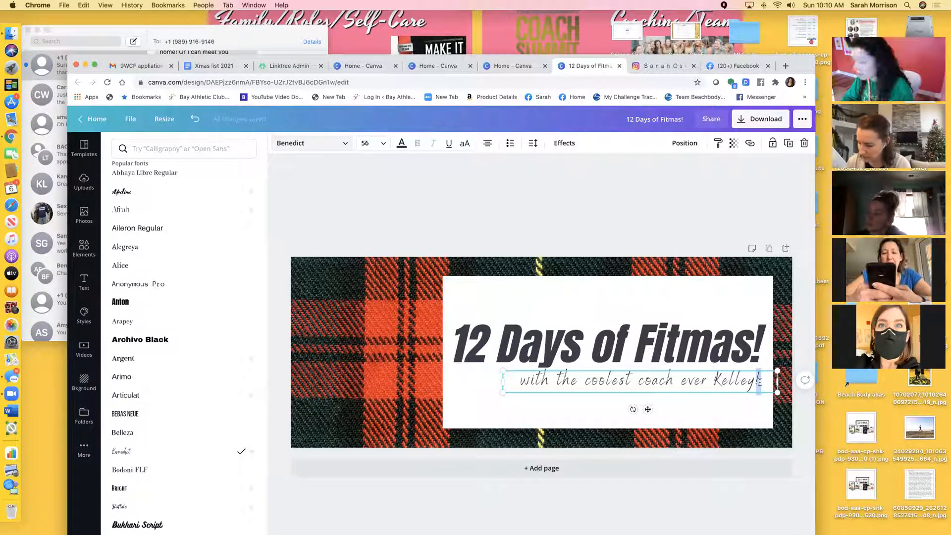
key("BackSpace")
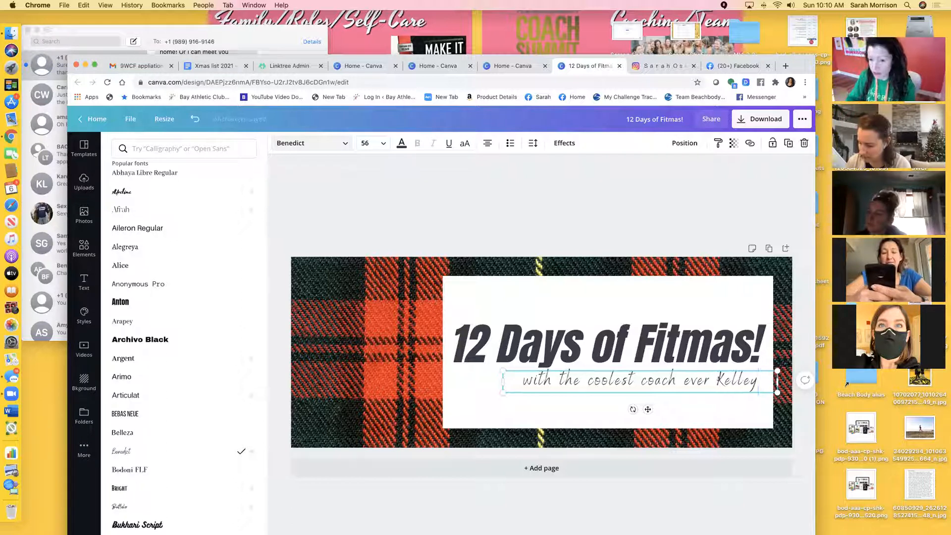
left_click(694, 189)
left_click(652, 379)
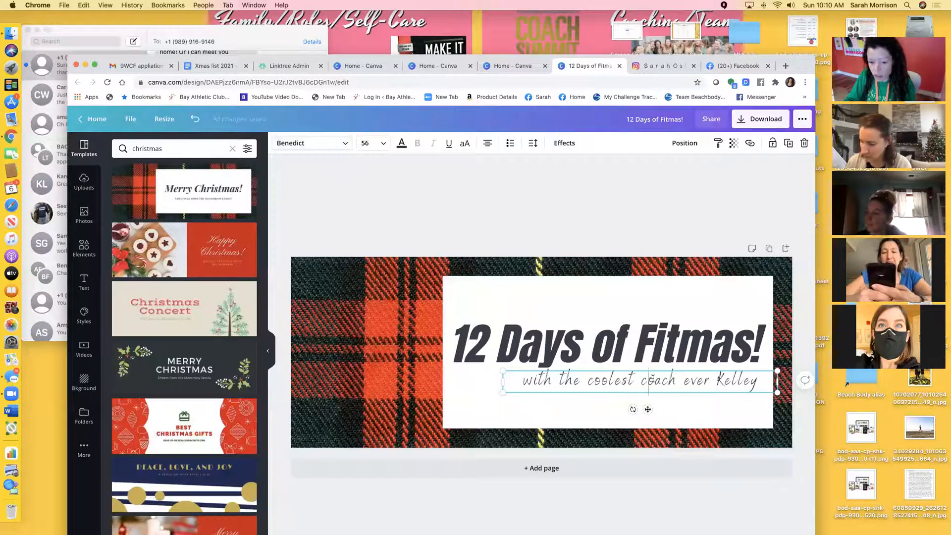
left_click(604, 401)
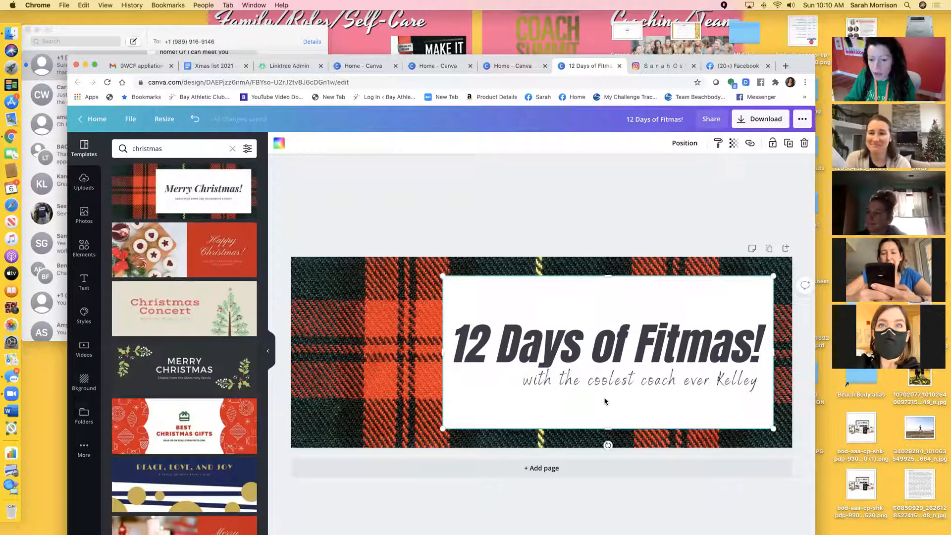
left_click_drag(617, 384, 626, 383)
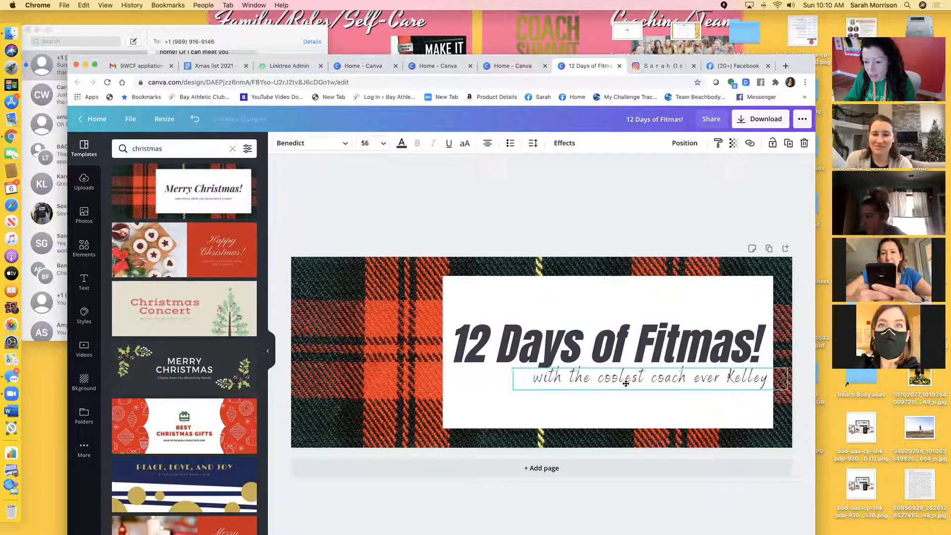
left_click(567, 408)
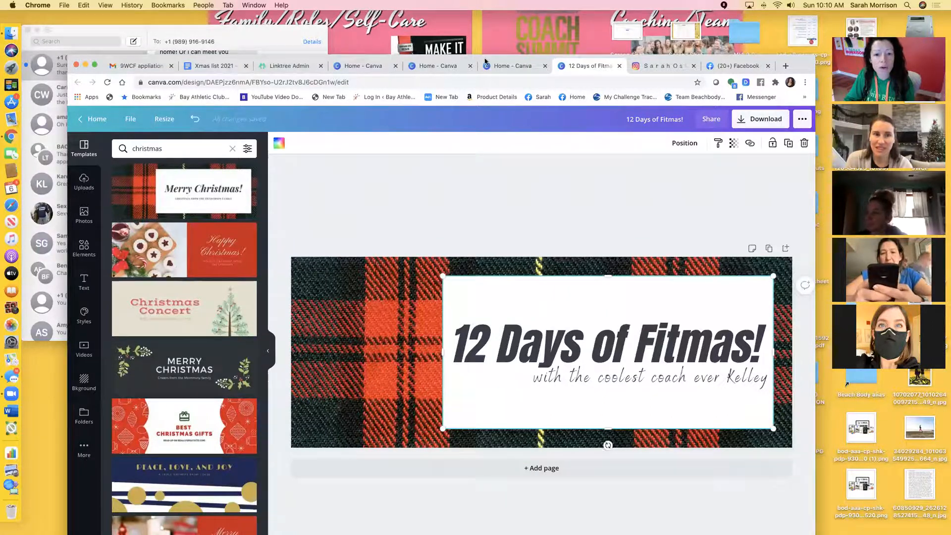
Browse the available photo frames and add the circular frame to the banner.
left_click_drag(485, 58, 481, 32)
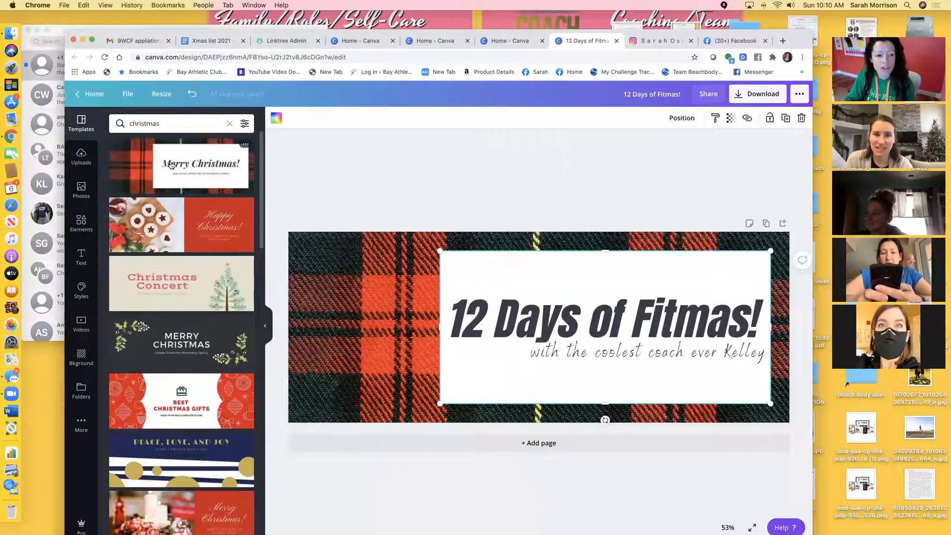
left_click(82, 163)
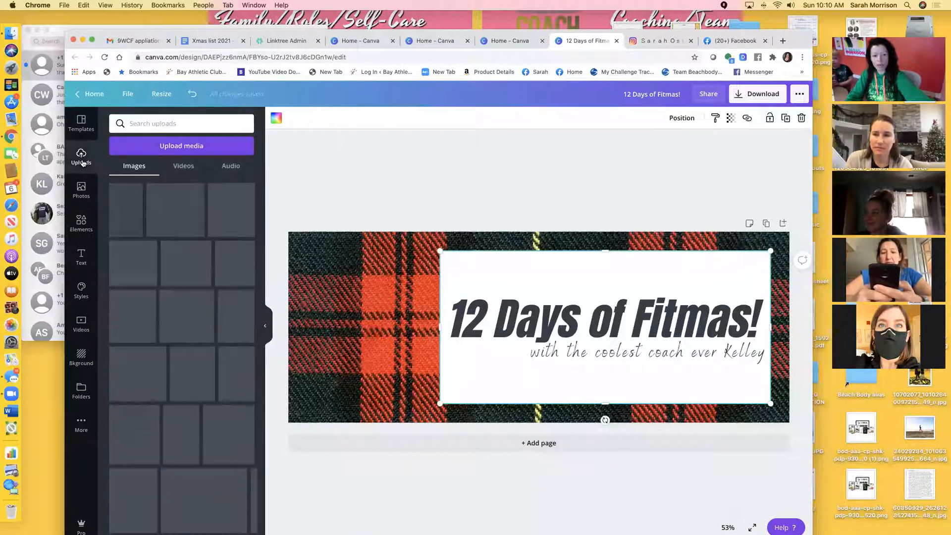
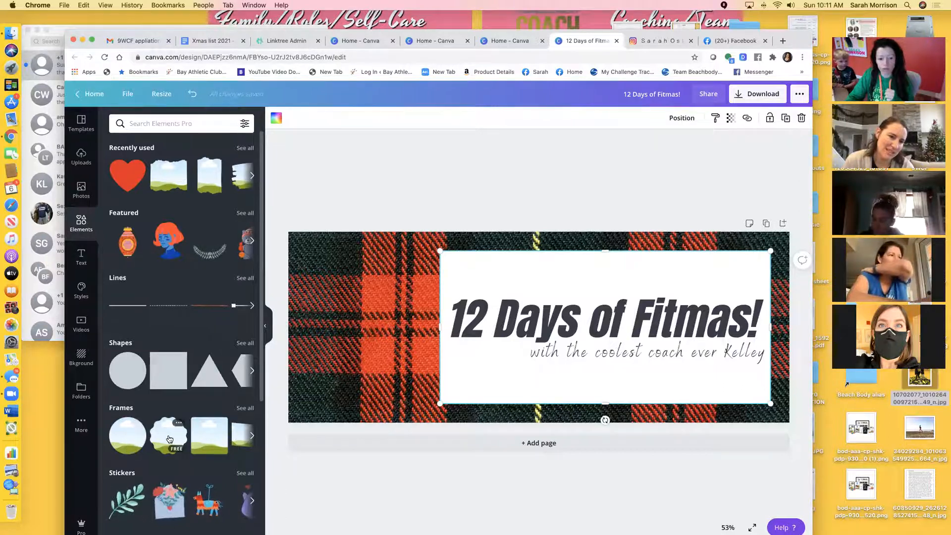
left_click(252, 438)
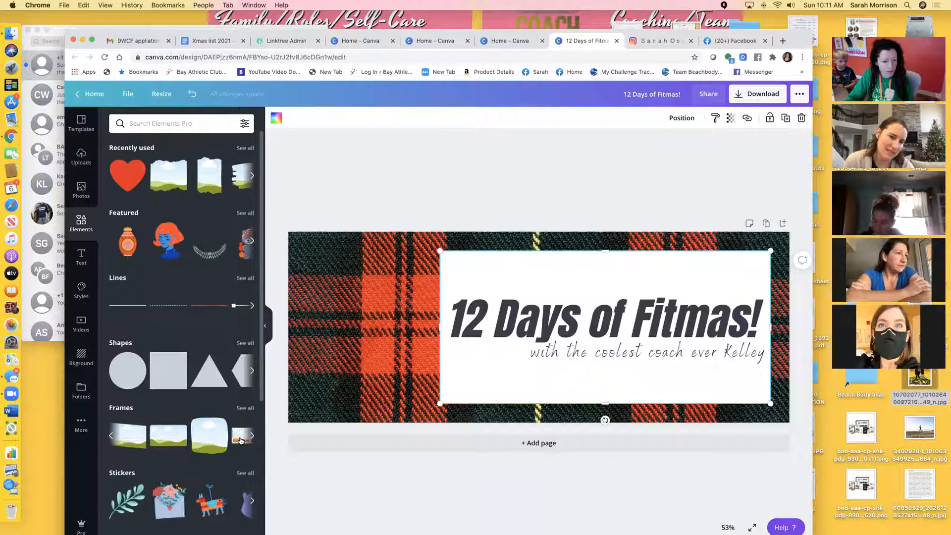
left_click(254, 438)
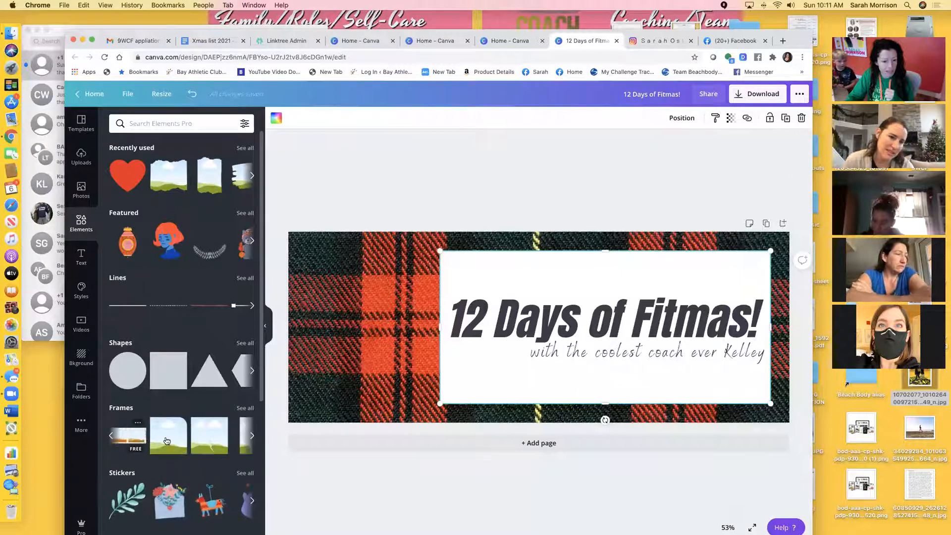
left_click(252, 437)
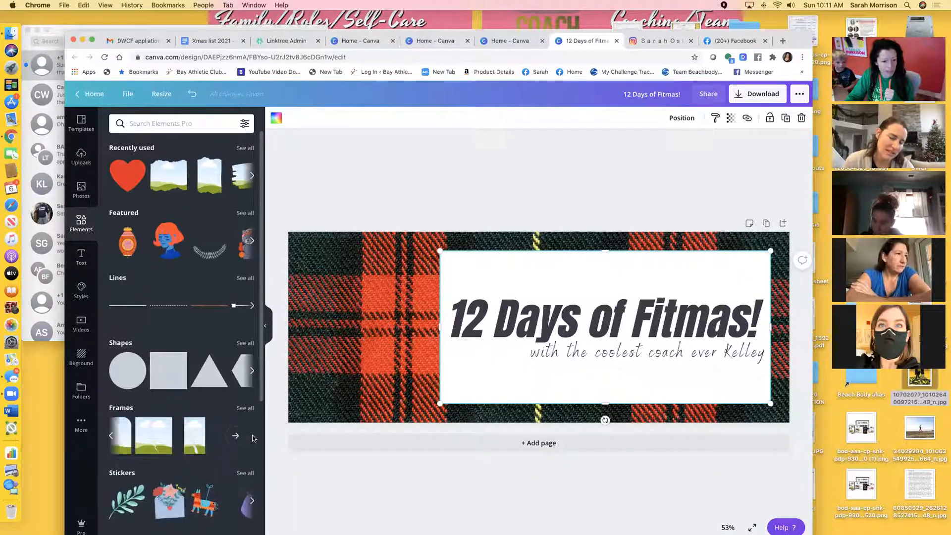
left_click(110, 437)
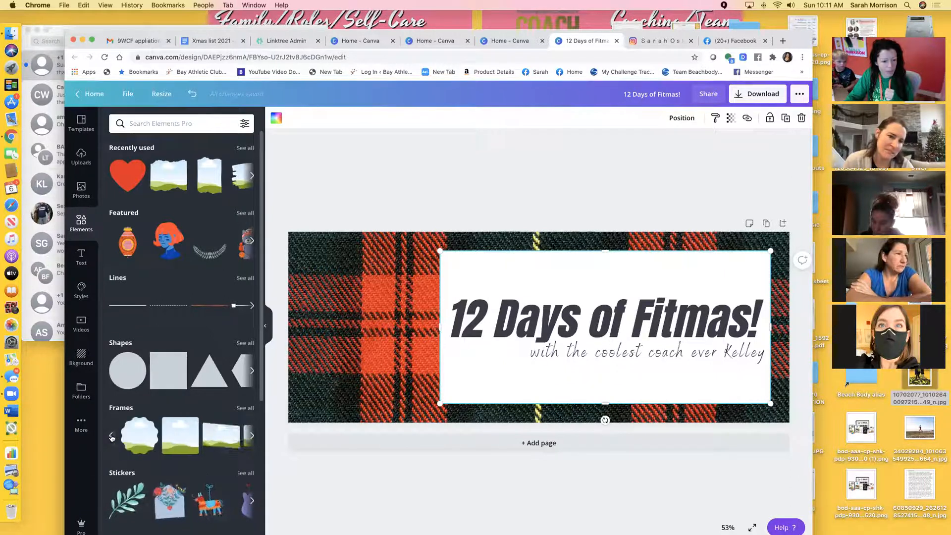
left_click(119, 438)
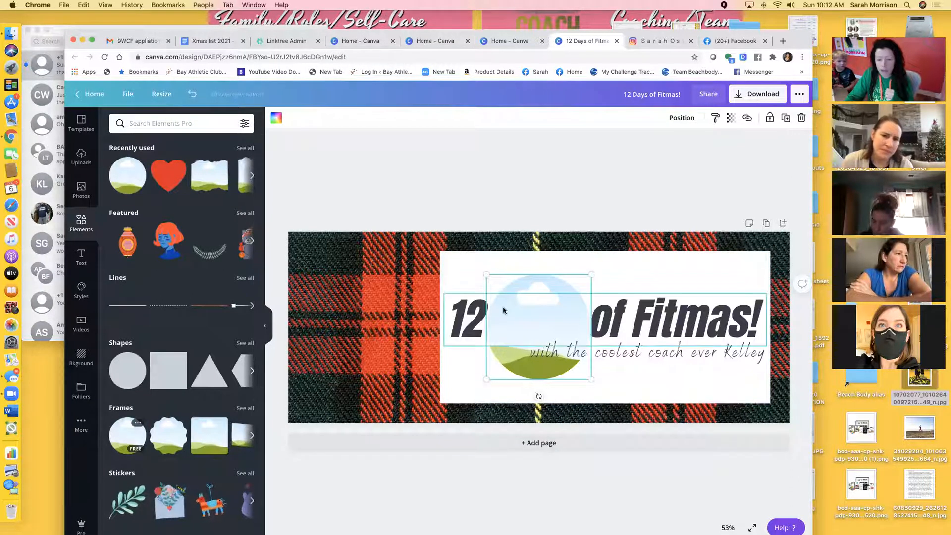
Shift the heading and coach line up, and shrink the circular frame to fit the lower-left area of the white box.
left_click_drag(487, 277, 458, 356)
left_click_drag(592, 326, 593, 296)
left_click_drag(641, 346, 640, 317)
left_click_drag(497, 381, 496, 365)
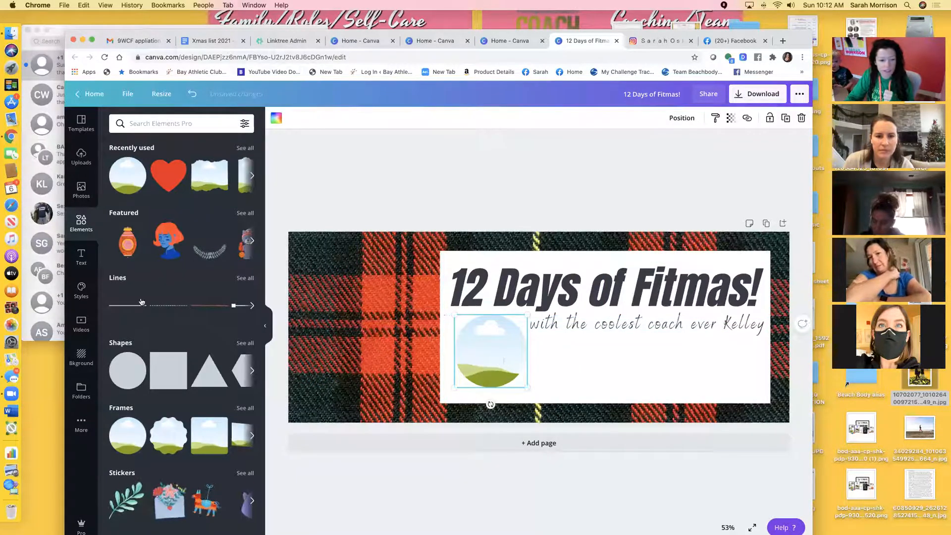
Fill the circular frame with the uploaded close-up portrait of the dark-haired woman.
left_click(79, 158)
left_click_drag(186, 310, 476, 343)
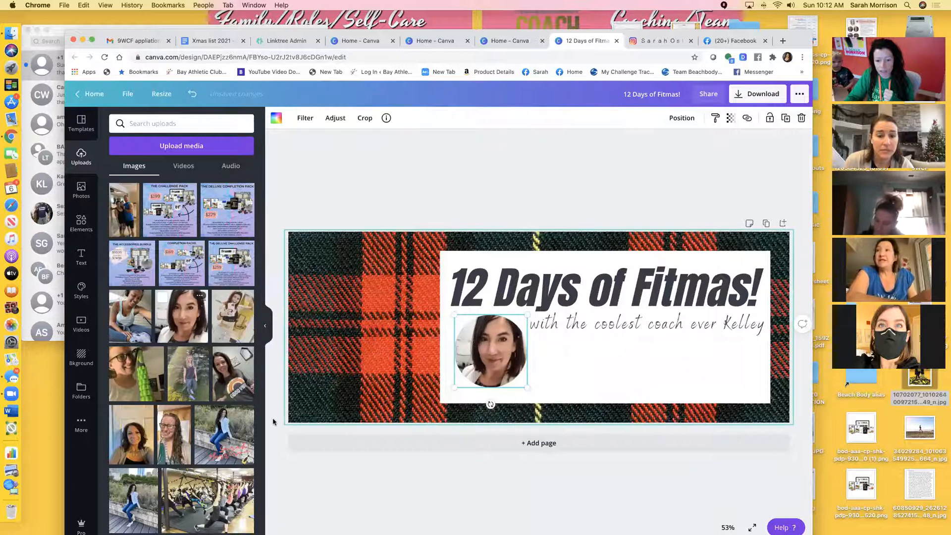
left_click(370, 393)
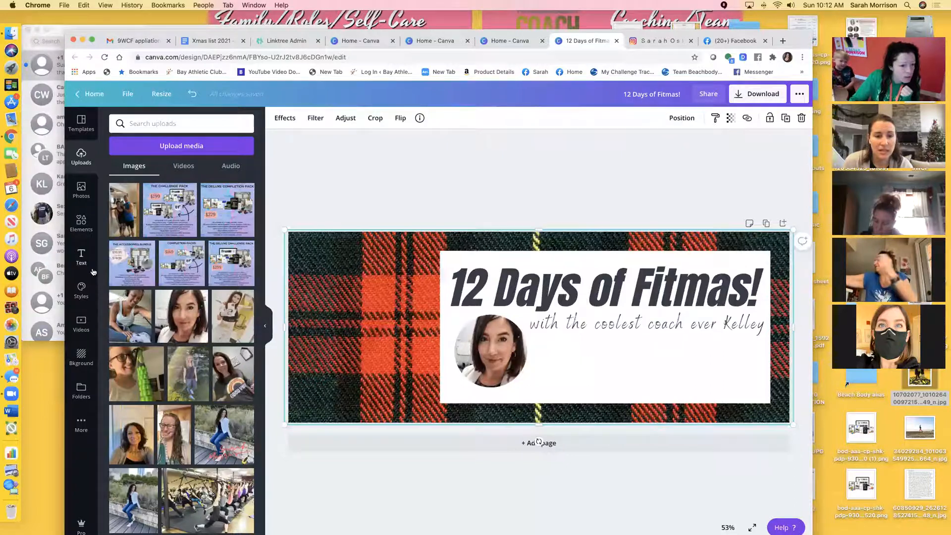
Search the graphic elements for "circle borders".
left_click(81, 223)
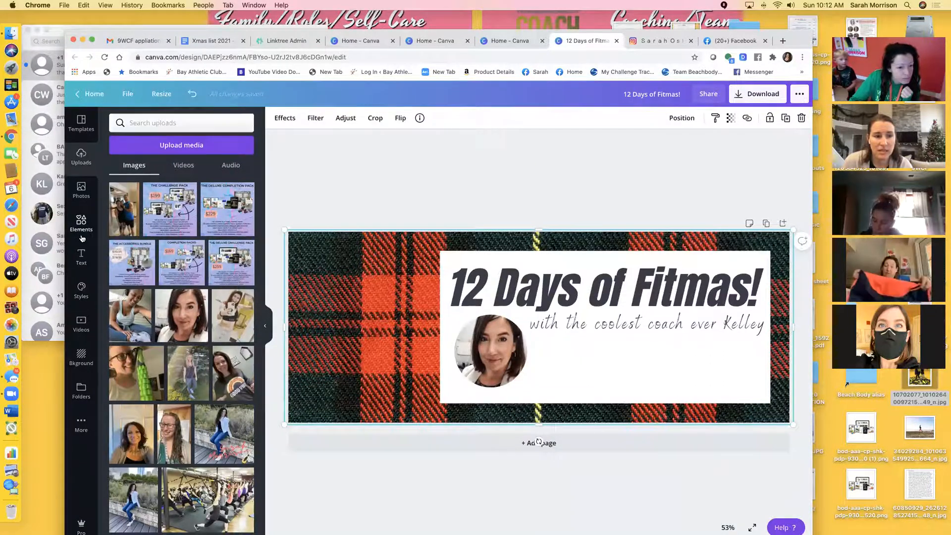
scroll(192, 423, "down", 6)
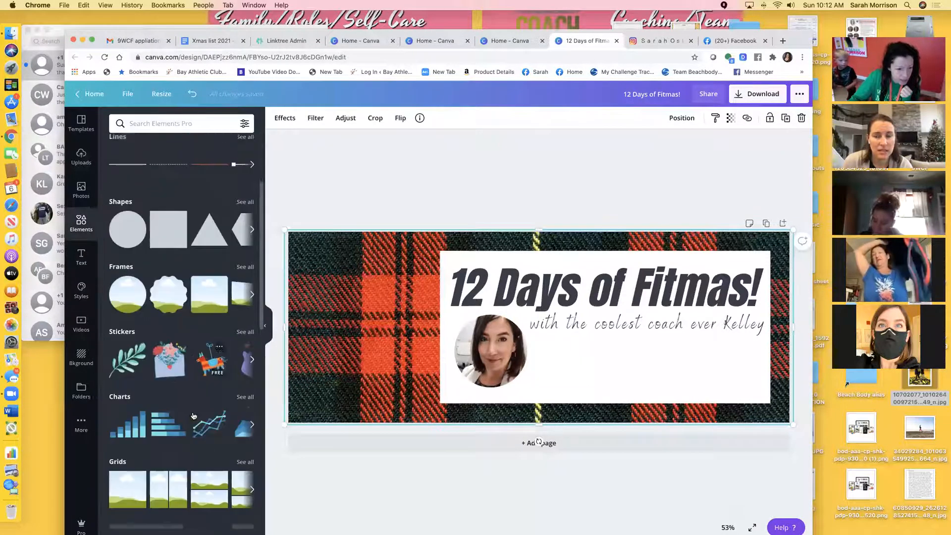
scroll(193, 416, "up", 6)
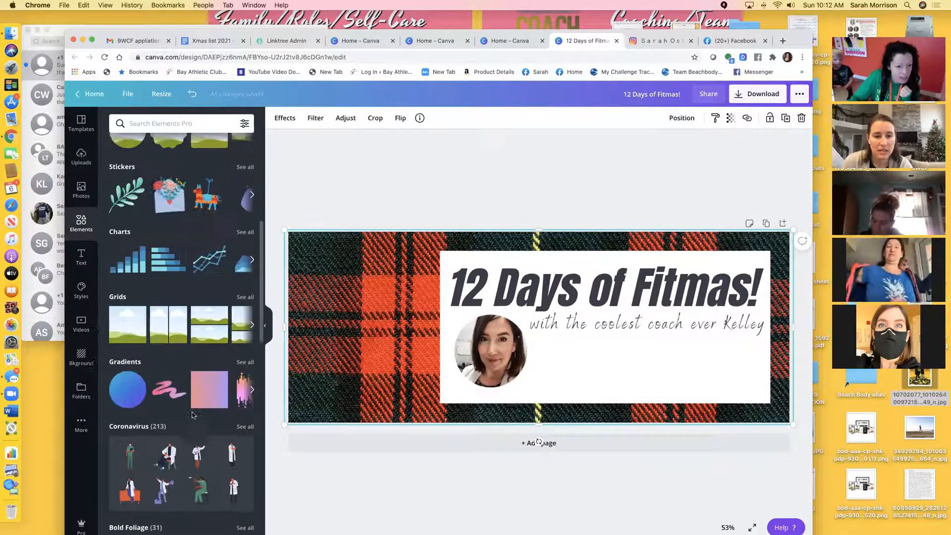
left_click(165, 125)
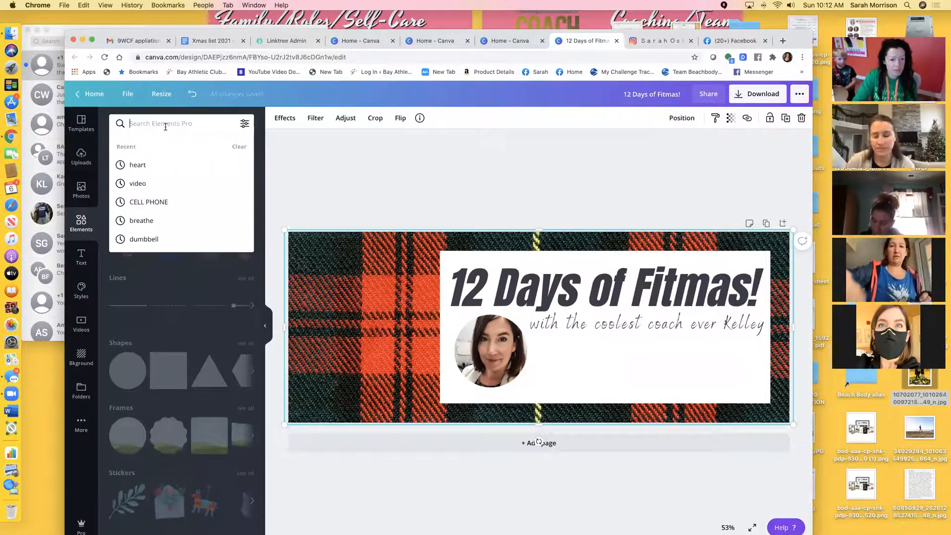
type("ci")
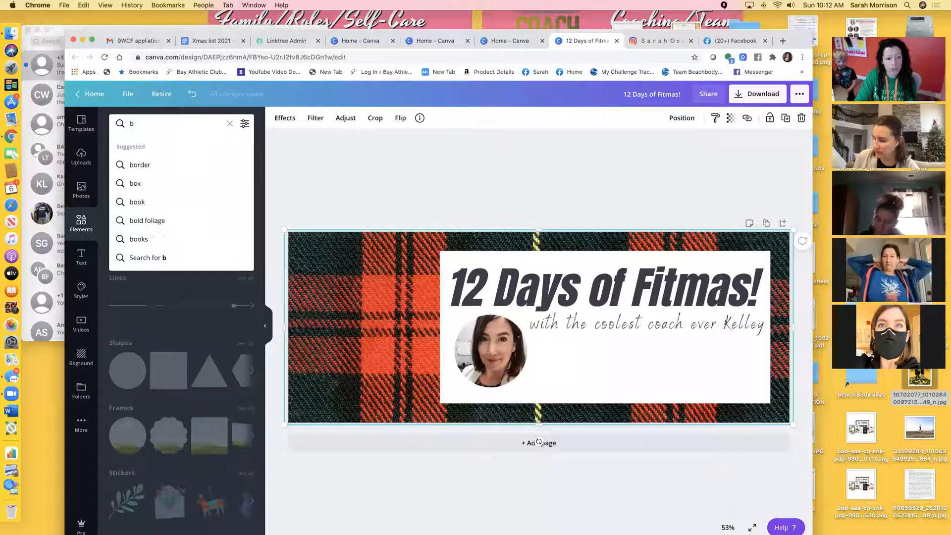
type("rcle bord")
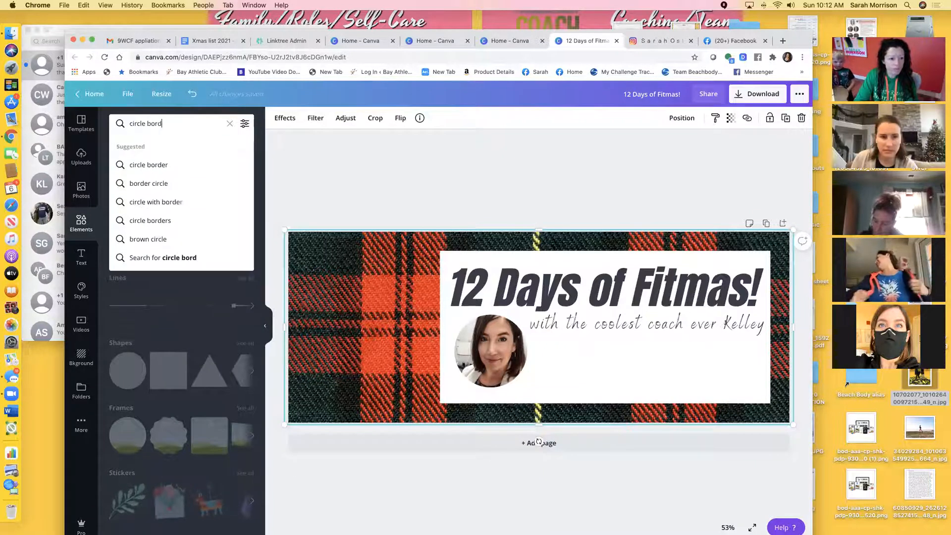
type("ers")
key("Return")
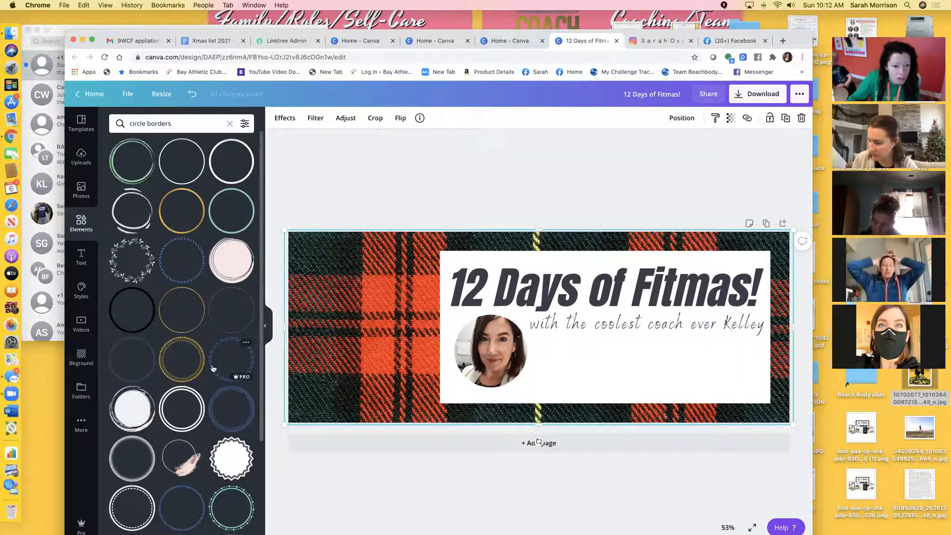
Add the ring of small gold stars from the border results, center it over the round portrait and enlarge it slightly to surround the photo.
scroll(176, 357, "down", 3)
scroll(174, 355, "down", 5)
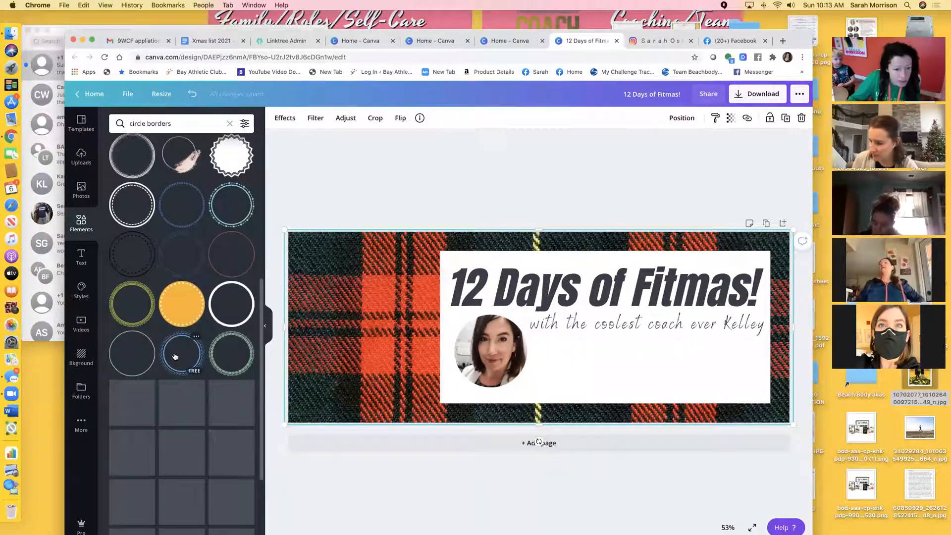
scroll(189, 336, "down", 4)
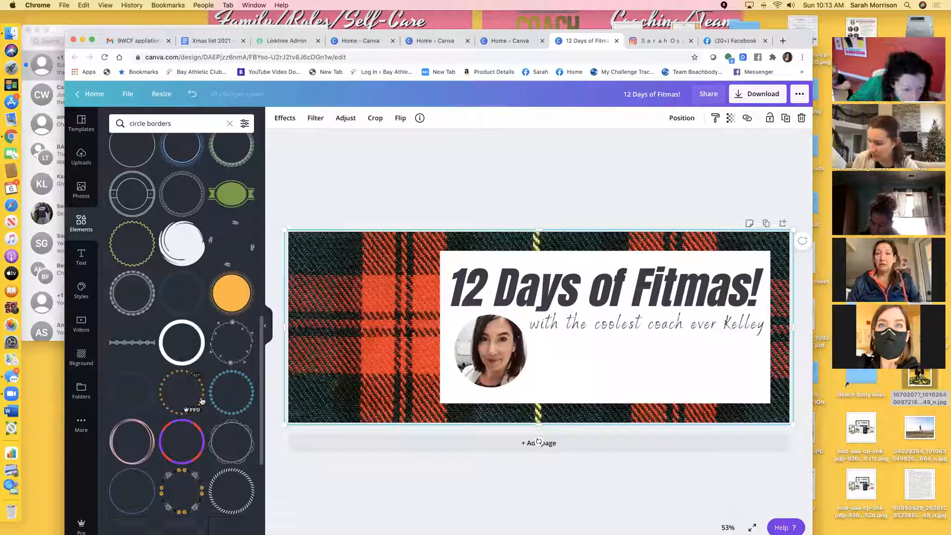
left_click(202, 402)
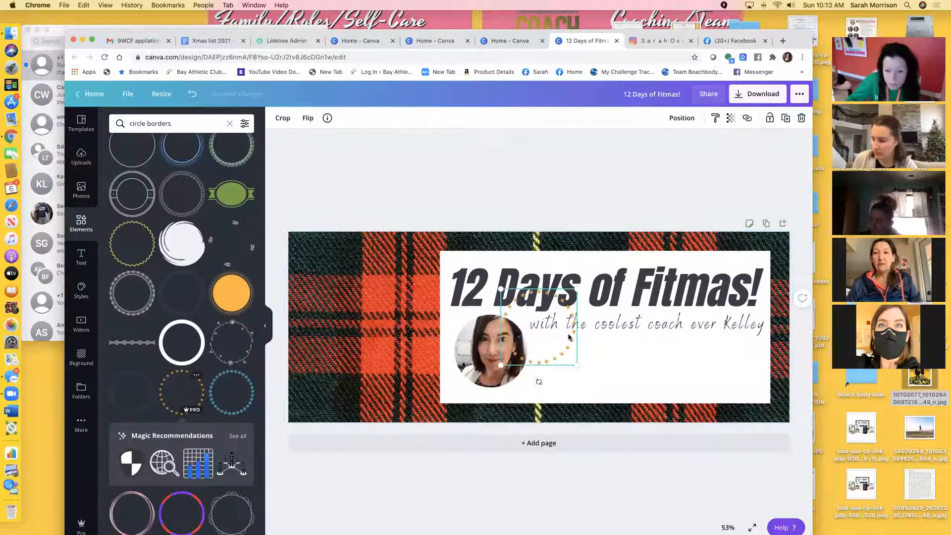
left_click_drag(565, 355, 516, 374)
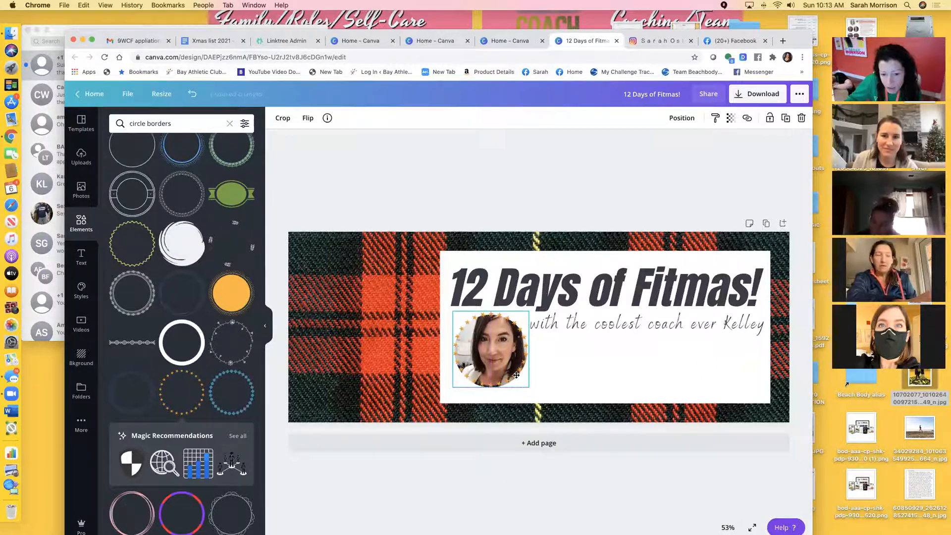
mouse_move(516, 376)
left_mouse_down()
mouse_move(538, 397)
mouse_move(518, 379)
left_mouse_up()
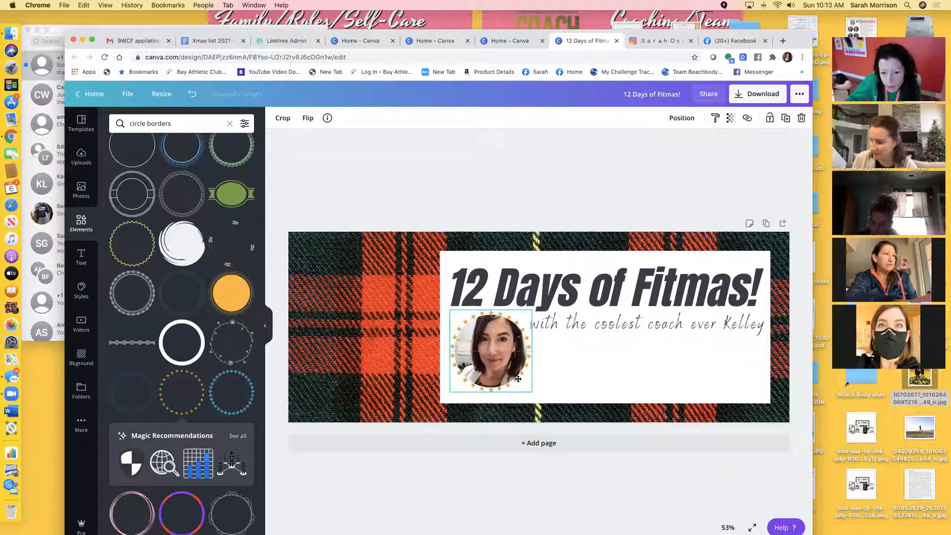
left_click(415, 372)
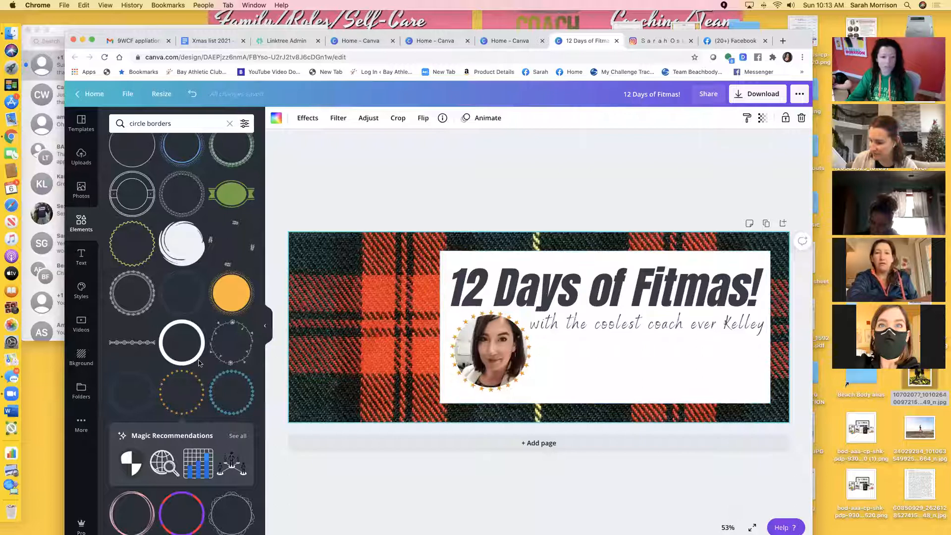
Search the stock photos for "christmas string lights", look through the results, and return to the graphic elements.
left_click(82, 191)
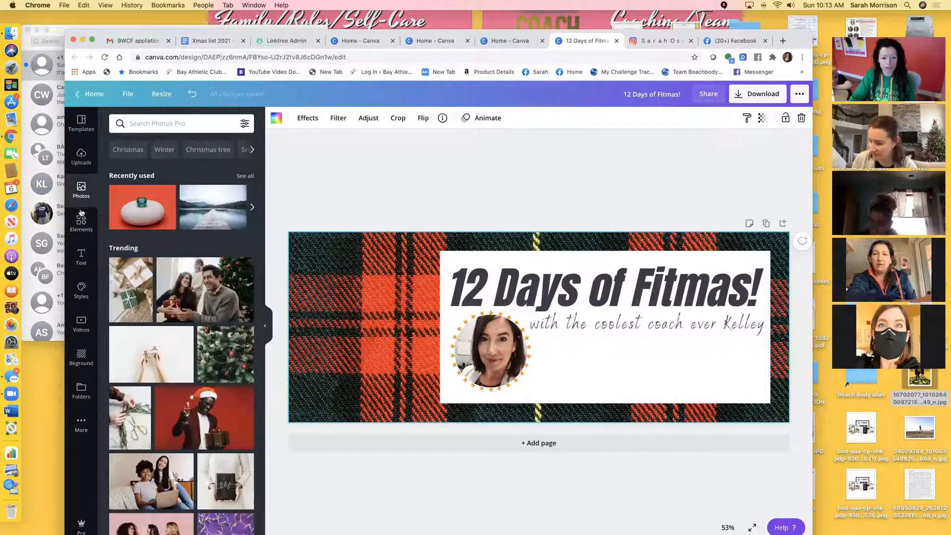
scroll(149, 248, "down", 5)
scroll(147, 163, "up", 5)
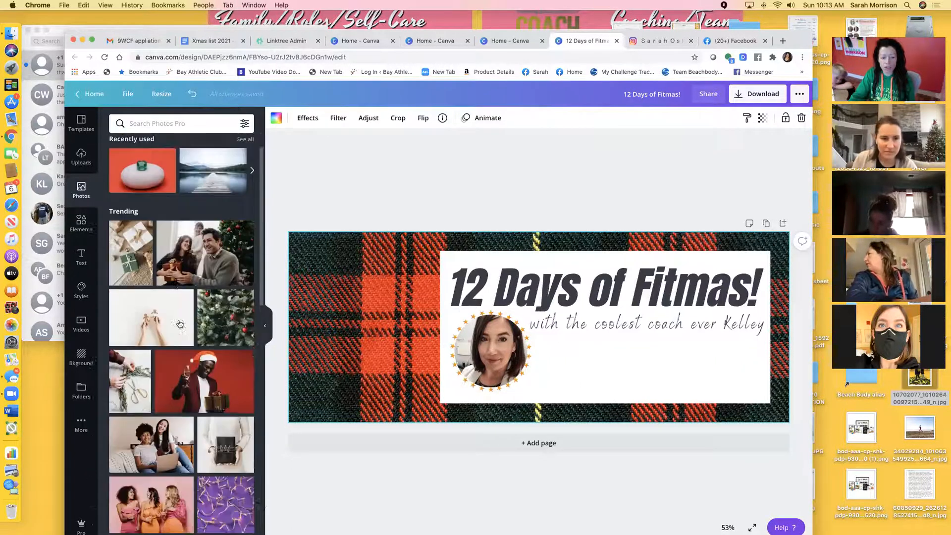
left_click(146, 127)
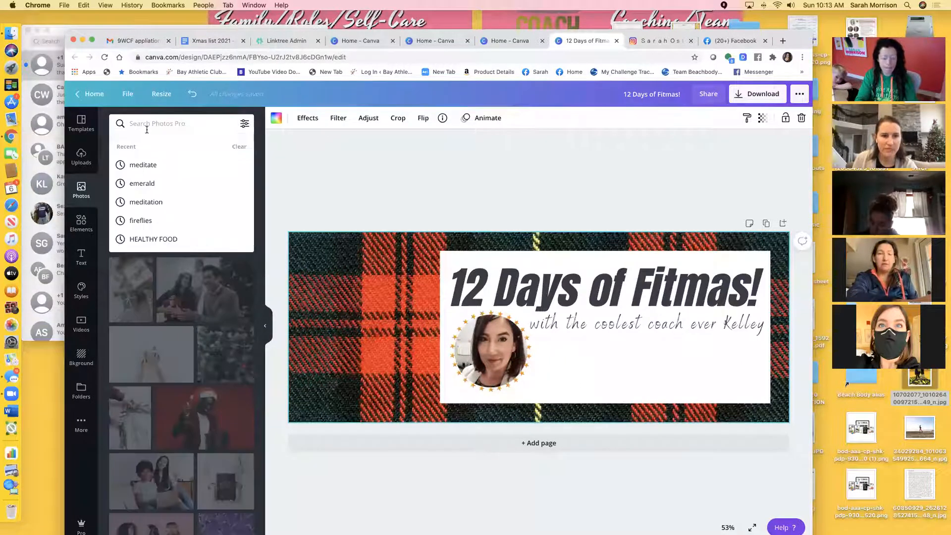
type("christma")
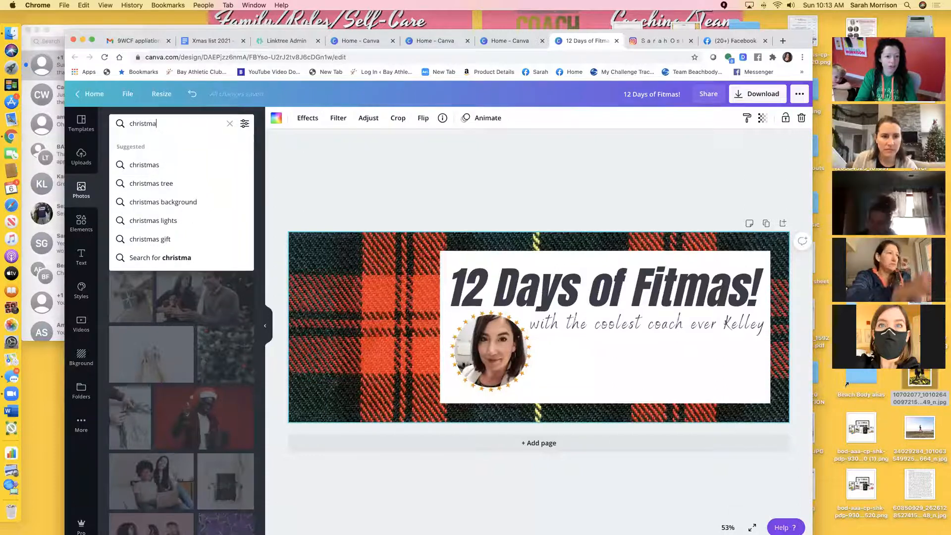
type("s pre")
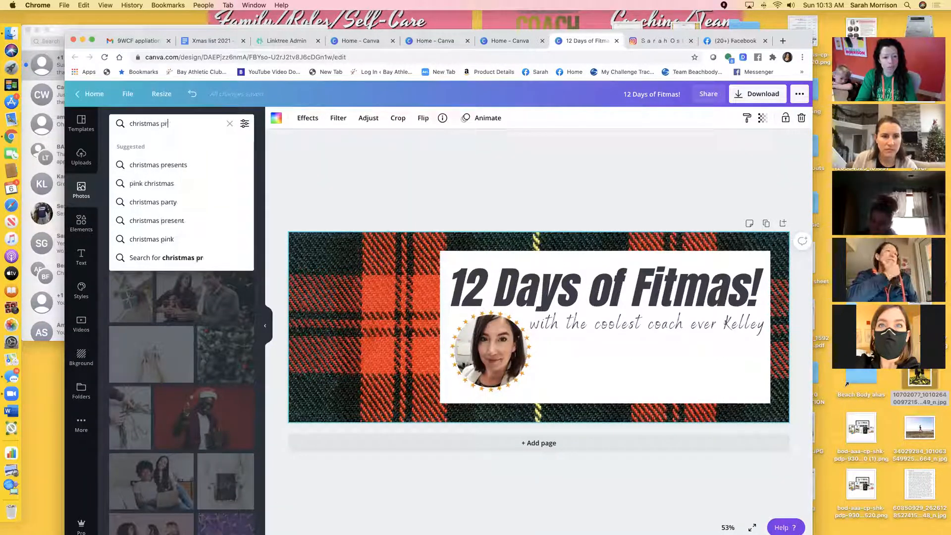
key("BackSpace")
key("BackSpace")
key("BackSpace")
key("BackSpace")
type("l")
key("BackSpace")
key("BackSpace")
type("st")
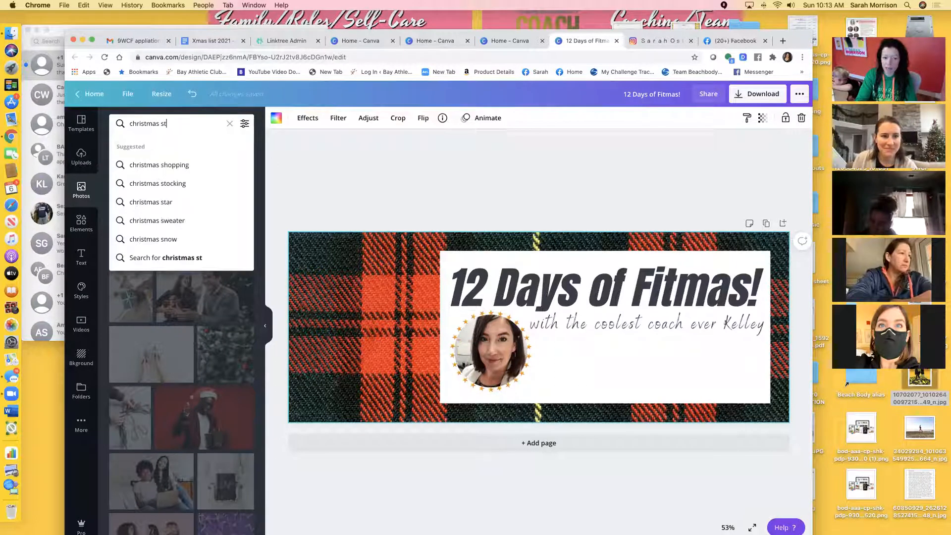
type("ring lights")
key("Return")
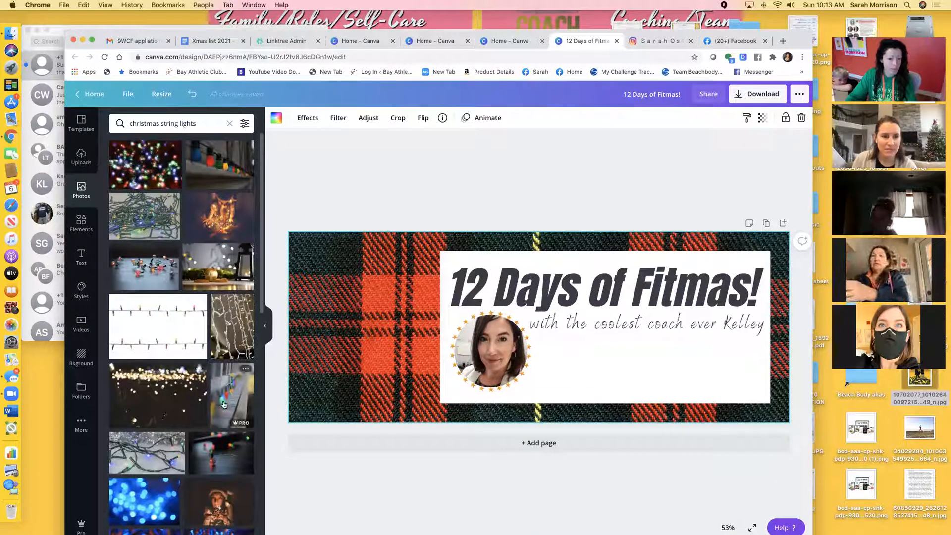
scroll(224, 404, "down", 10)
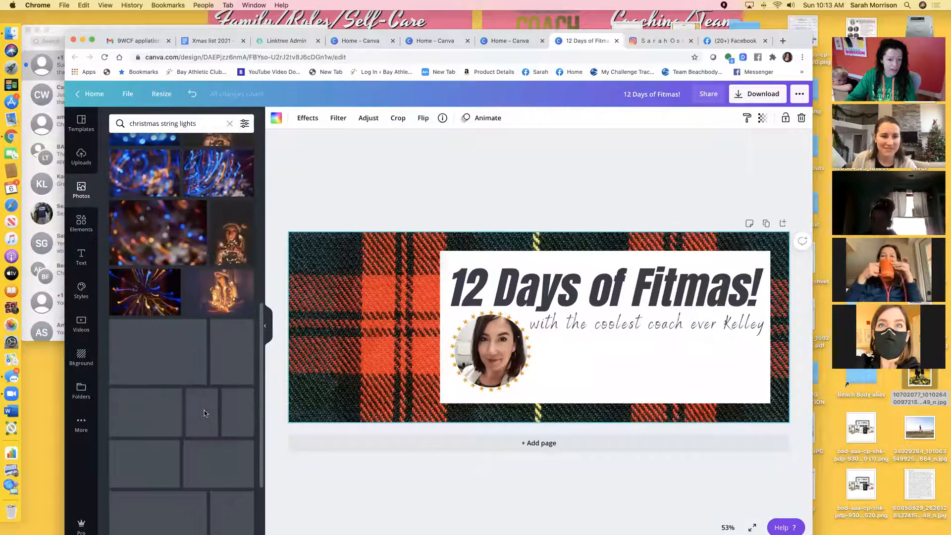
scroll(206, 406, "up", 10)
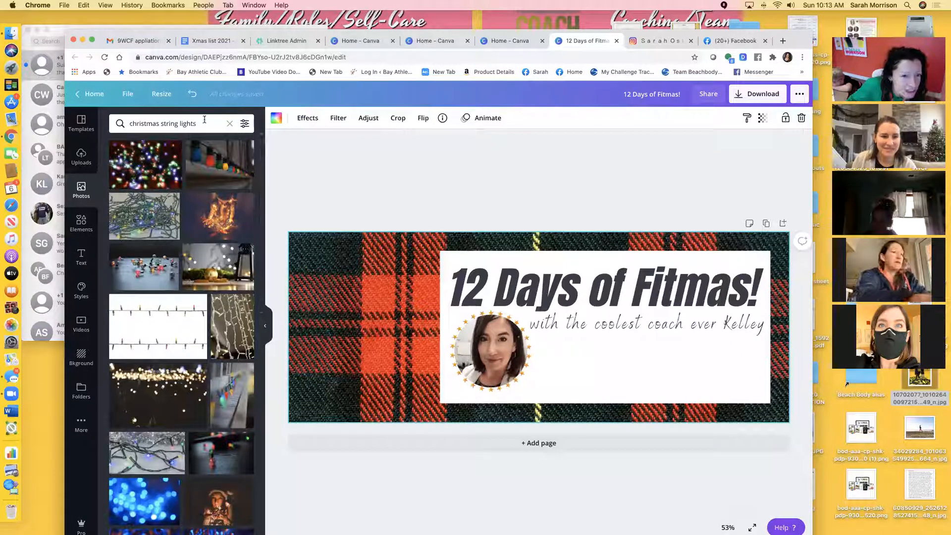
left_click(208, 121)
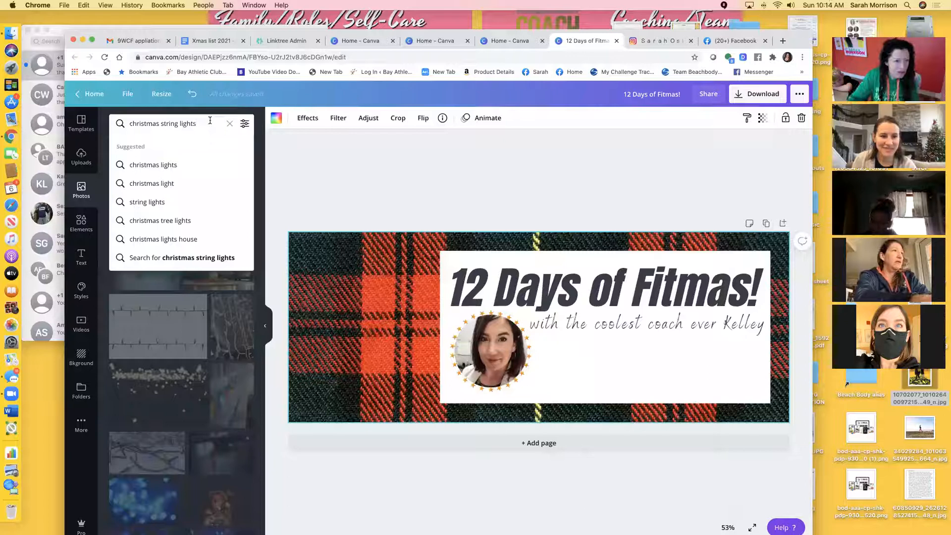
left_click(82, 223)
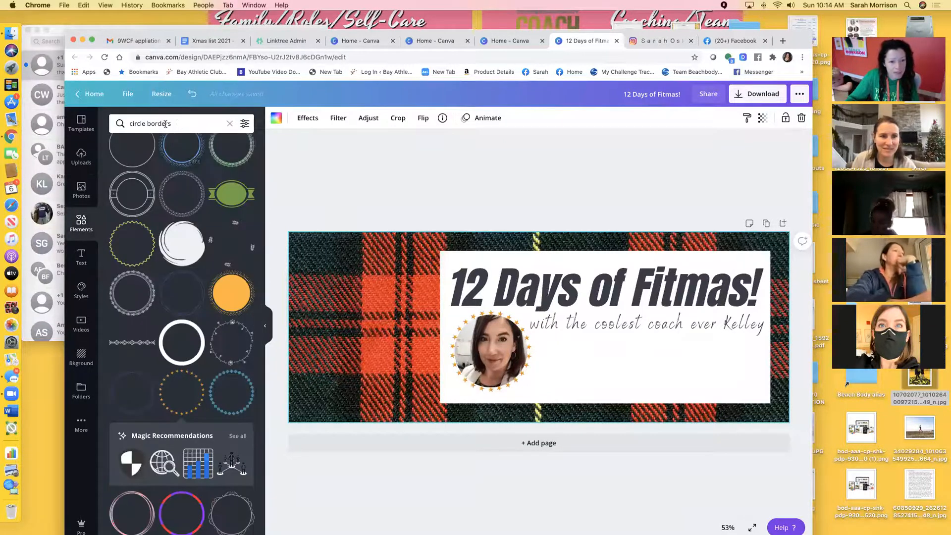
Search the graphic elements for "christmas lights".
left_click(165, 123)
type("ch")
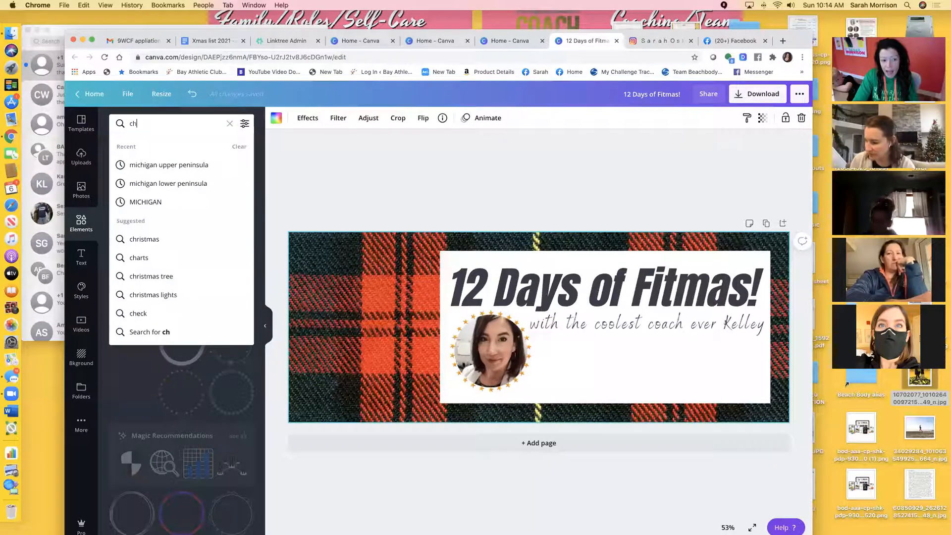
type("ristm")
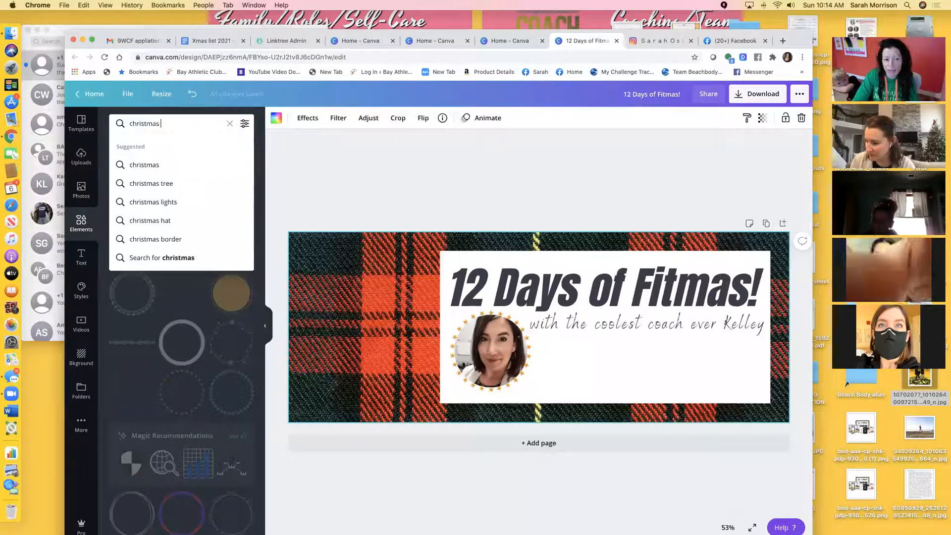
type("as ")
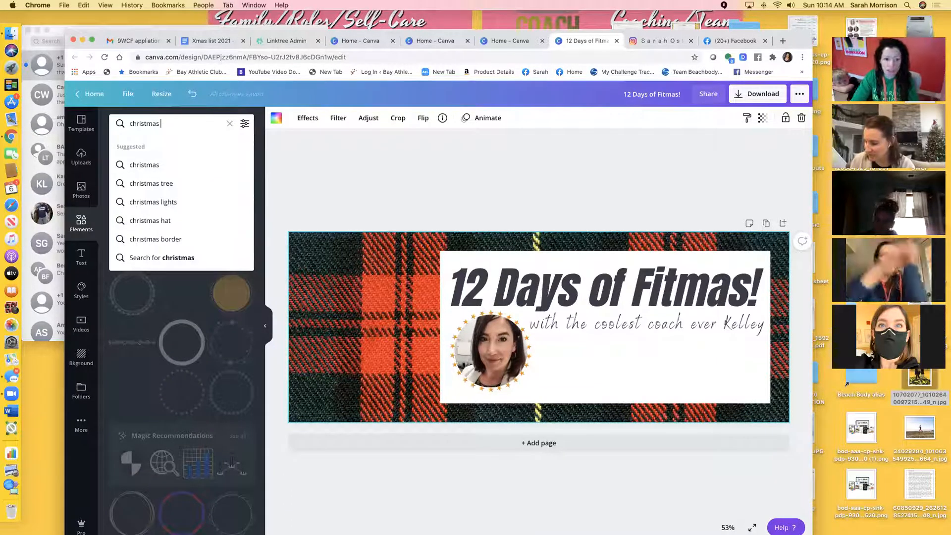
type("lights")
key("Return")
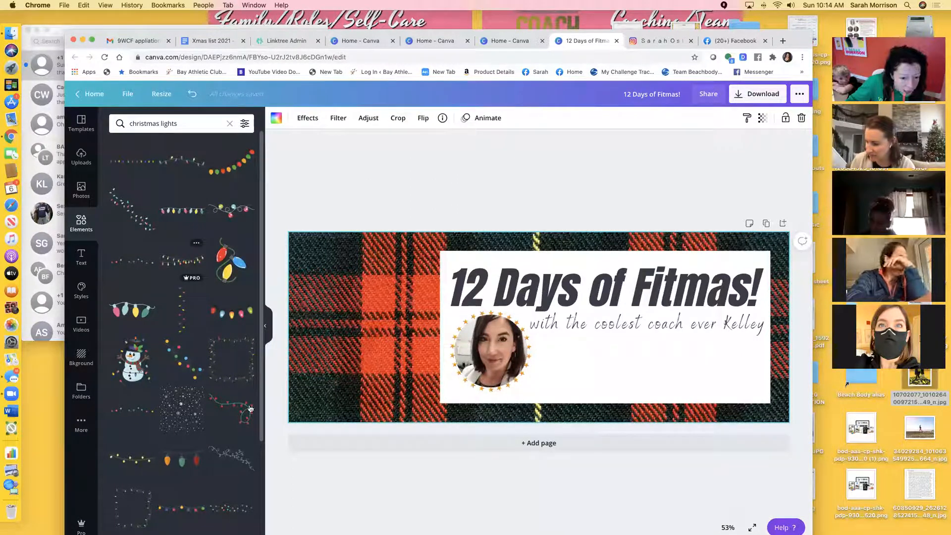
Add the double strand of colorful Christmas lights, enlarge it and place it across the white box beneath the subtitle, beside the portrait.
left_click(182, 510)
key("Delete")
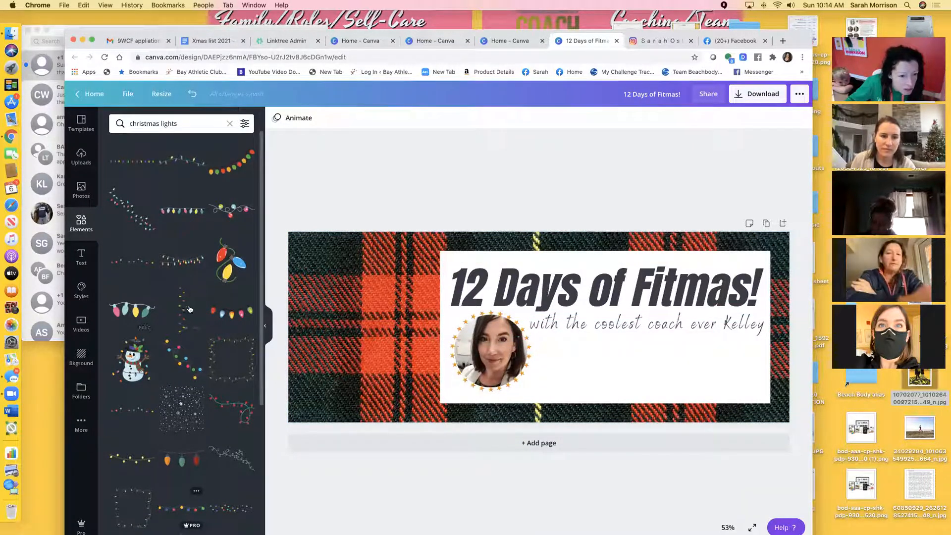
left_click(186, 266)
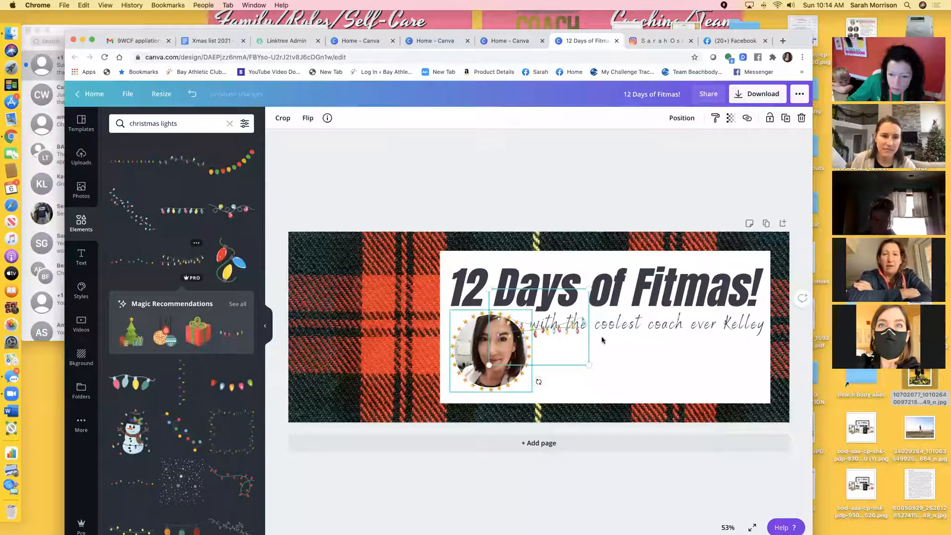
left_click_drag(529, 324, 558, 357)
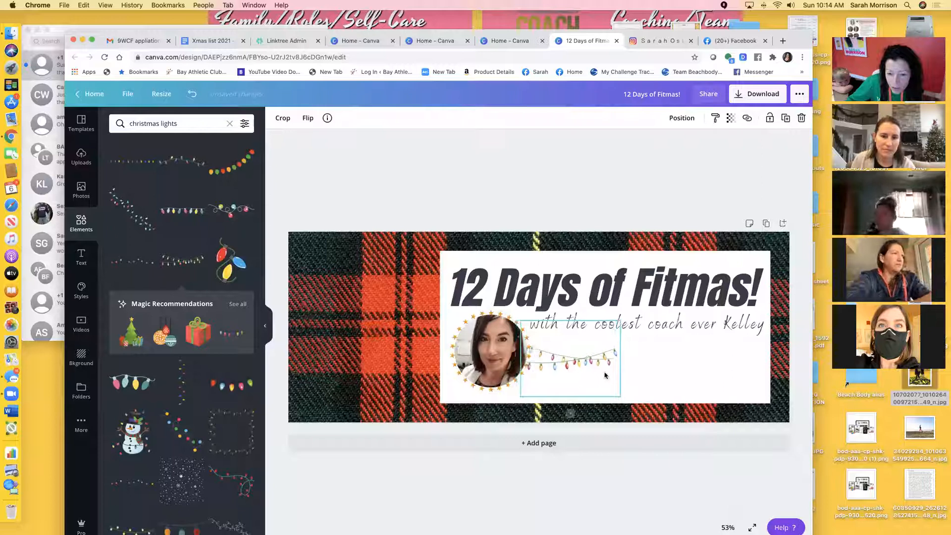
left_click_drag(616, 396, 796, 465)
left_click_drag(661, 371, 654, 365)
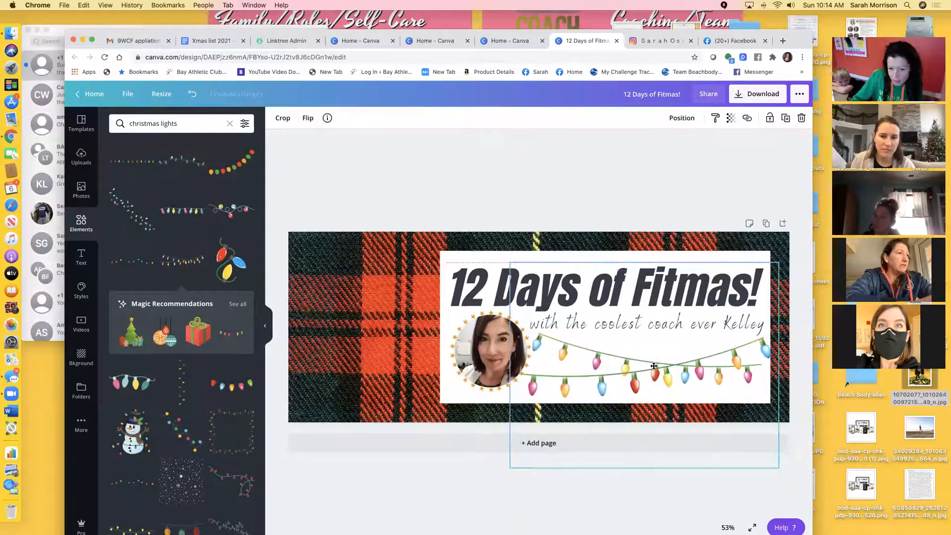
left_click_drag(781, 470, 789, 477)
left_click_drag(655, 369, 650, 366)
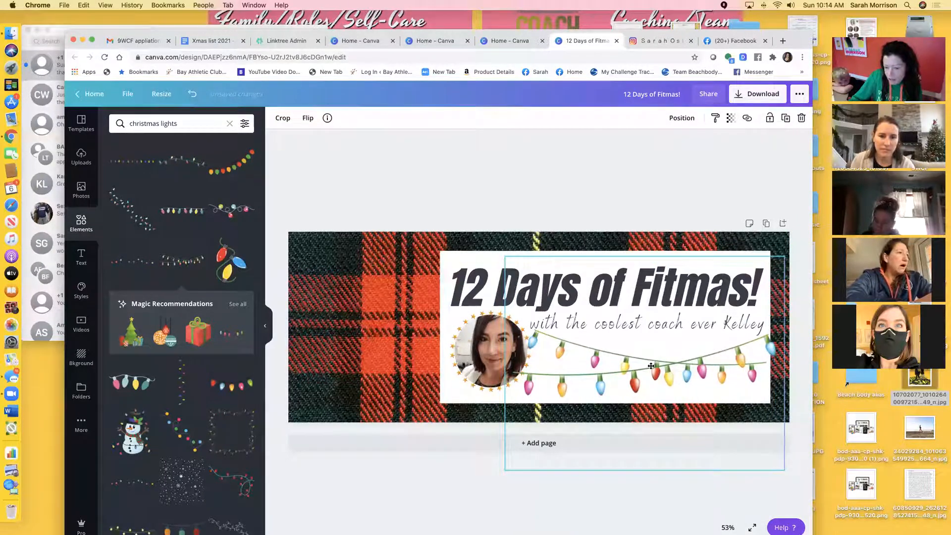
left_click(418, 483)
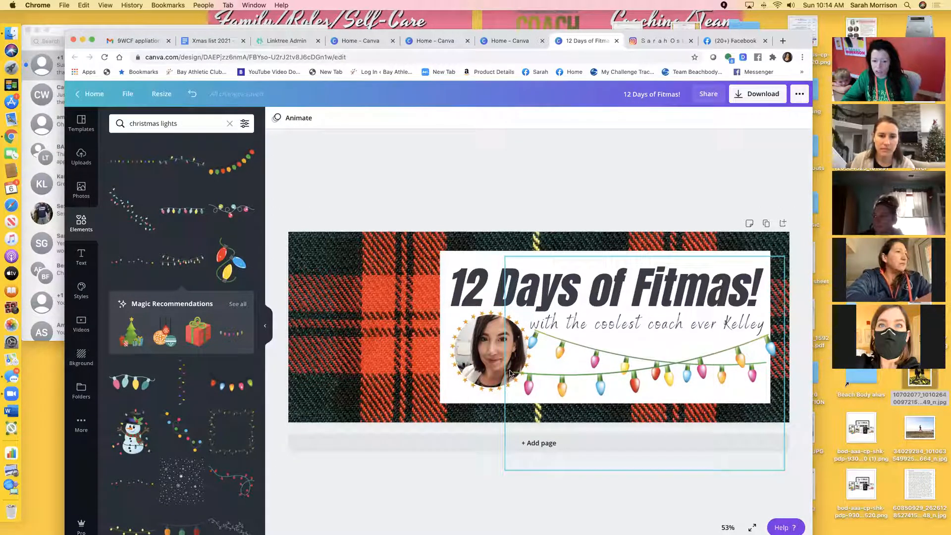
Try sending the ring of gold stars to the back of the layer order, and undo it.
left_click(487, 390)
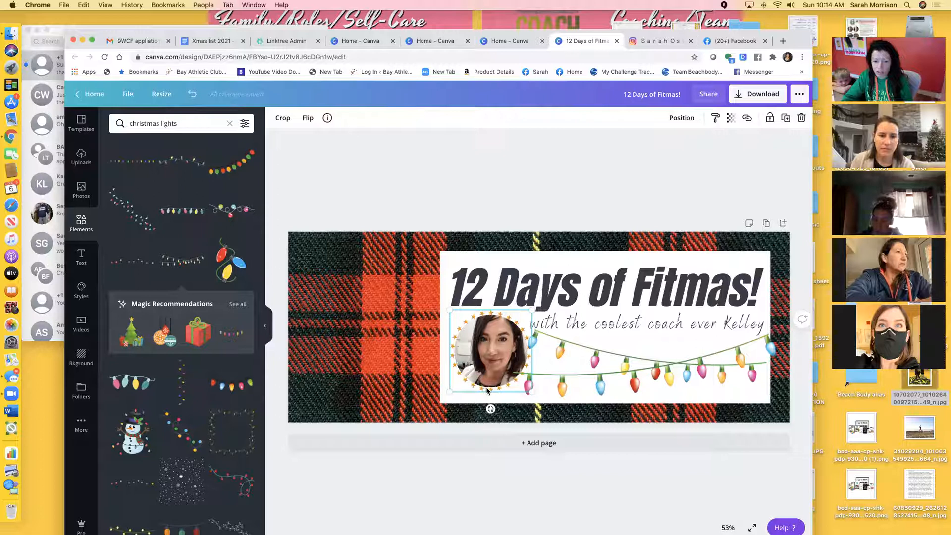
left_click(424, 346)
left_click(473, 345)
right_click(473, 347)
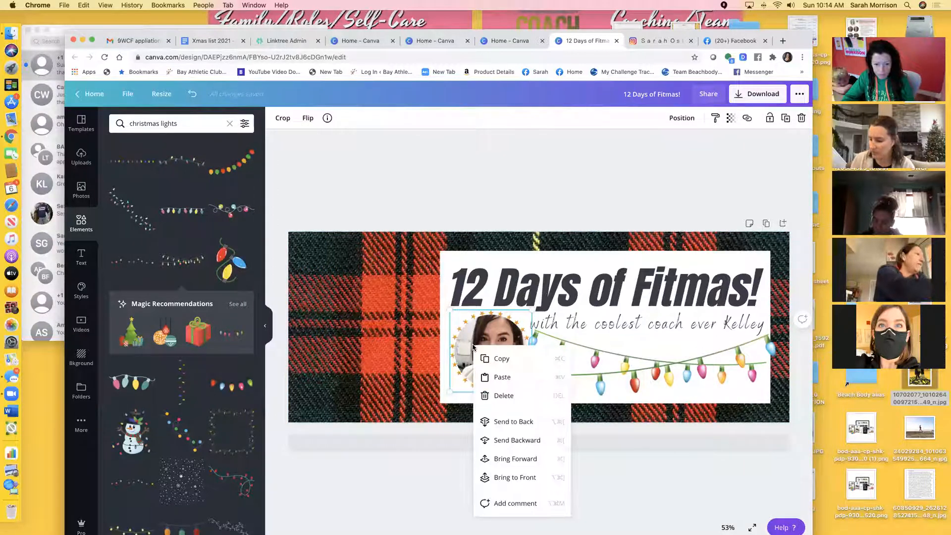
left_click(476, 346)
right_click(475, 345)
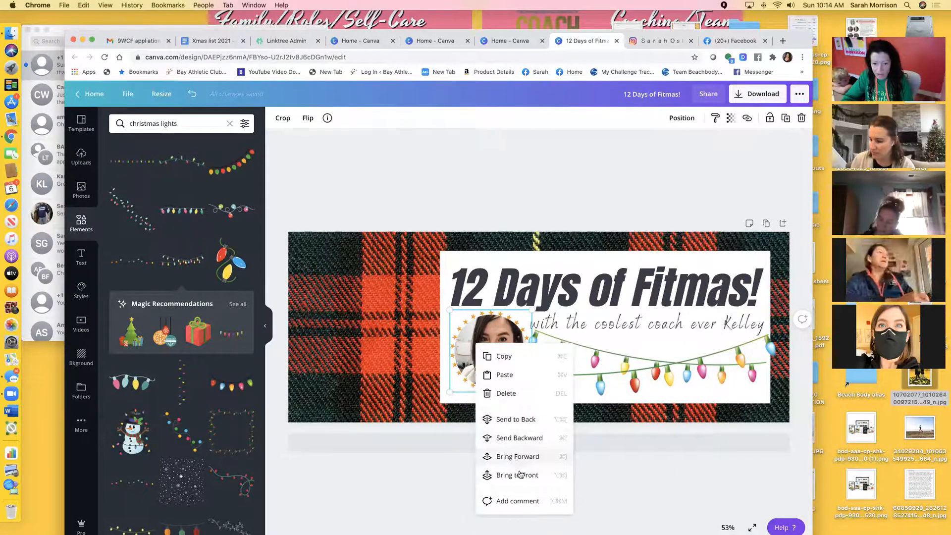
left_click(517, 420)
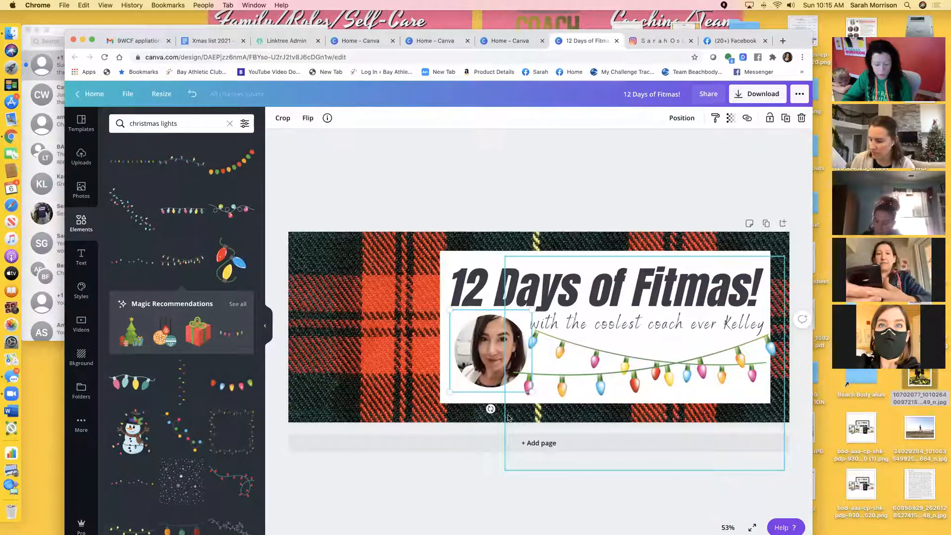
key("ctrl+z")
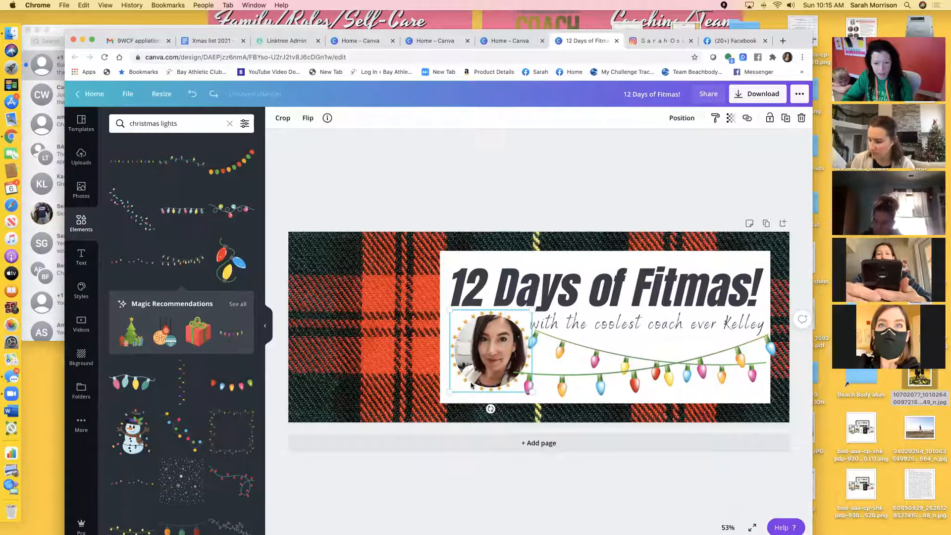
Try moving the star ring one layer backward and then to the very back of the design.
right_click(472, 386)
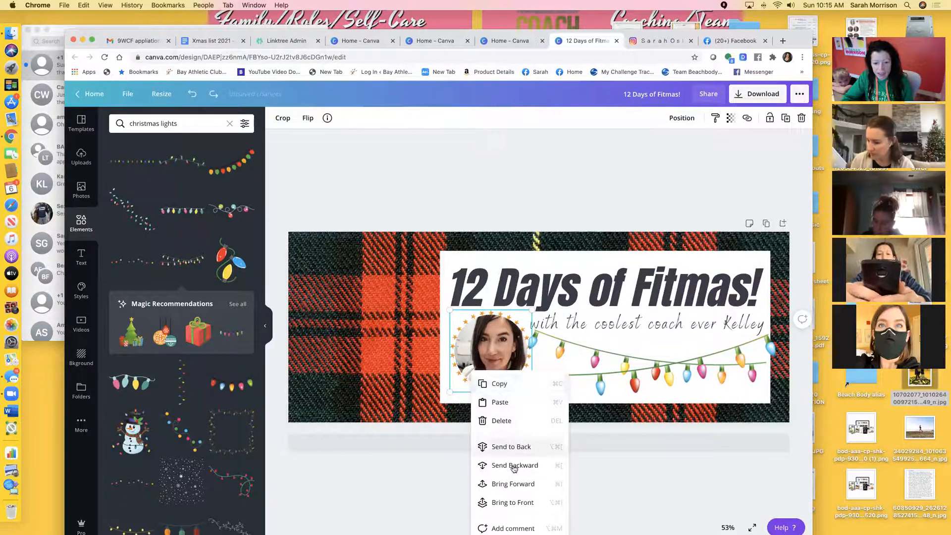
left_click(514, 467)
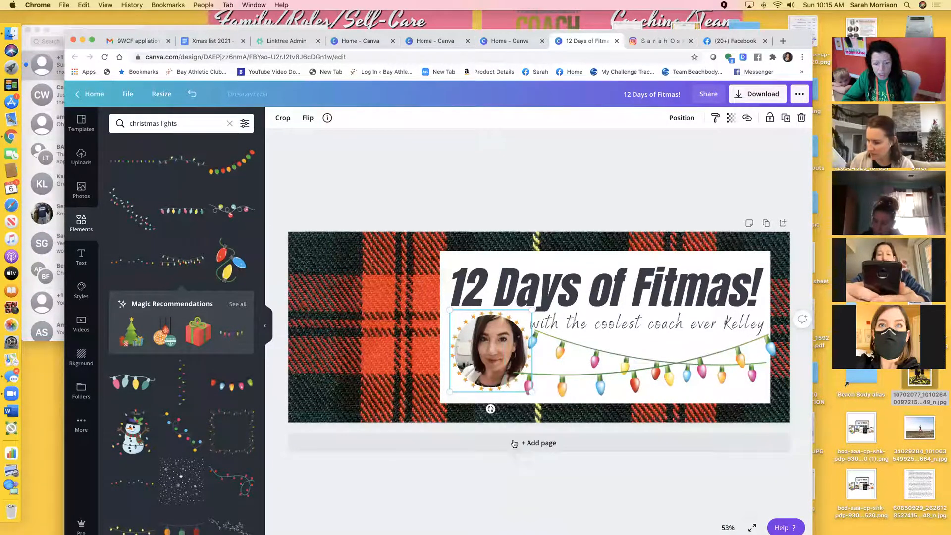
right_click(480, 348)
left_click(506, 426)
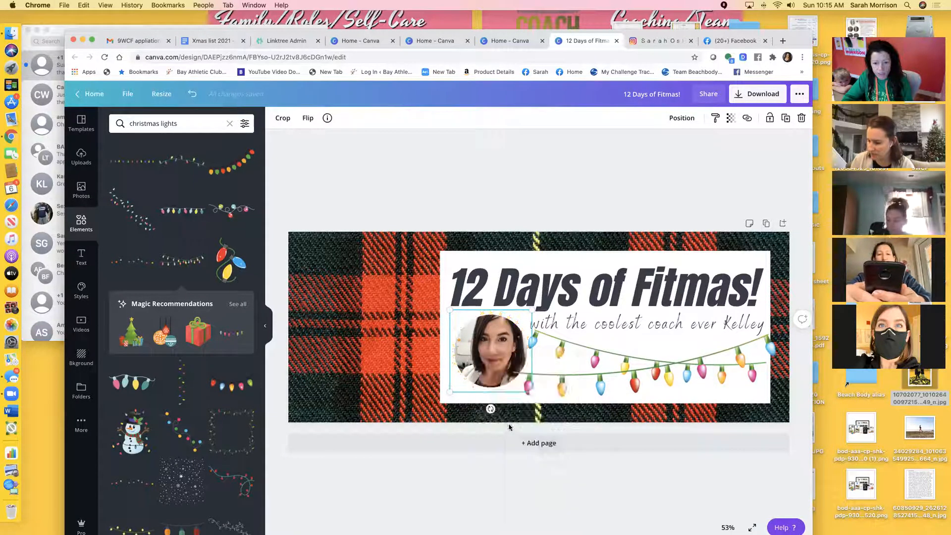
Try sending the round portrait to the back, and undo the layering changes to the portrait and star ring.
right_click(497, 356)
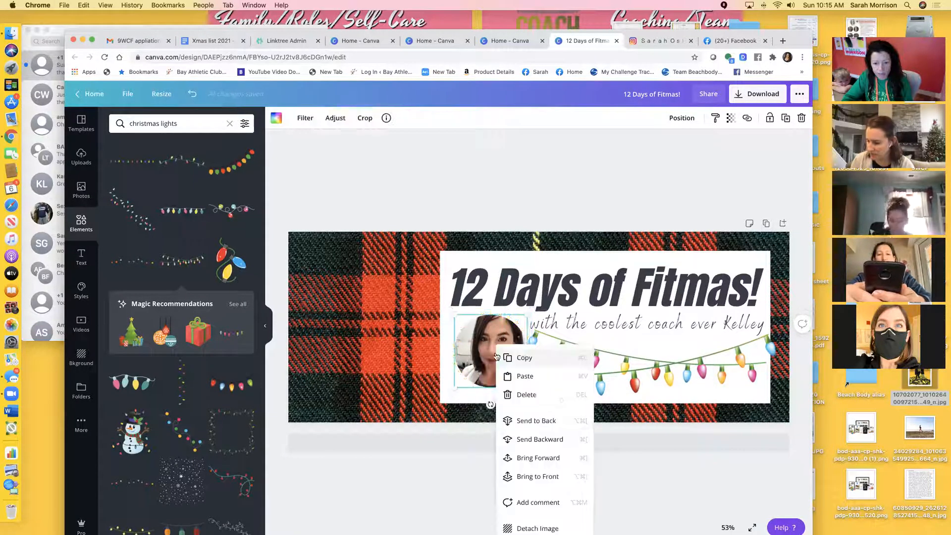
left_click(520, 421)
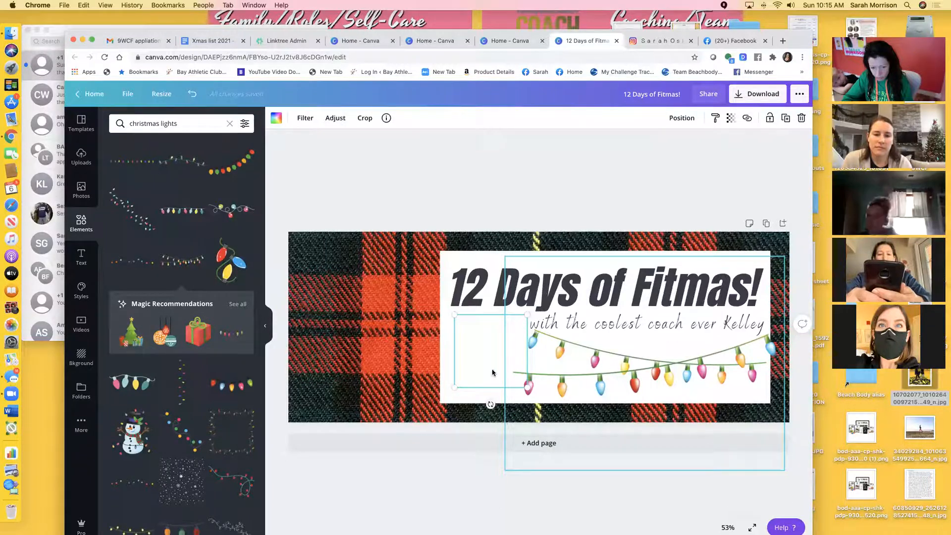
key("super+z")
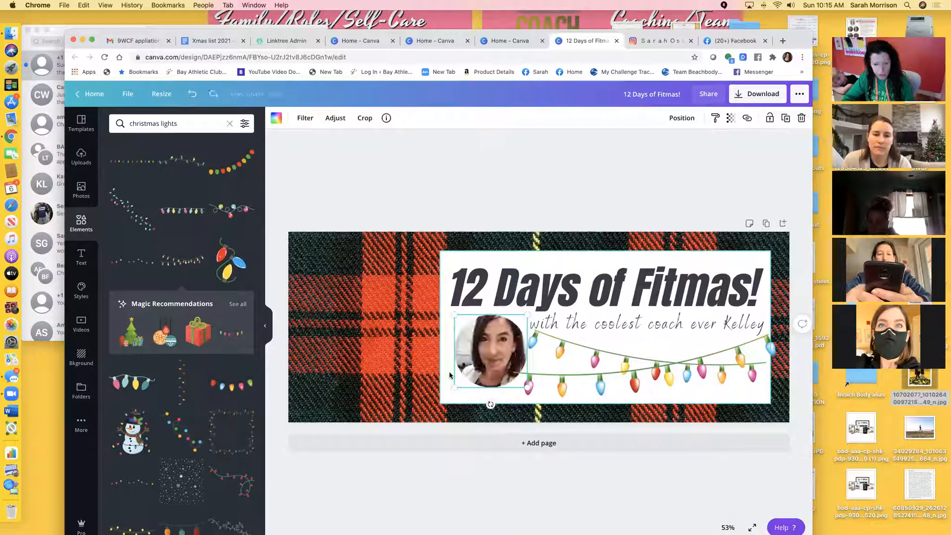
Send the strand of Christmas lights to the back of the layer order.
left_click(593, 378)
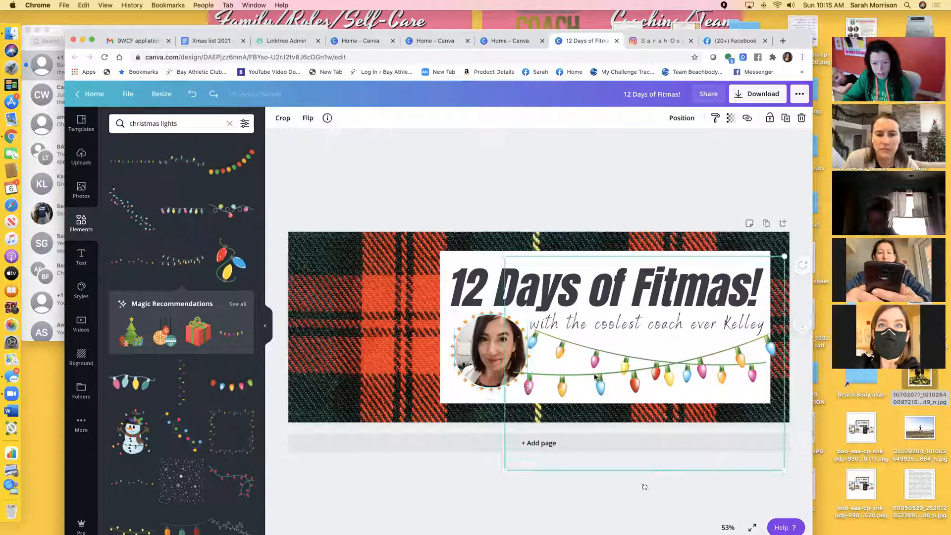
right_click(593, 377)
left_click(625, 446)
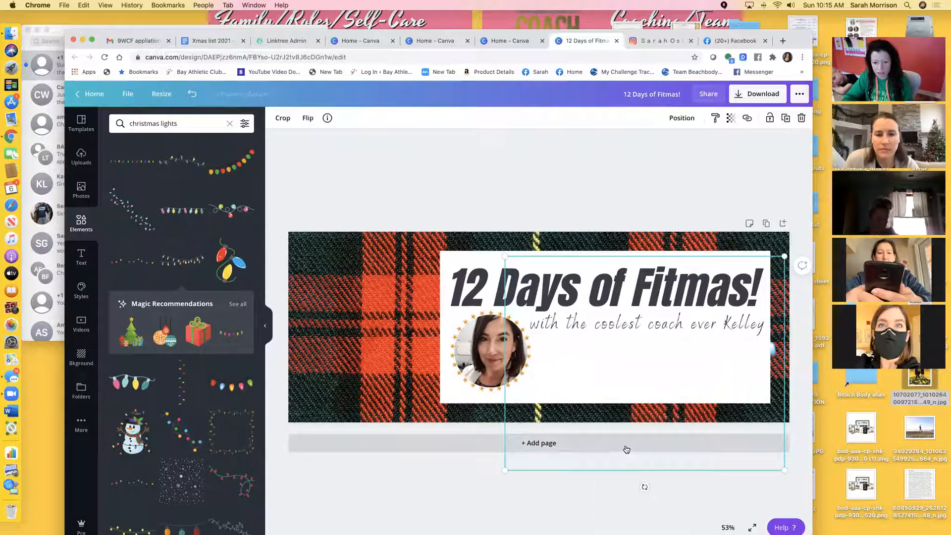
Send the white rectangle to the back so that it lies behind the Christmas lights, and deselect it.
left_click(452, 398)
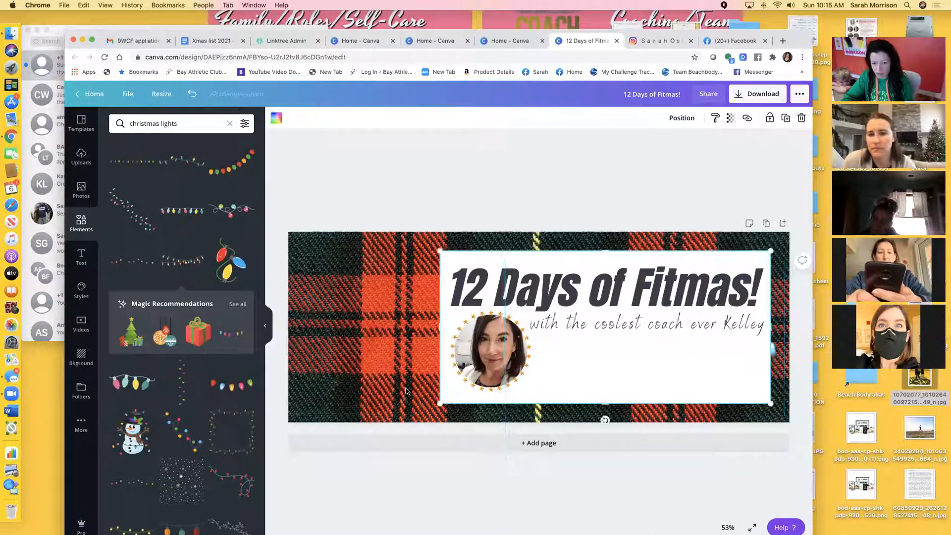
left_click(408, 391)
right_click(455, 389)
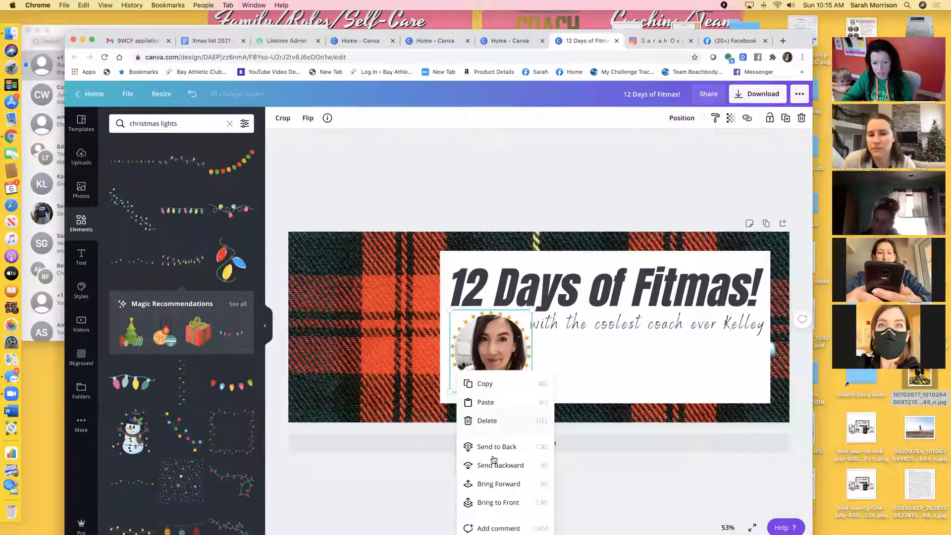
left_click(443, 394)
right_click(443, 395)
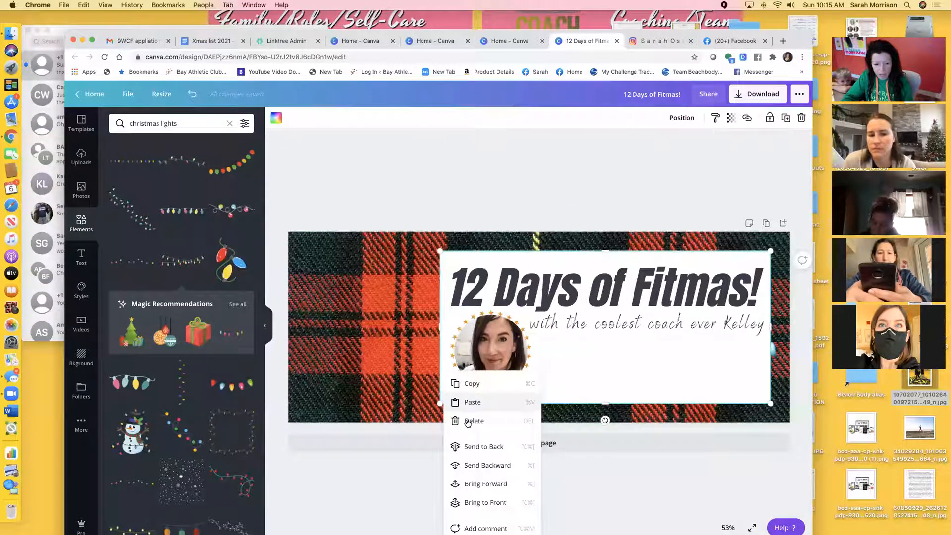
left_click(481, 448)
left_click(422, 394)
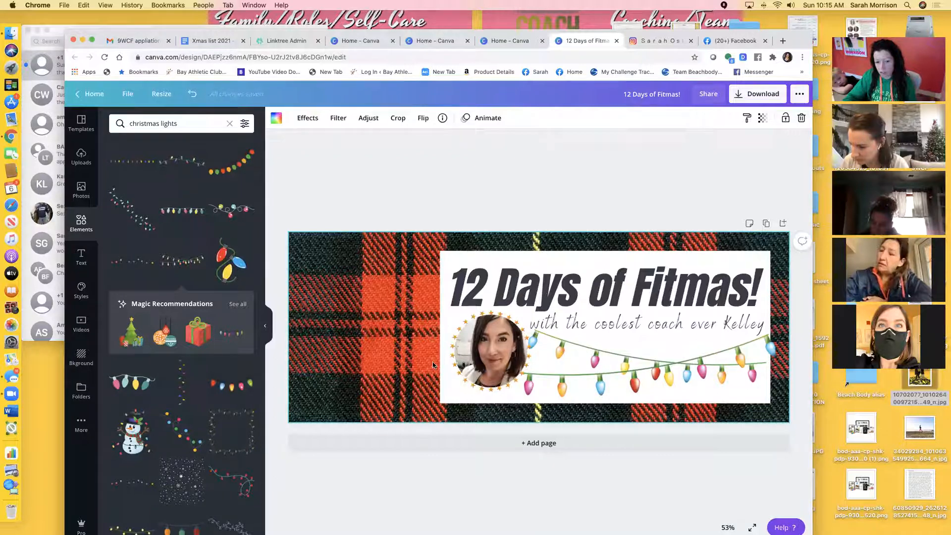
right_click(495, 351)
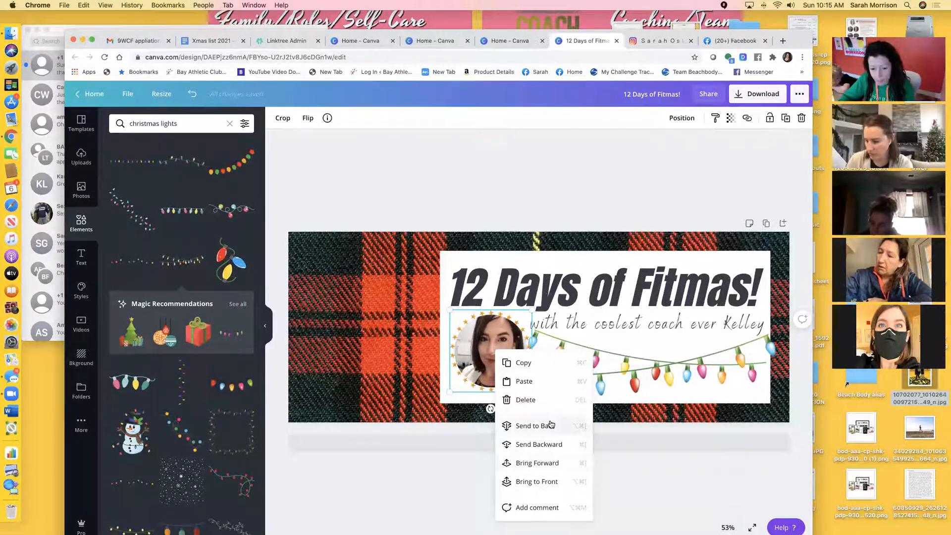
left_click(383, 361)
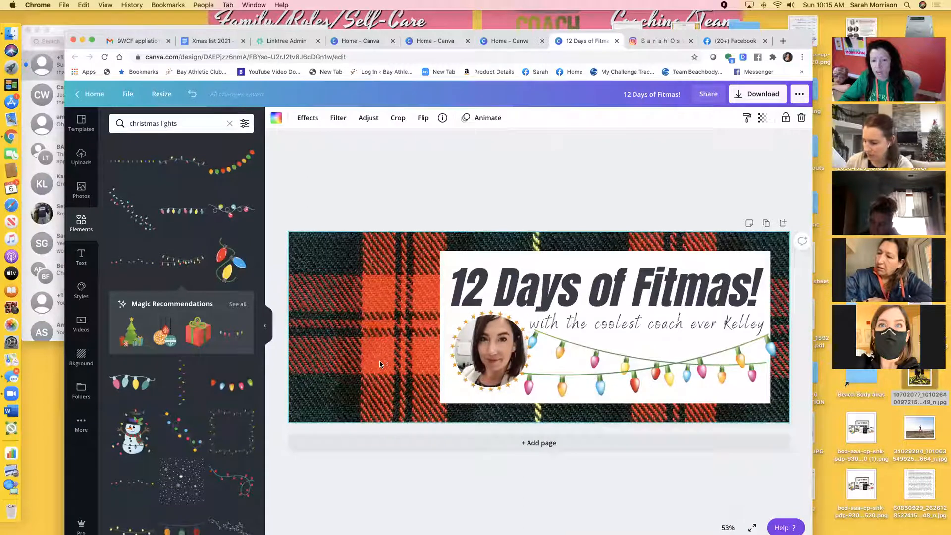
Open the download options for the finished banner.
left_click(764, 99)
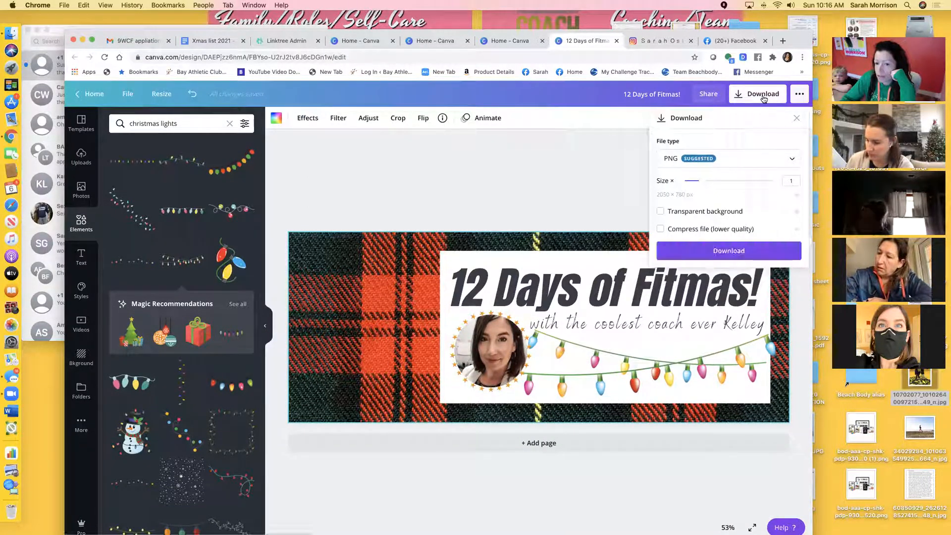
Download the 12 Days of Fitmas banner as a PNG at size multiplier 2.
left_click(792, 160)
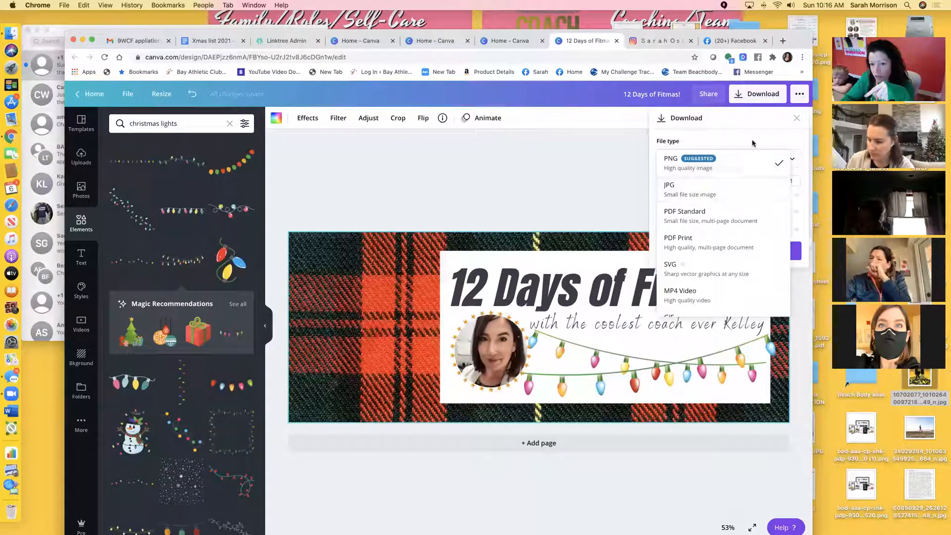
left_click(746, 156)
left_click(773, 167)
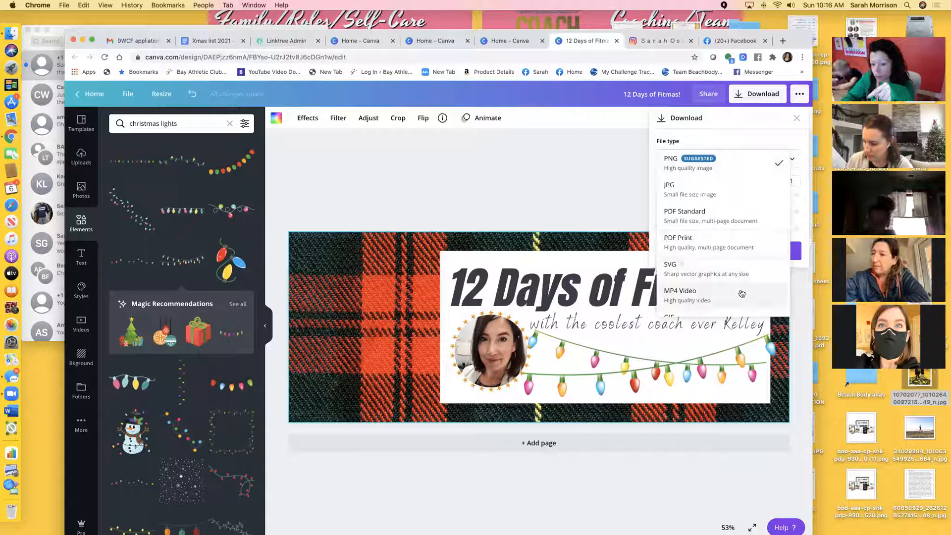
scroll(738, 288, "down", 1)
scroll(738, 287, "up", 1)
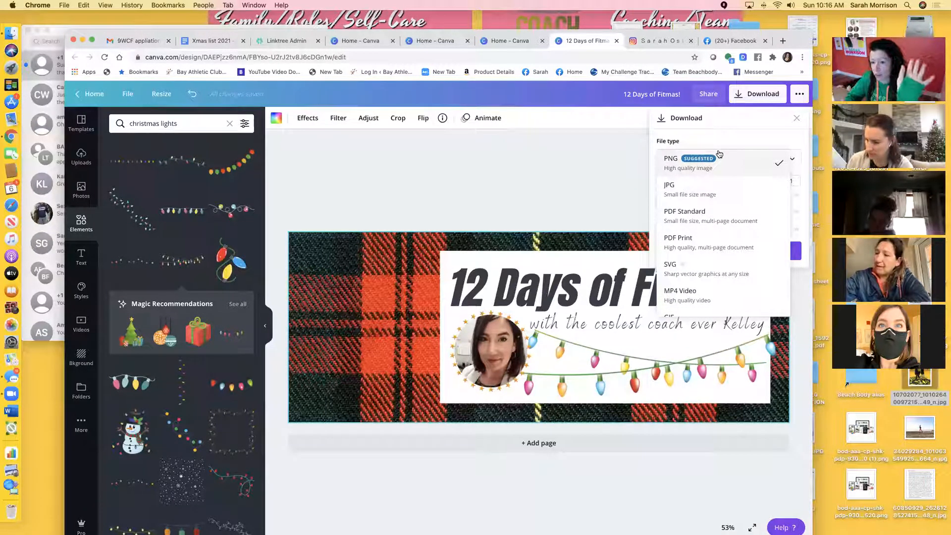
left_click(756, 165)
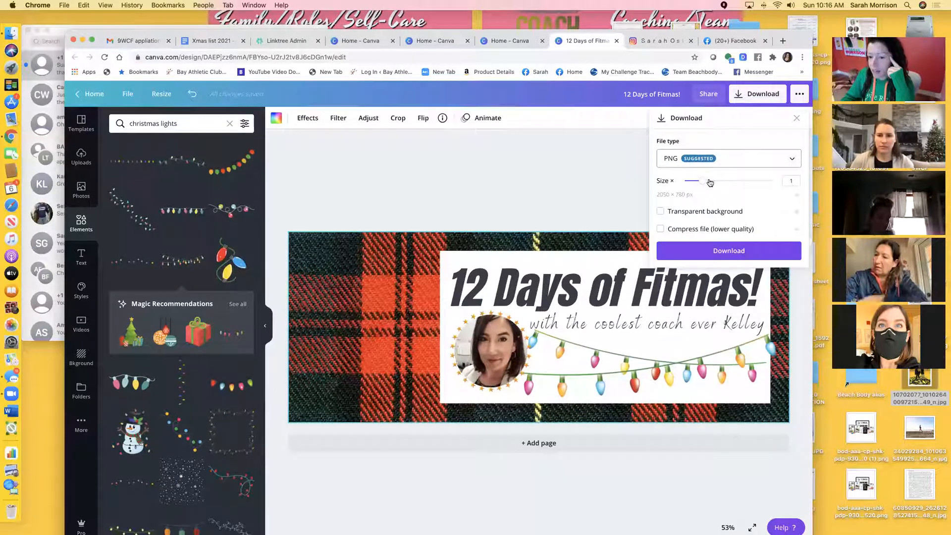
left_click_drag(703, 182, 737, 183)
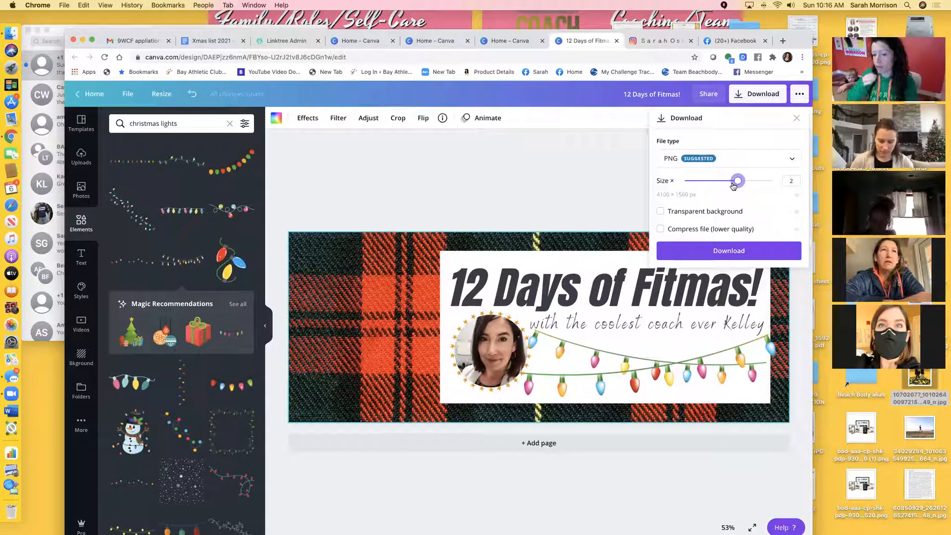
left_click(740, 251)
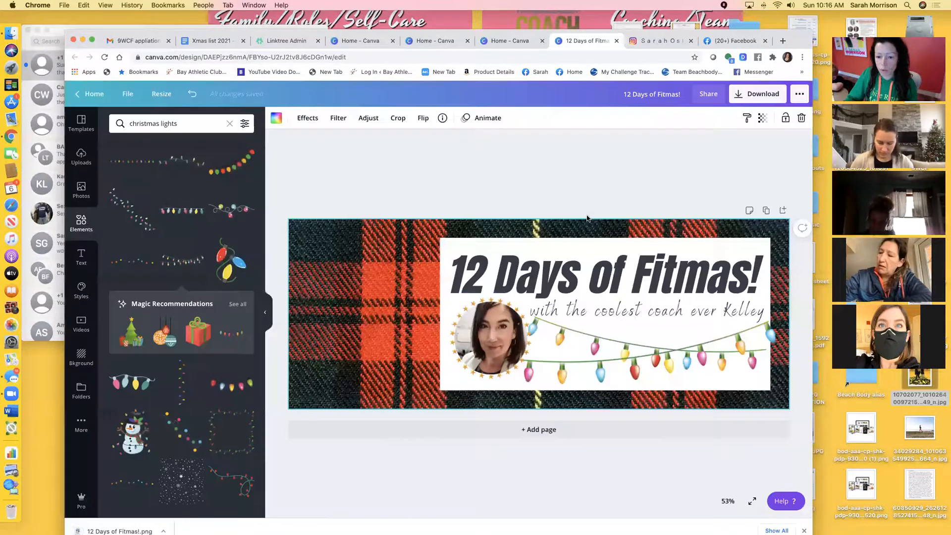
left_click(578, 216)
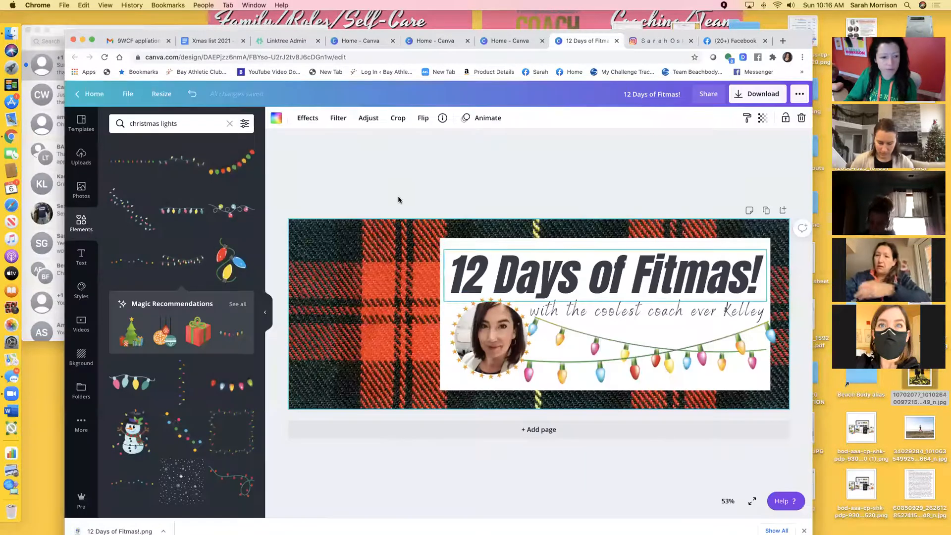
Leave the banner for the home page and create a blank Instagram Post design.
left_click(82, 129)
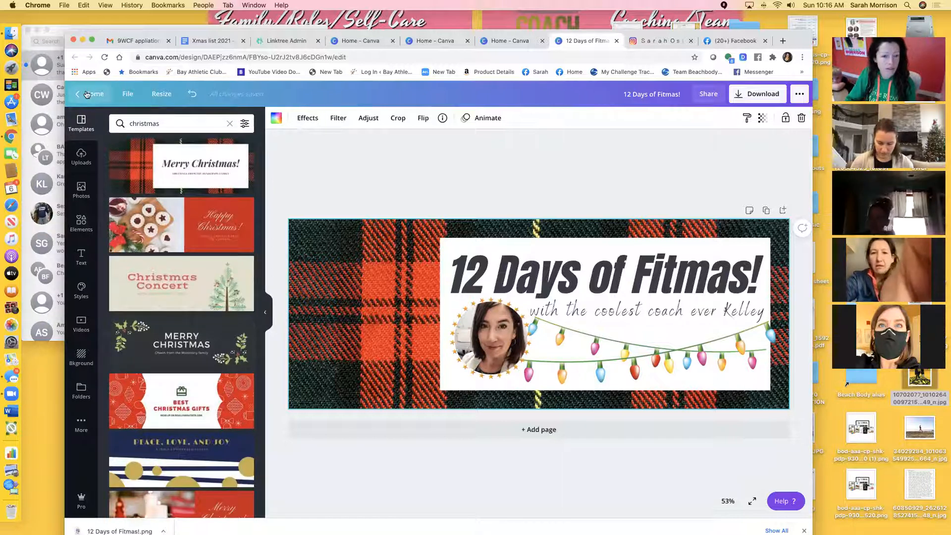
left_click(109, 96)
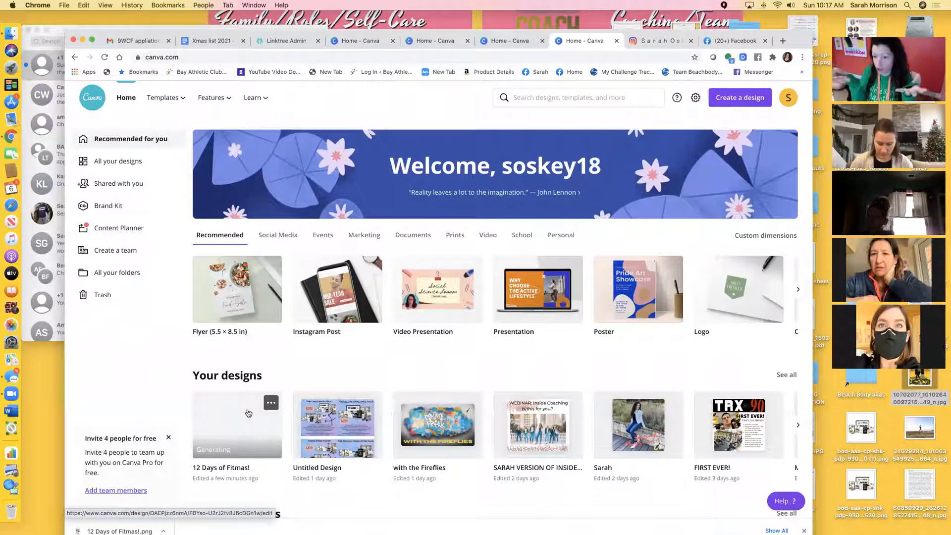
left_click(569, 99)
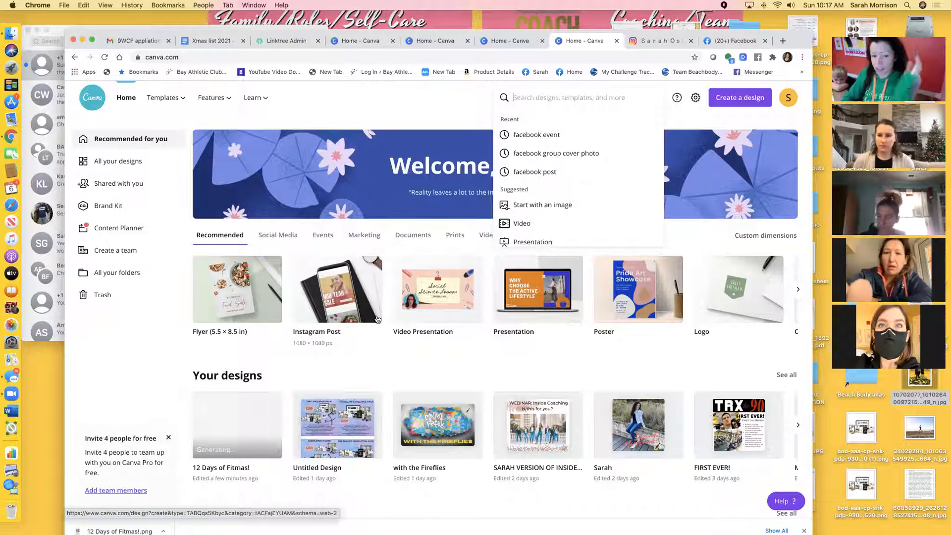
left_click(334, 311)
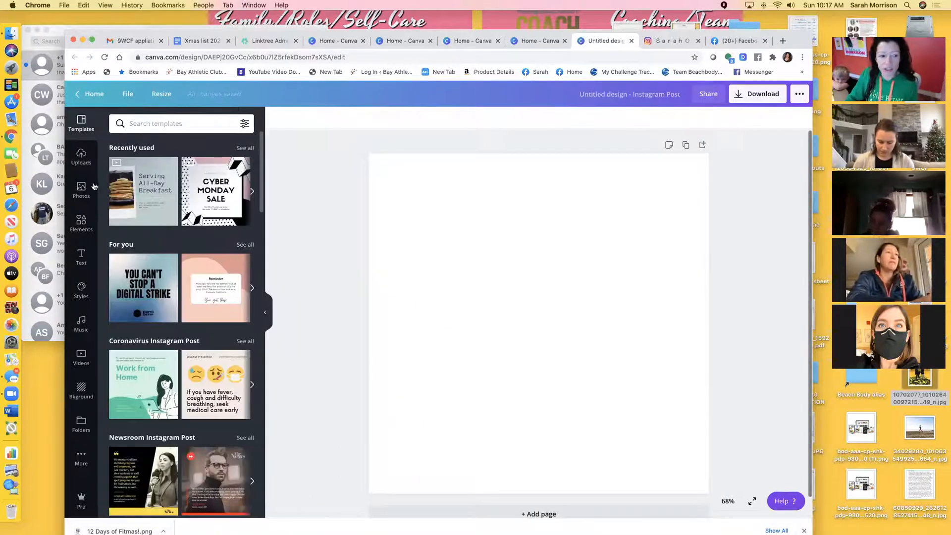
Add the uploaded gym group photo to the page and enlarge it to full page height along the page's right edge.
left_click(83, 162)
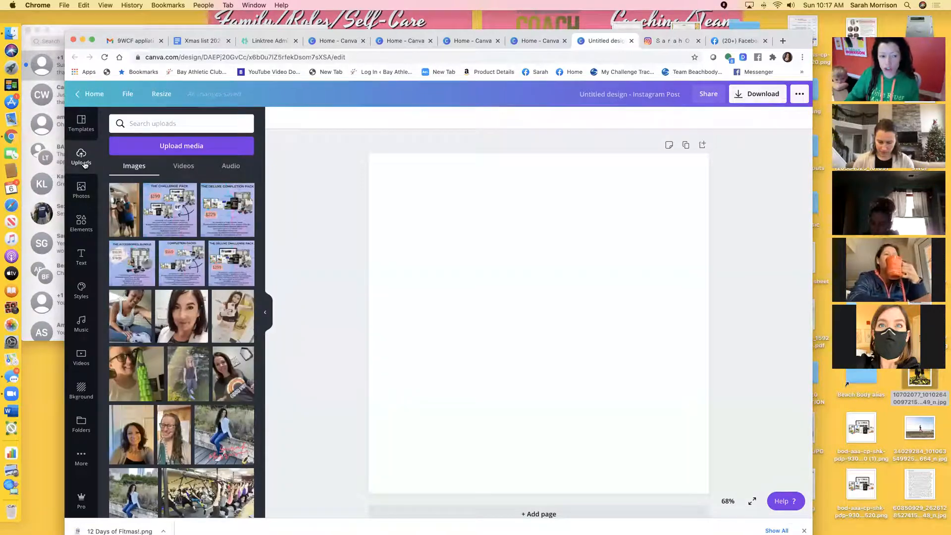
left_click(127, 221)
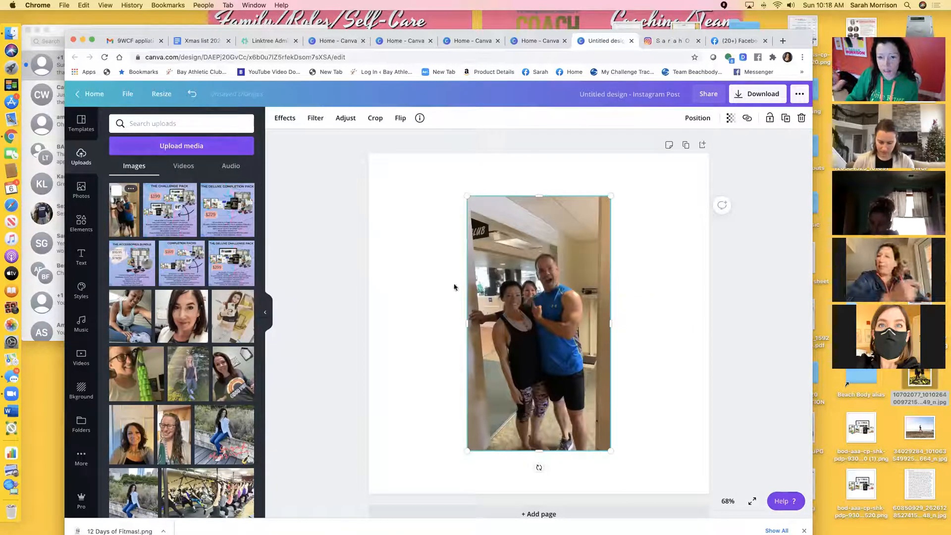
left_click_drag(537, 294, 635, 337)
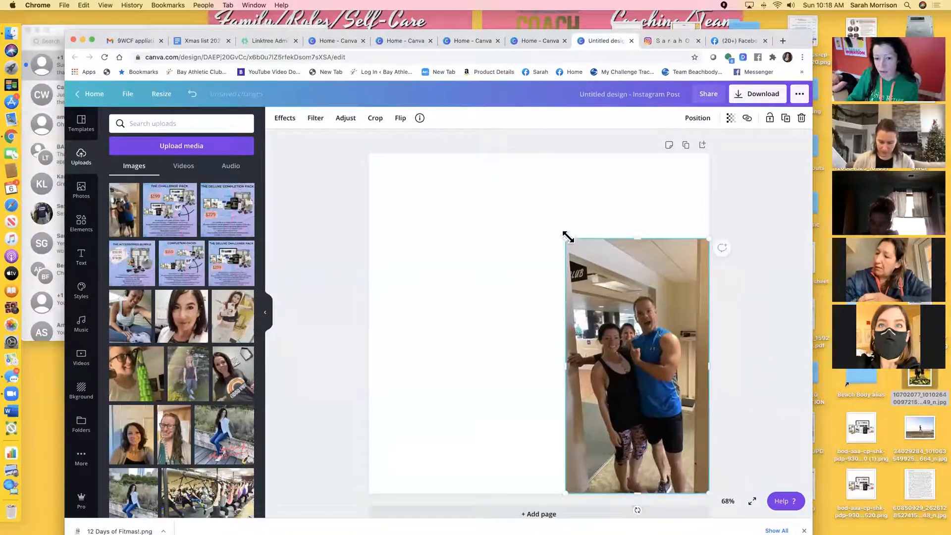
left_click_drag(560, 229, 499, 165)
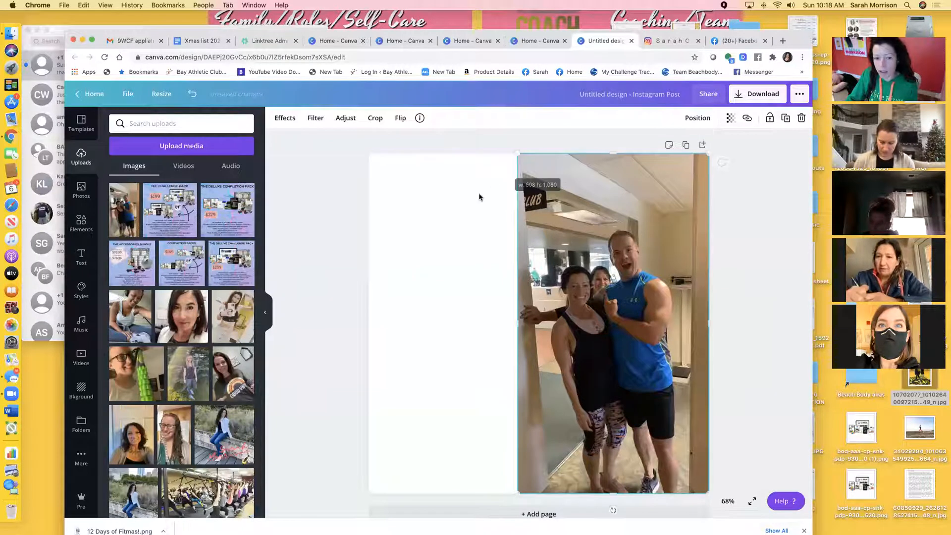
Try cropping off the photo's upper part, cancel the crop, and delete the photo from the page.
left_click(374, 118)
left_click_drag(510, 152, 516, 225)
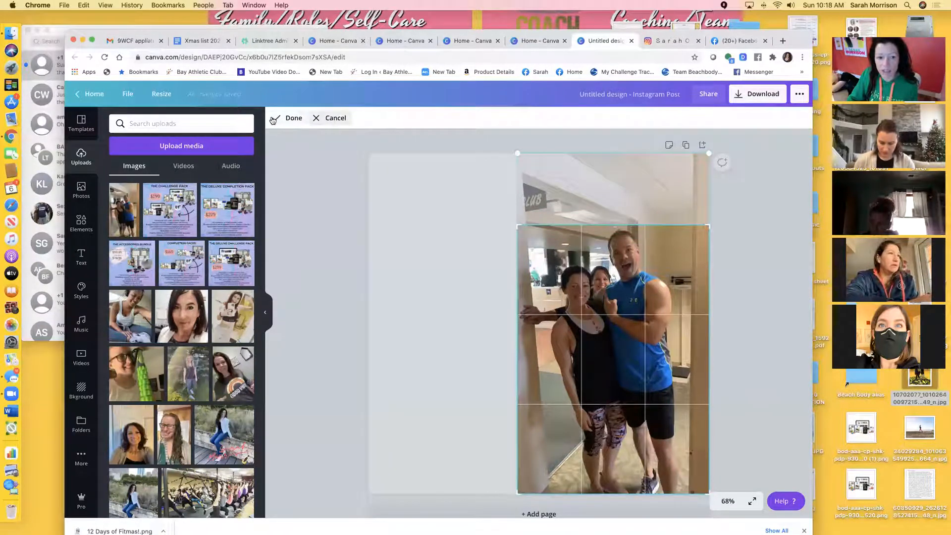
left_click(331, 118)
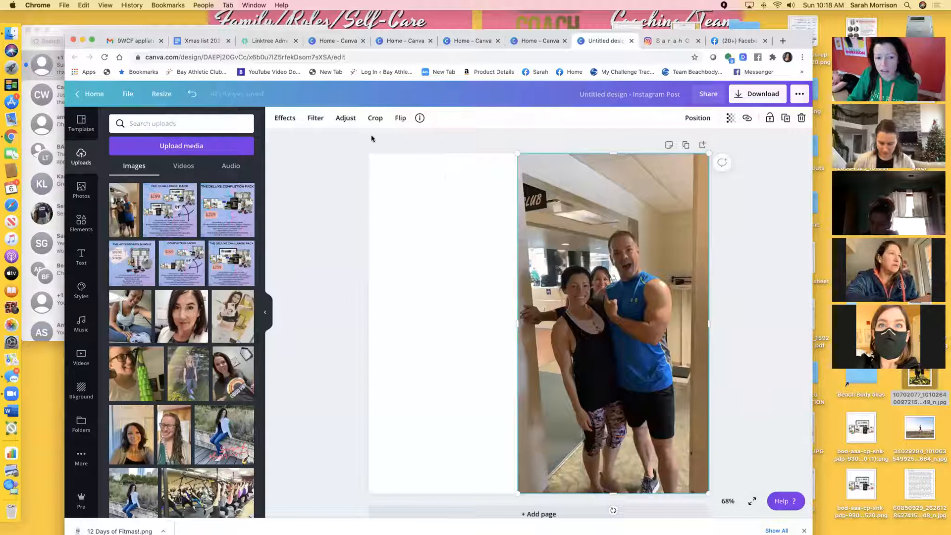
key("Delete")
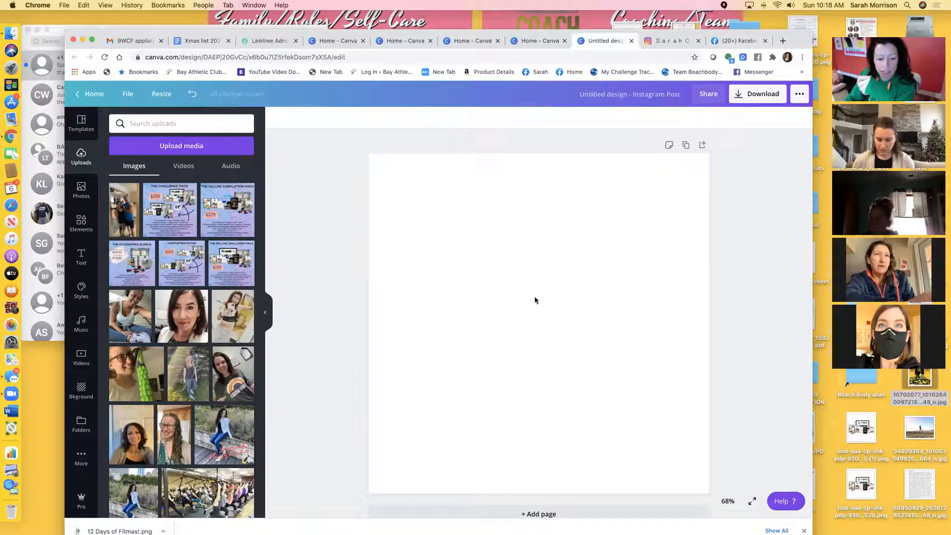
Find the Control Freak graffiti image among the uploads and place it on the blank page.
scroll(344, 267, "down", 1)
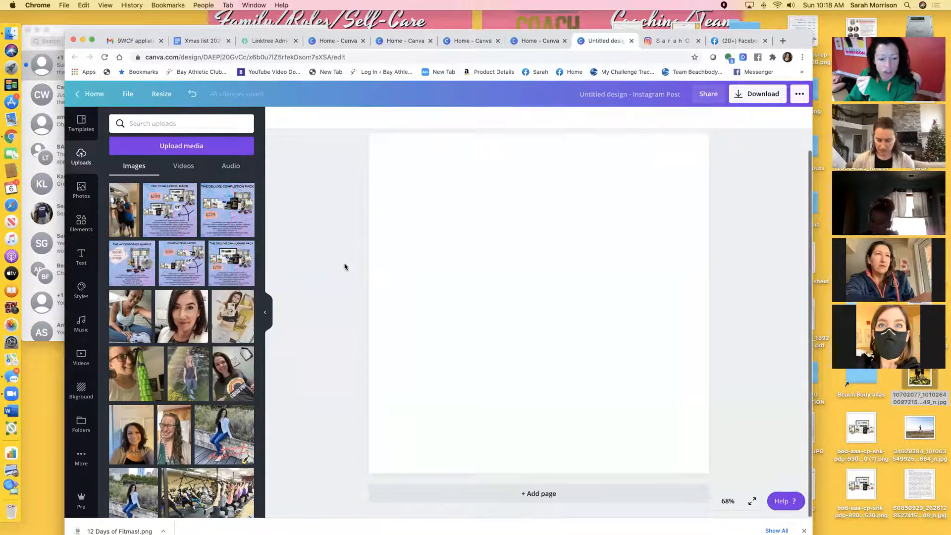
scroll(249, 261, "down", 15)
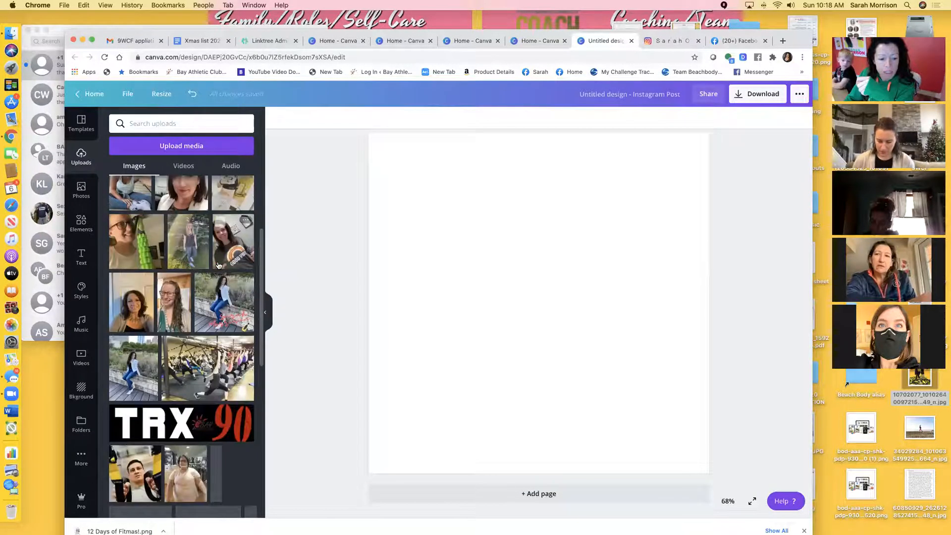
scroll(223, 277, "down", 10)
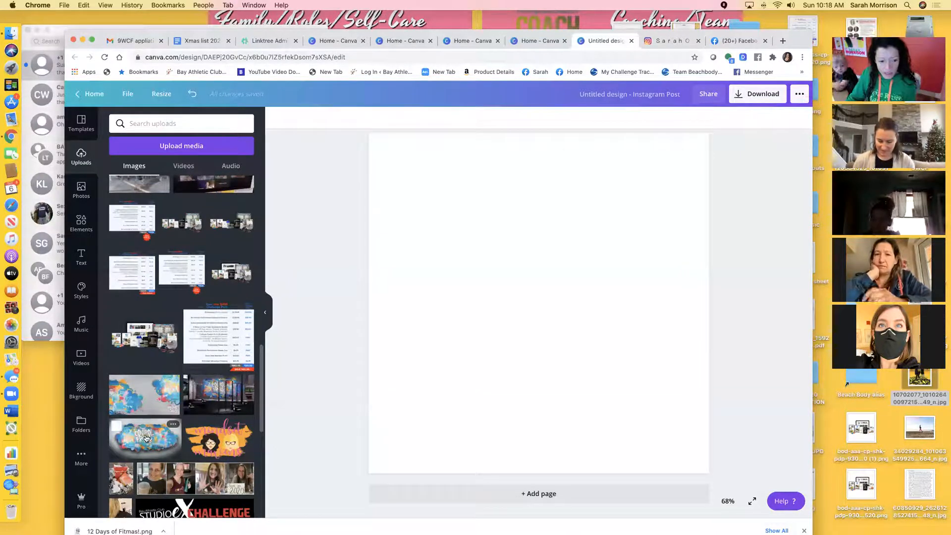
scroll(146, 439, "down", 2)
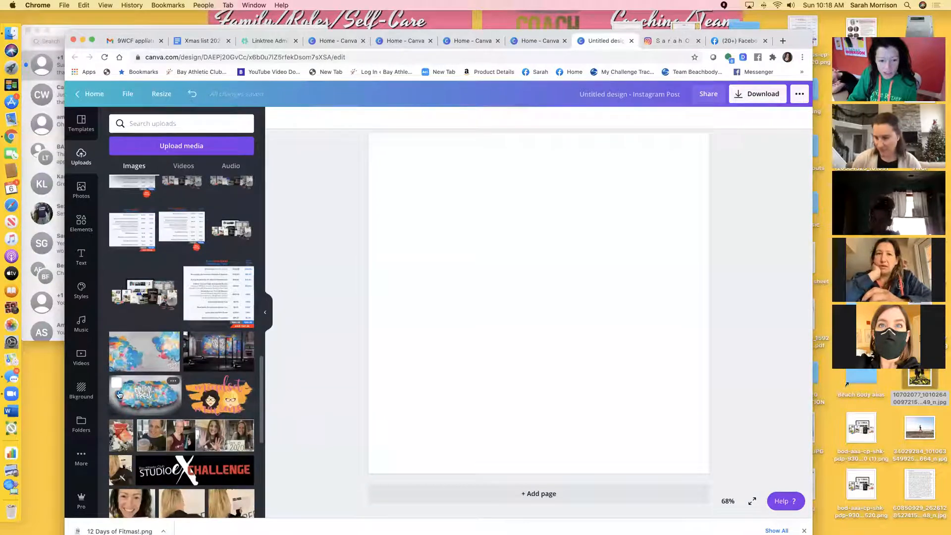
left_click_drag(132, 396, 445, 214)
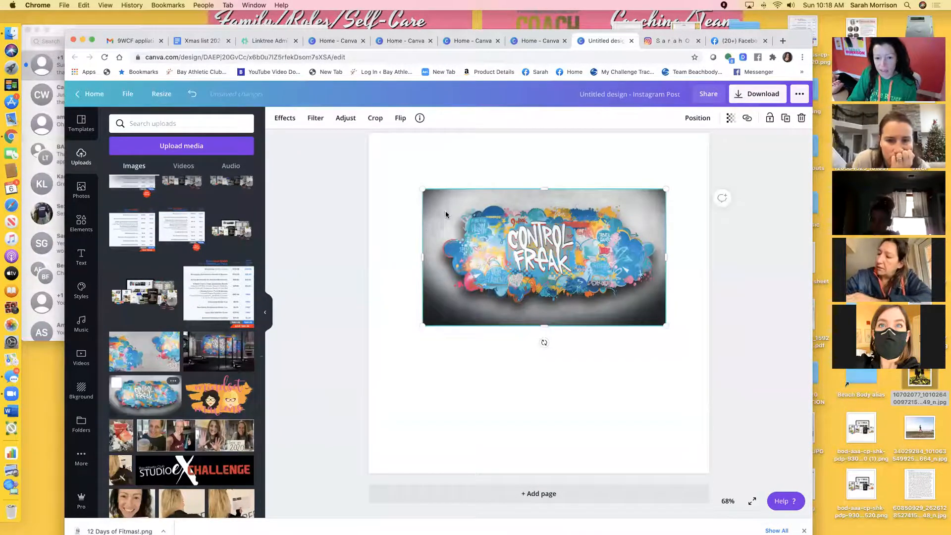
Enlarge the Control Freak image to the full page width and center it vertically on the page.
left_click_drag(422, 326, 378, 373)
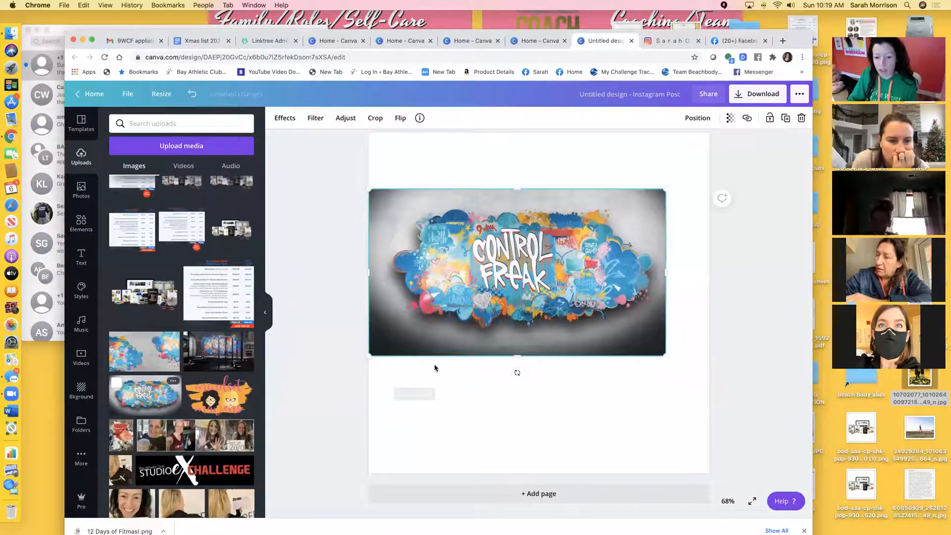
left_click_drag(665, 355, 709, 380)
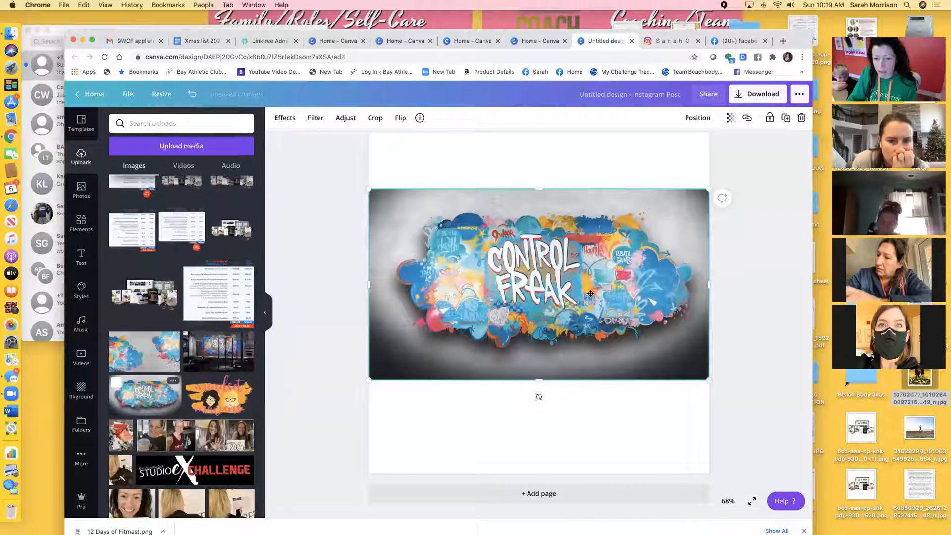
left_click_drag(590, 293, 591, 312)
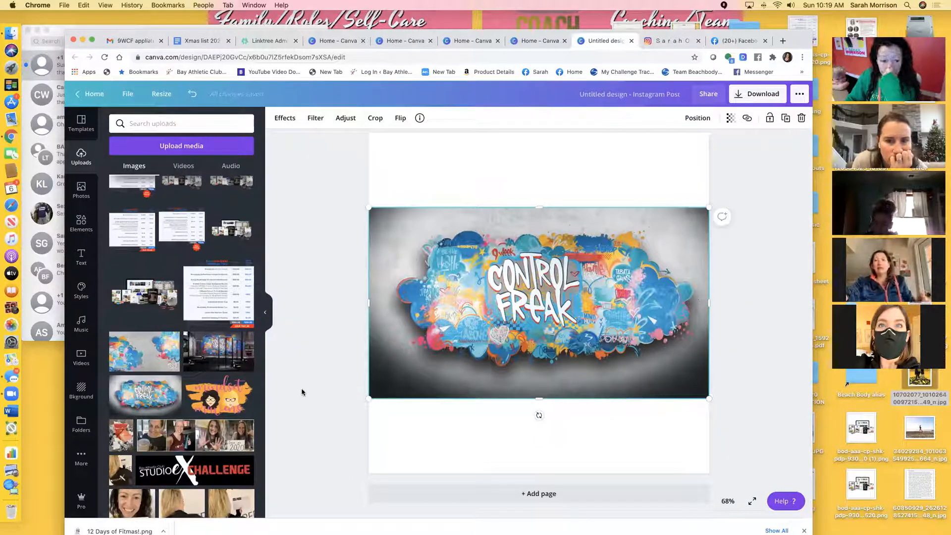
scroll(185, 403, "down", 5)
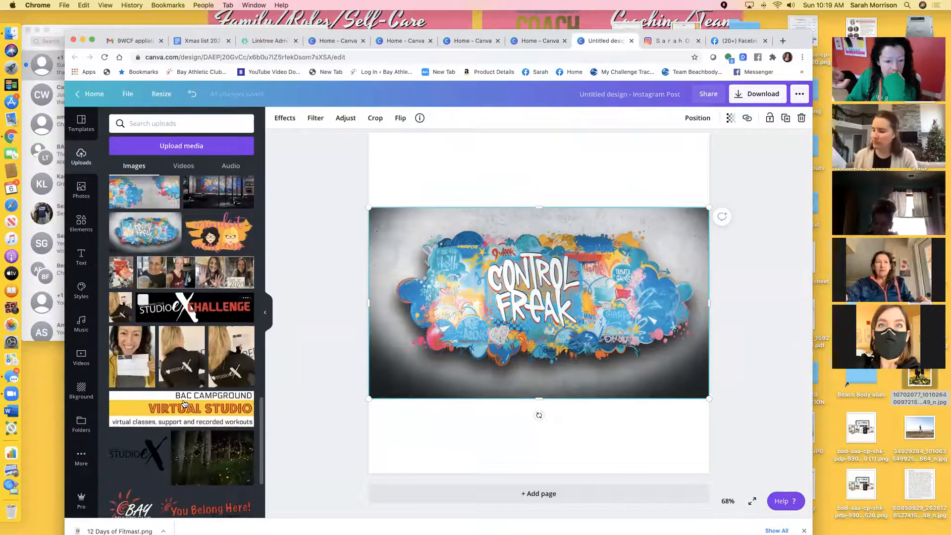
scroll(184, 404, "up", 7)
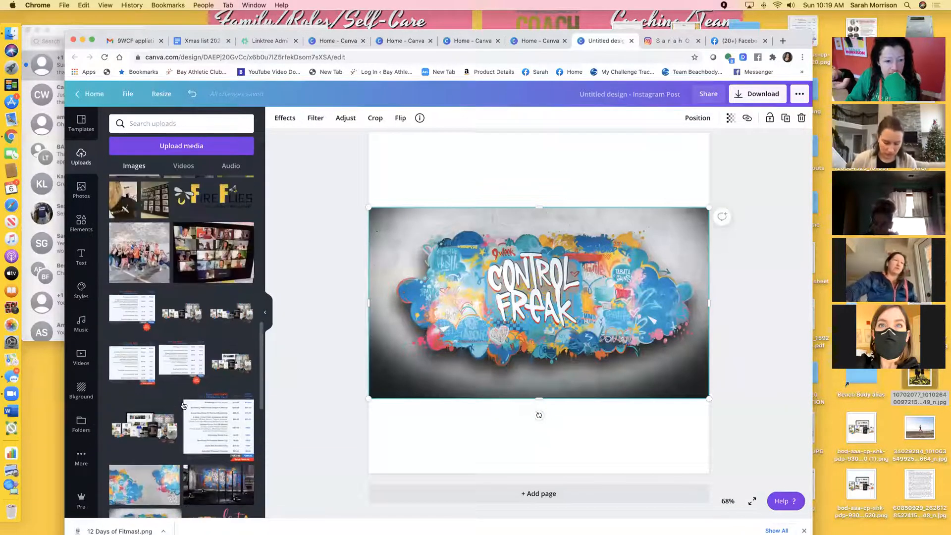
Add a heading to the page that reads "PACKS ON SALE NOW!".
left_click(81, 256)
left_click(163, 167)
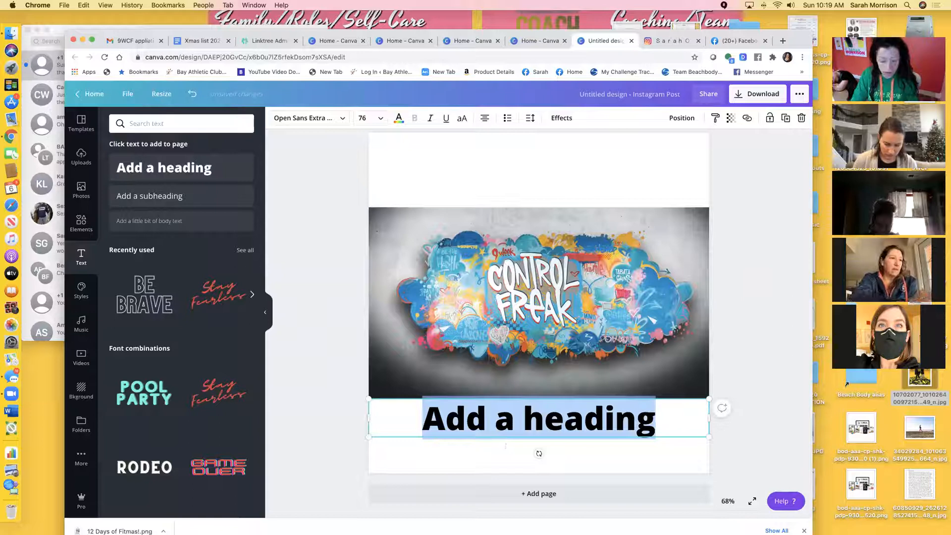
type("PACKS ON SALE NO")
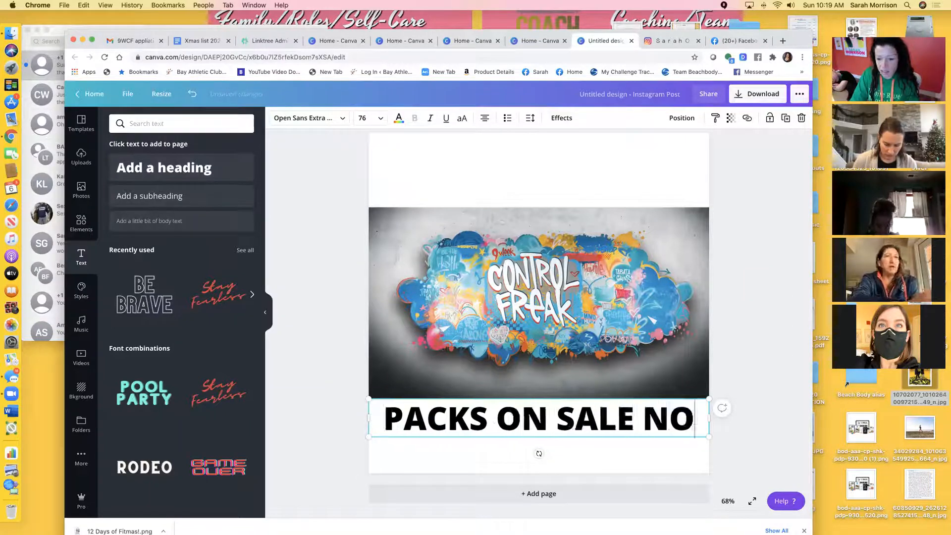
type("W!")
Set the heading's font size to 64 and move it directly above the Control Freak image.
left_click_drag(594, 463, 387, 414)
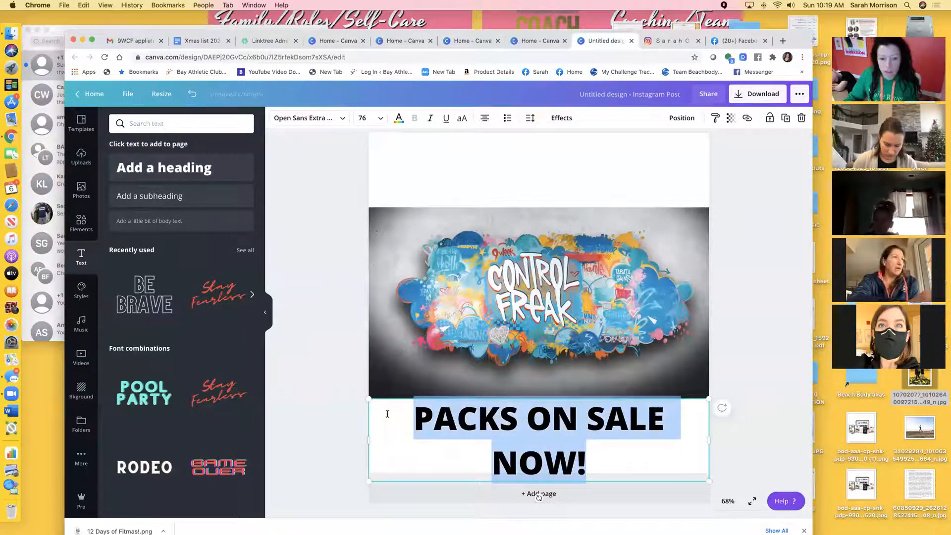
left_click(379, 119)
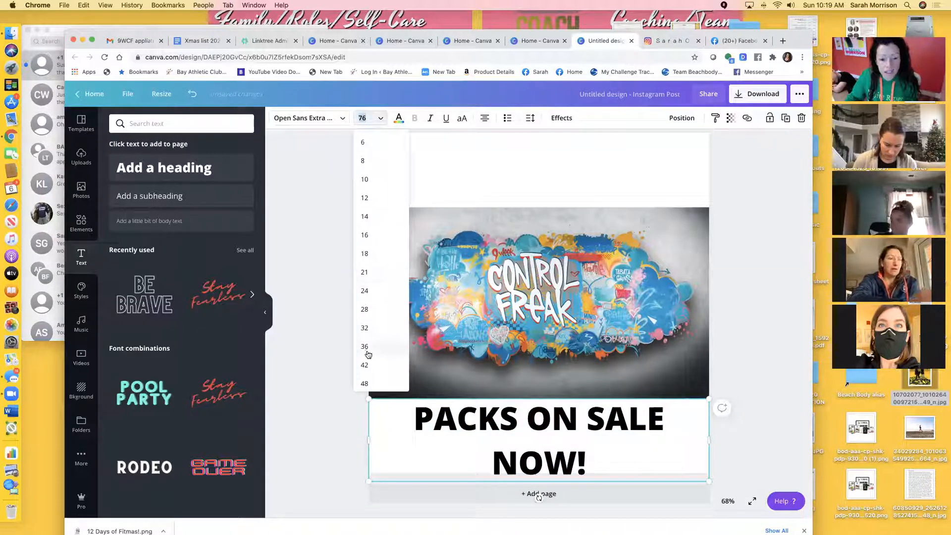
scroll(368, 354, "down", 2)
left_click(367, 353)
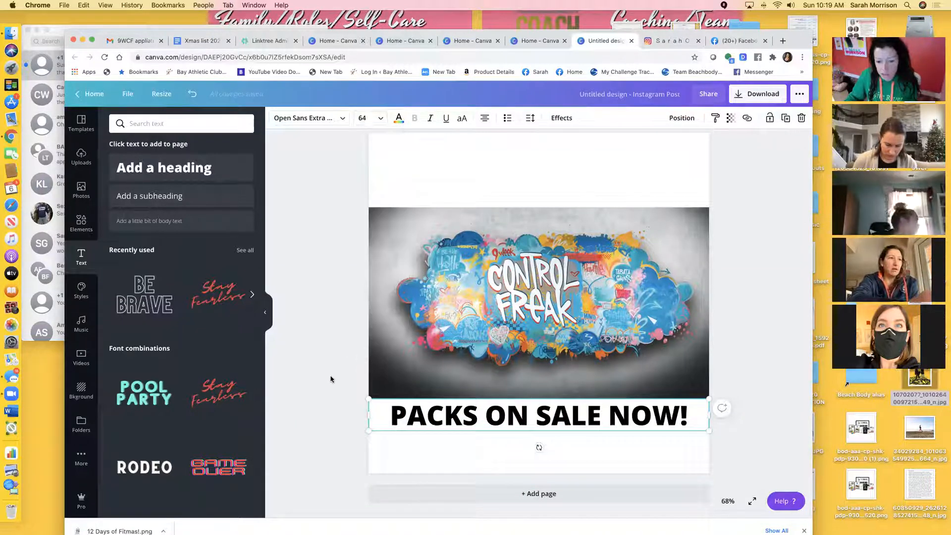
left_click_drag(520, 422, 519, 200)
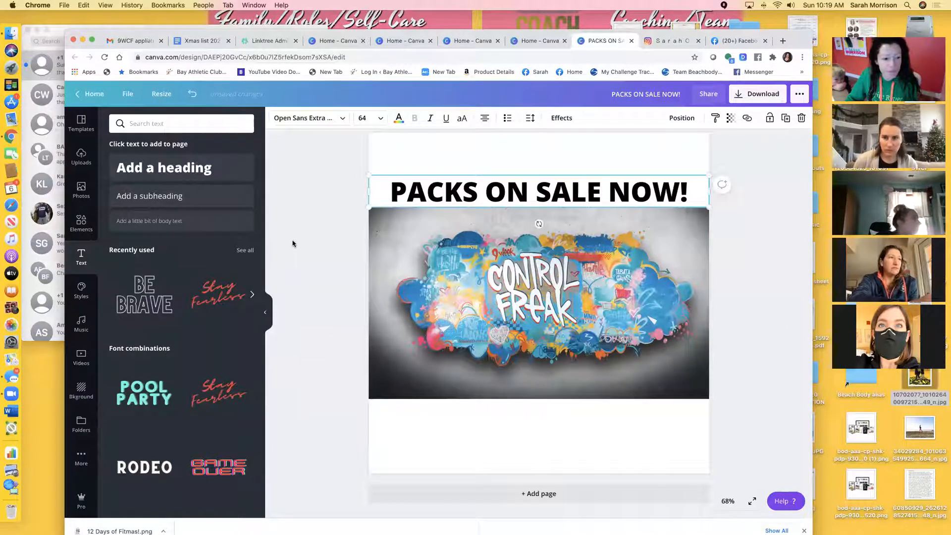
left_click(292, 243)
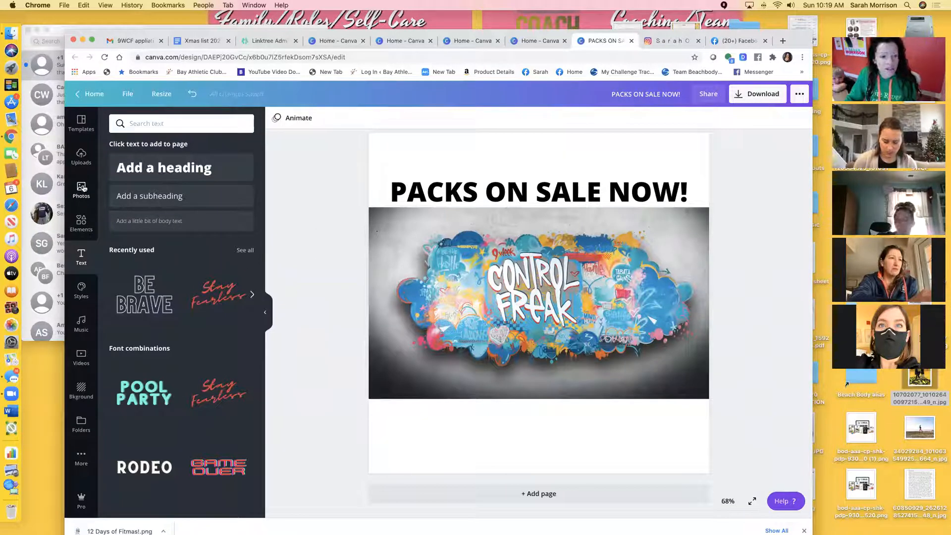
Find the square group workout photo among the uploads and place it over the lower part of the page.
left_click(81, 157)
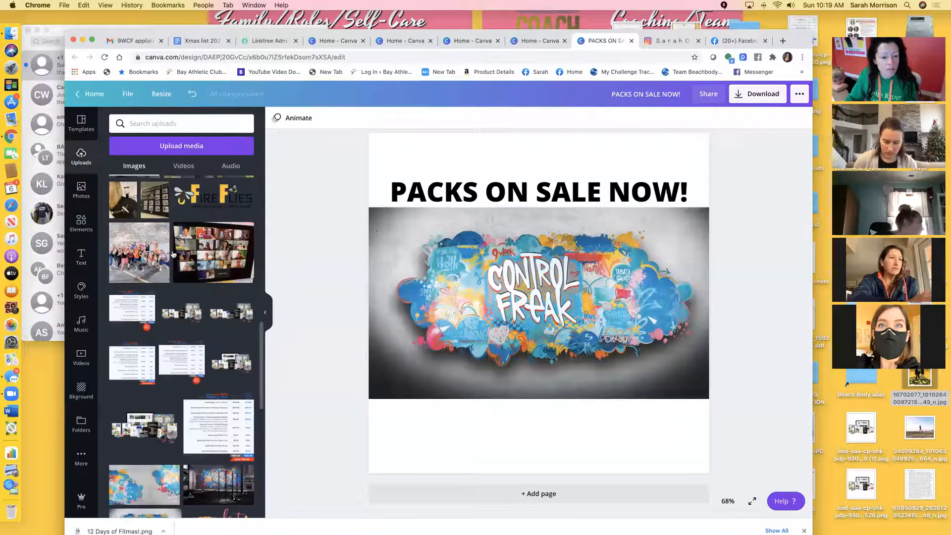
scroll(171, 253, "down", 5)
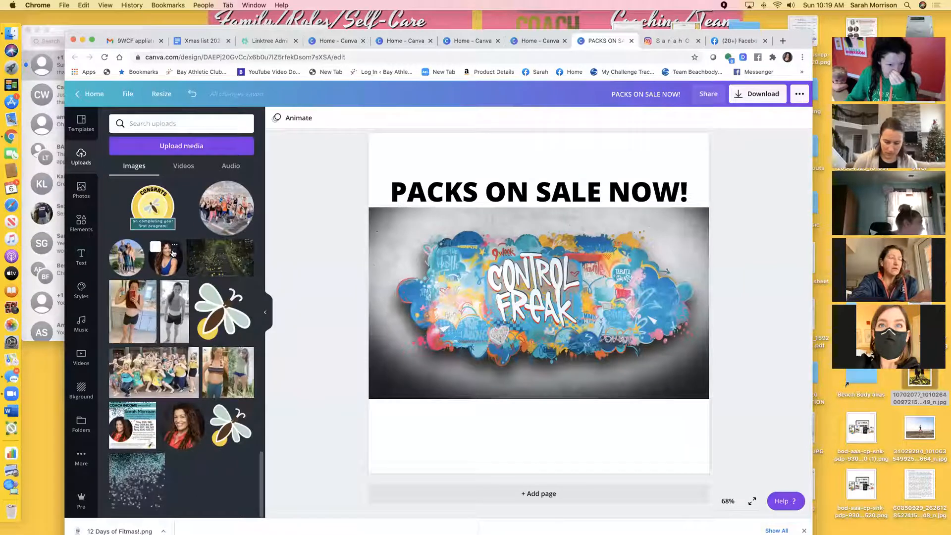
scroll(221, 367, "up", 4)
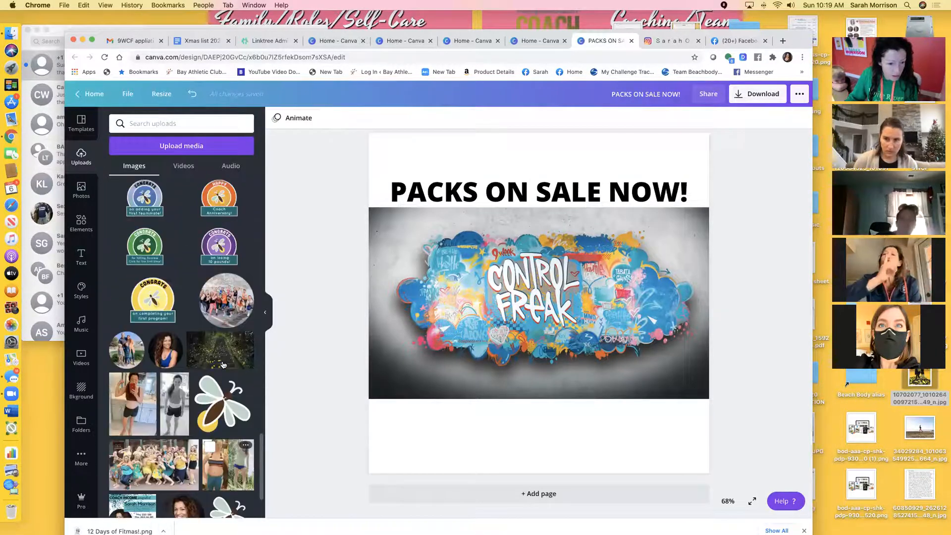
scroll(222, 363, "up", 10)
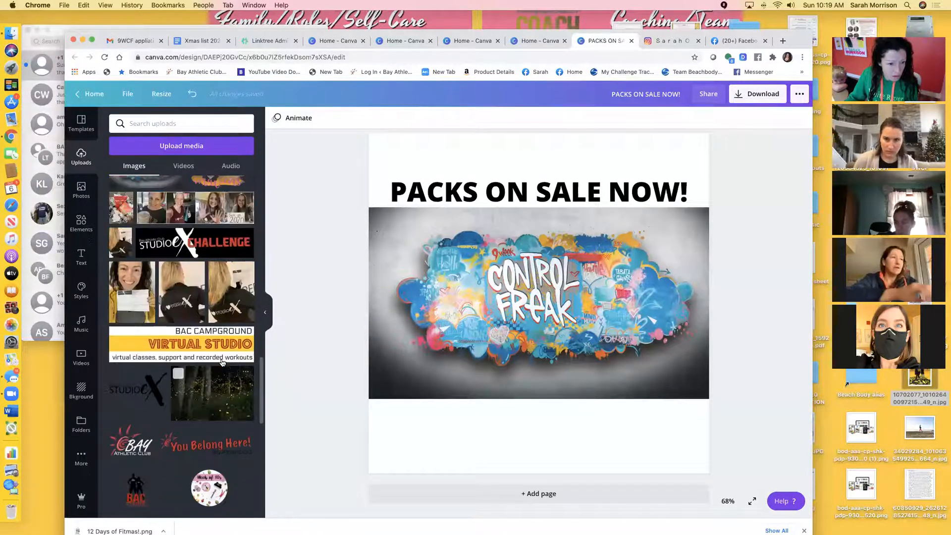
scroll(222, 363, "up", 10)
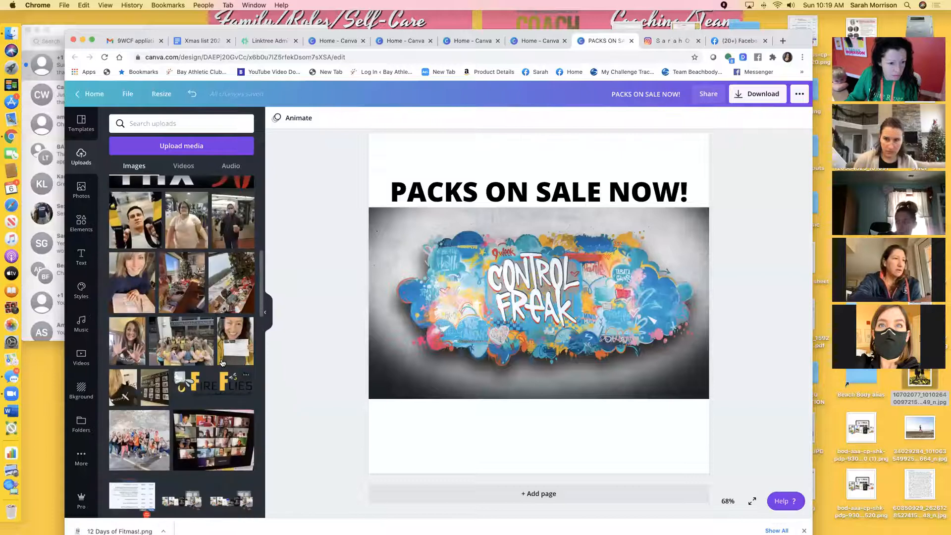
scroll(221, 363, "down", 3)
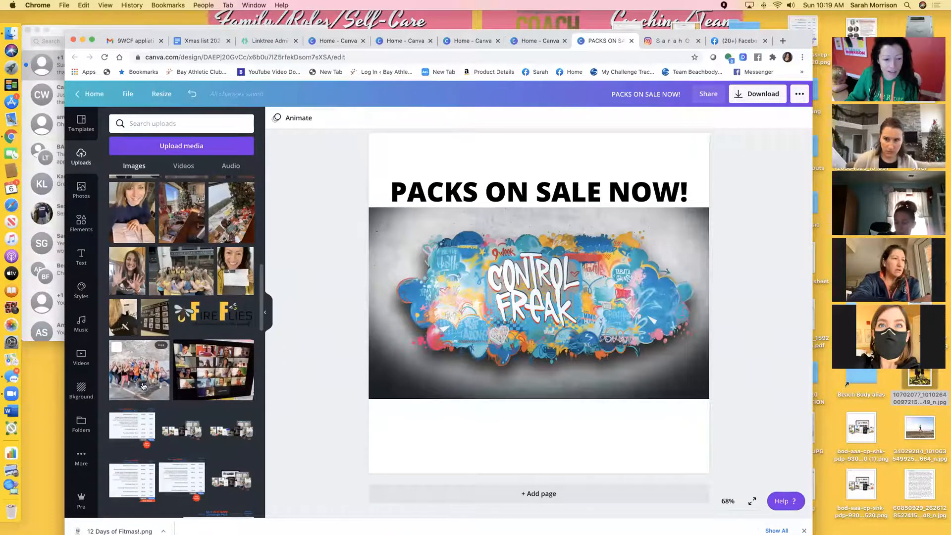
left_click(138, 370)
left_click_drag(597, 370, 621, 421)
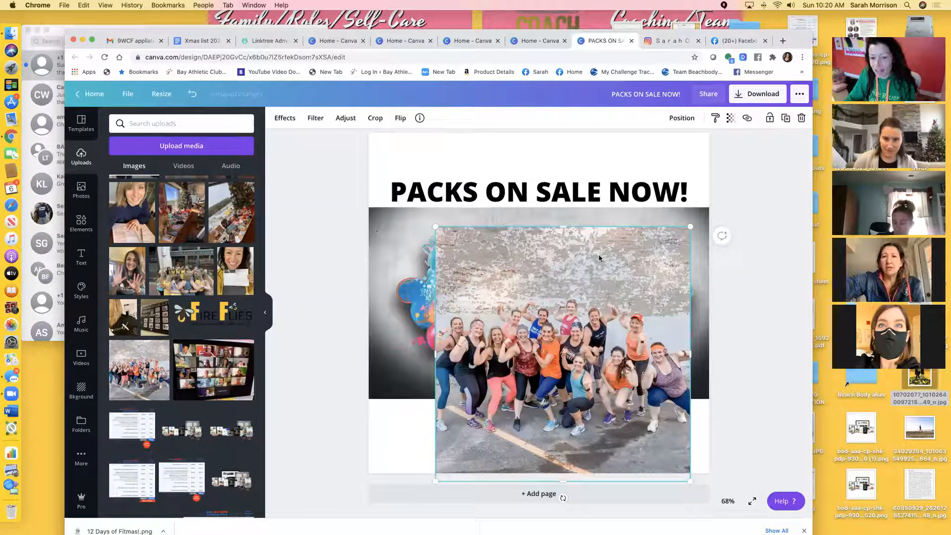
Remove the background from the group photo and move the cut-out to the page's bottom-right corner.
left_click(278, 119)
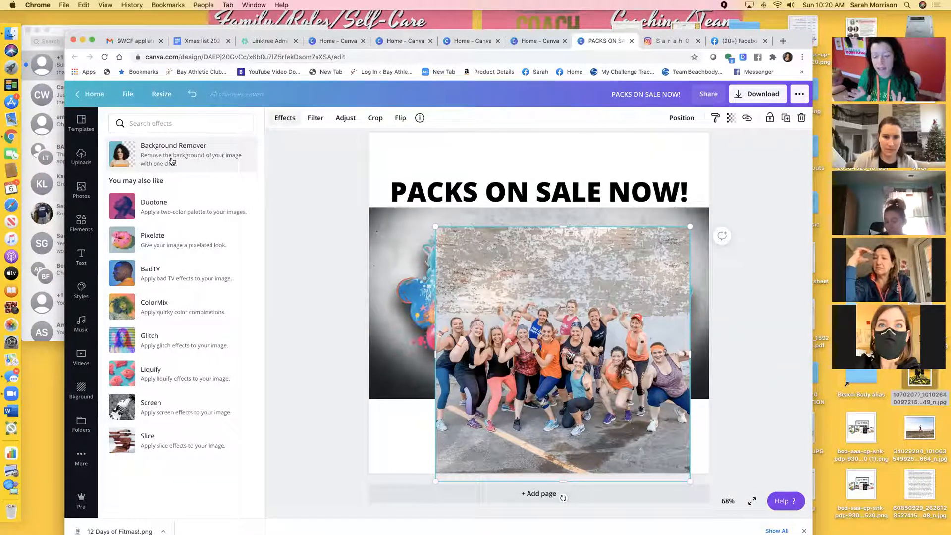
left_click(172, 161)
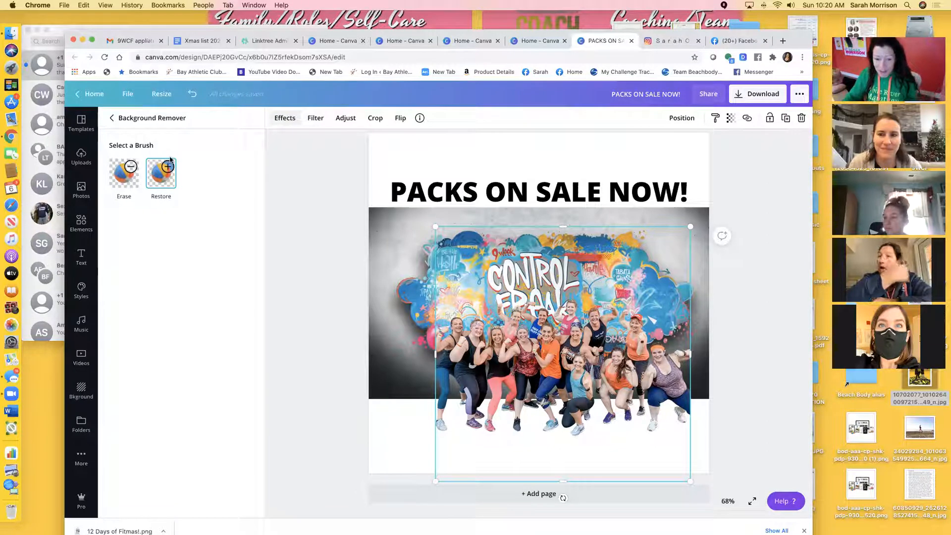
left_click_drag(584, 384, 603, 395)
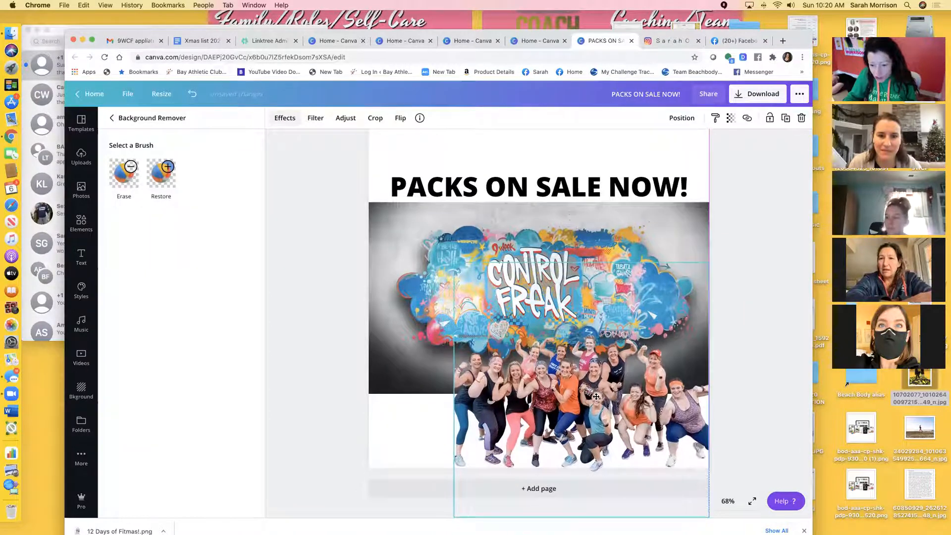
Move the Control Freak image higher on the page and place the heading against the page's top edge.
left_click(577, 184)
left_click_drag(577, 184, 578, 166)
left_click_drag(577, 236, 577, 211)
left_click(763, 387)
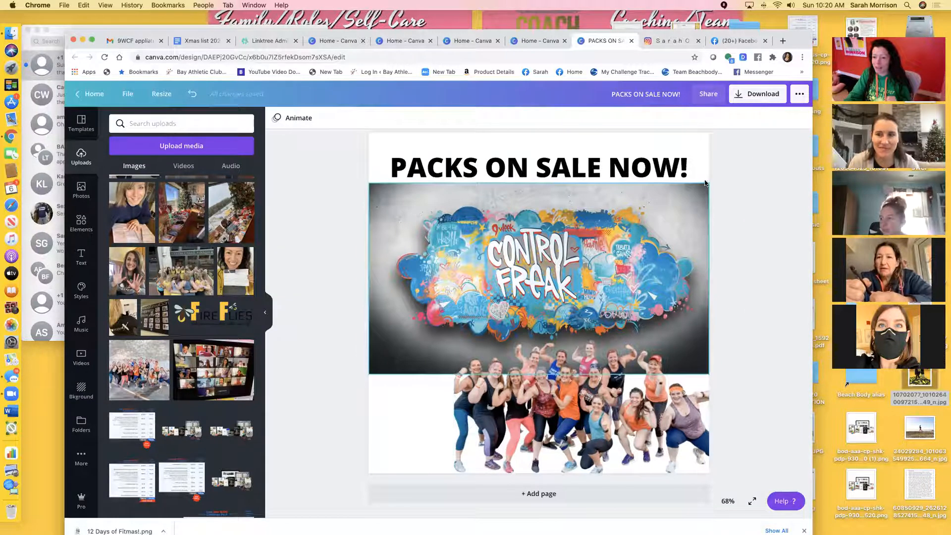
left_click_drag(553, 167, 555, 161)
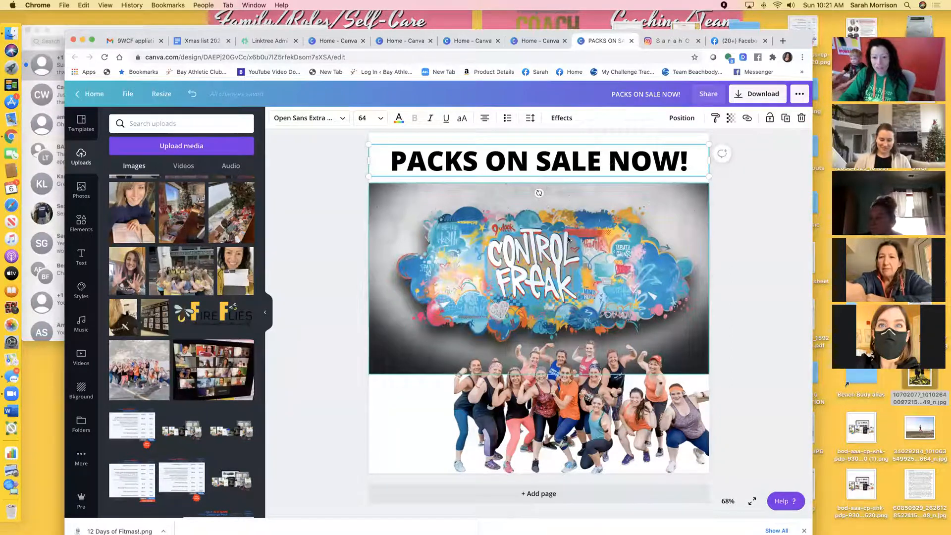
left_click_drag(514, 154, 513, 144)
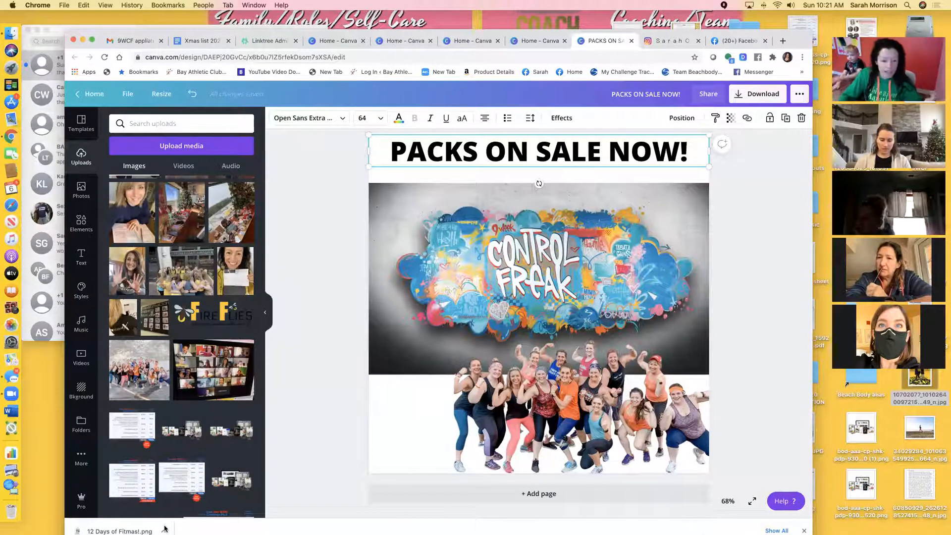
scroll(216, 409, "down", 3)
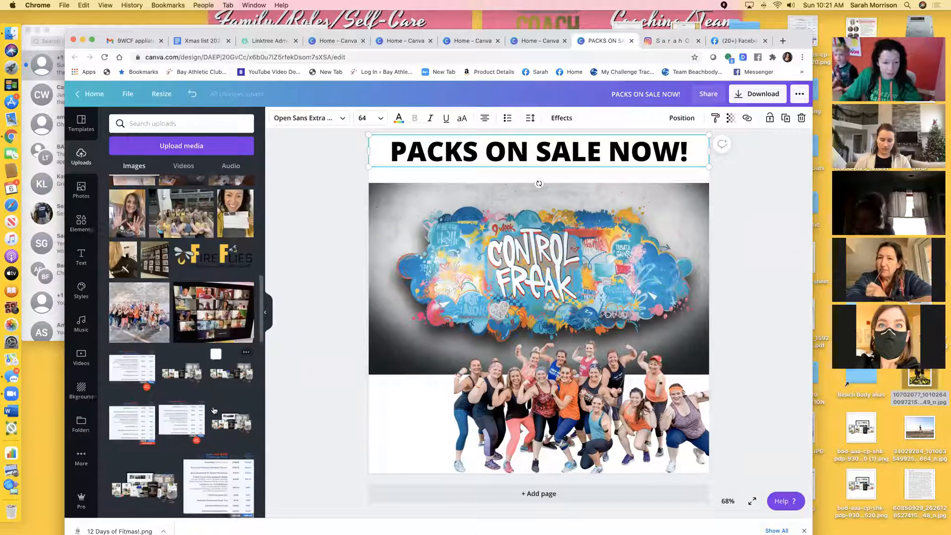
left_click(238, 420)
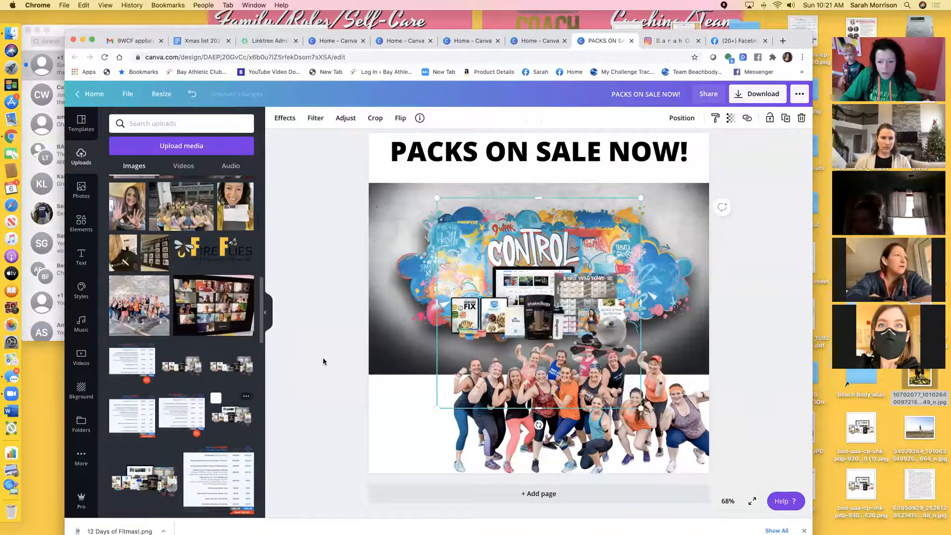
left_click_drag(513, 306, 458, 293)
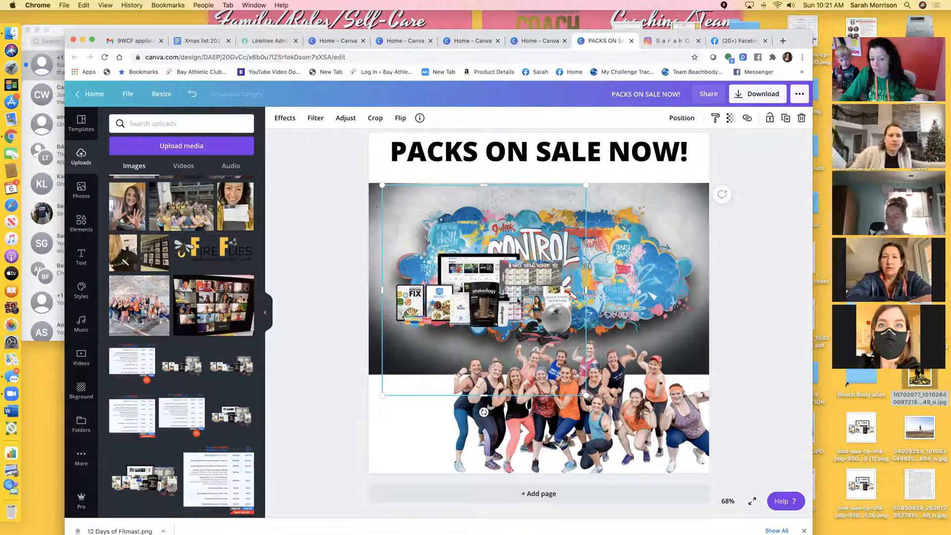
left_click_drag(585, 186, 488, 285)
left_click_drag(445, 340, 665, 192)
key("Delete")
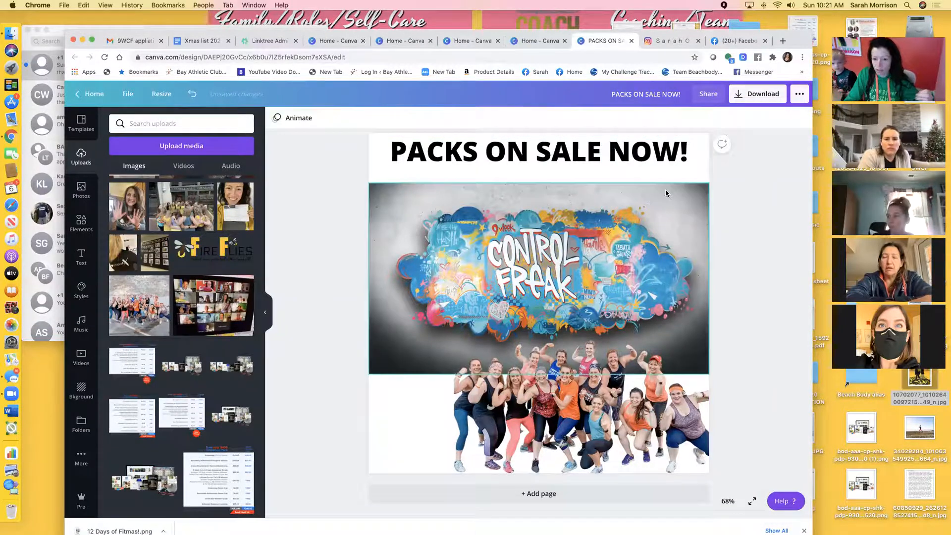
Add the uploaded firefly graphic to the page, shrink it, and place it in the white area beside the group.
scroll(118, 237, "down", 15)
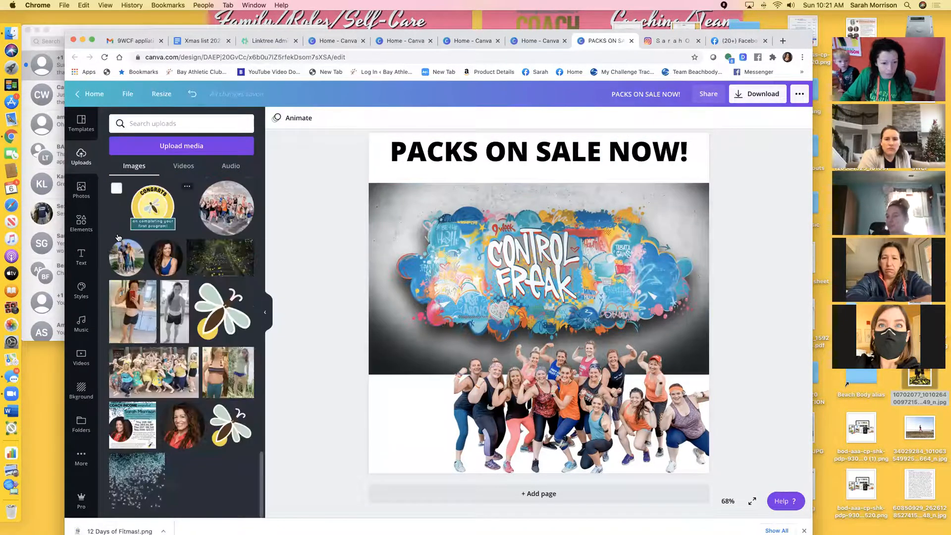
left_click(237, 444)
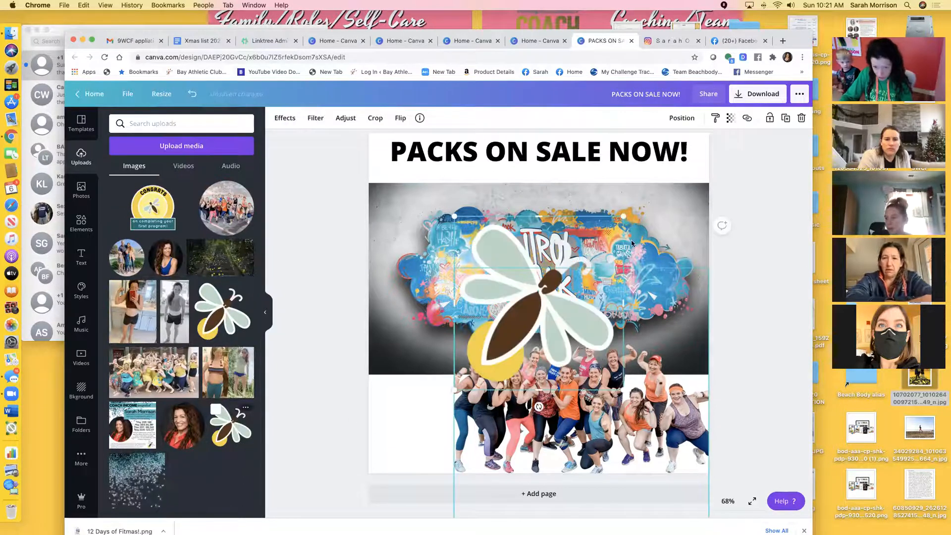
left_click_drag(471, 227, 556, 313)
left_click_drag(580, 357, 419, 430)
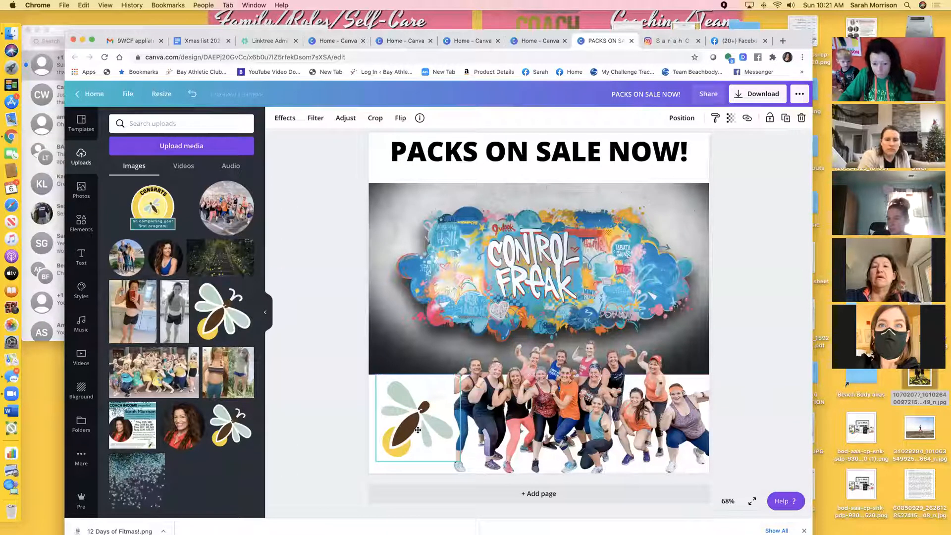
left_click(326, 427)
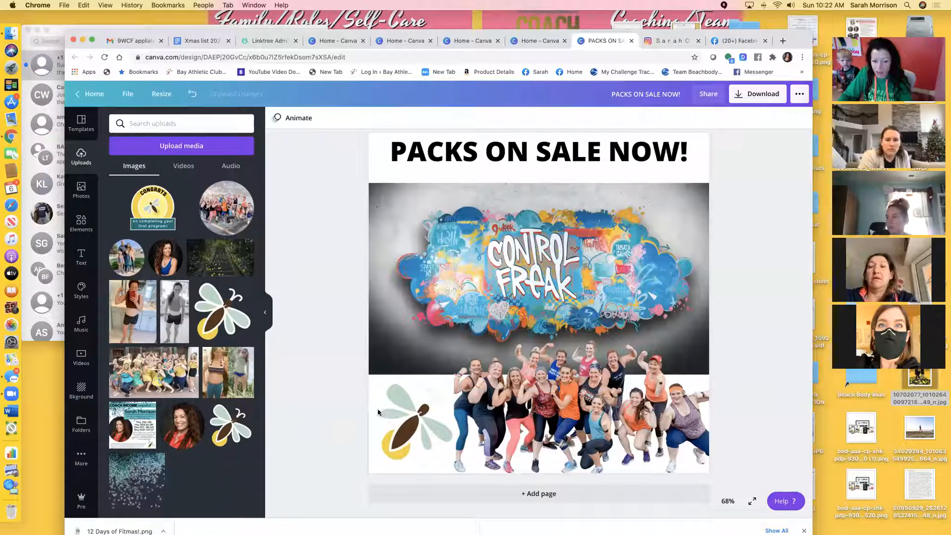
Enlarge the firefly and rotate it in the page's bottom-left corner so its yellow tail points down toward the group.
left_click(428, 418)
left_click_drag(417, 481, 441, 490)
left_click_drag(411, 420, 429, 406)
left_click_drag(450, 359, 459, 338)
left_click_drag(442, 470, 416, 476)
left_click_drag(425, 418, 426, 416)
left_click_drag(382, 349, 378, 348)
mouse_move(432, 425)
left_mouse_down()
mouse_move(430, 407)
mouse_move(432, 425)
left_mouse_up()
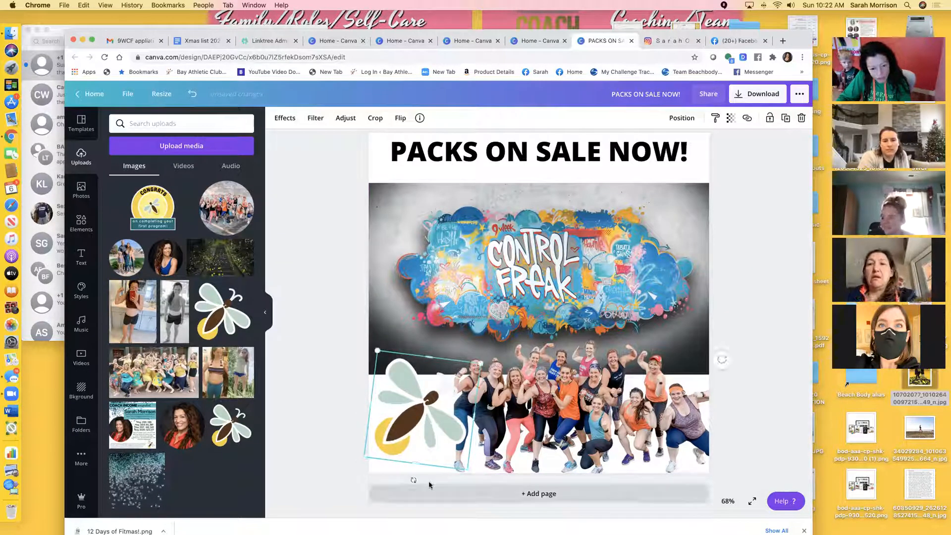
left_click_drag(413, 479, 488, 435)
left_click_drag(416, 421, 417, 422)
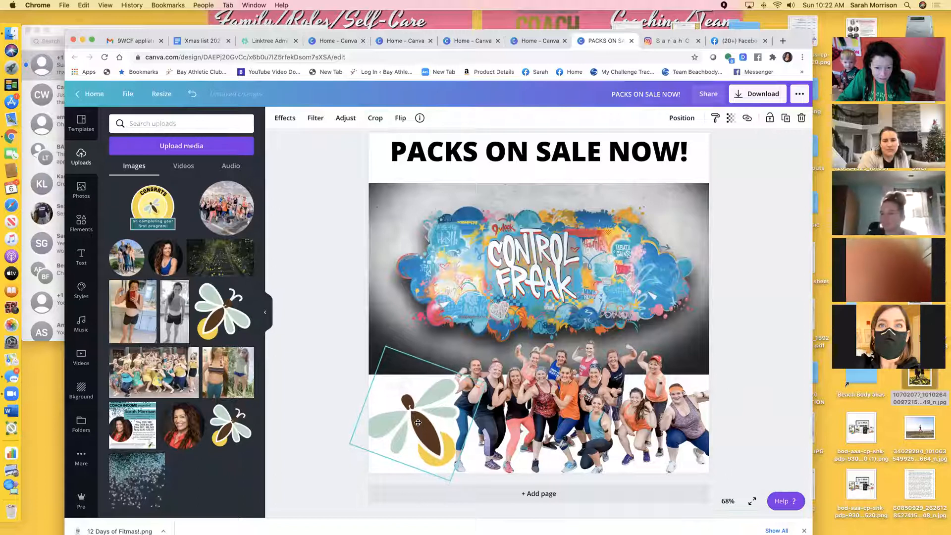
left_click(333, 427)
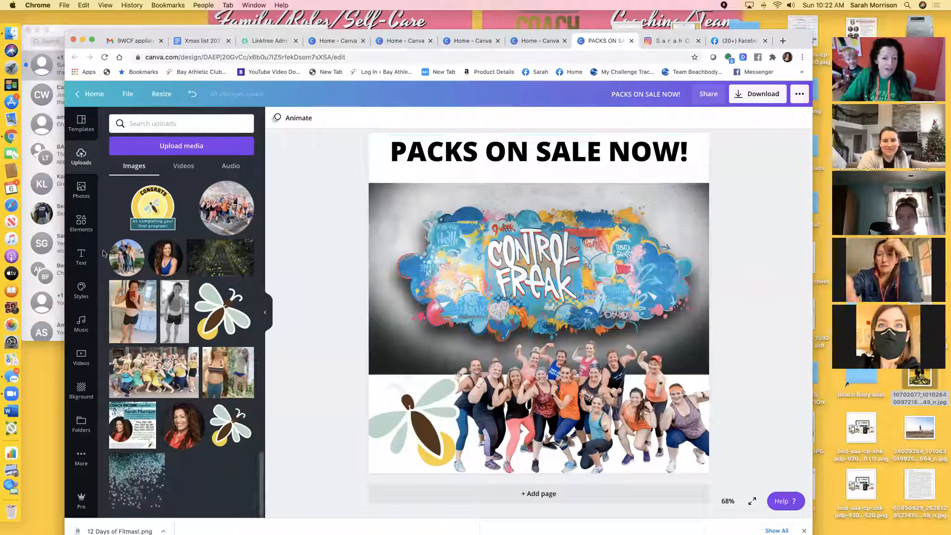
Add a square shape and reshape it into a band behind the heading, spanning slightly more than the page width.
left_click(81, 221)
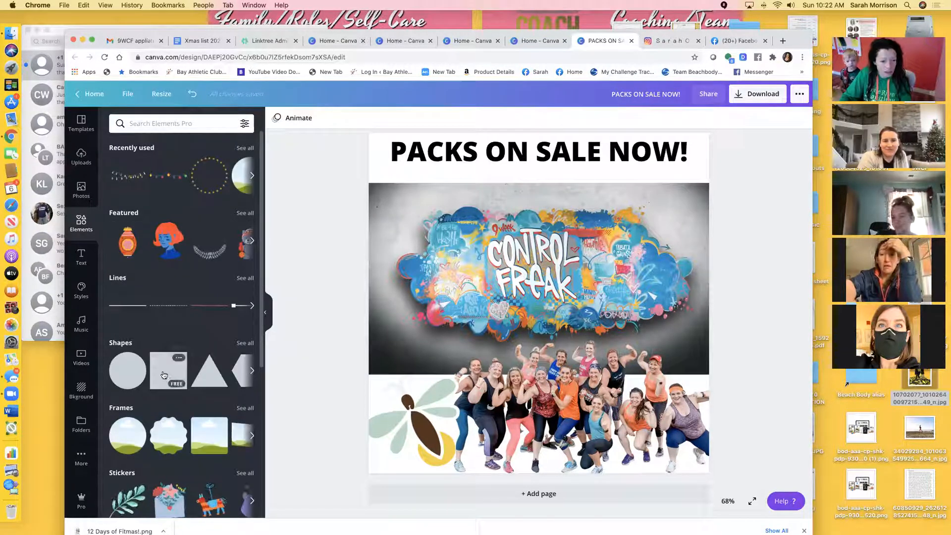
left_click(163, 373)
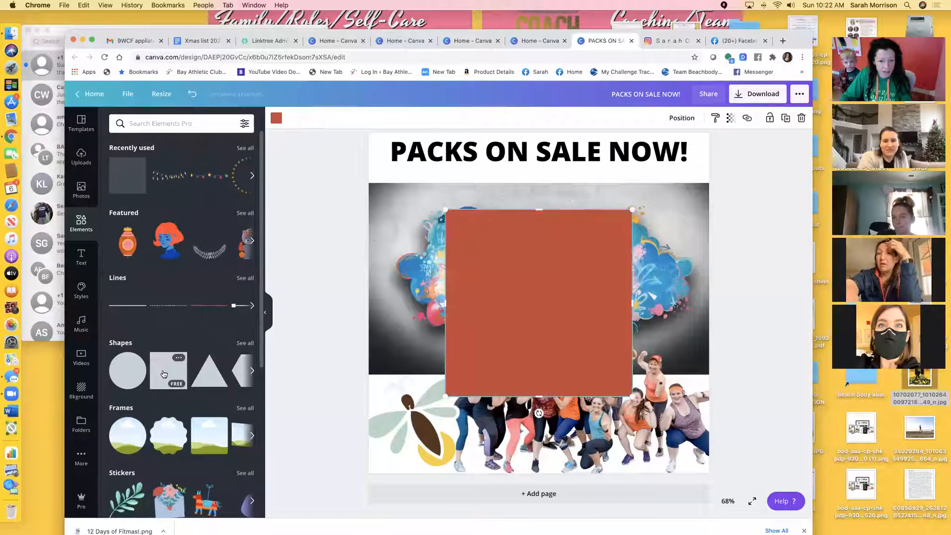
left_click_drag(540, 395, 544, 154)
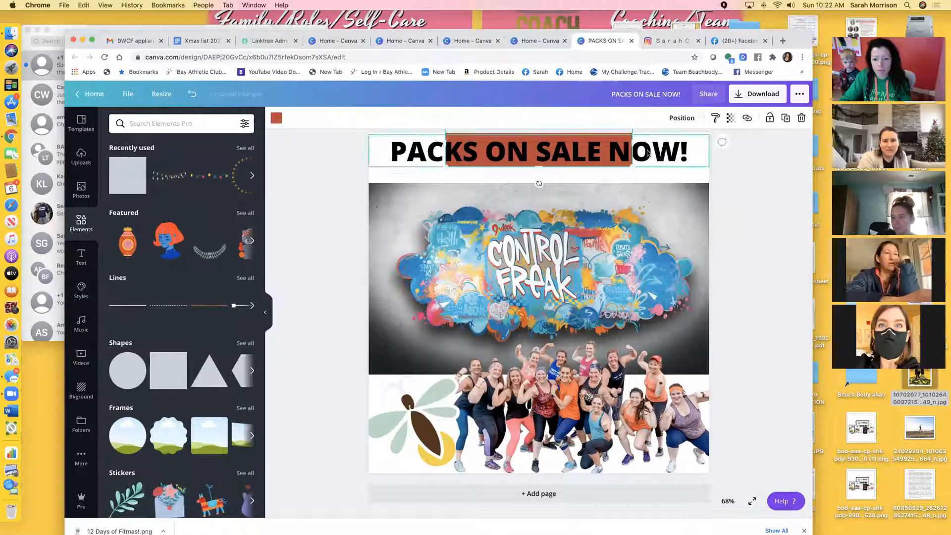
left_click_drag(633, 149, 718, 145)
left_click_drag(446, 148, 347, 149)
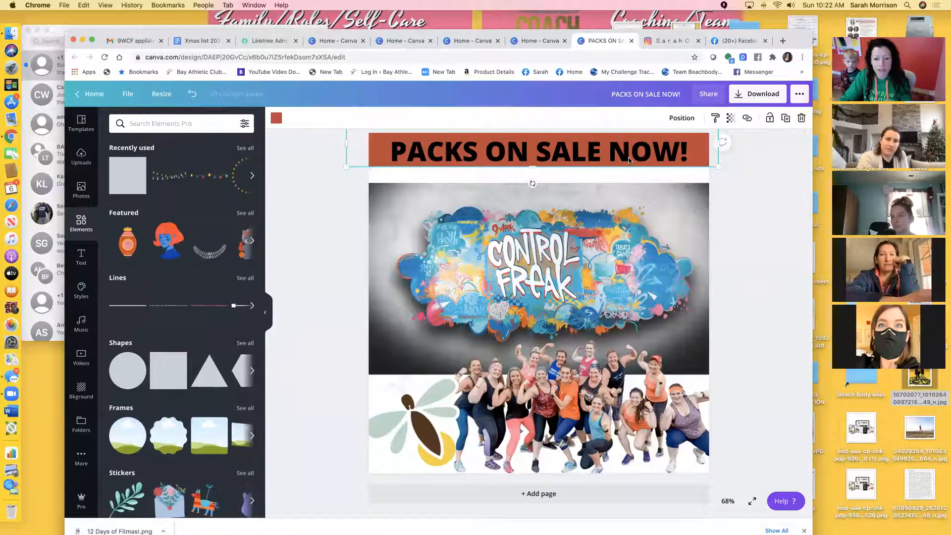
Move the heading off the band, make the band about 198 px high at the page's top, and send it behind the Control Freak image.
left_click_drag(701, 155, 701, 163)
left_click_drag(721, 197, 726, 263)
left_click(666, 176)
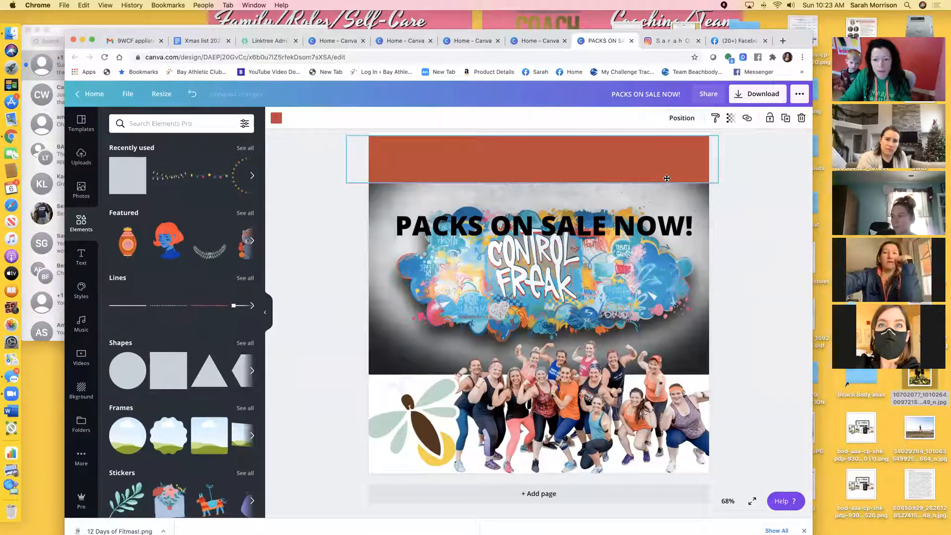
left_click_drag(666, 178, 667, 187)
left_click_drag(532, 132, 532, 123)
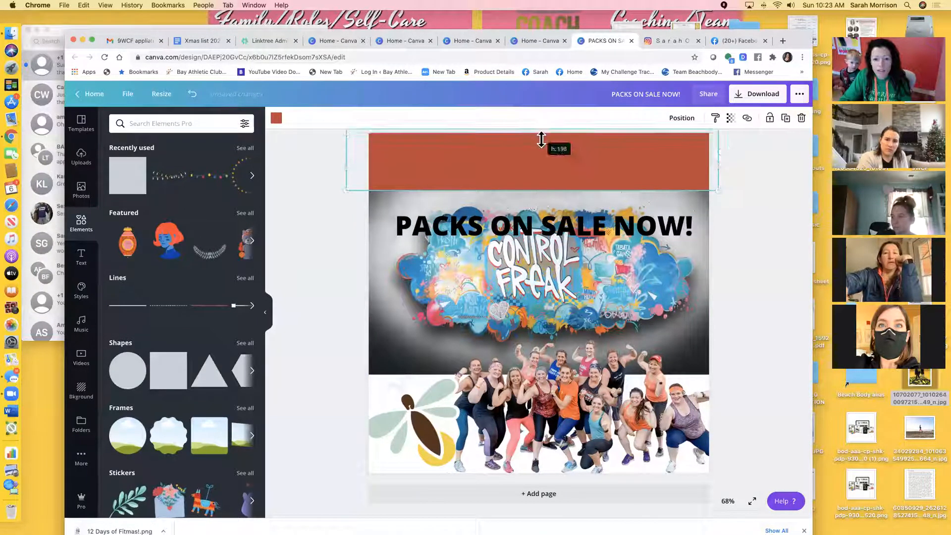
right_click(566, 154)
left_click(608, 235)
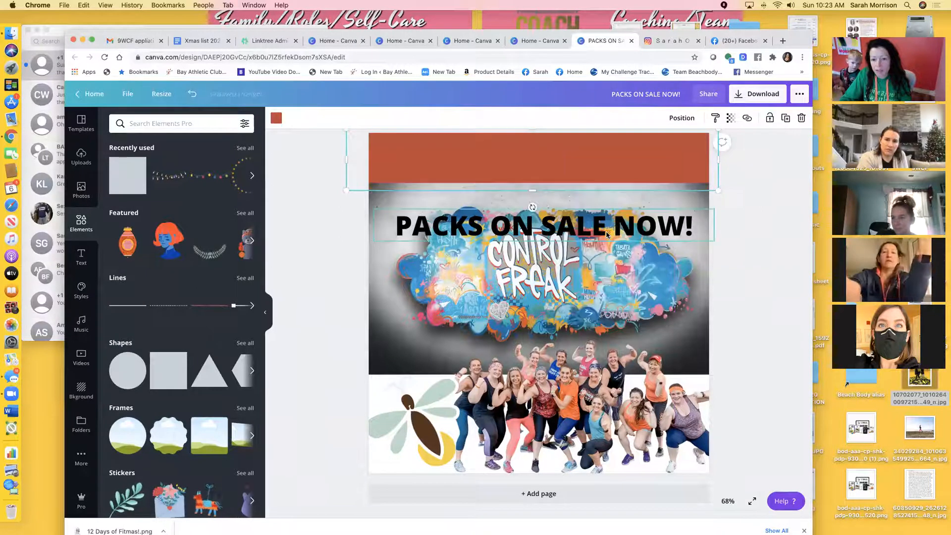
Move the heading back onto the band, centered horizontally near the page's top edge.
left_click(747, 249)
left_click_drag(557, 226, 549, 155)
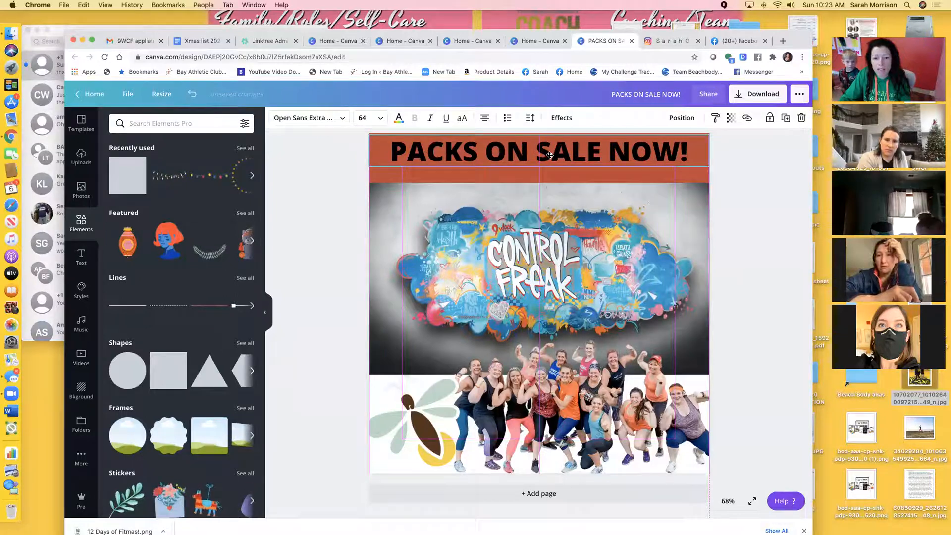
left_click_drag(550, 155, 549, 153)
Recolor the band behind the heading with the yellow from the firefly's photo colors.
left_click(419, 173)
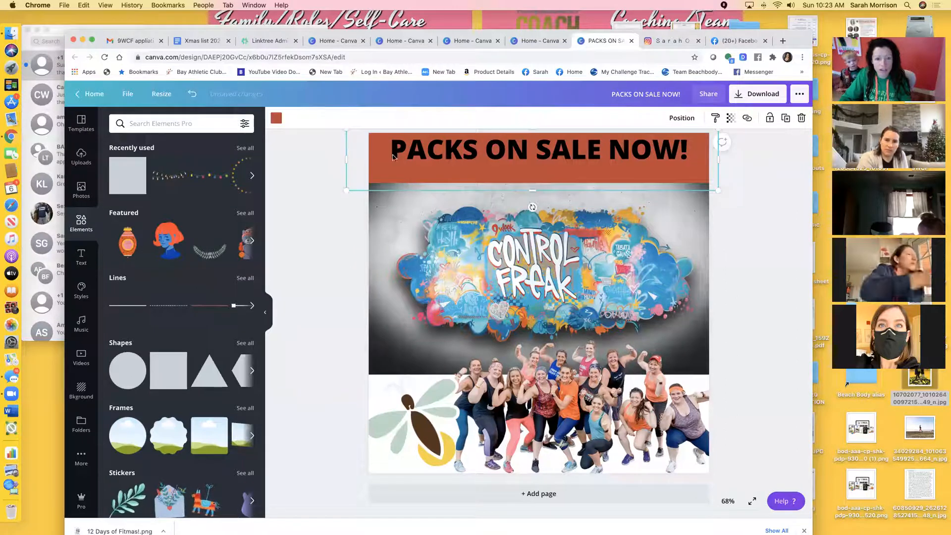
left_click(276, 118)
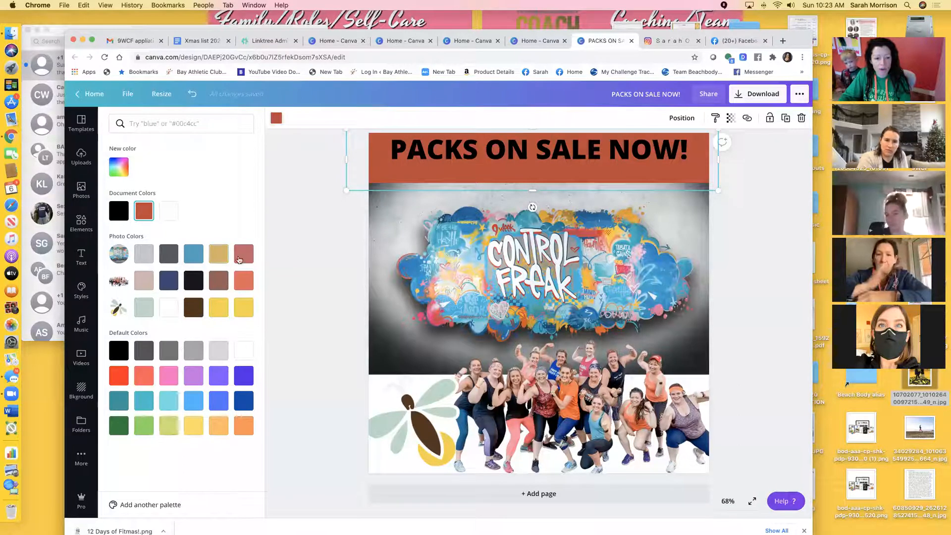
left_click(140, 314)
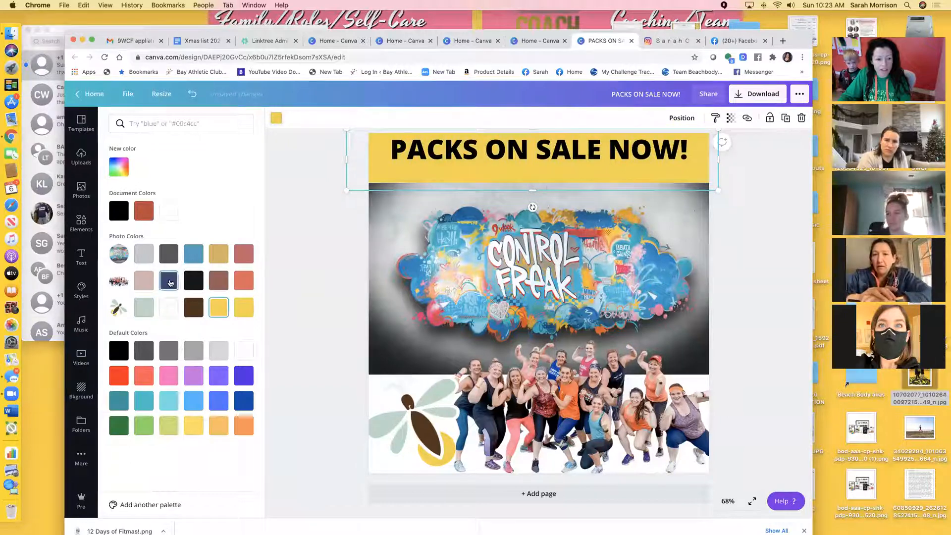
Try several photo colors on the band behind the heading, finishing with the brown from the group photo's colors.
left_click(168, 282)
left_click(140, 283)
left_click(143, 253)
left_click(174, 255)
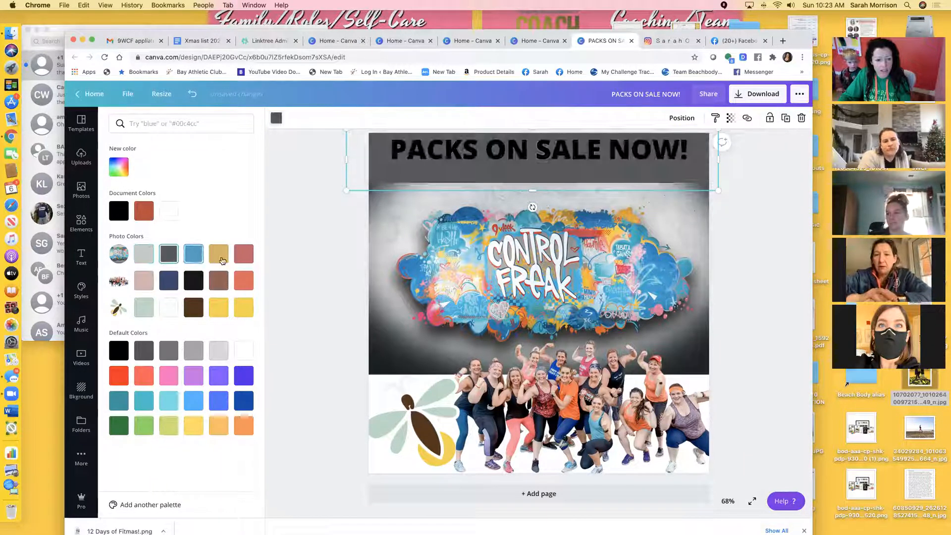
left_click(221, 255)
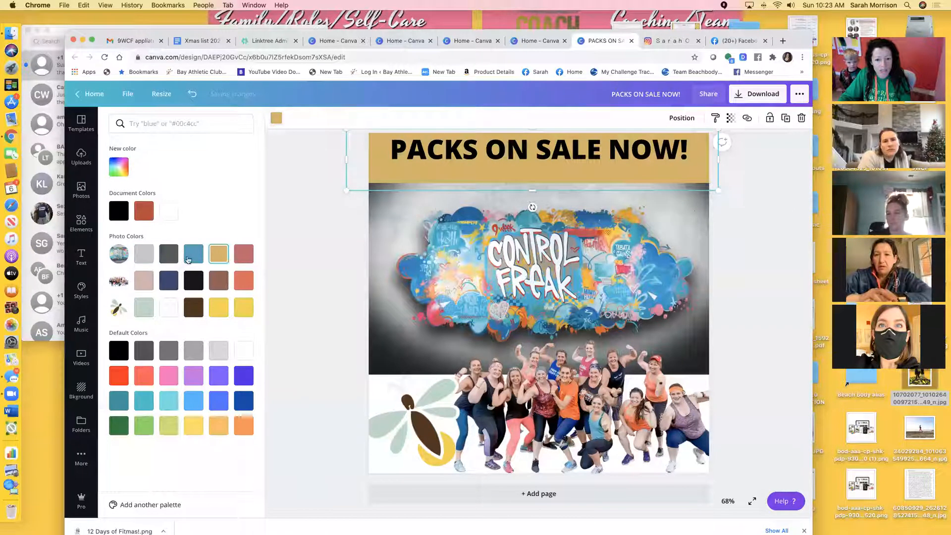
left_click(187, 260)
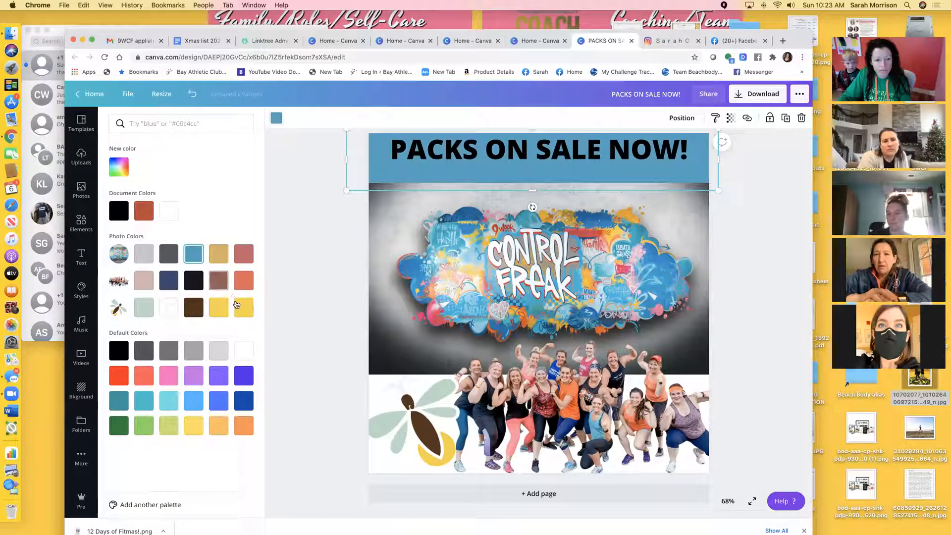
left_click(244, 260)
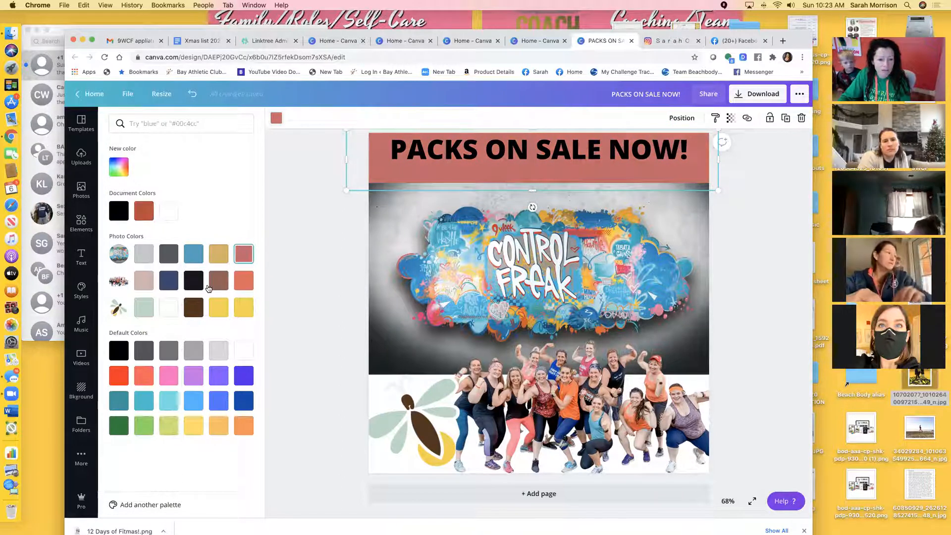
left_click(194, 286)
left_click(218, 285)
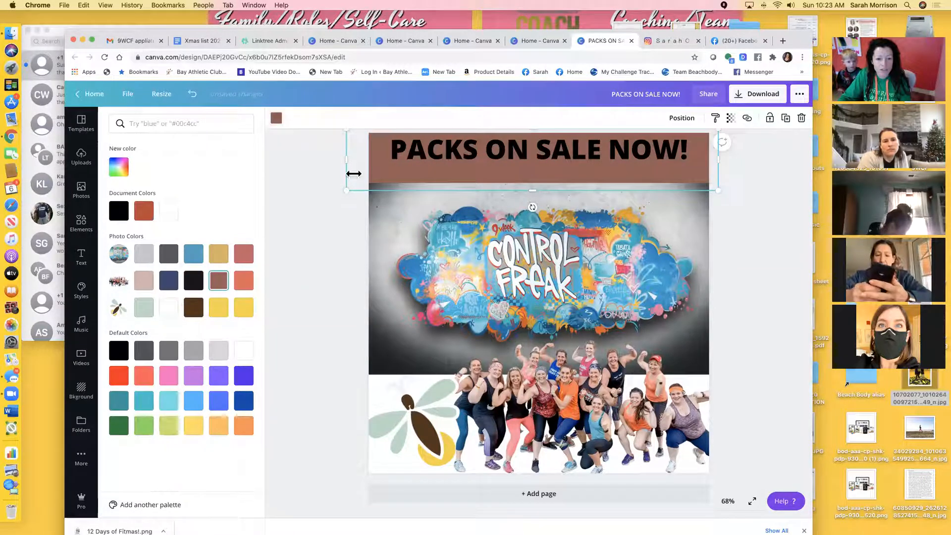
Try the light gray and the rose from the Control Freak image's photo colors on the heading text.
left_click(424, 156)
left_click_drag(392, 147, 696, 152)
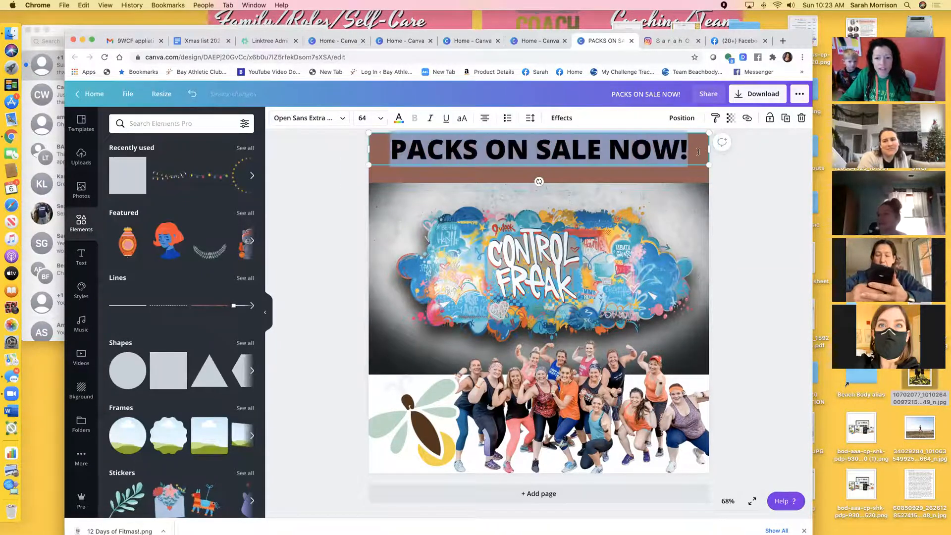
left_click(399, 122)
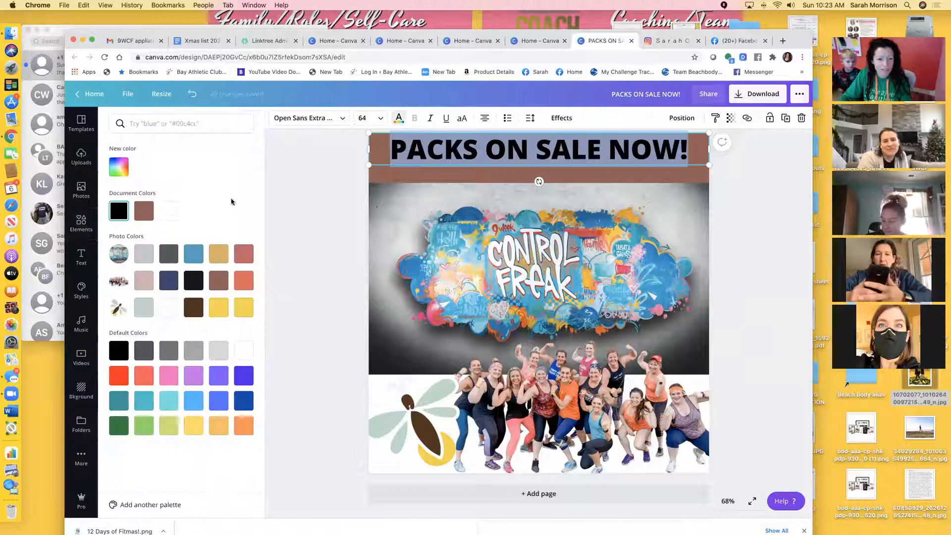
left_click(141, 255)
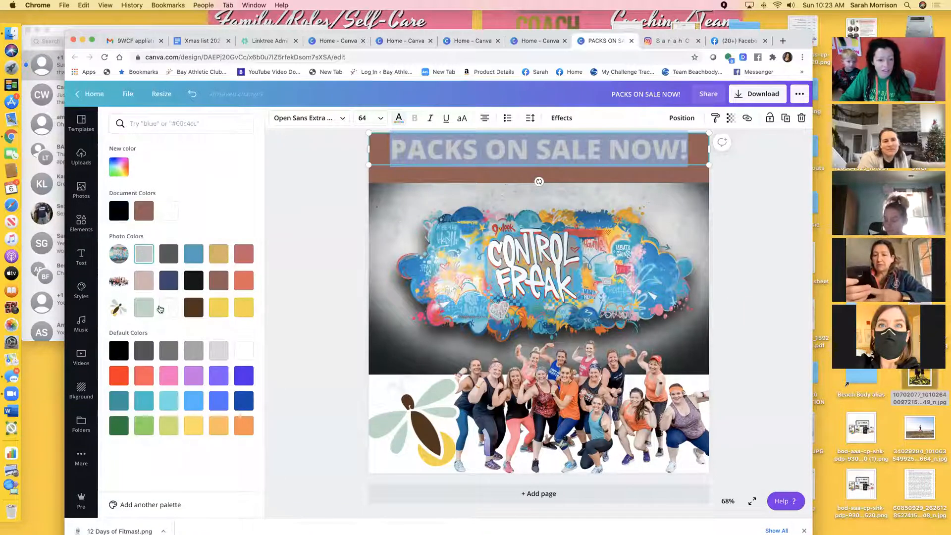
left_click(252, 260)
left_click(319, 253)
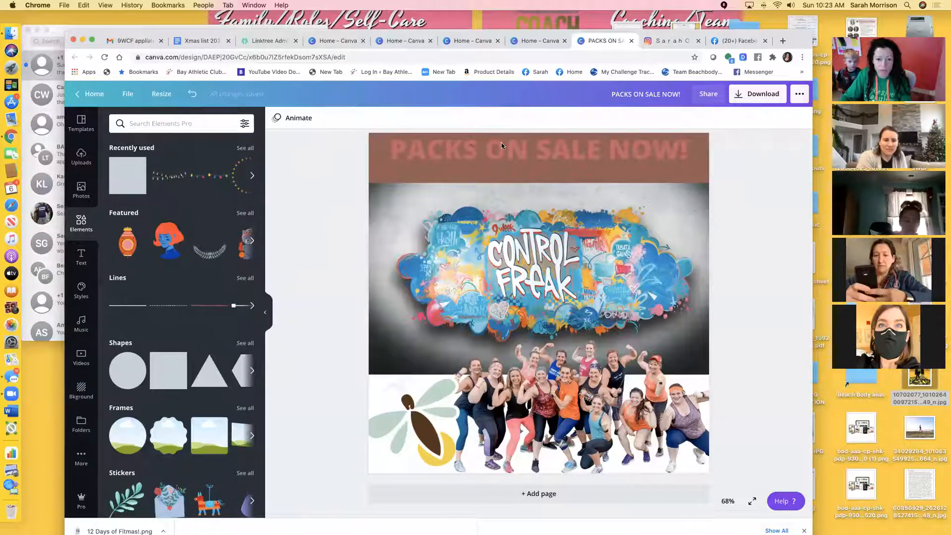
Recolor the heading text with the pale green from the firefly's photo colors.
left_click(474, 151)
left_click(399, 120)
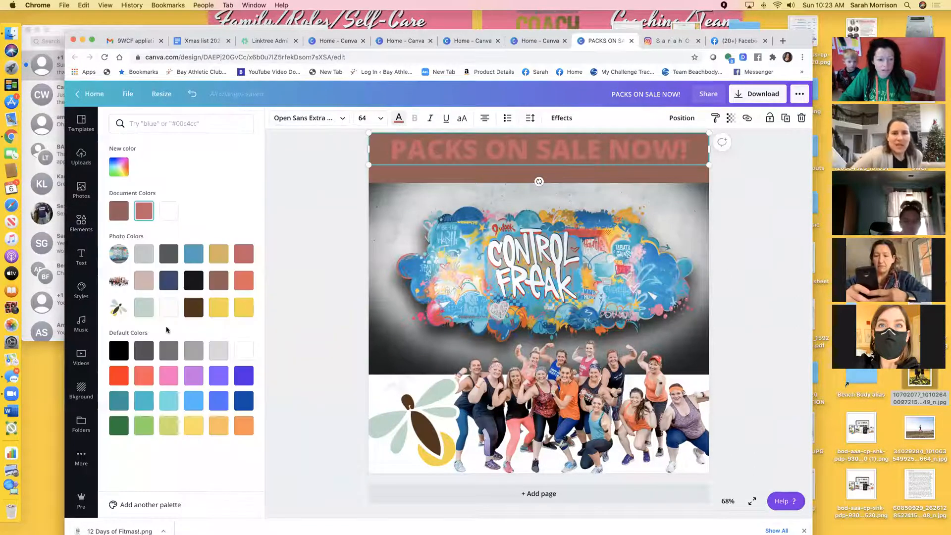
left_click(143, 307)
left_click(293, 275)
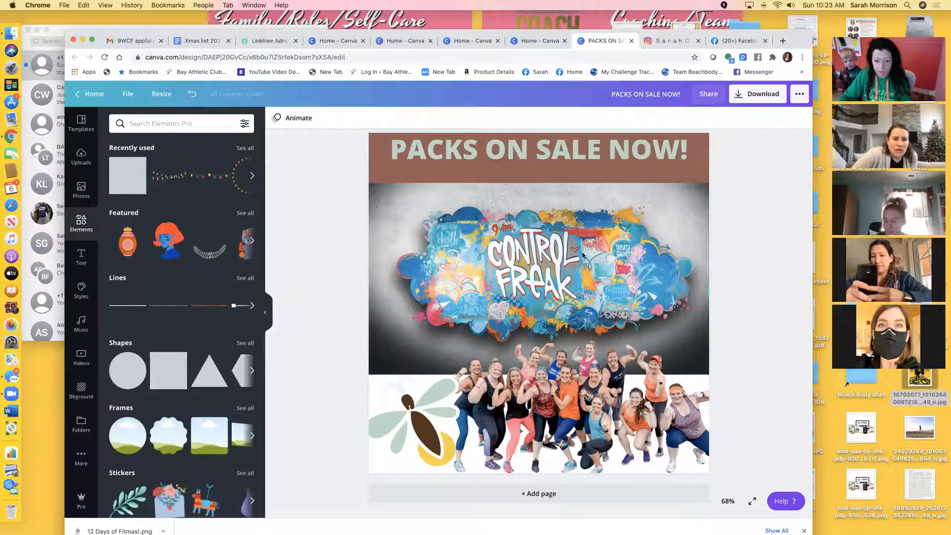
Add a subheading text box and enter the draft line "drop a screenshot of your".
left_click(83, 258)
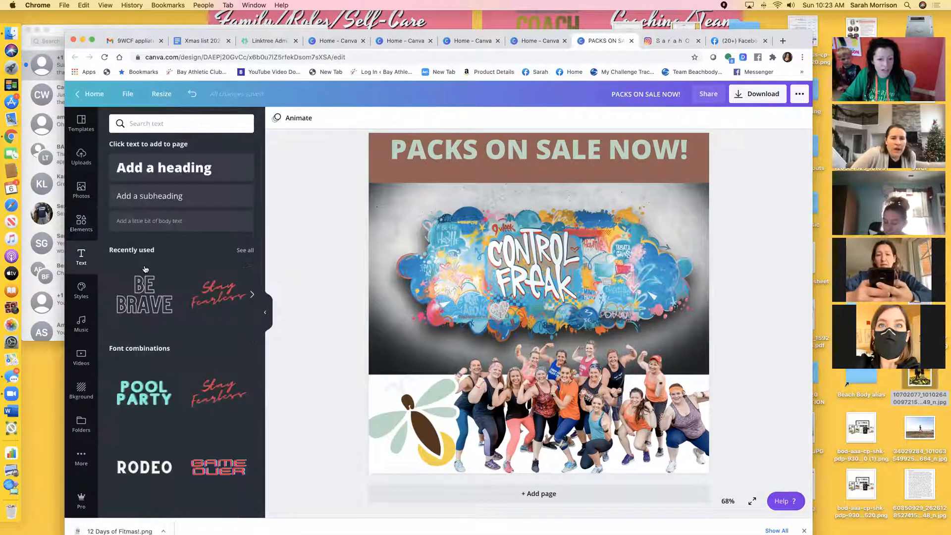
left_click(169, 197)
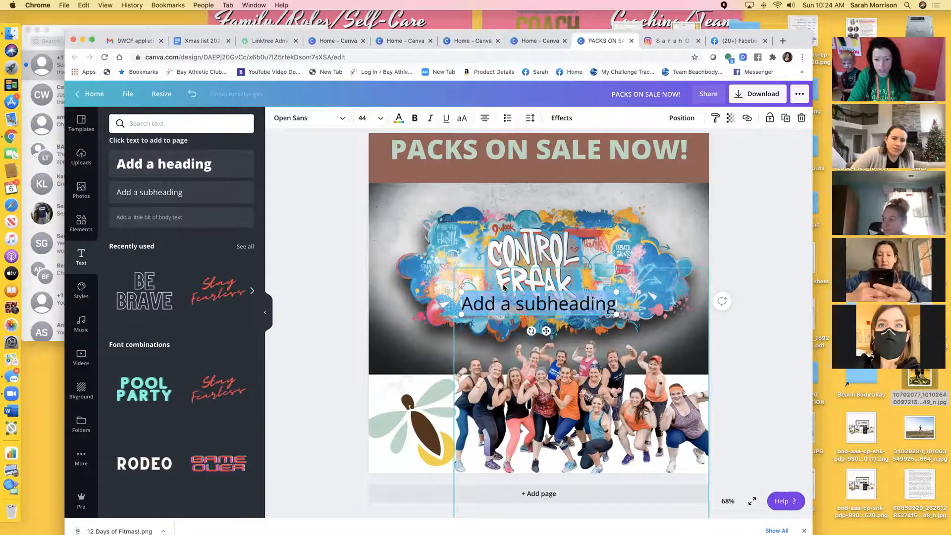
type("drop your o")
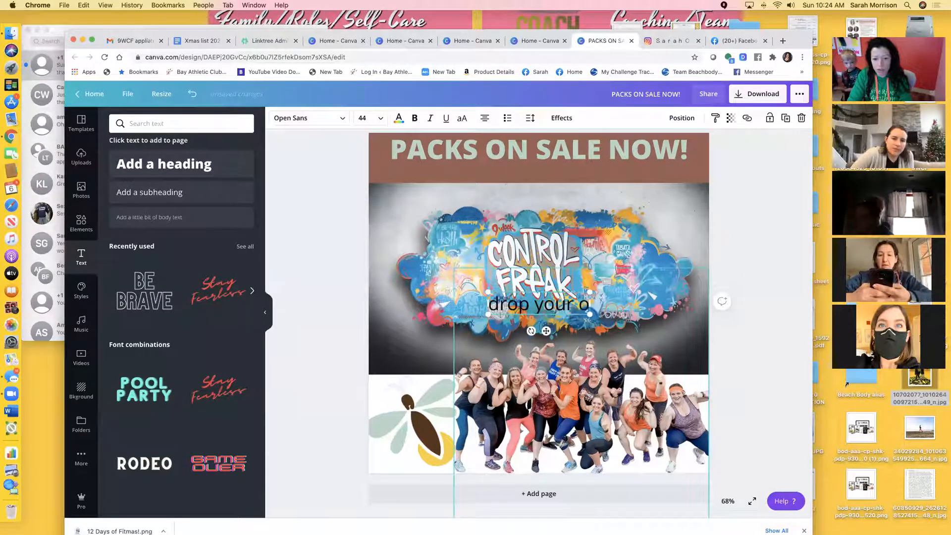
key("BackSpace")
key("BackSpace")
key("BackSpace")
key("BackSpace")
key("BackSpace")
key("BackSpace")
type("a screen")
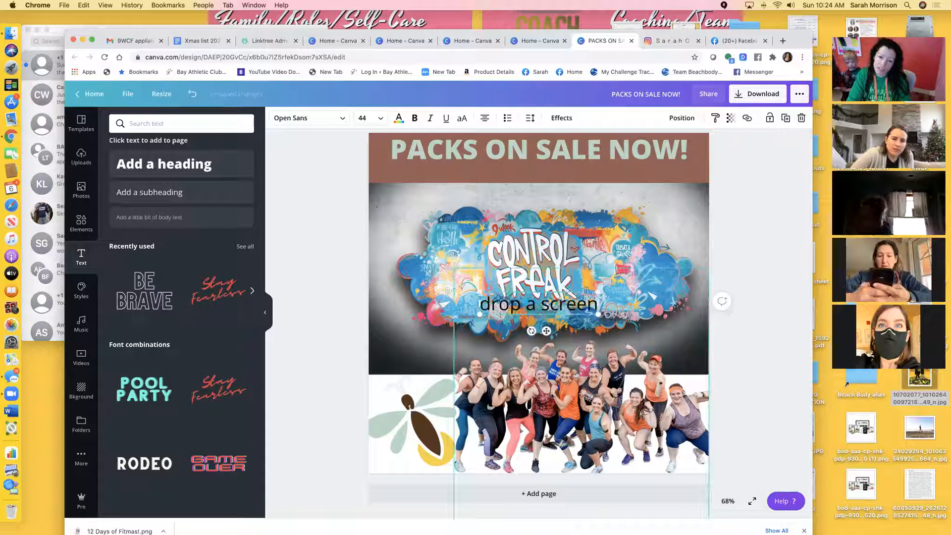
type("shot of your")
key("BackSpace")
key("BackSpace")
key("BackSpace")
type("our")
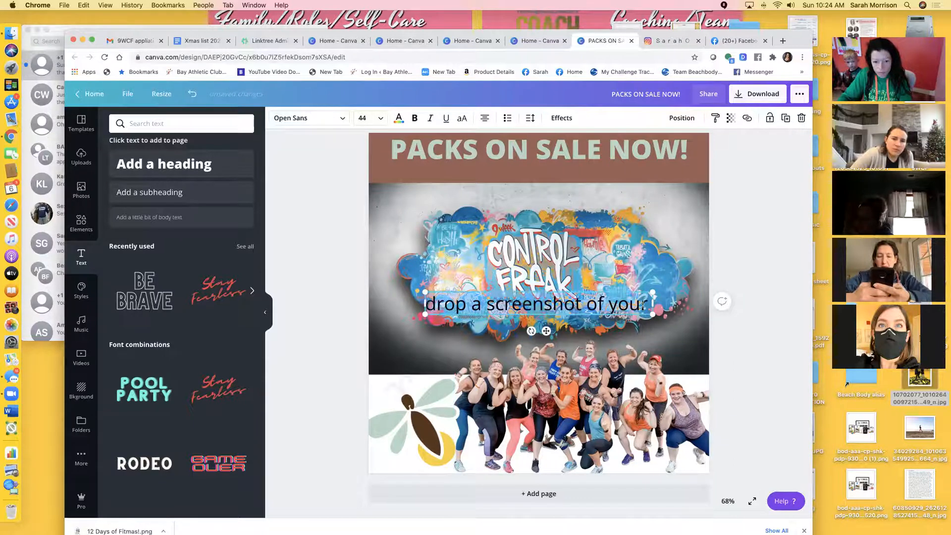
Replace the subheading's draft line with "word is packs go on sale at 6pm PST tonight".
key("BackSpace")
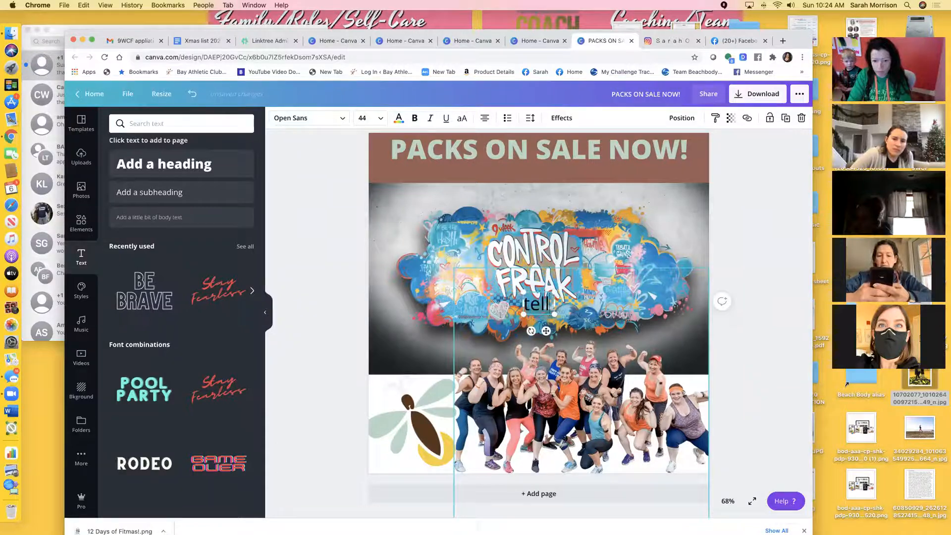
key("BackSpace")
key("BackSpace")
key("BackSpace")
key("BackSpace")
key("BackSpace")
key("BackSpace")
key("BackSpace")
key("BackSpace")
key("BackSpace")
key("BackSpace")
key("BackSpace")
key("BackSpace")
key("BackSpace")
key("BackSpace")
type("wor")
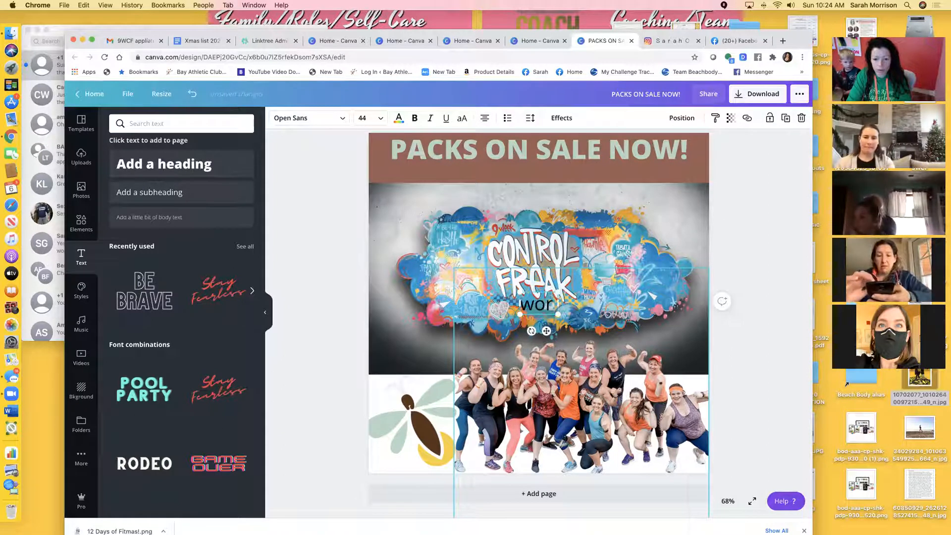
type("kd is packs g")
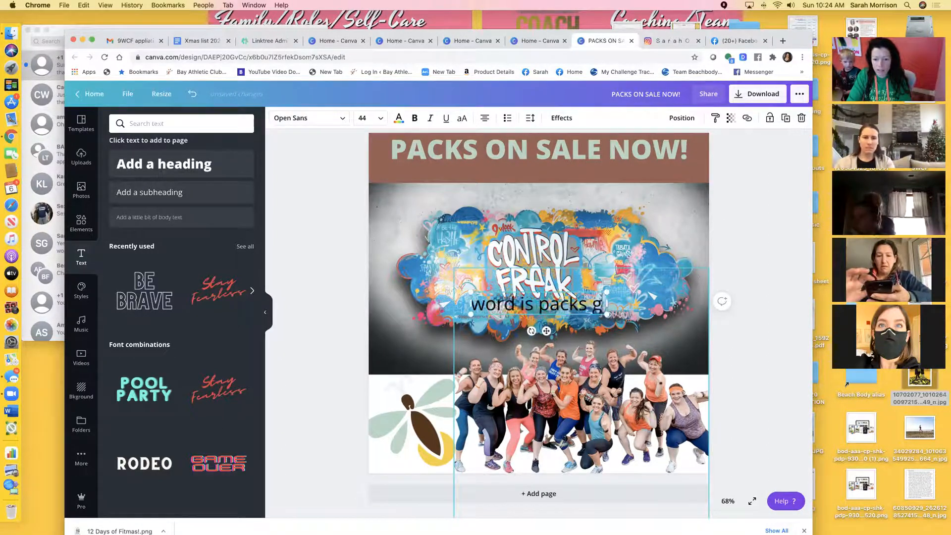
type("o on sale at 6pm")
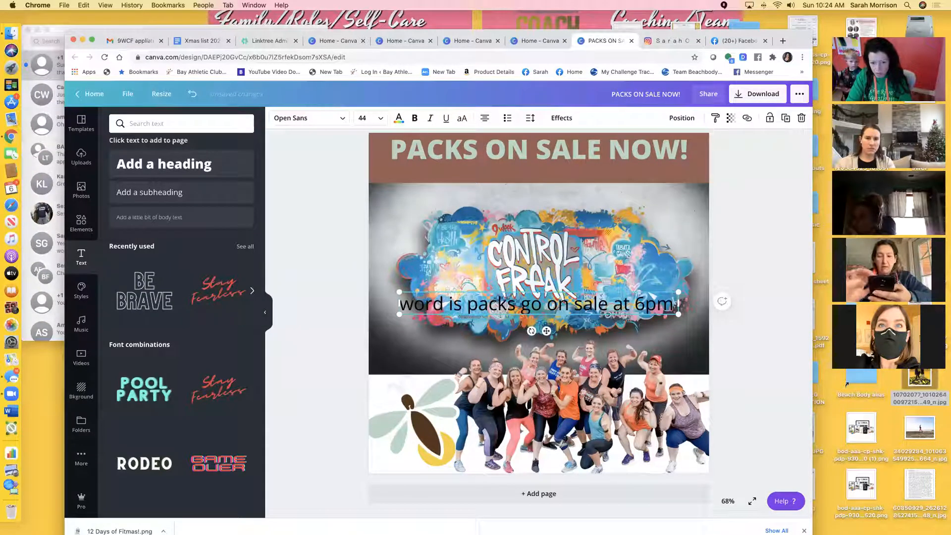
type(" PST tonight")
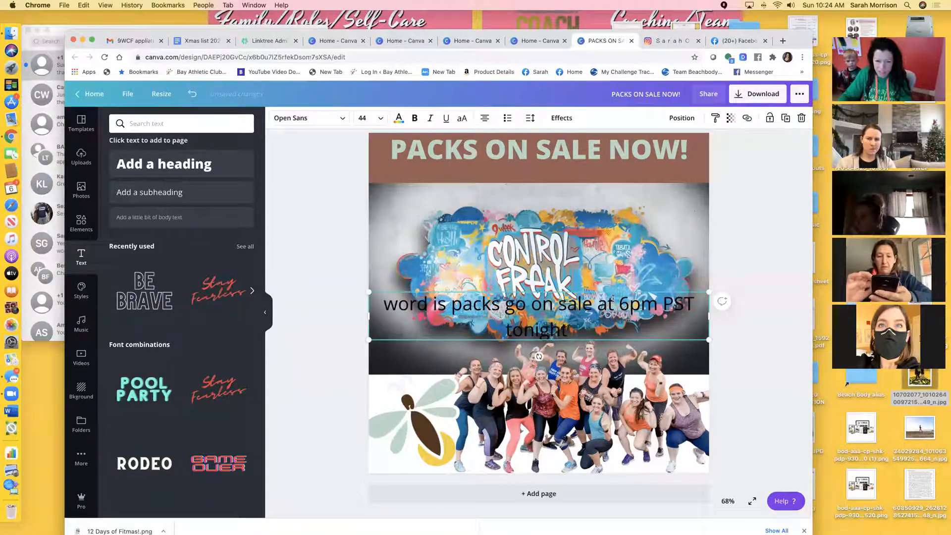
Recolor the whole subheading with the pale green from the firefly's photo colors.
left_click_drag(575, 329, 382, 303)
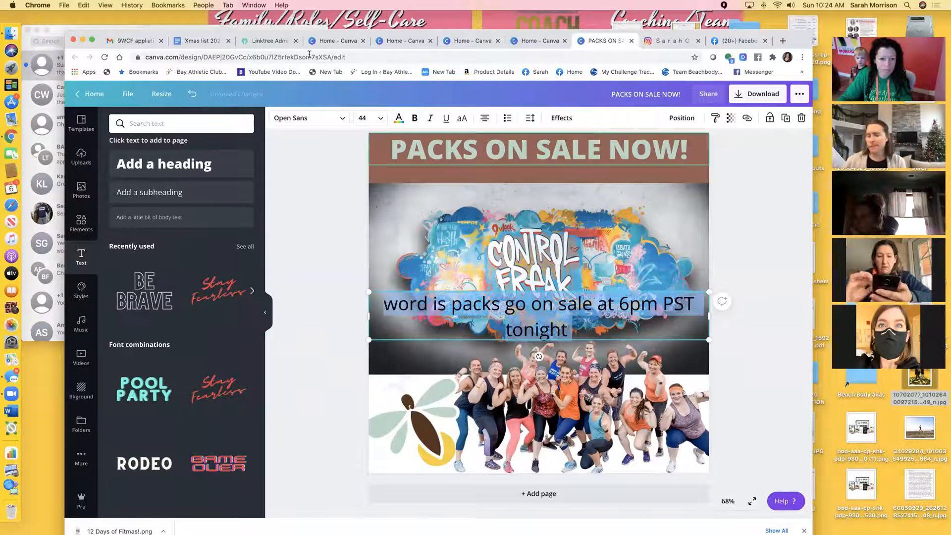
left_click(399, 120)
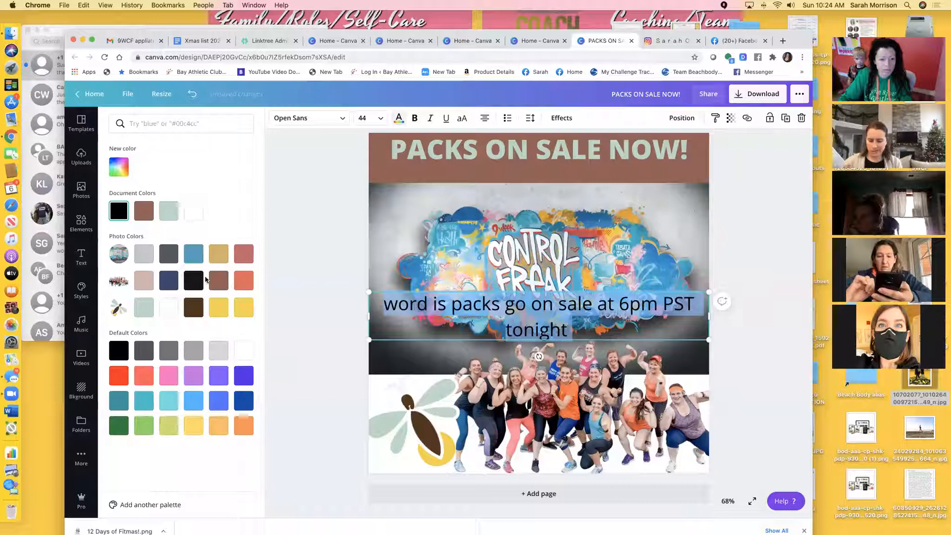
left_click(147, 304)
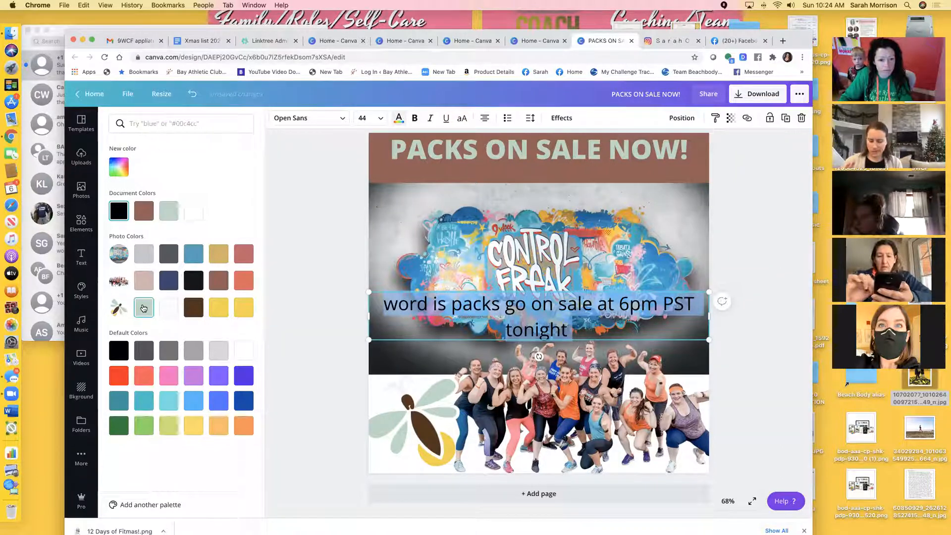
left_click(605, 325)
Set the subheading's font size to 32 and move it onto the brown band directly beneath the heading.
left_click_drag(581, 330, 664, 303)
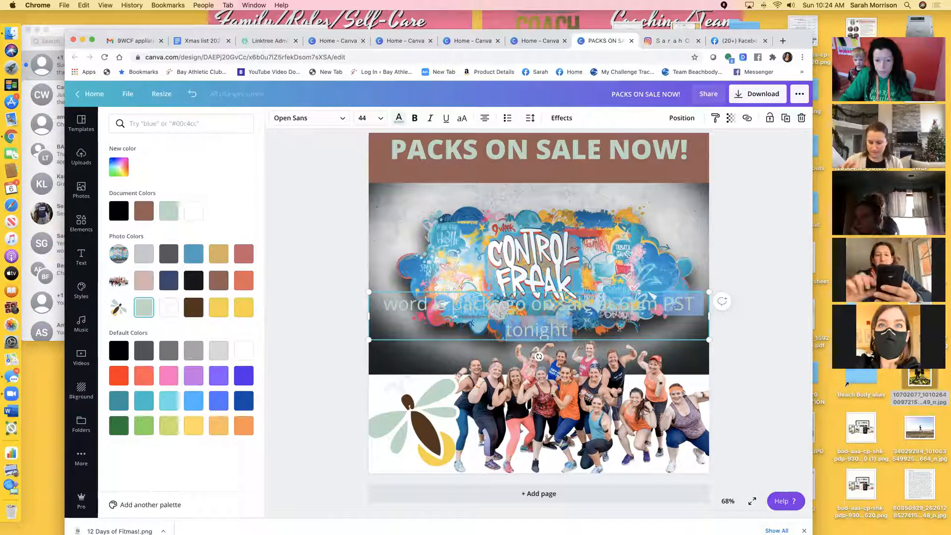
left_click(380, 118)
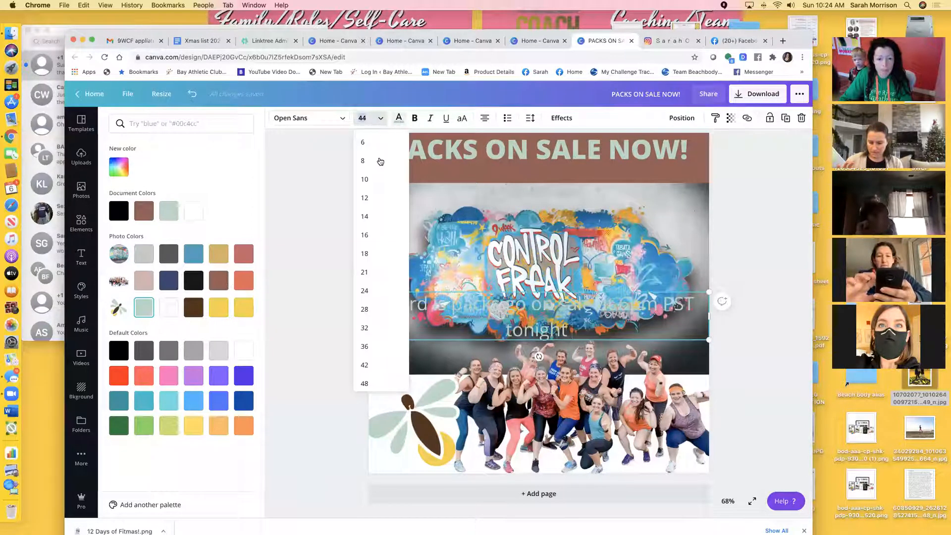
left_click(369, 328)
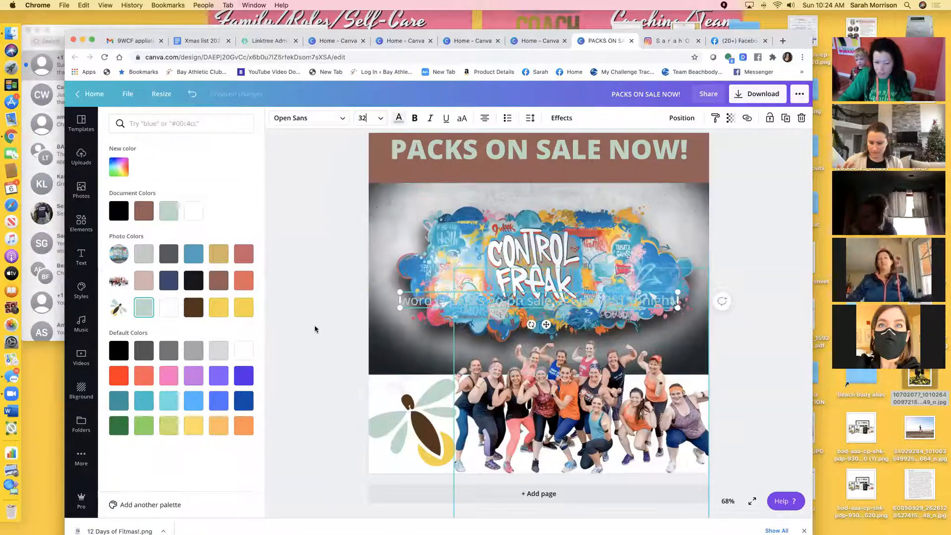
left_click(497, 302)
left_click_drag(643, 306, 640, 176)
Reword the heading to "PACKS TO GO ON SALE EARLY!".
left_click(444, 150)
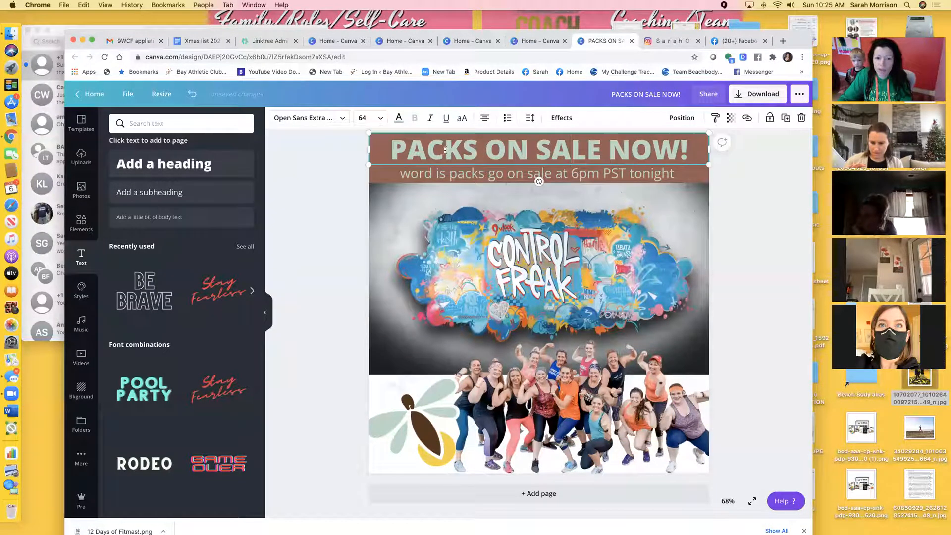
left_click_drag(661, 151, 686, 151)
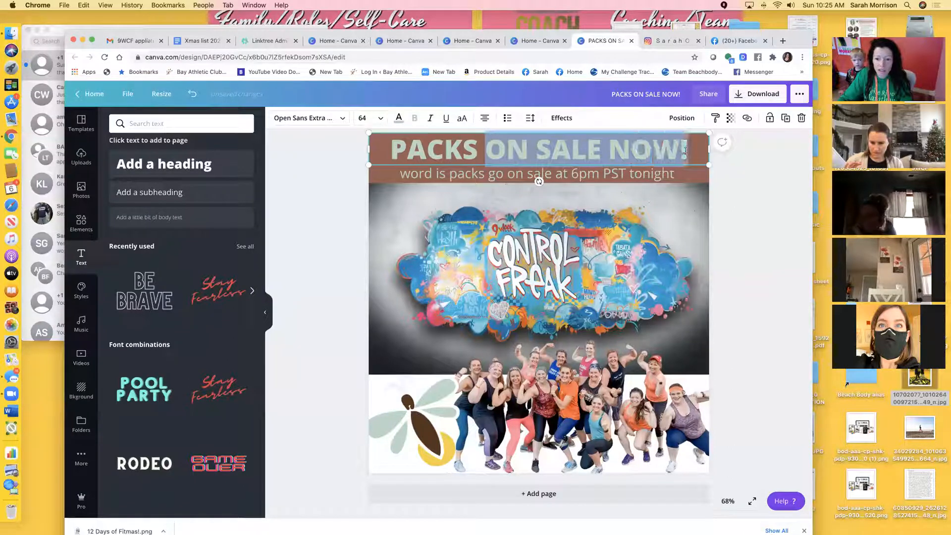
type("ON SALE EARLY!")
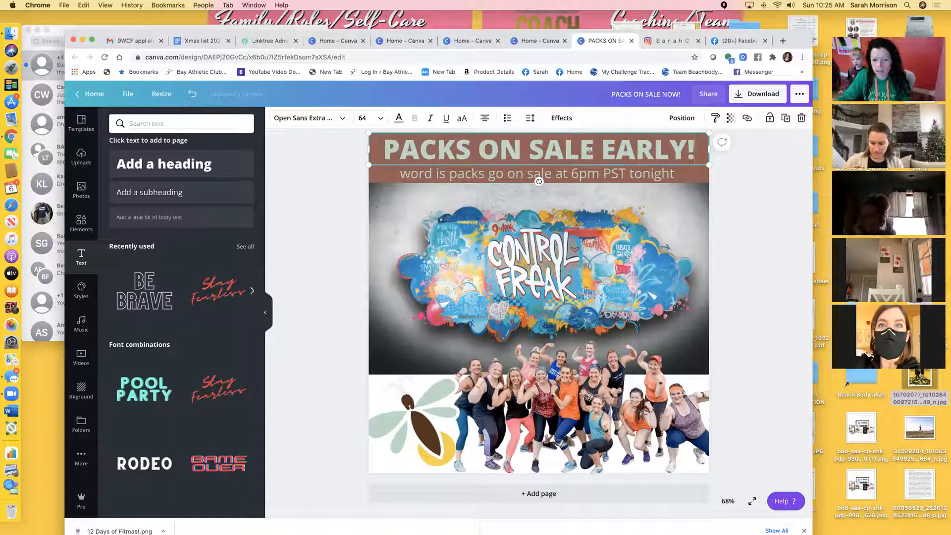
left_click(480, 147)
type("TO GO")
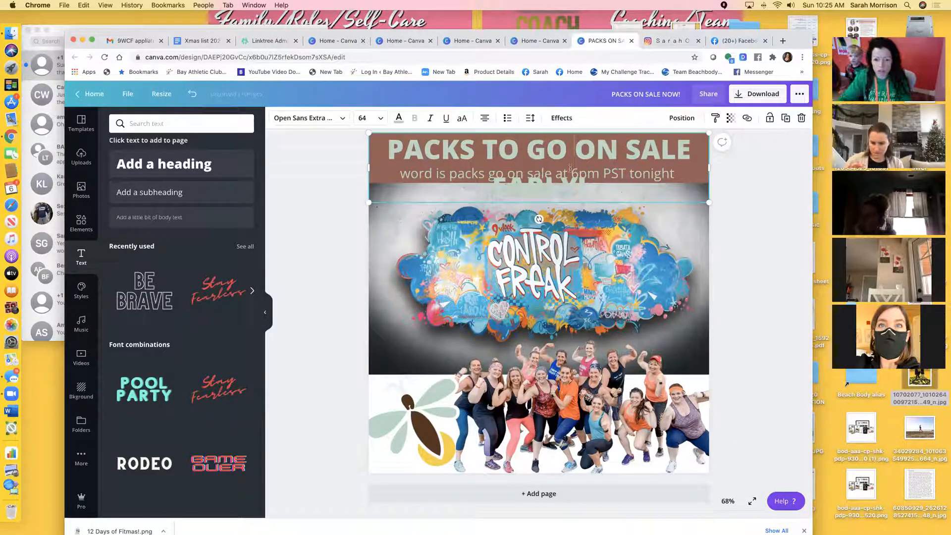
Reduce the heading's font size to 48 and shift the two text lines closer together within the band.
key("super+a")
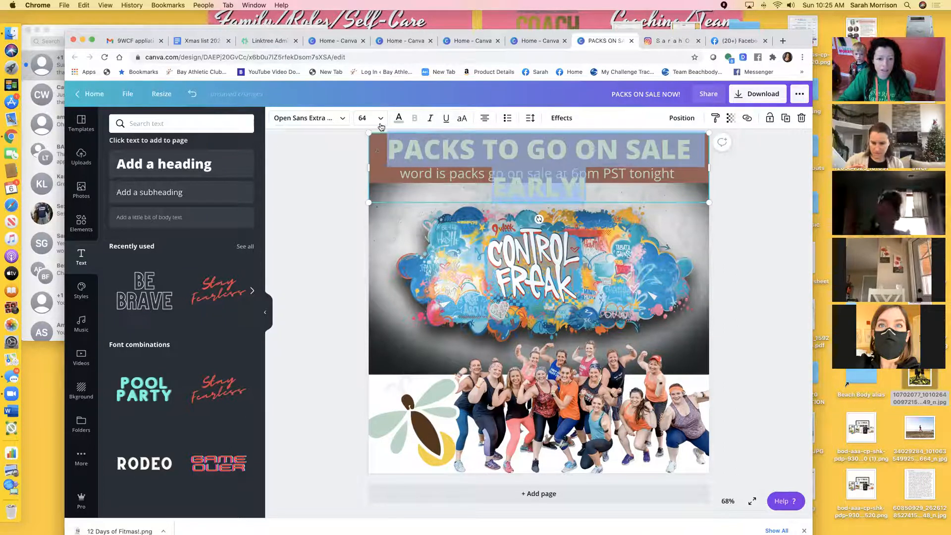
left_click(369, 118)
left_click(364, 242)
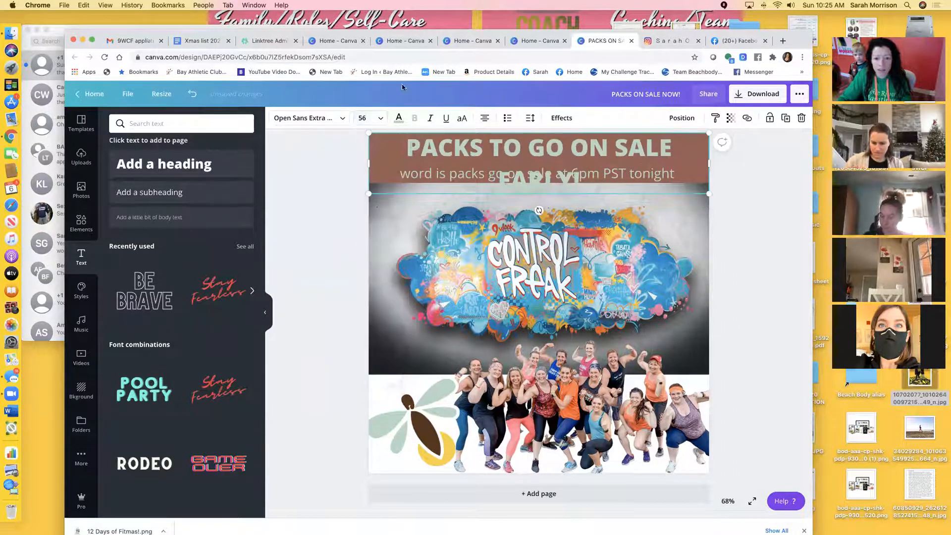
left_click(369, 118)
left_click(366, 245)
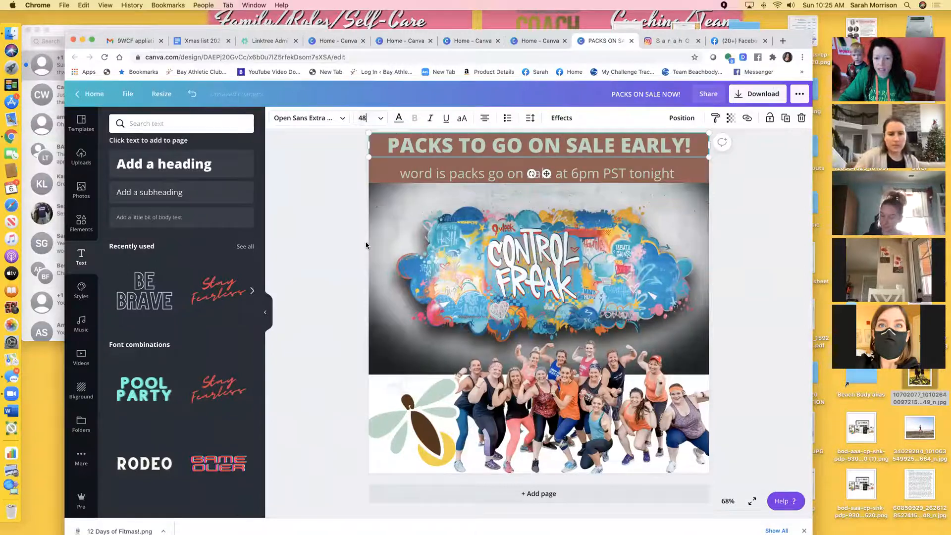
left_click(344, 243)
left_click_drag(586, 148, 586, 166)
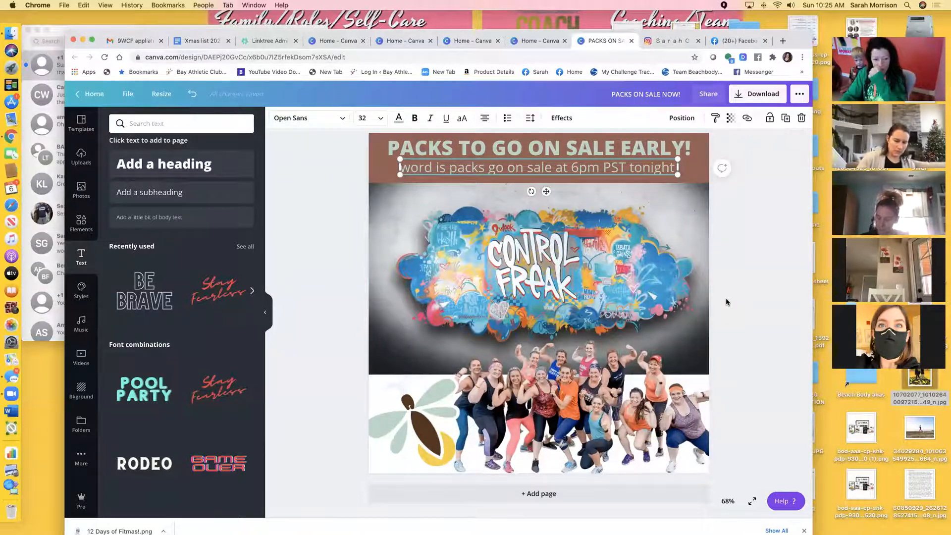
Download the packs announcement post as a PNG at size 1.
left_click(81, 222)
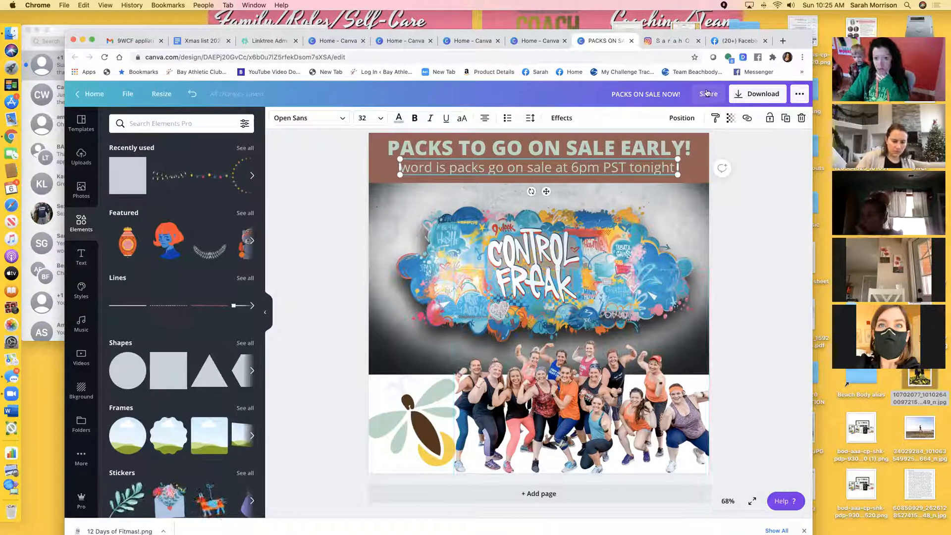
left_click(765, 96)
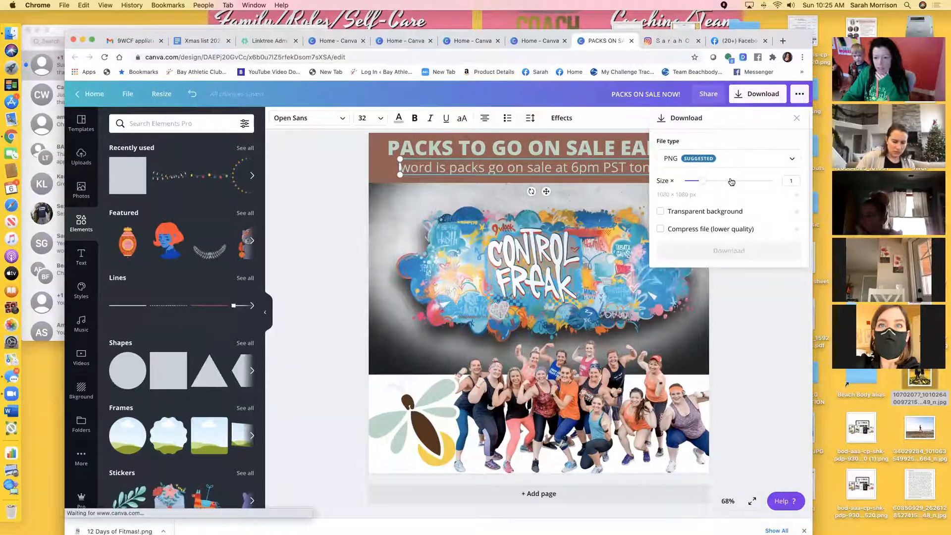
left_click(742, 252)
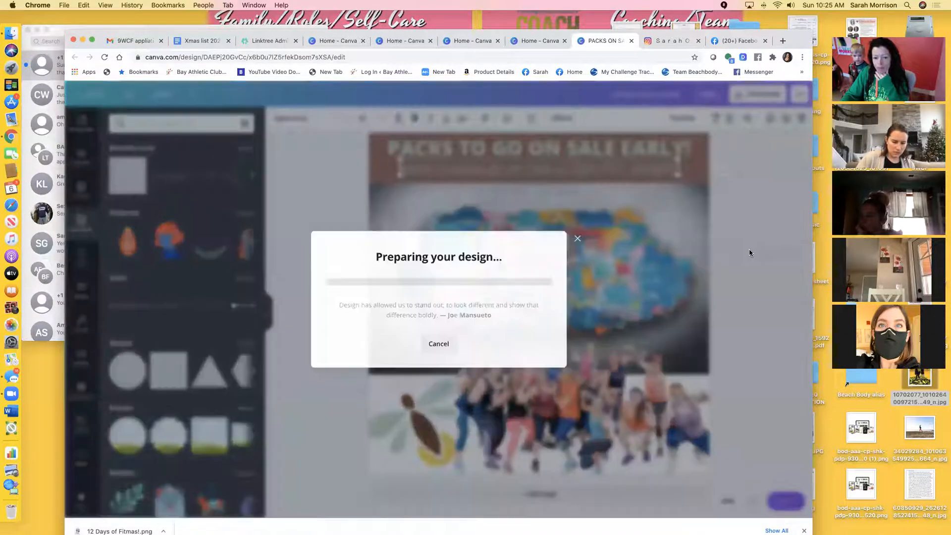
Show all saved designs and delete the "Cyber Monday Funday Deals" design.
left_click(538, 43)
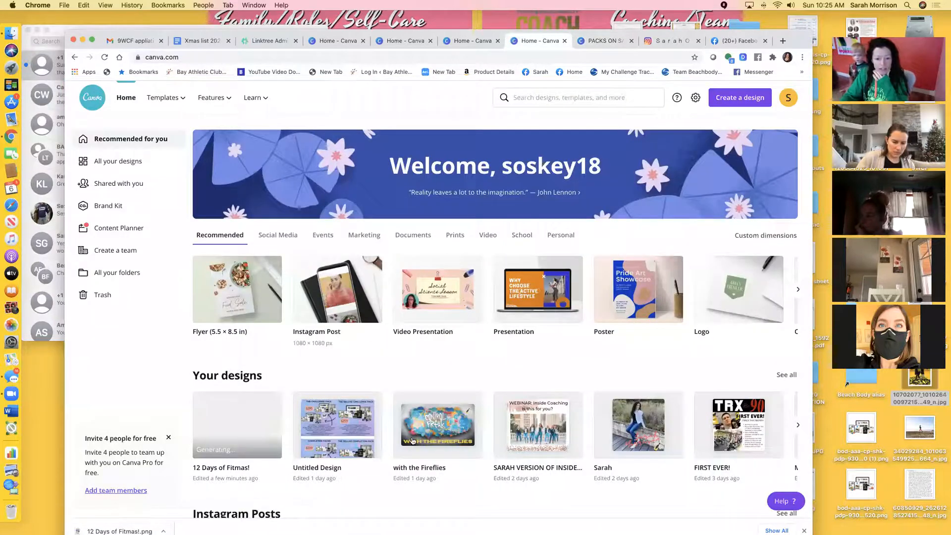
left_click(786, 376)
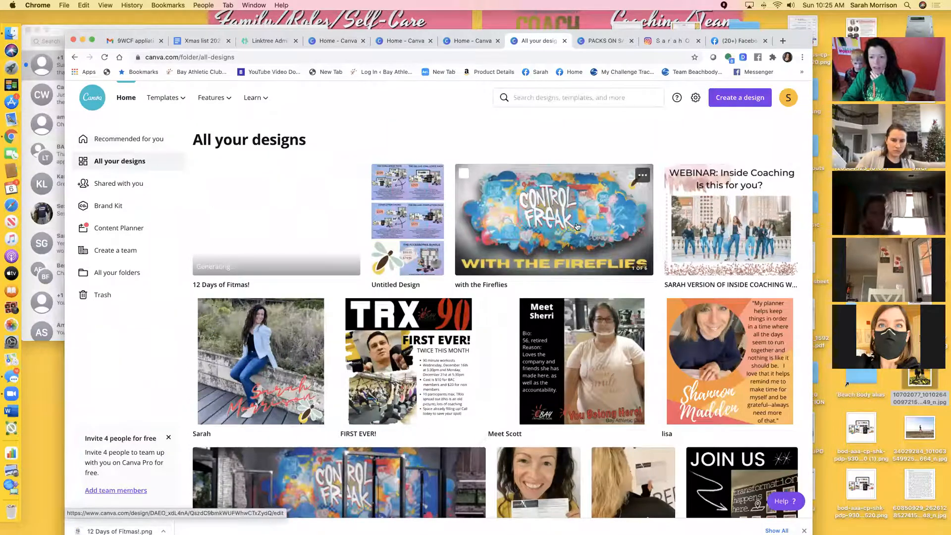
scroll(620, 262, "down", 7)
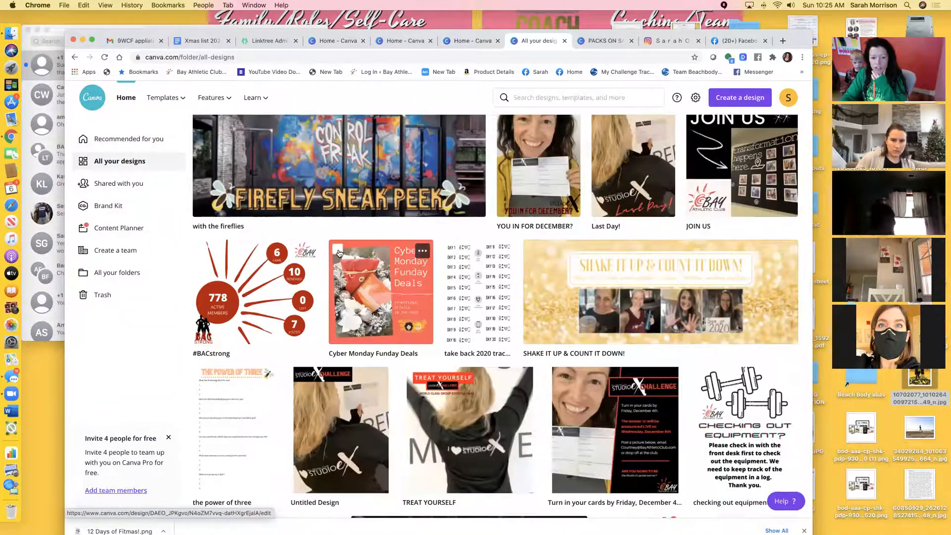
left_click(338, 252)
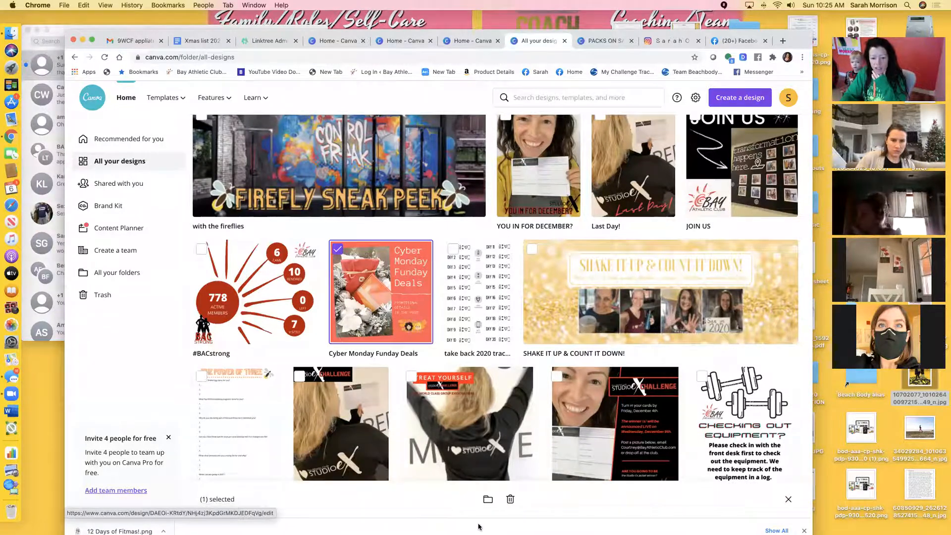
left_click(510, 499)
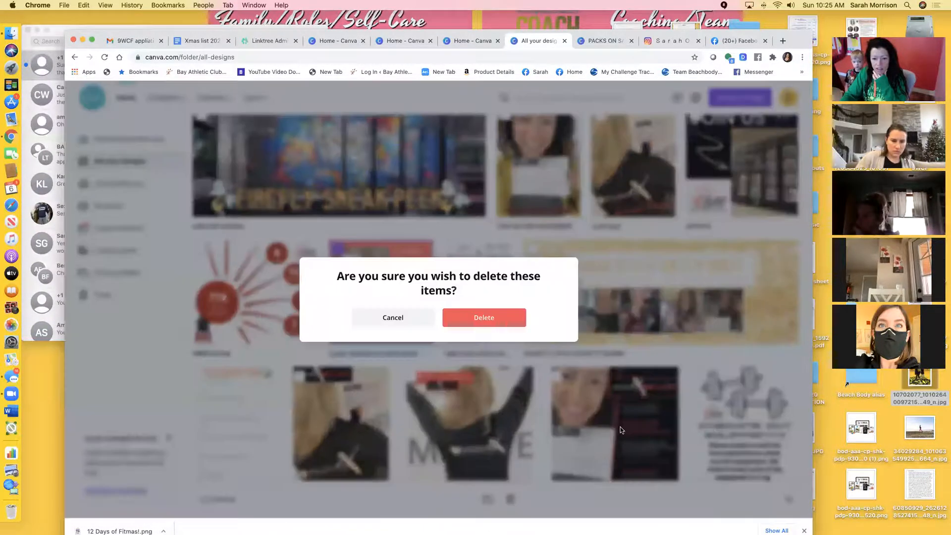
left_click(484, 317)
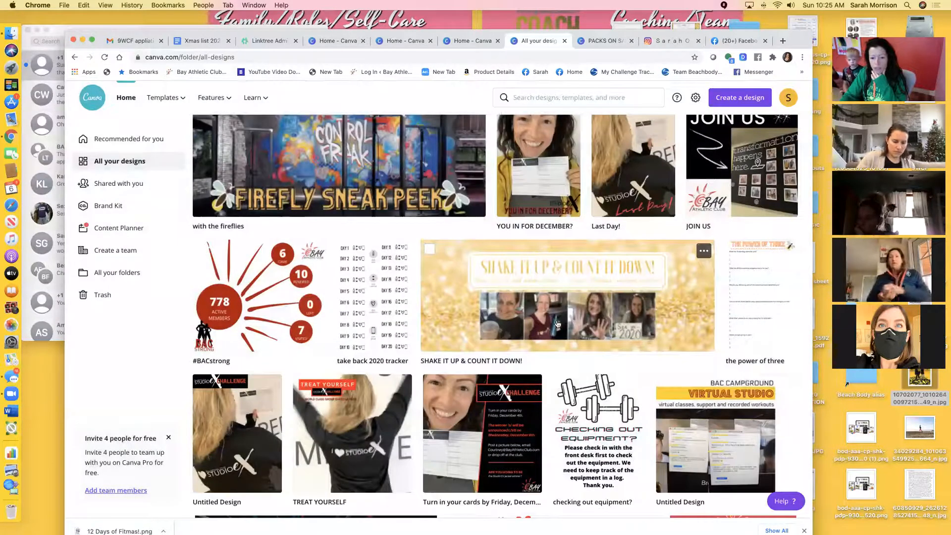
Delete the "SHAKE IT UP & COUNT IT DOWN!" design from the saved designs.
left_click(429, 249)
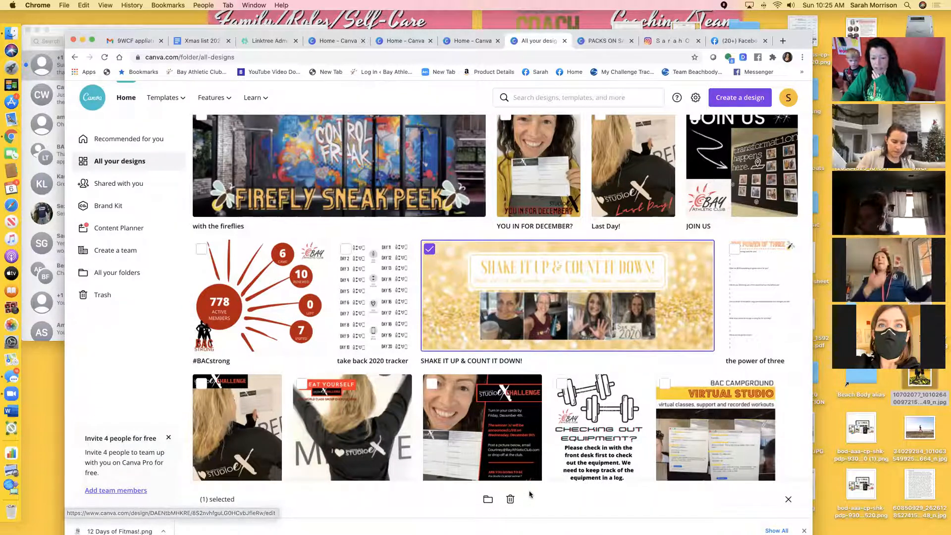
left_click(510, 498)
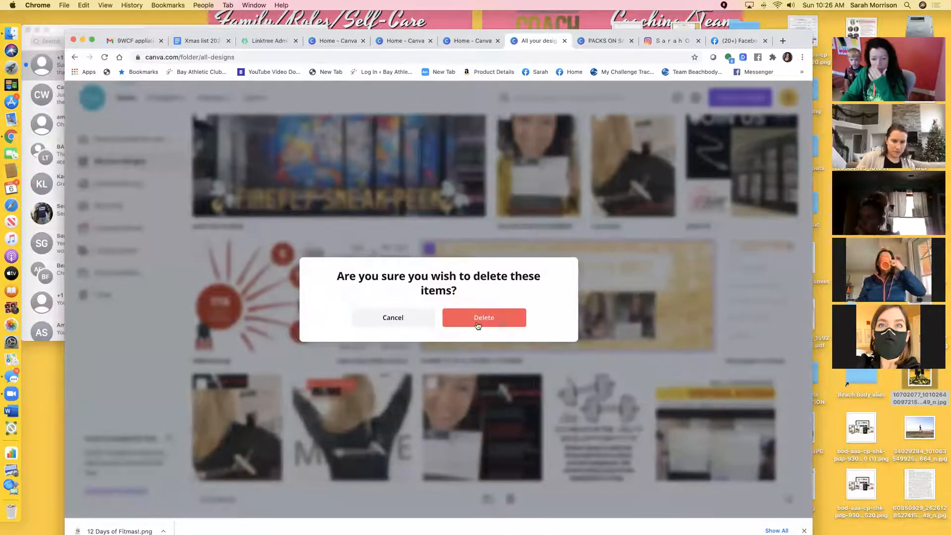
left_click(477, 318)
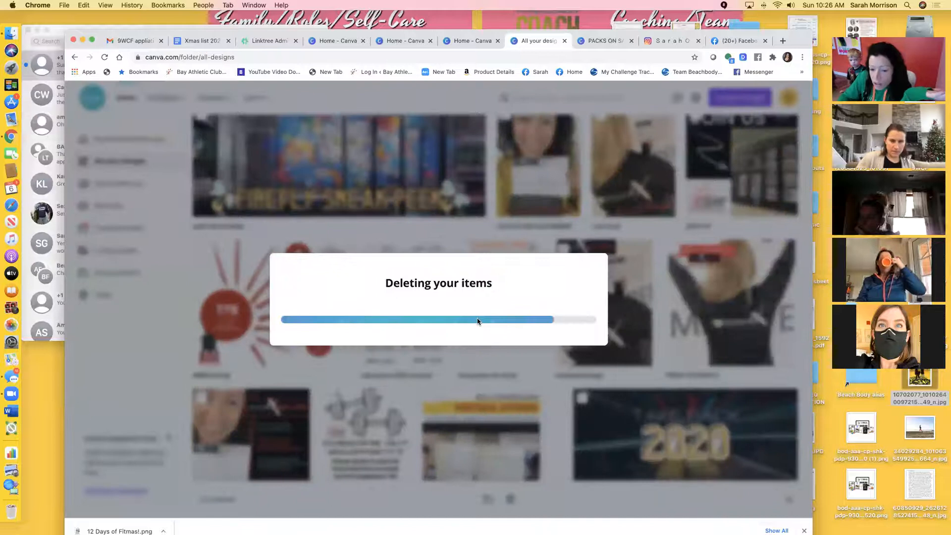
Open the member introduction design with the black bio column and delete its large portrait photo.
scroll(589, 359, "up", 4)
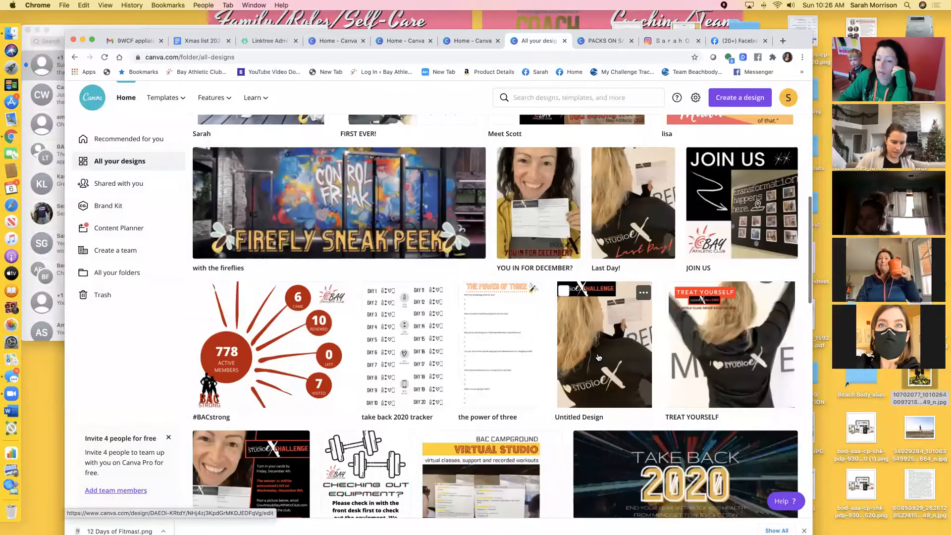
scroll(598, 356, "up", 3)
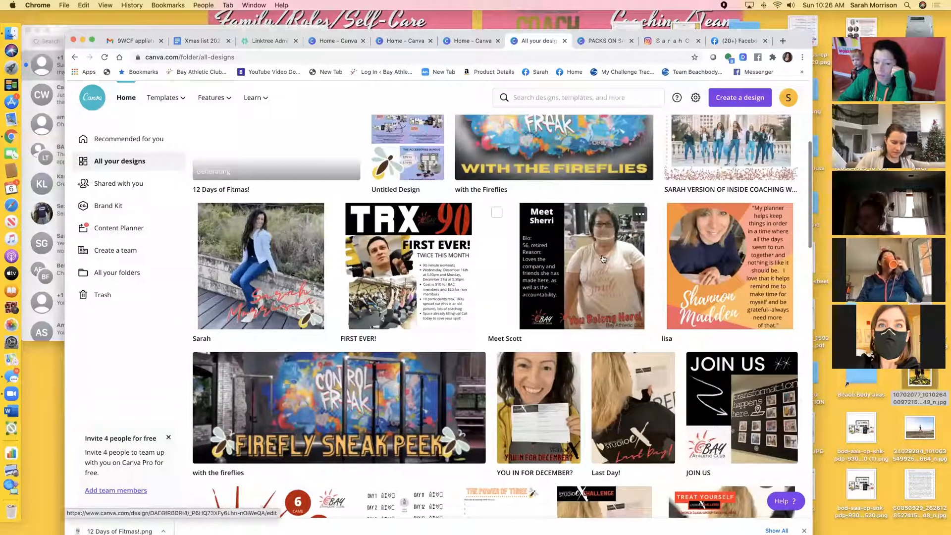
left_click(608, 285)
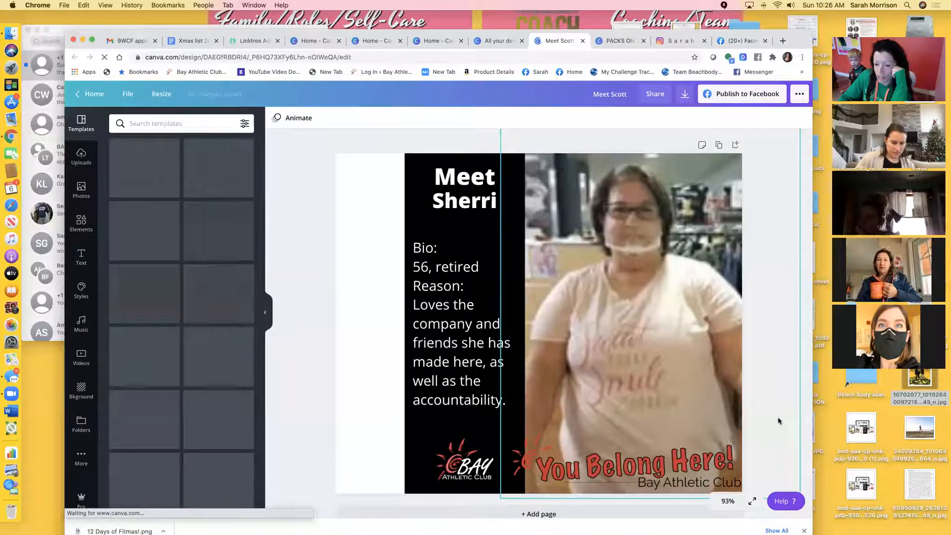
left_click(660, 355)
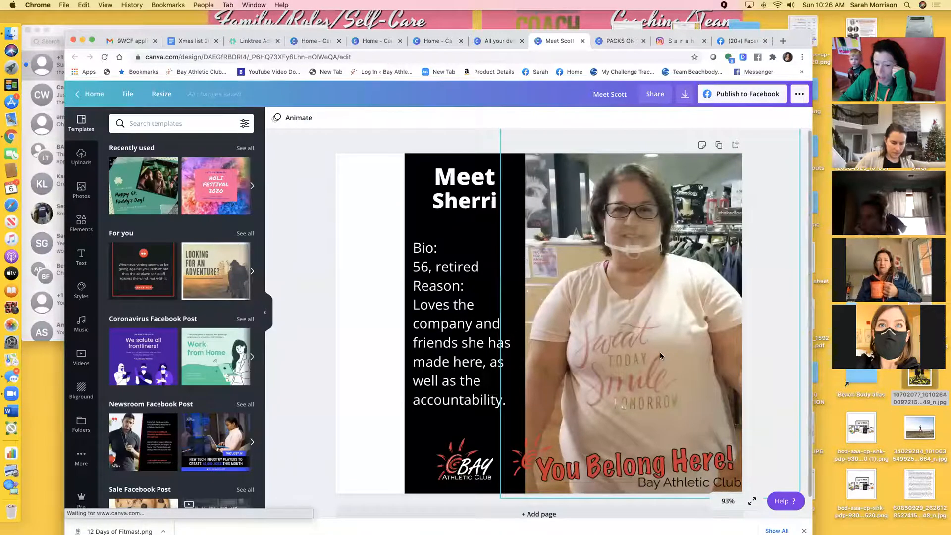
key("Delete")
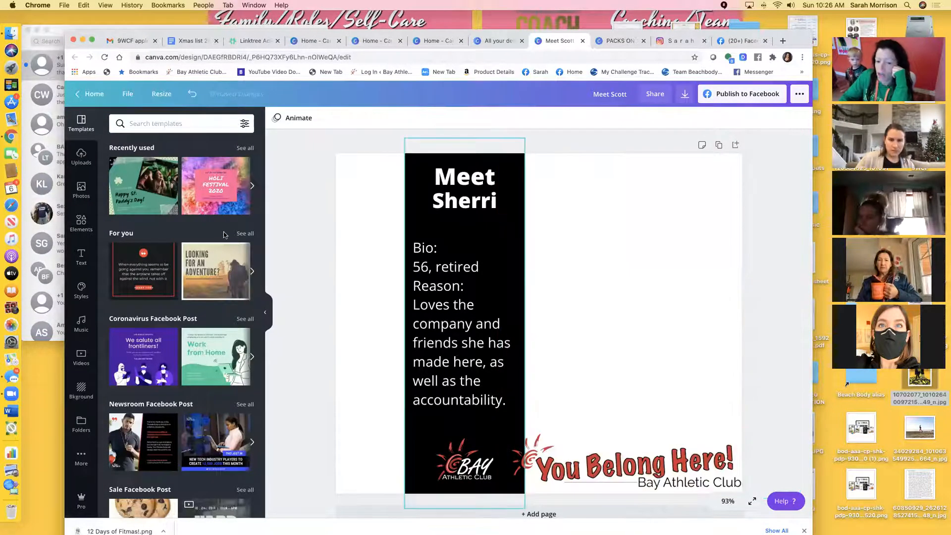
Select the introduction design's heading, and close the design without saving the changes.
left_click(479, 206)
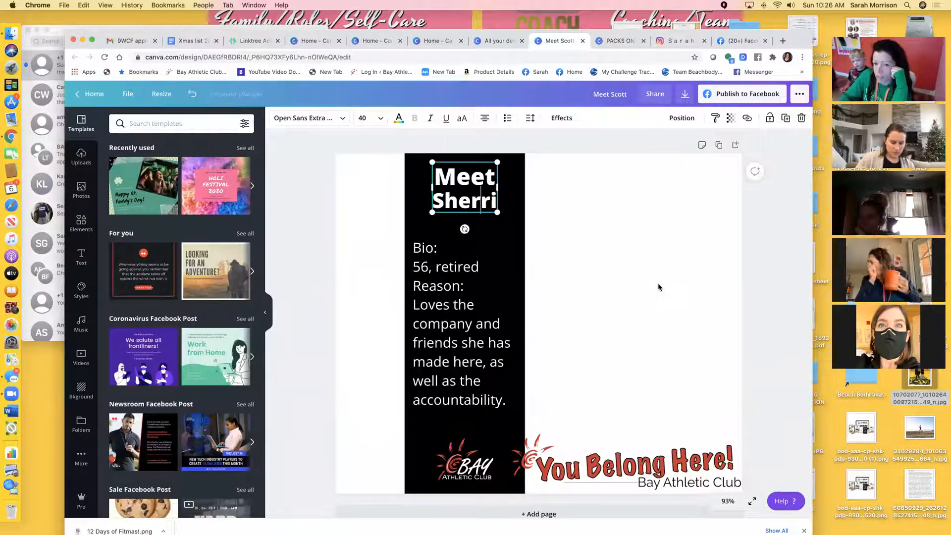
left_click(582, 41)
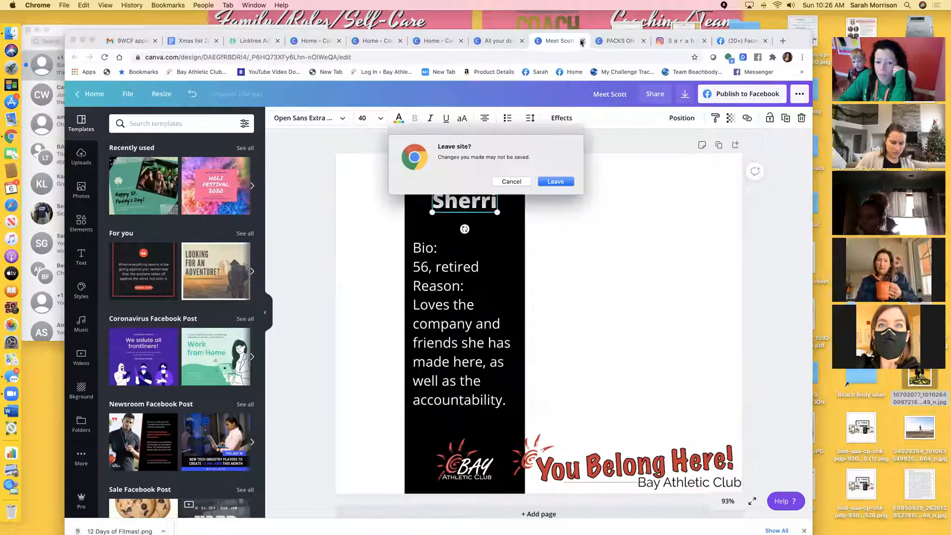
left_click(555, 182)
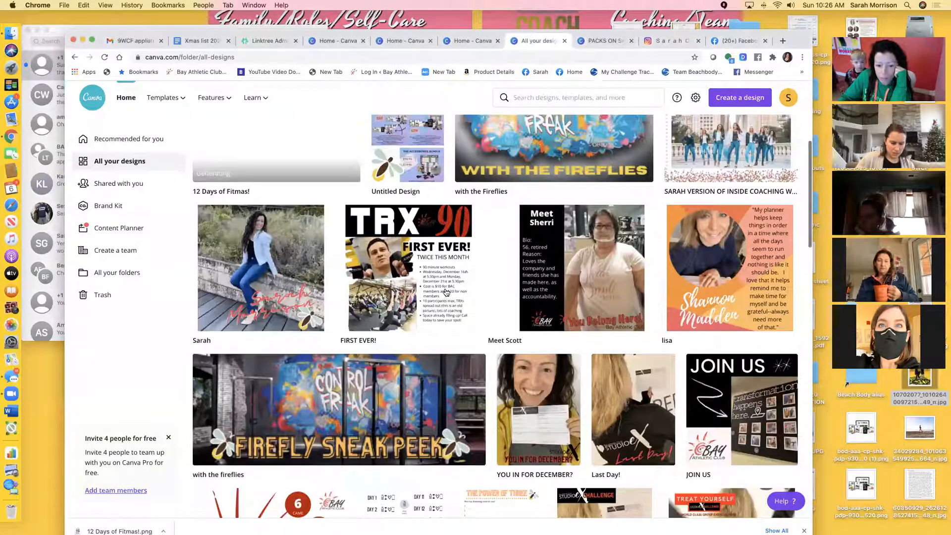
Open the "FIRST EVER!" TRX 90 design and browse the full collection of frames, including the brush-stroke shapes.
left_click(445, 293)
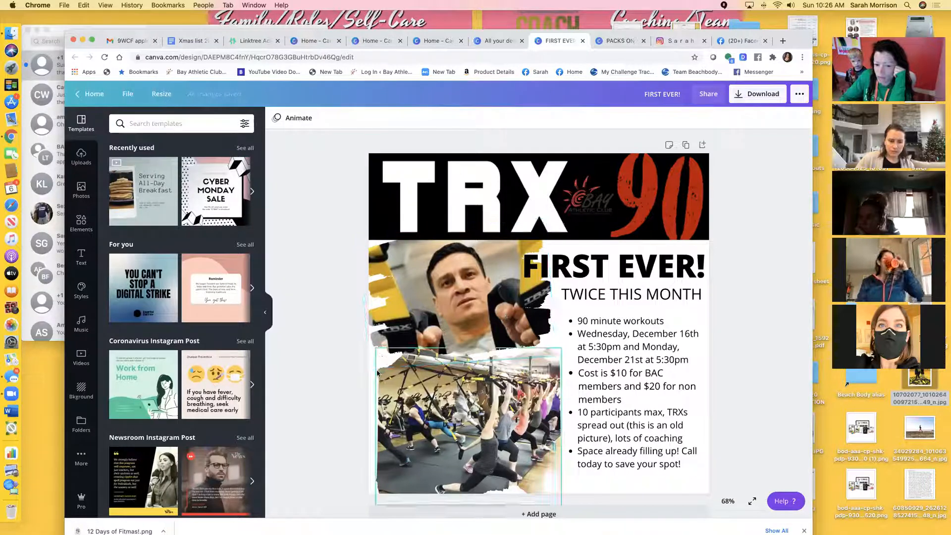
left_click(90, 225)
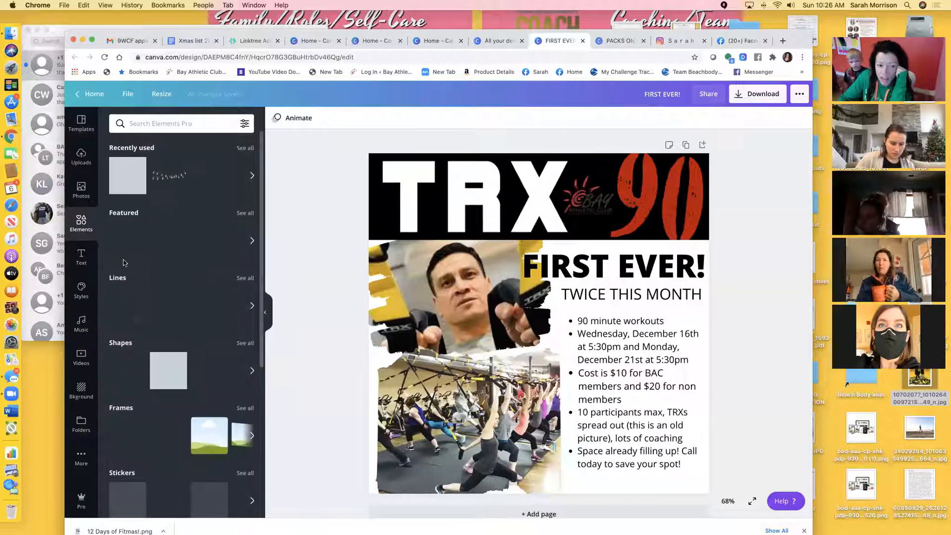
left_click(251, 437)
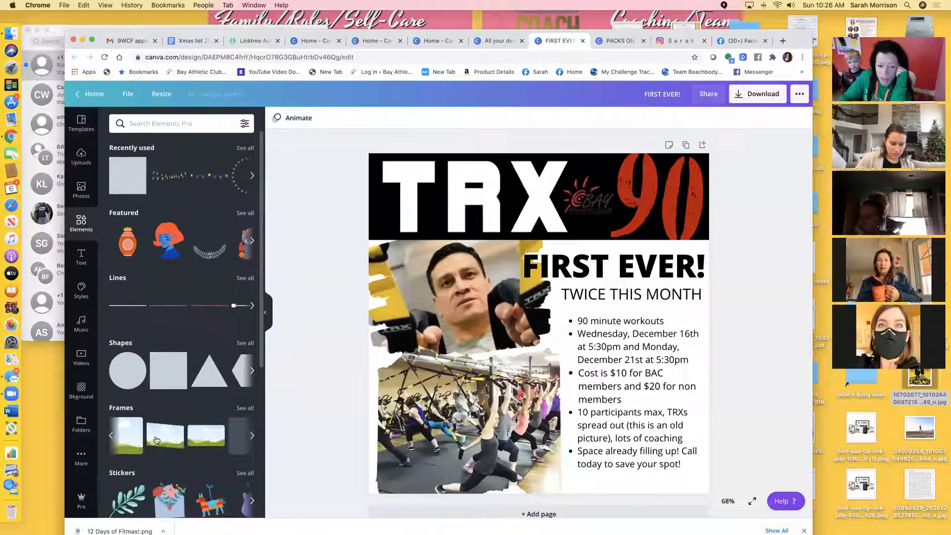
left_click(245, 408)
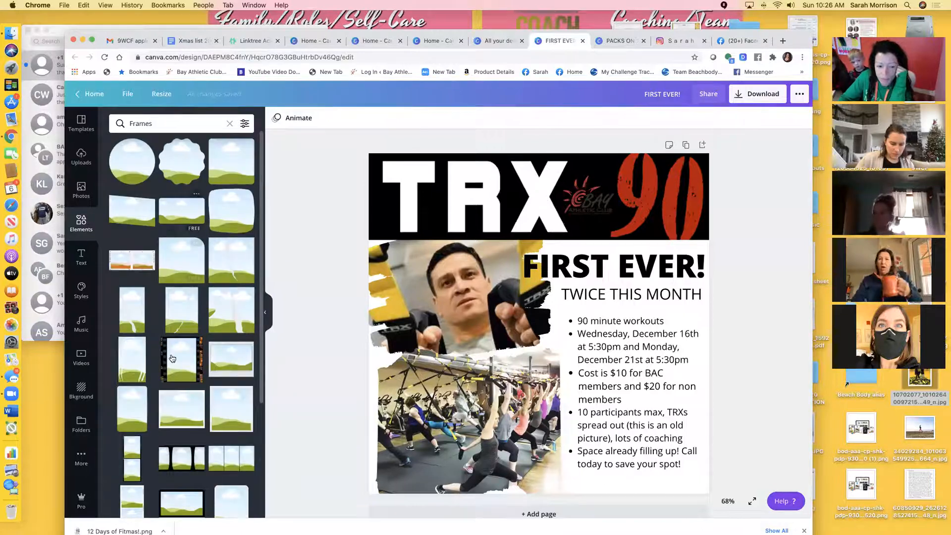
scroll(173, 357, "down", 2)
scroll(172, 356, "down", 5)
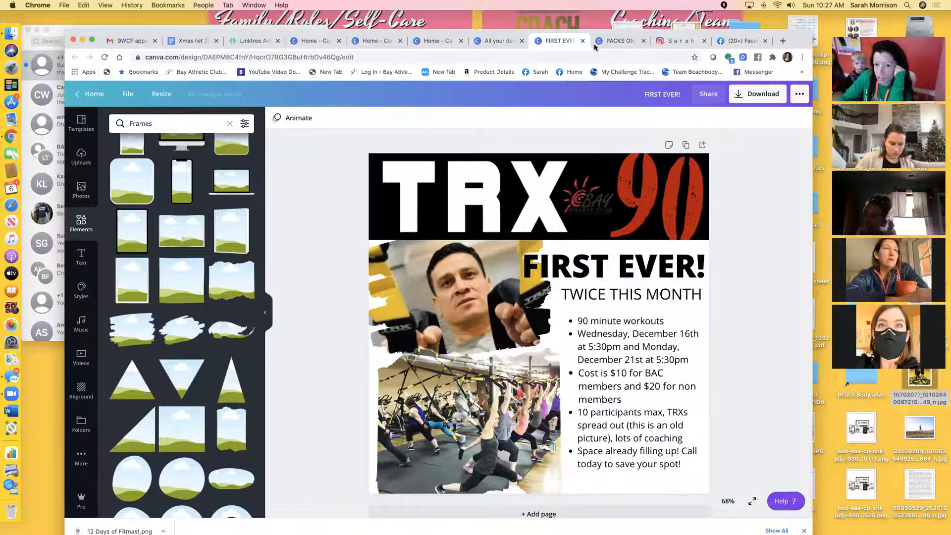
Check the download of the packs announcement post and return to the "FIRST EVER!" design.
left_click(614, 42)
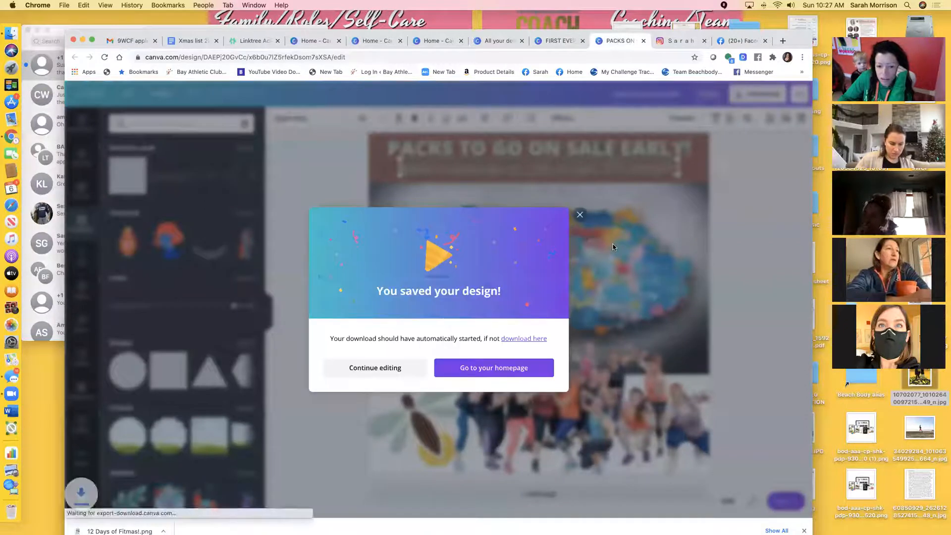
left_click(556, 43)
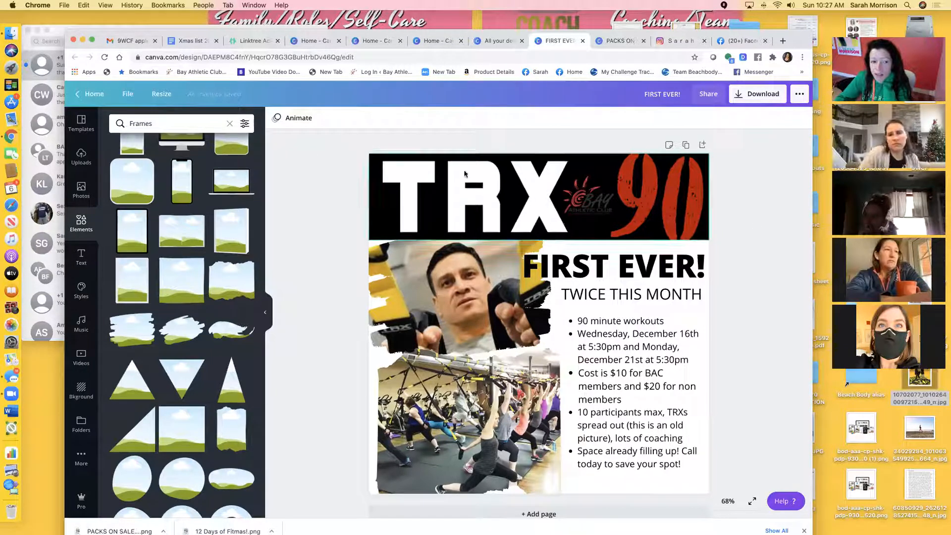
Create a new blank Instagram post from the homepage and search the elements for "LOTUS".
left_click(93, 94)
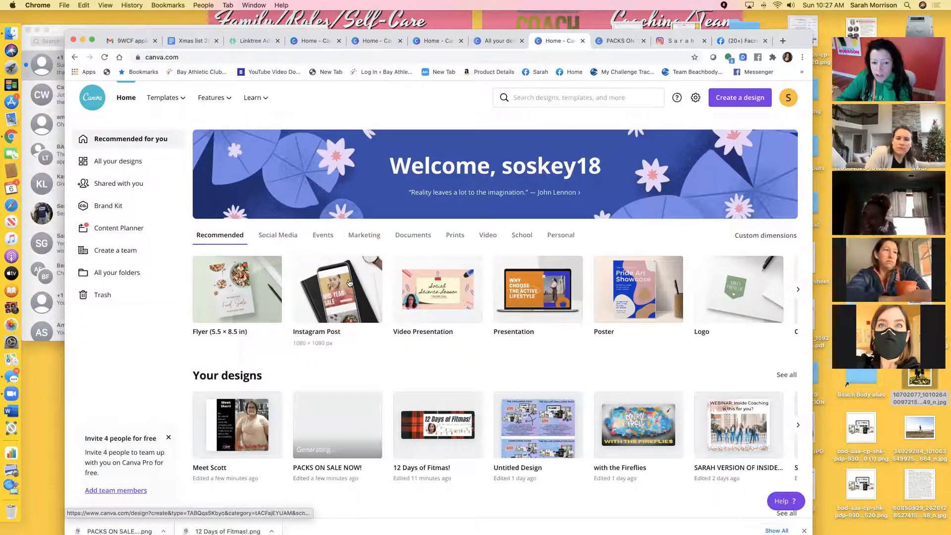
left_click(329, 332)
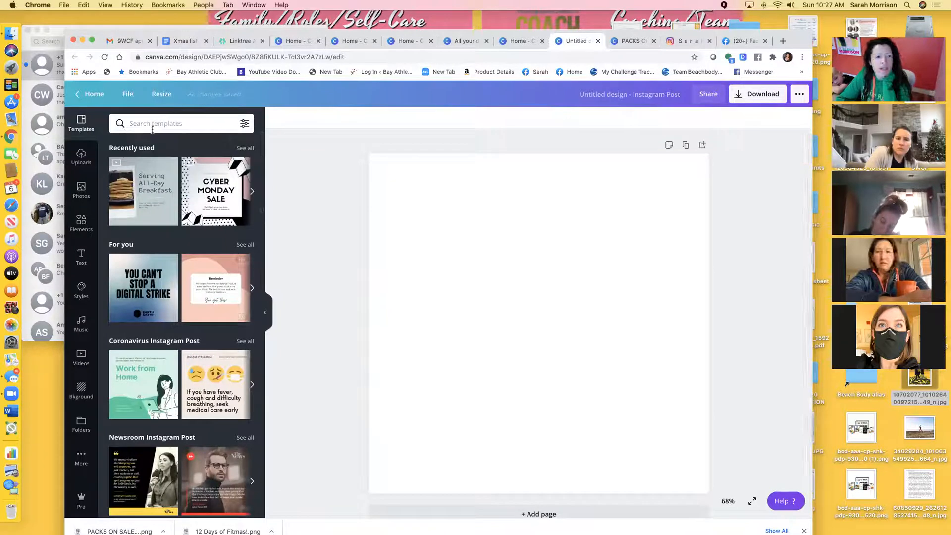
left_click(81, 195)
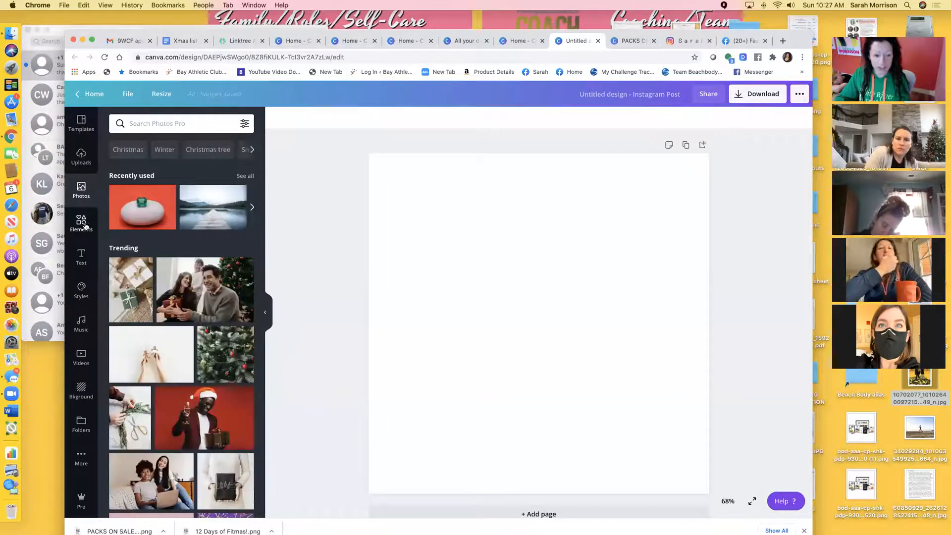
left_click(82, 223)
left_click(149, 124)
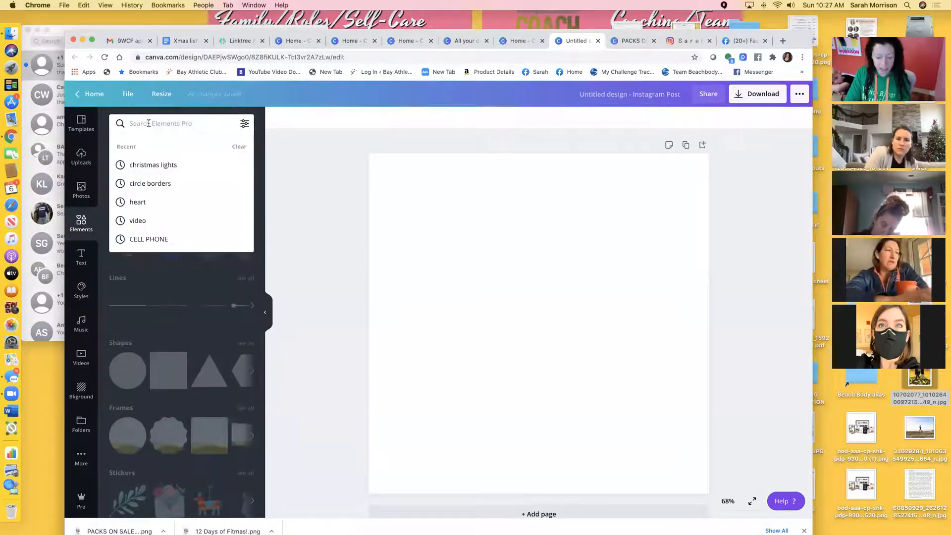
type("LOTUS")
key("Return")
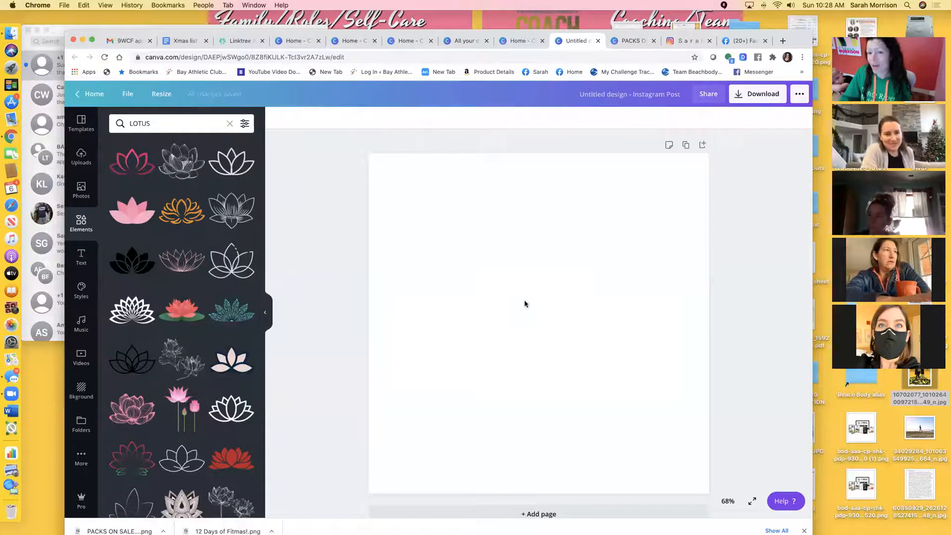
Search Google for "lotus" in a new browser tab.
left_click(783, 42)
left_click(465, 234)
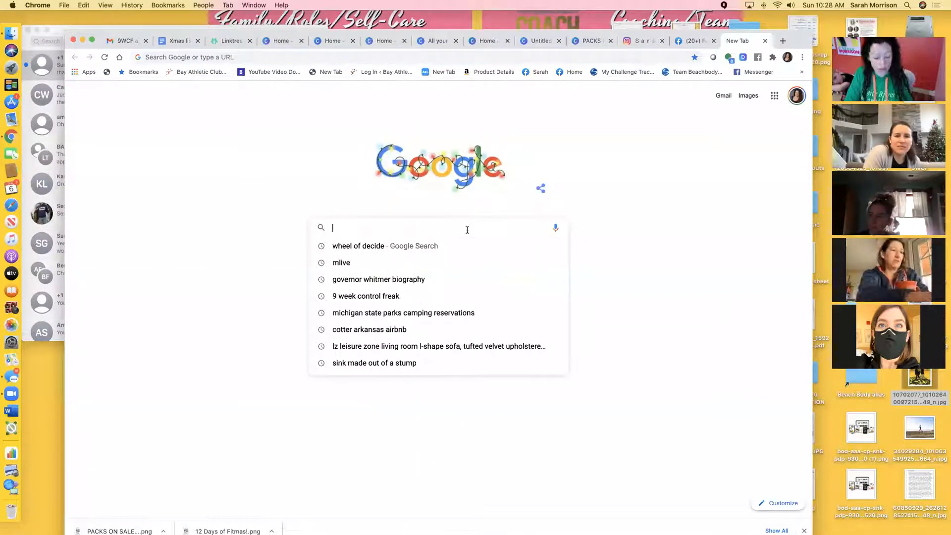
type("lotus")
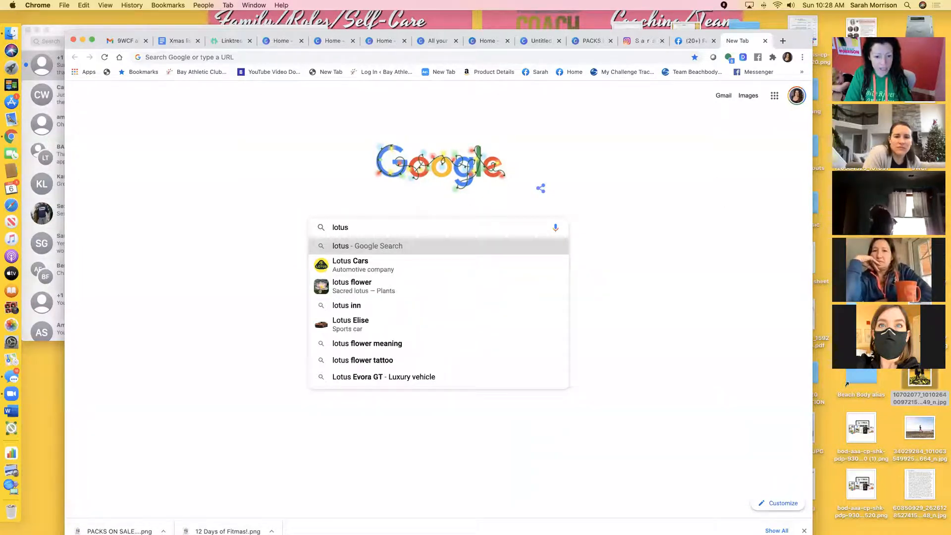
key("Return")
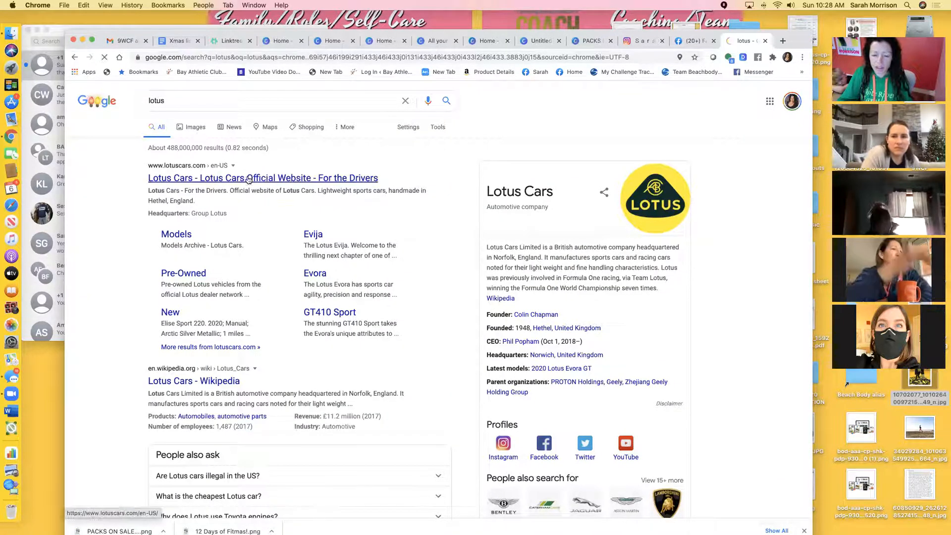
Save the Yoga Journal pink lotus photo from the Google image results as lotusflower.jpg and return to the untitled Instagram post.
left_click(315, 178)
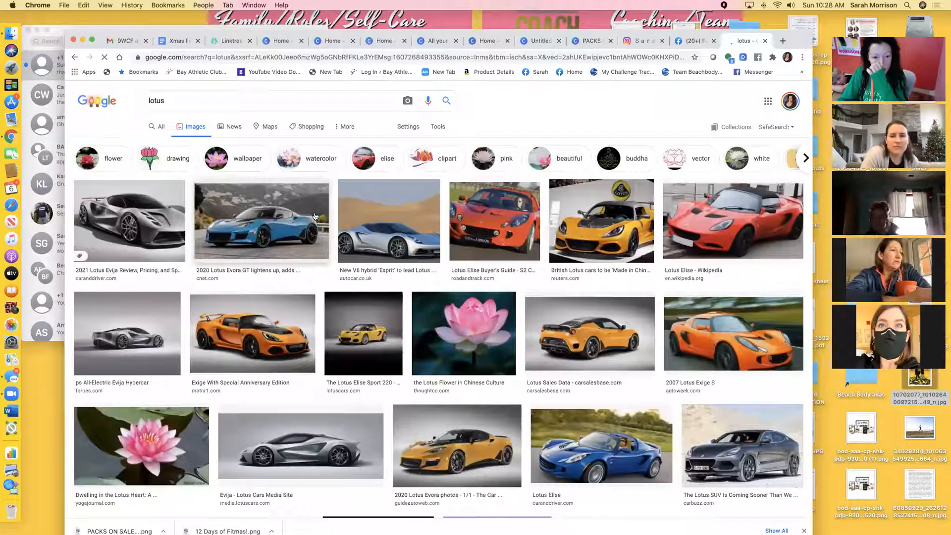
scroll(179, 464, "down", 1)
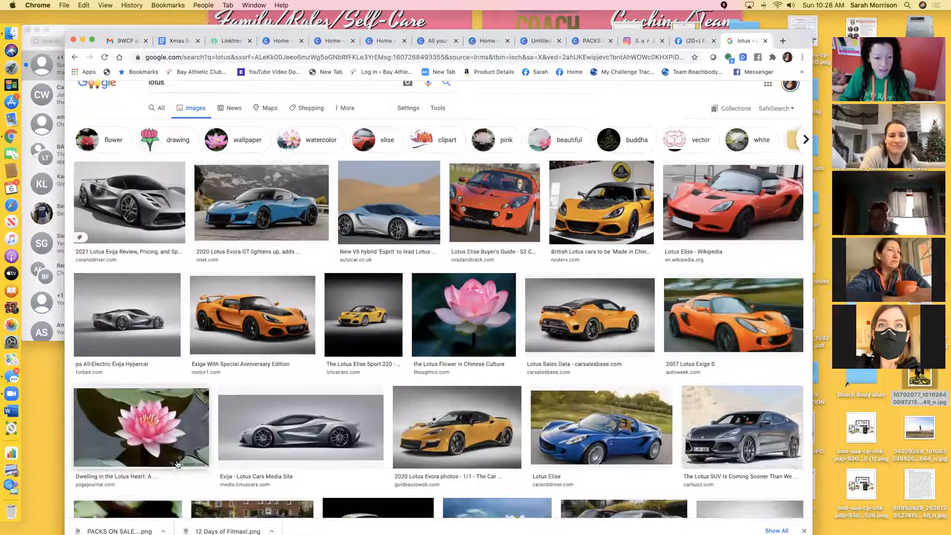
left_click(157, 421)
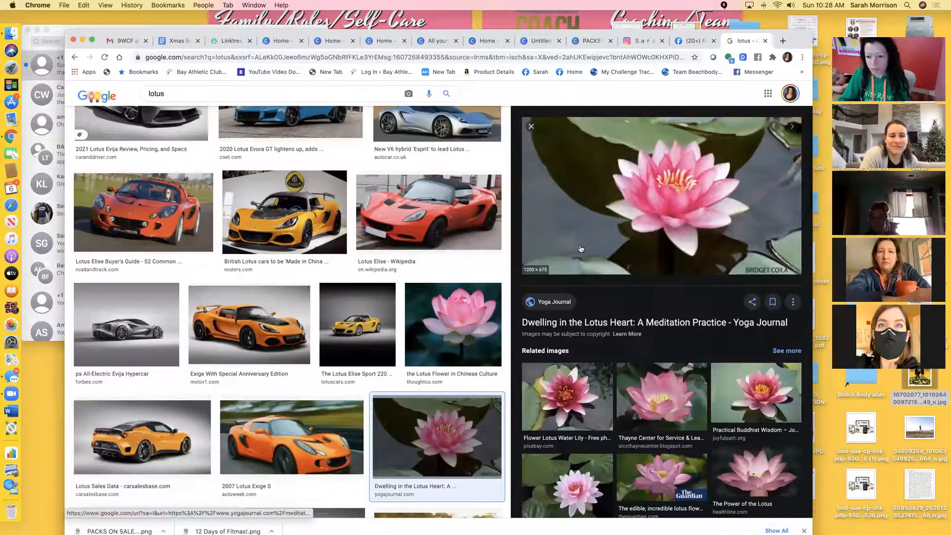
right_click(587, 243)
left_click(608, 326)
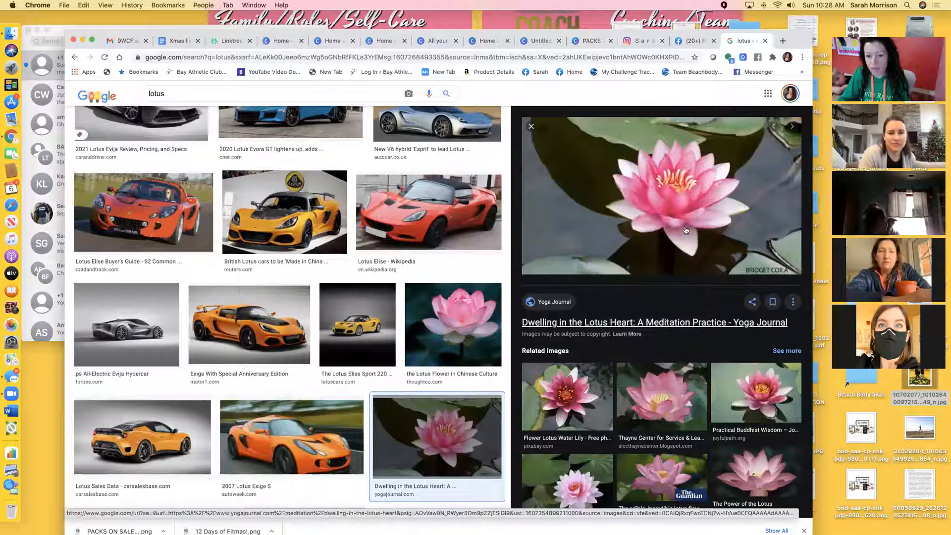
left_click(490, 153)
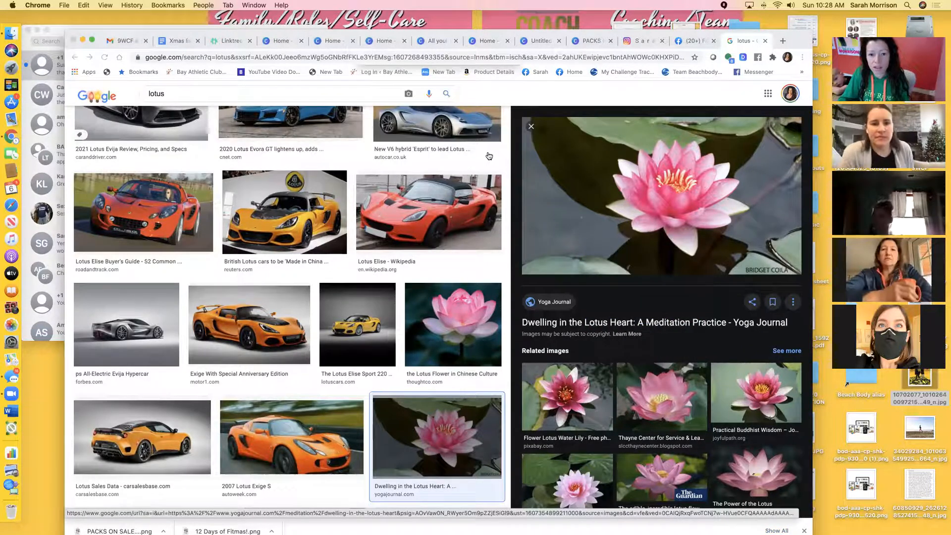
left_click(594, 42)
left_click(548, 42)
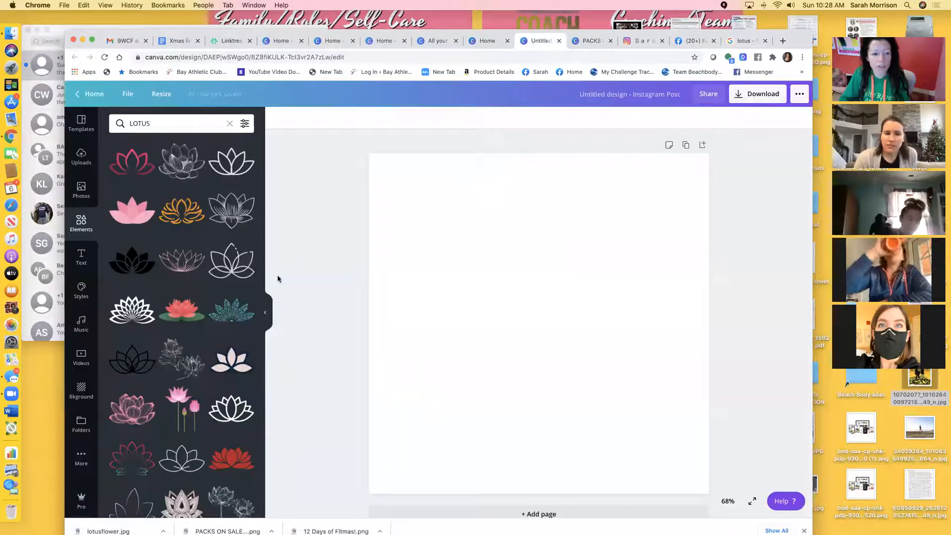
Upload the lotus photo from the Desktop folder and place it on the blank page.
left_click(79, 156)
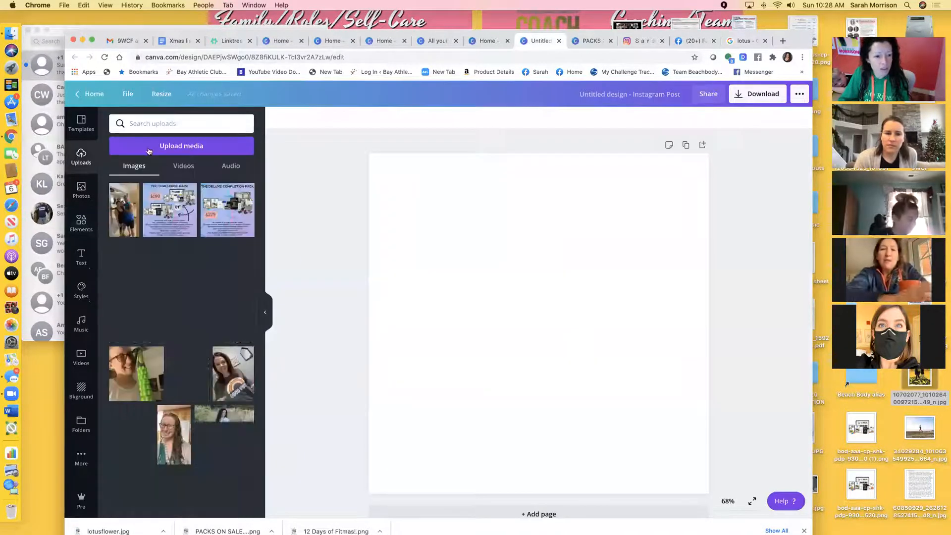
left_click(159, 150)
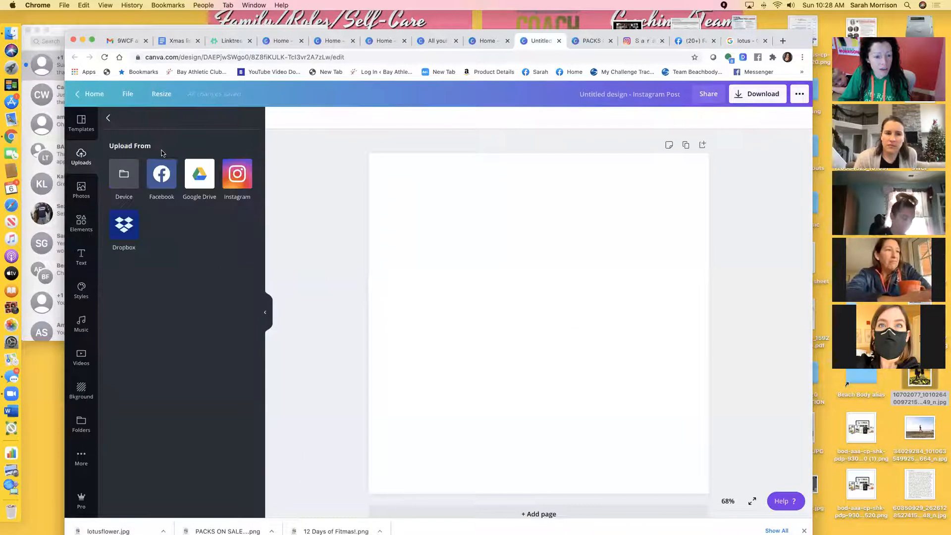
left_click(122, 174)
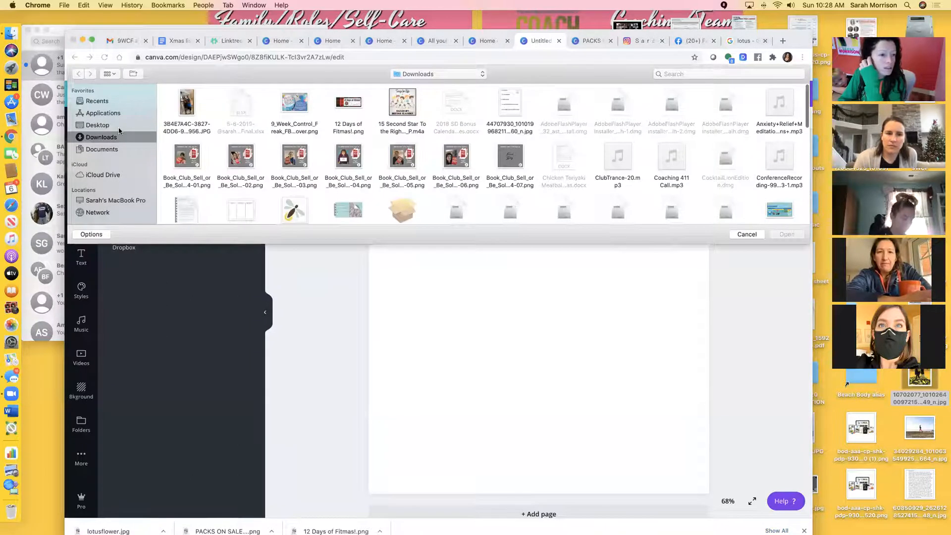
left_click(119, 126)
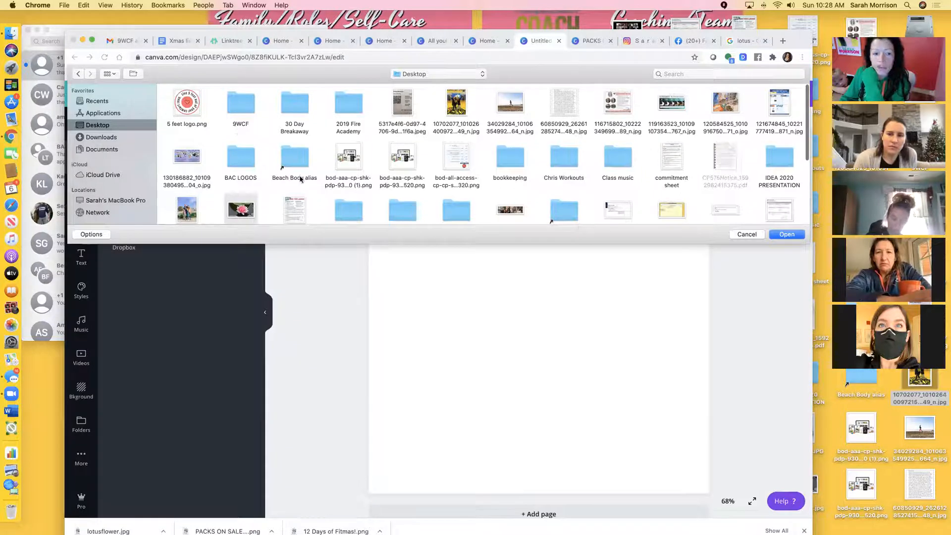
left_click(784, 235)
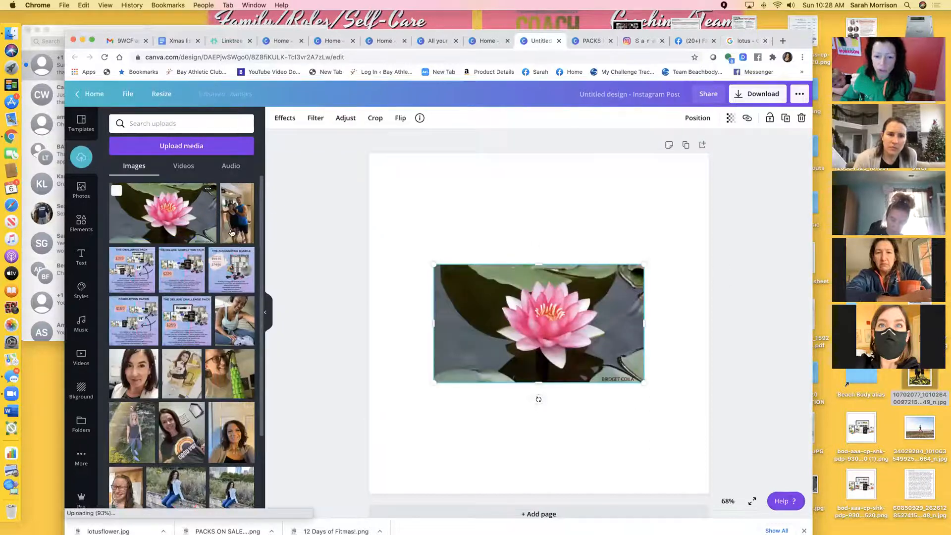
Remove the background of the lotus photo with Background Remover.
left_click(285, 118)
left_click(250, 158)
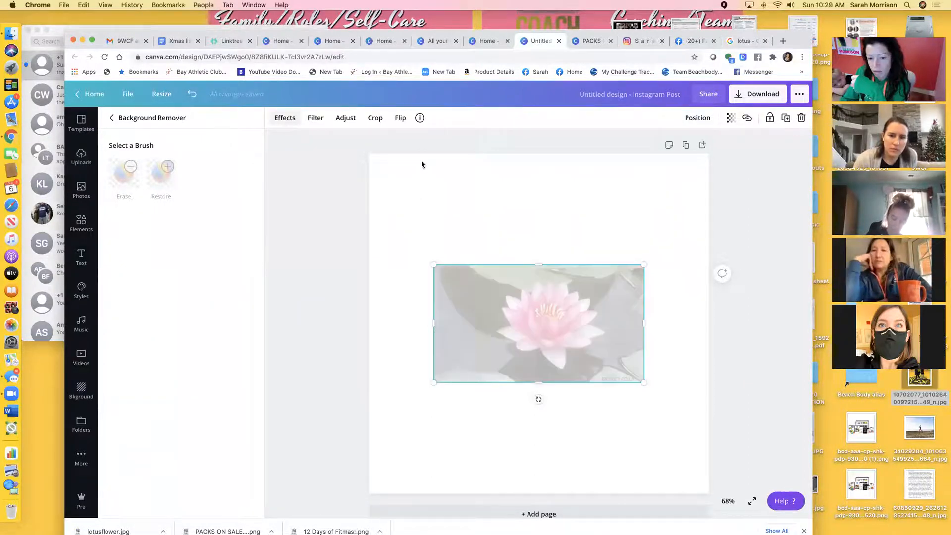
left_click(590, 179)
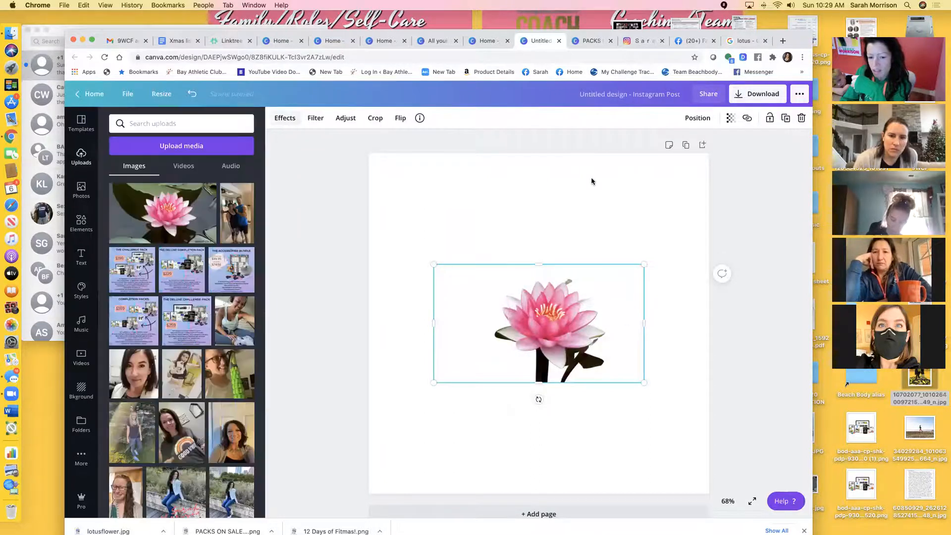
left_click(706, 340)
Erase the leftover stem parts below the lotus cut-out with the Background Remover's Erase brush at sizes 25 and 7.
left_click(575, 324)
left_click(281, 122)
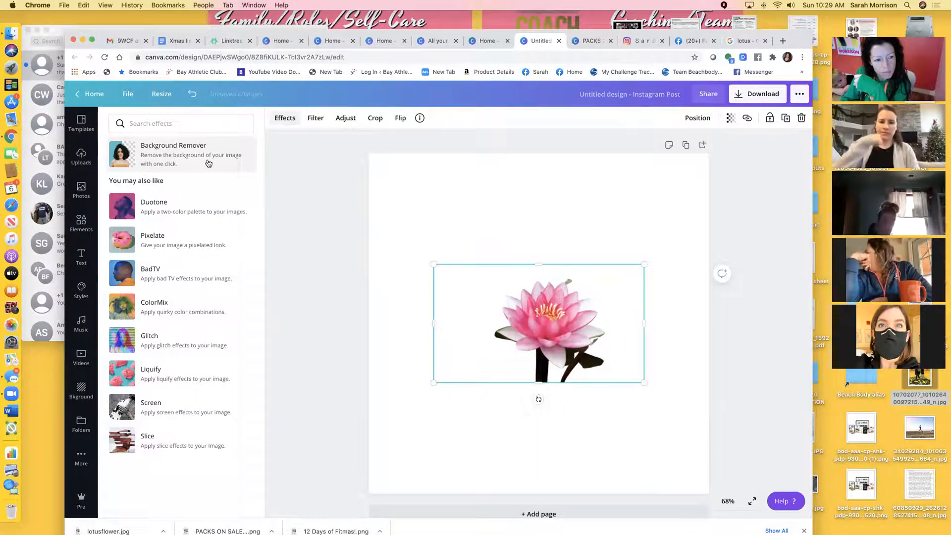
left_click(208, 162)
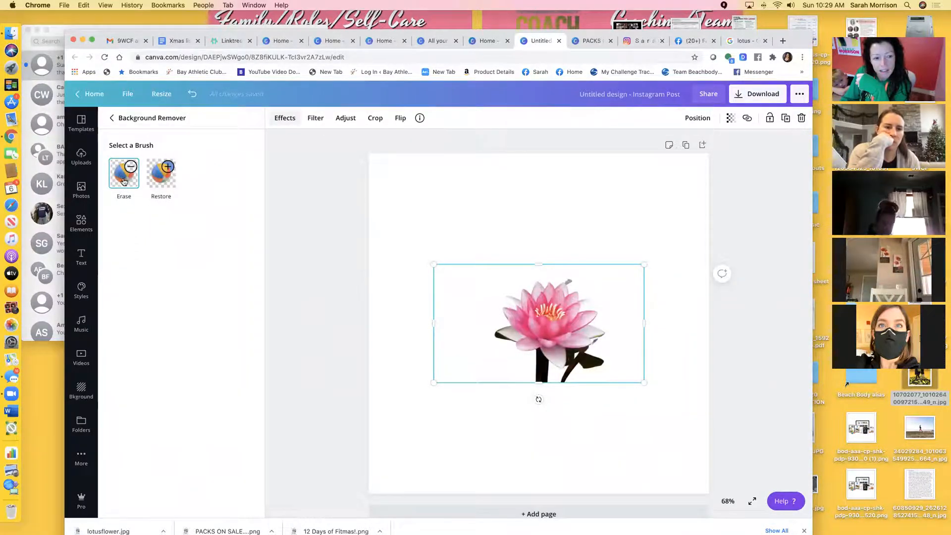
left_click(167, 169)
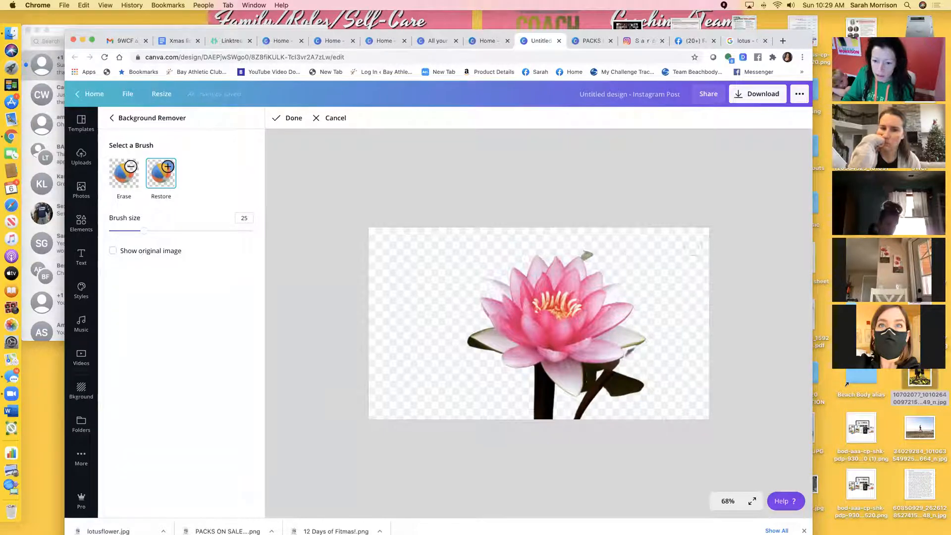
left_click(124, 173)
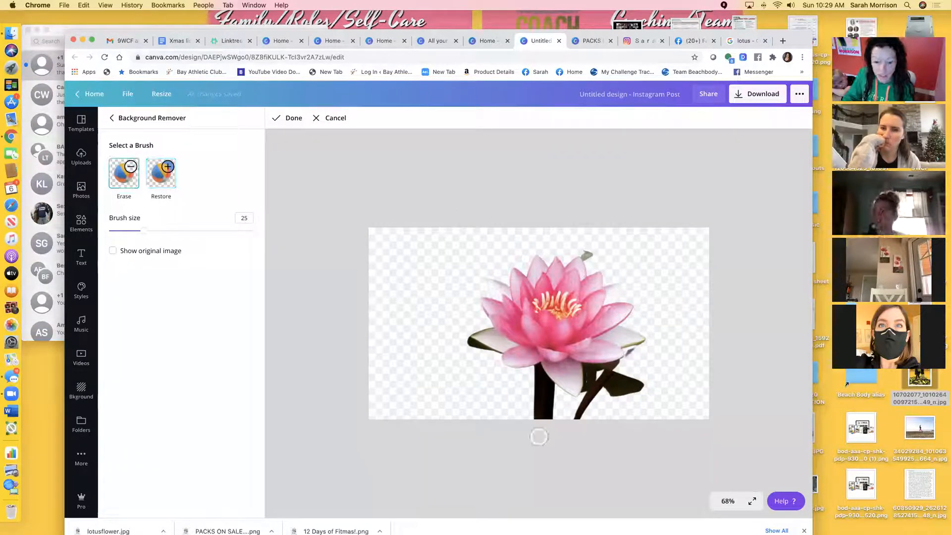
mouse_move(524, 422)
left_mouse_down()
mouse_move(565, 416)
mouse_move(527, 412)
mouse_move(535, 401)
mouse_move(556, 405)
mouse_move(532, 382)
left_mouse_up()
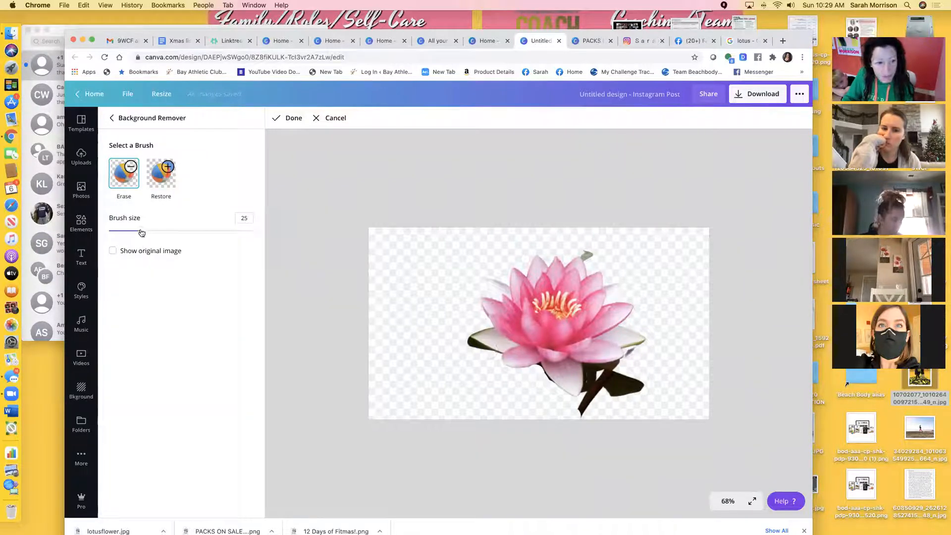
left_click_drag(141, 231, 119, 232)
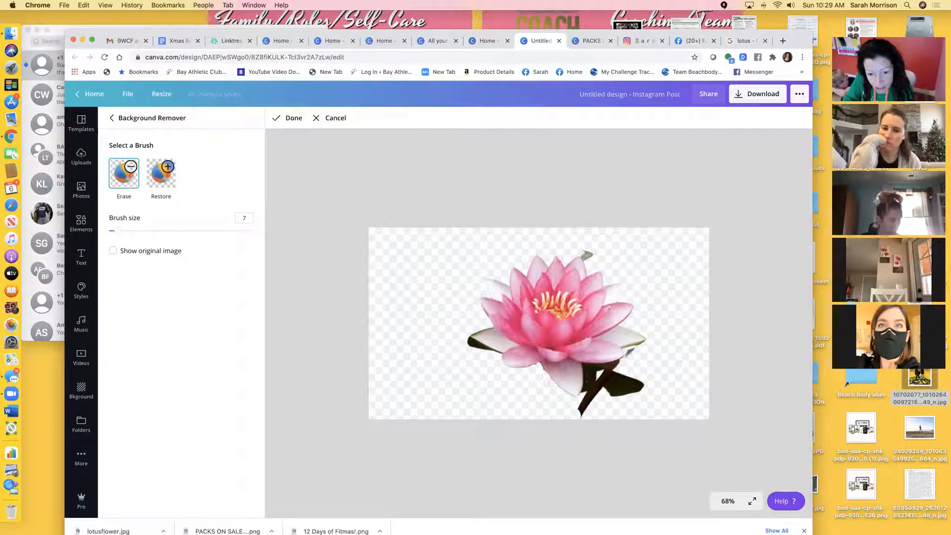
left_click_drag(582, 409, 585, 403)
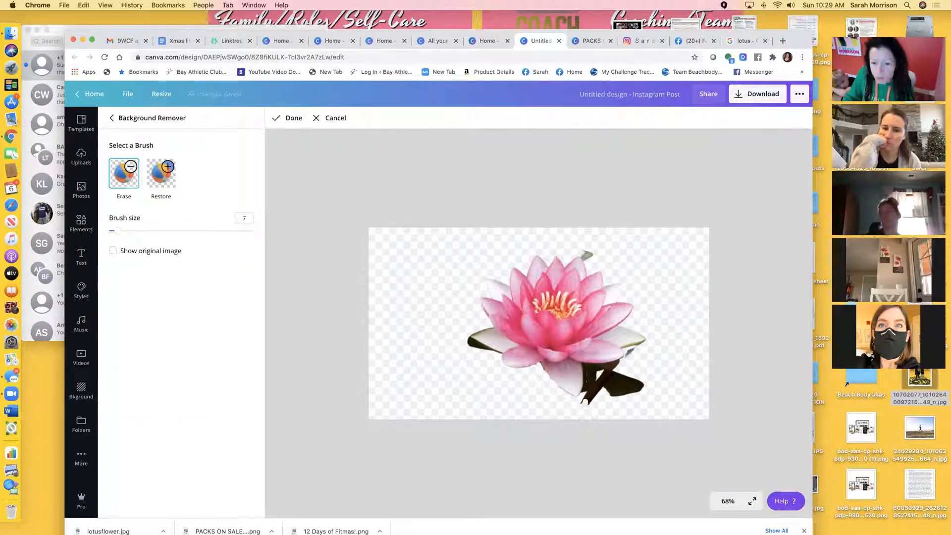
left_click(286, 119)
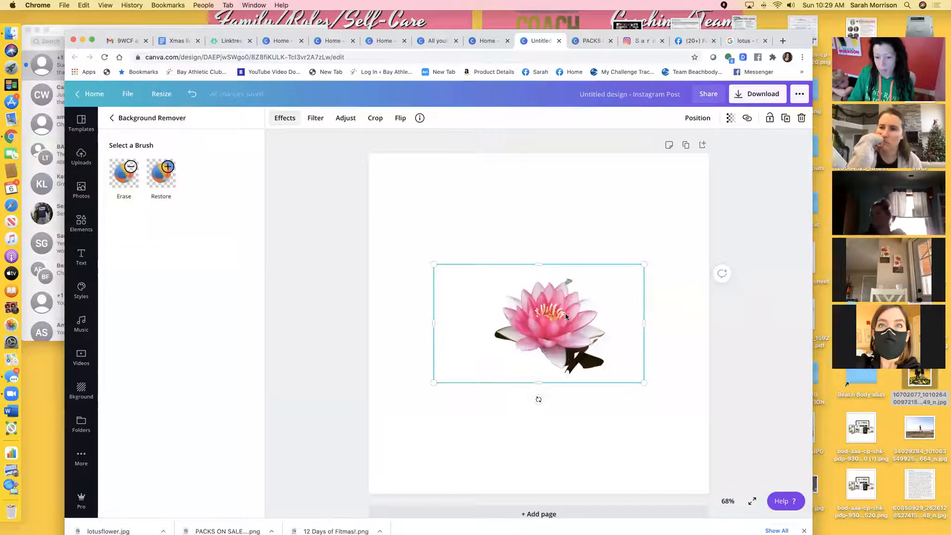
Delete the lotus cut-out from the page and remove its photo from the uploads.
key("Delete")
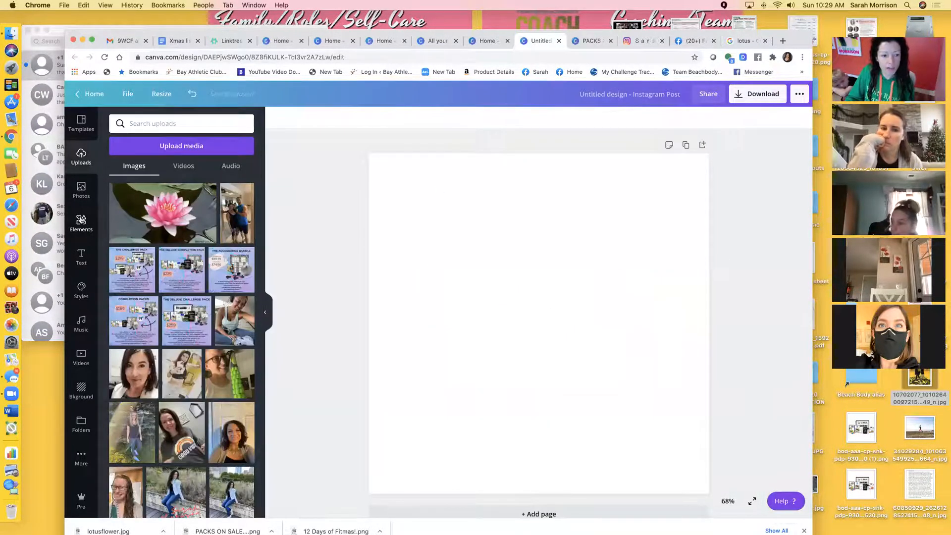
left_click(116, 190)
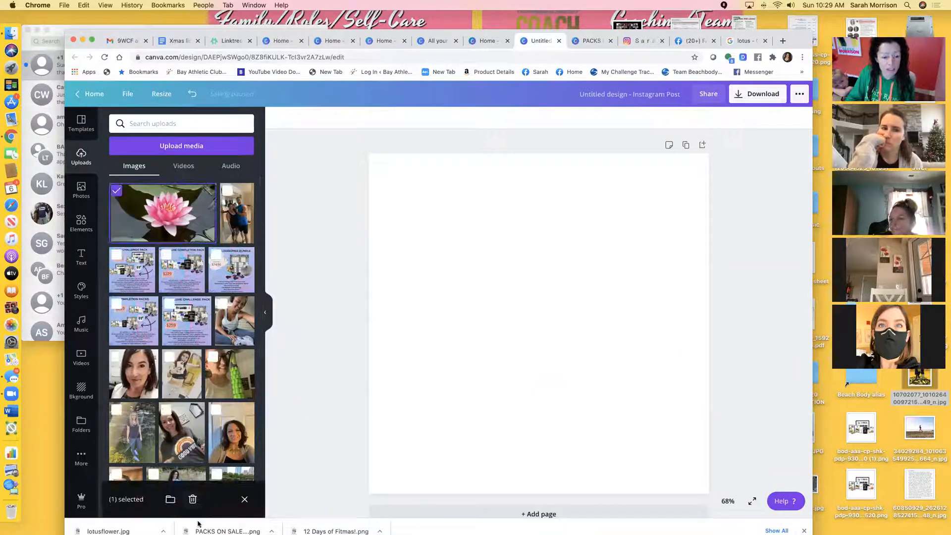
left_click(192, 500)
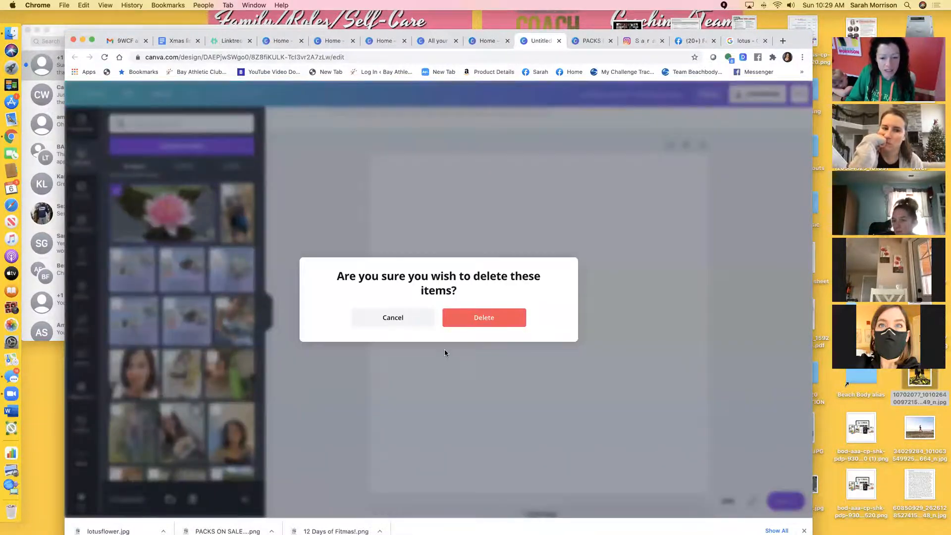
left_click(450, 319)
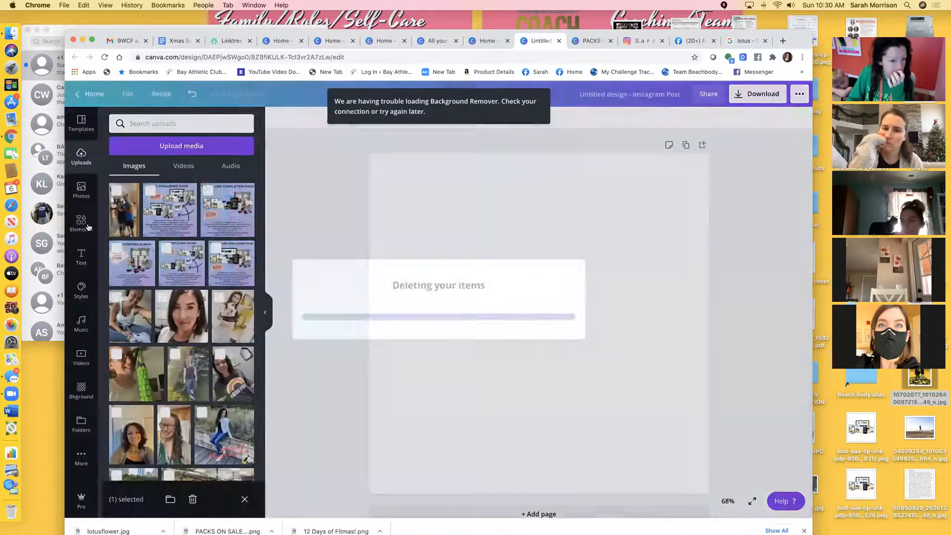
Add the pale pink lotus graphic with dark navy outlines from the LOTUS element results to the page.
left_click(87, 225)
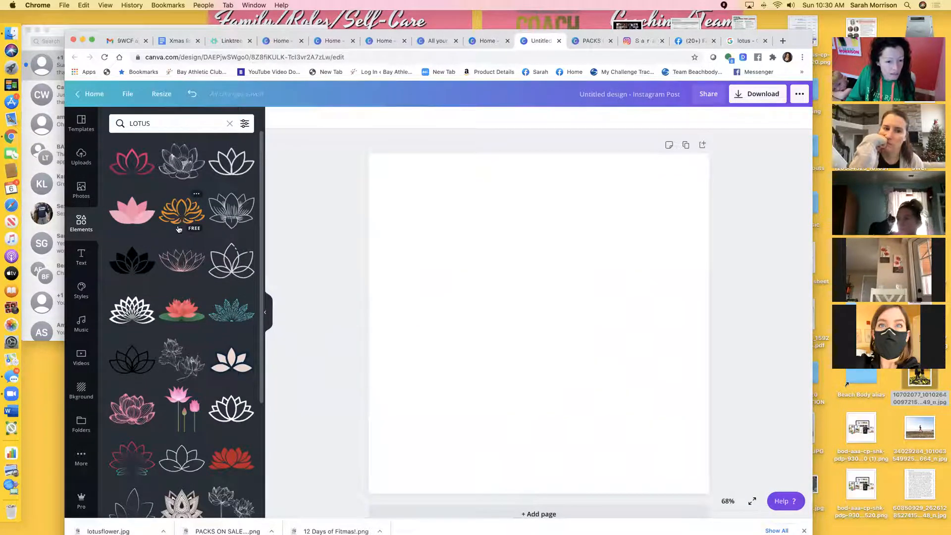
left_click(231, 368)
left_click(605, 433)
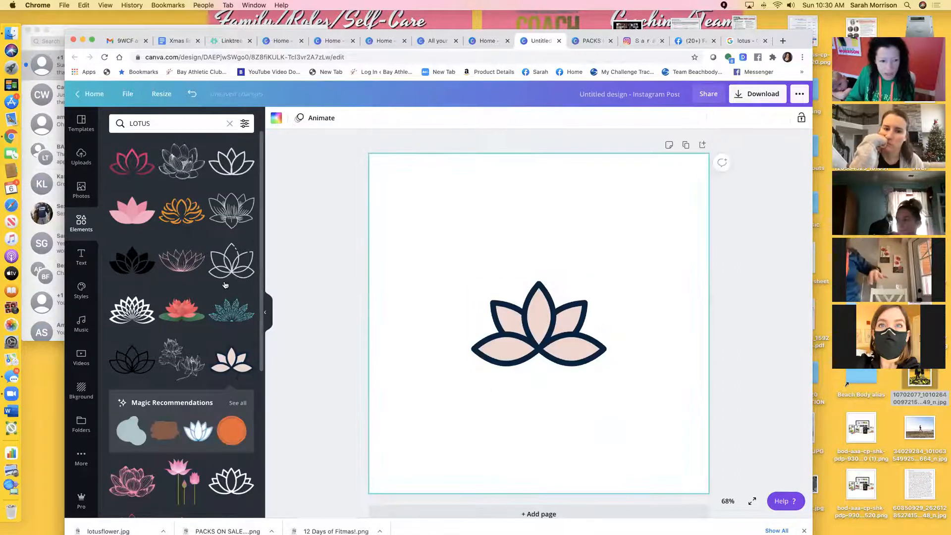
Add a heading with the client's first name and last initial and place it directly above the lotus graphic.
left_click(83, 262)
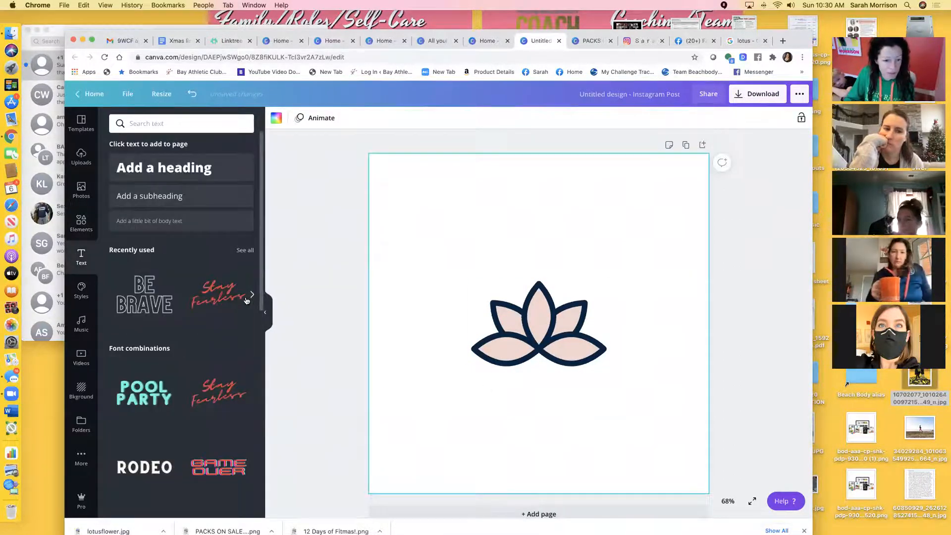
left_click(164, 167)
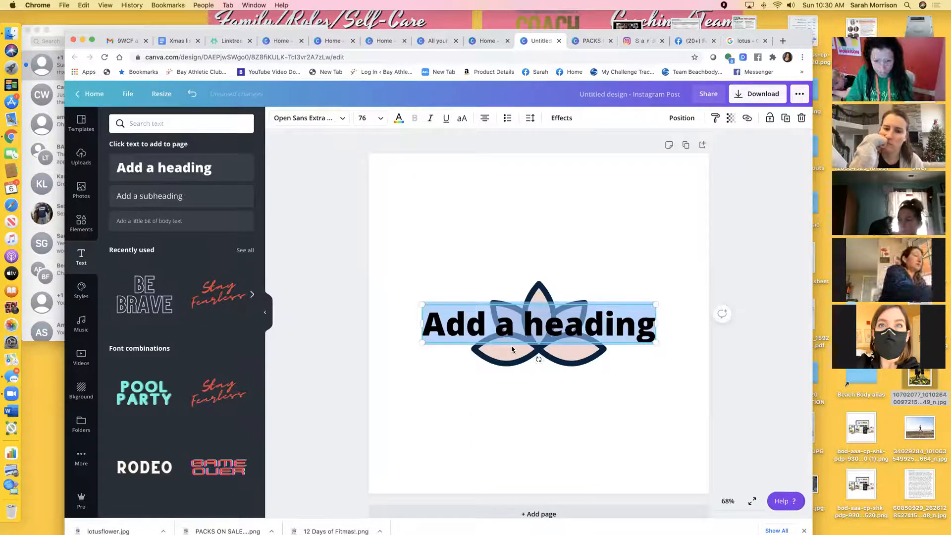
type("Tami H")
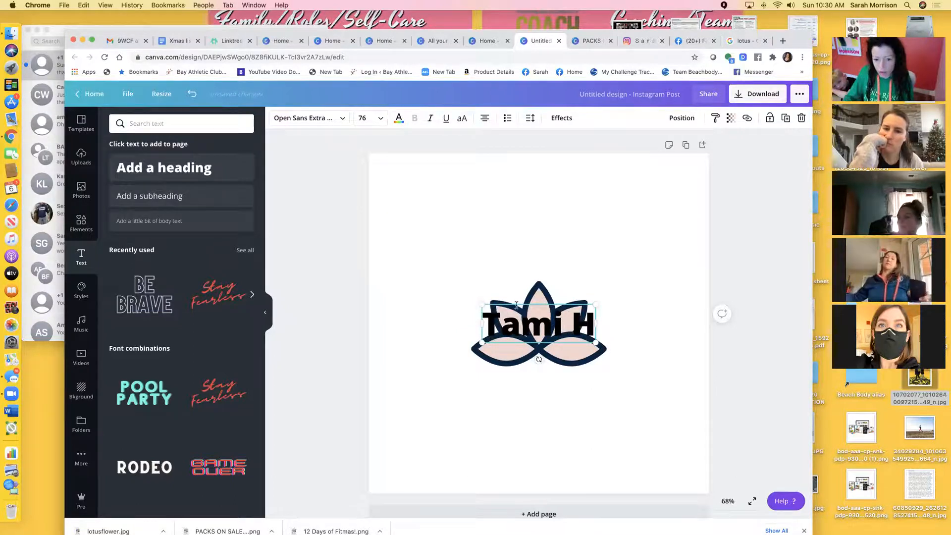
left_click_drag(489, 323, 600, 323)
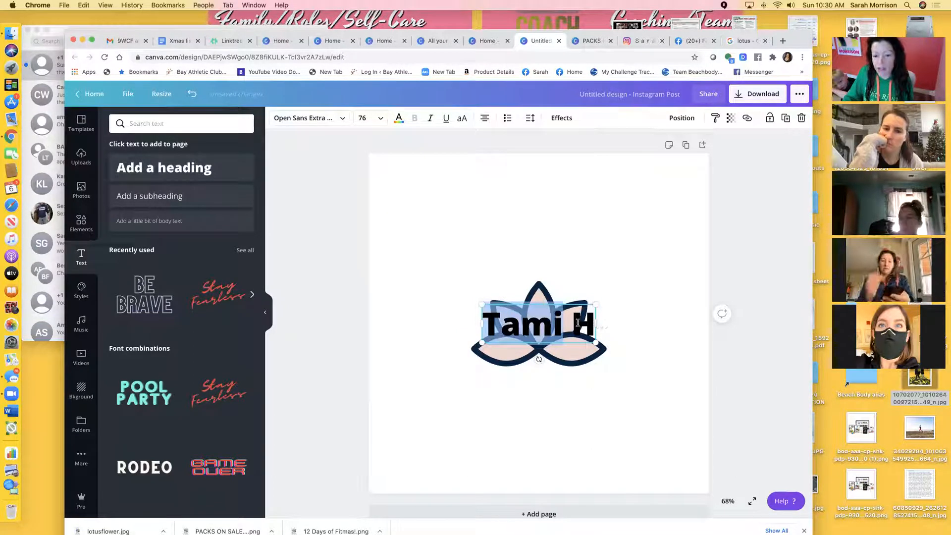
left_click(586, 322)
left_click(573, 271)
left_click_drag(551, 326, 555, 266)
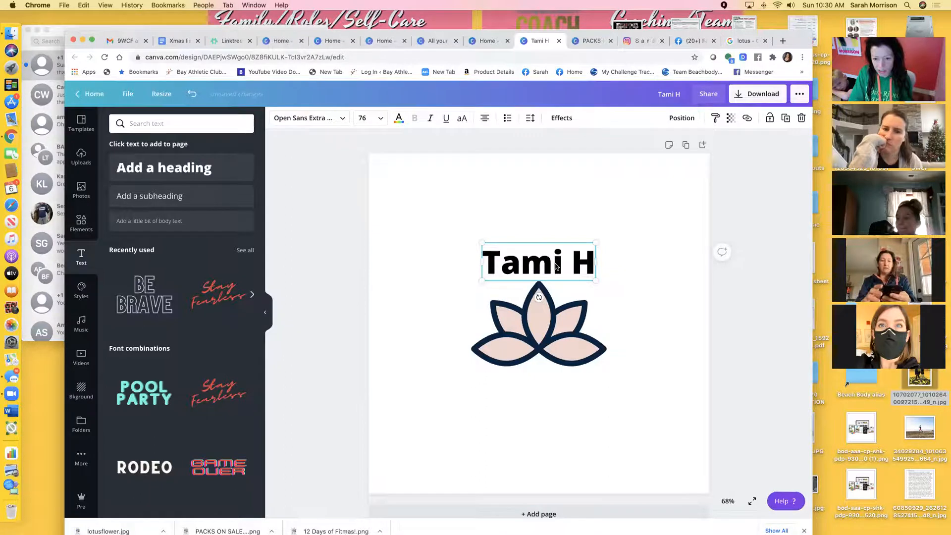
Duplicate the name heading, place the copy below the lotus graphic and change its text to "Wellness".
key("super+d")
left_click_drag(556, 267, 550, 392)
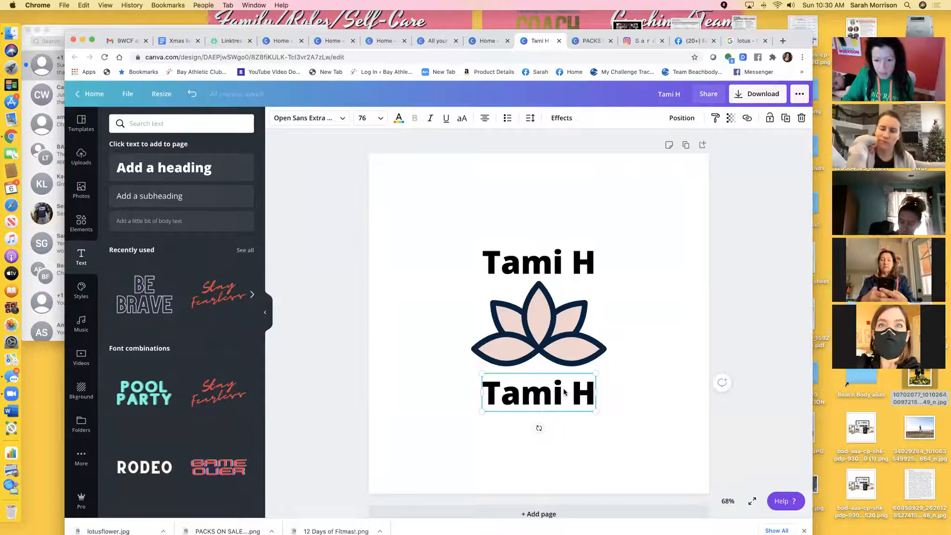
double_click(563, 392)
left_click(590, 389)
left_click_drag(590, 388, 485, 389)
type("Wellness")
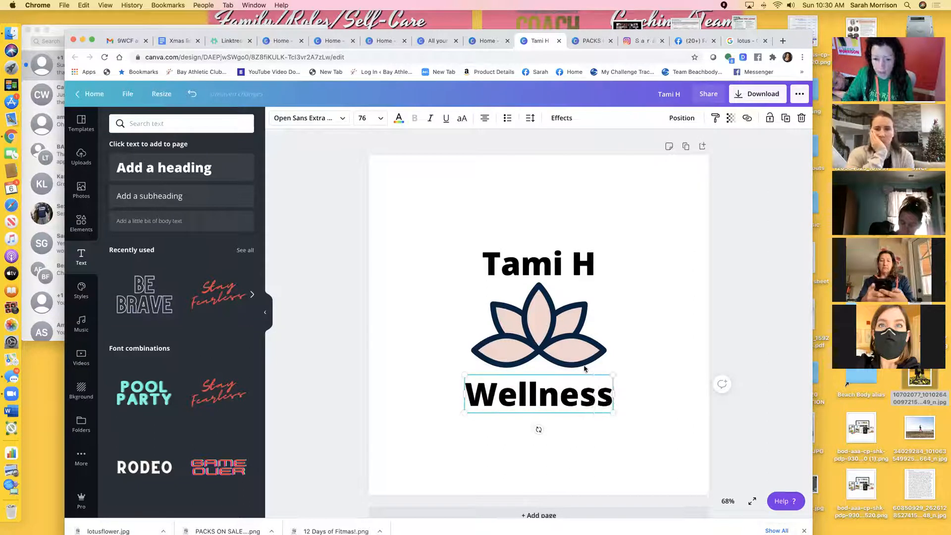
left_click(636, 365)
left_click_drag(569, 395, 570, 396)
Apply the Curve effect to the name heading above the lotus and set its curve to 67.
left_click(570, 259)
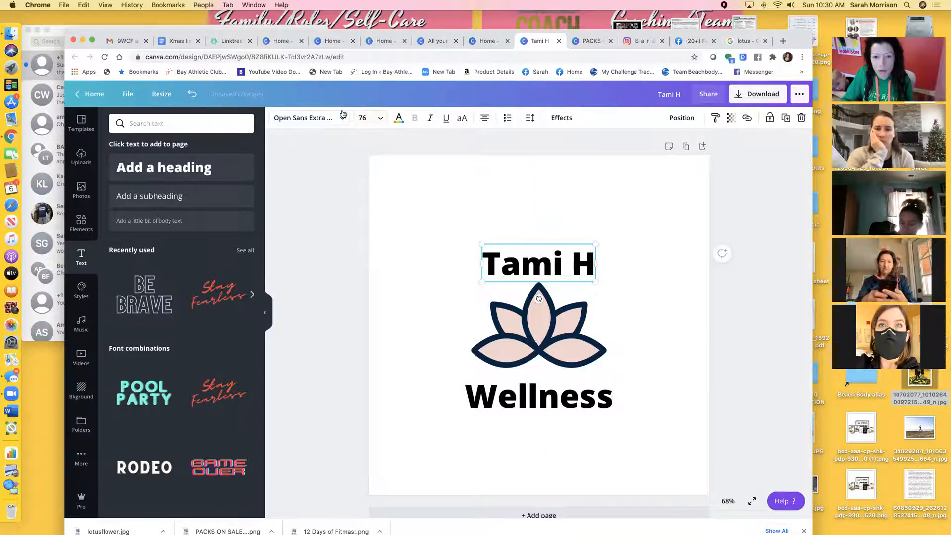
left_click(561, 118)
left_click(228, 296)
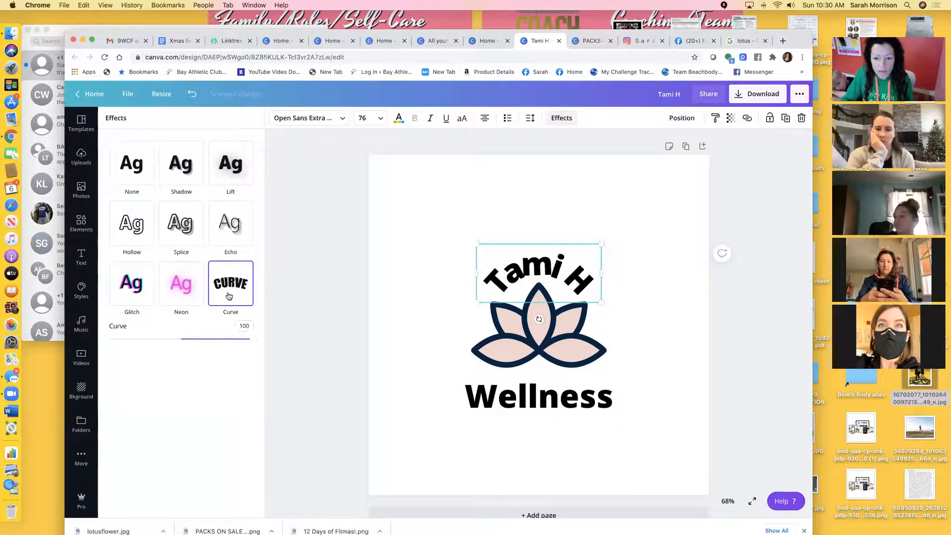
left_click_drag(251, 340, 230, 339)
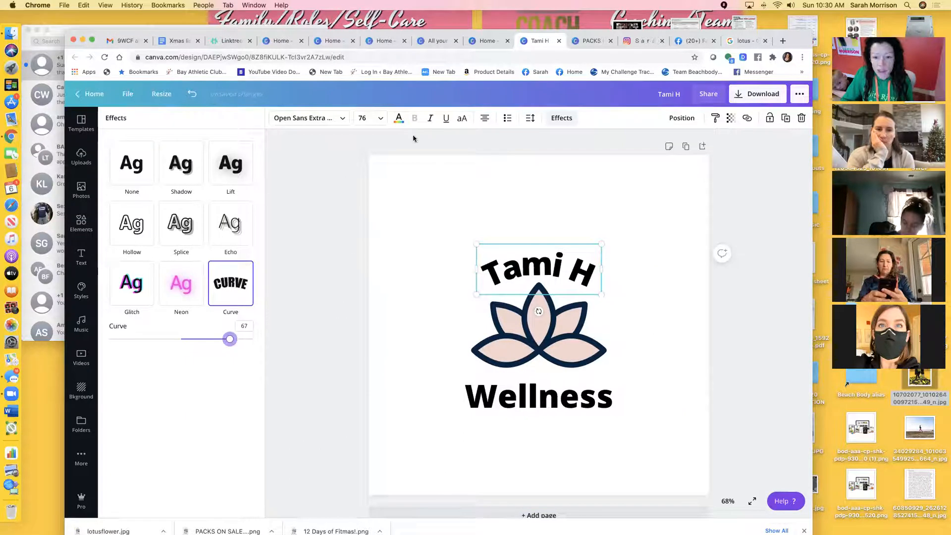
Set the curved name heading's font size to 96 and move it up above the lotus, centered on the page.
left_click(375, 118)
scroll(384, 361, "down", 3)
scroll(381, 370, "down", 2)
left_click(365, 363)
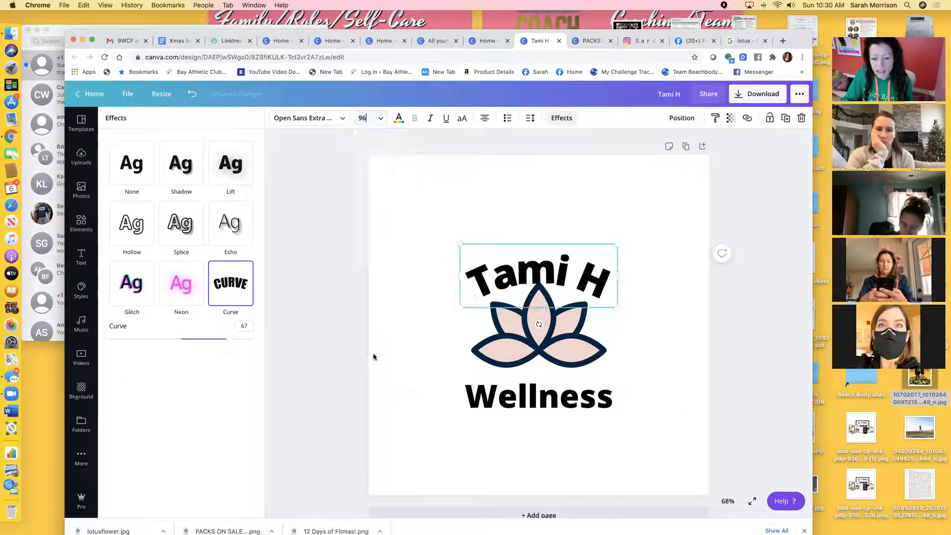
left_click(545, 261)
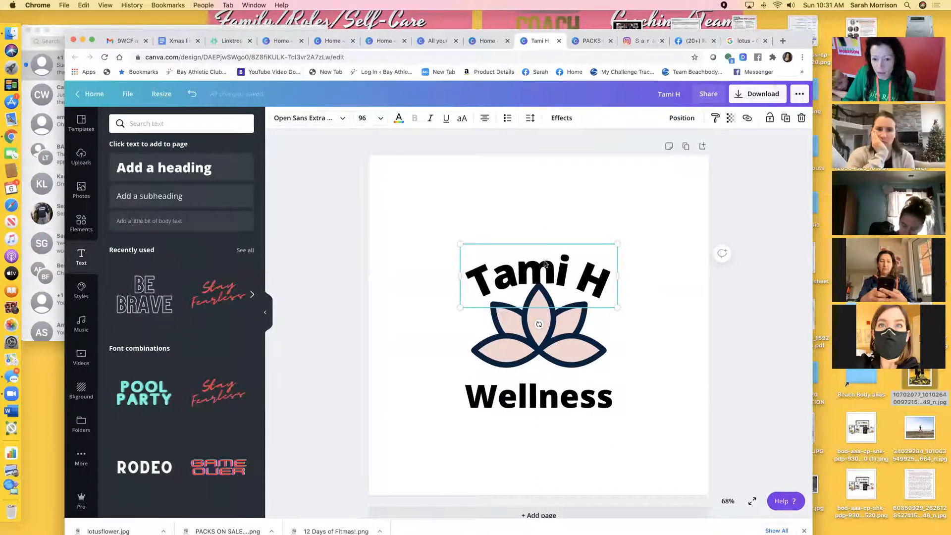
left_click_drag(544, 261, 545, 250)
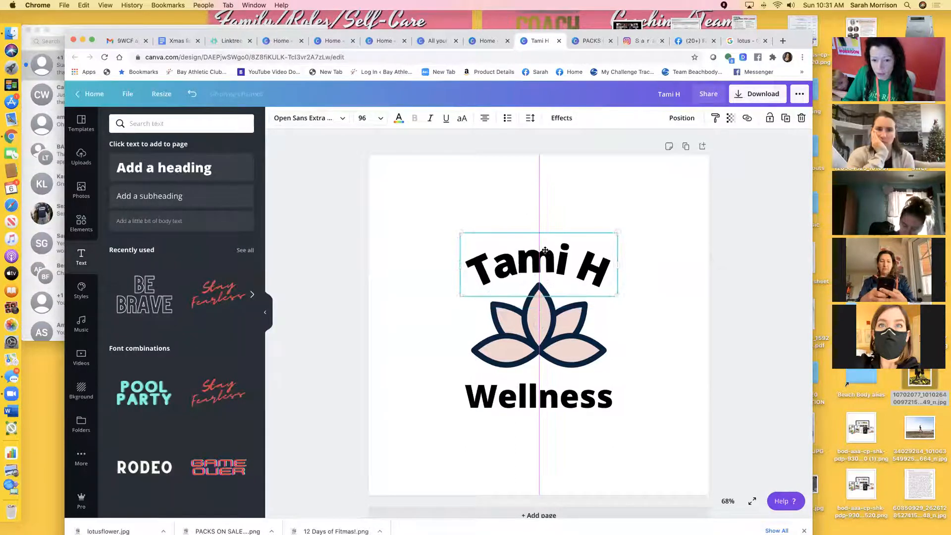
left_click(565, 272)
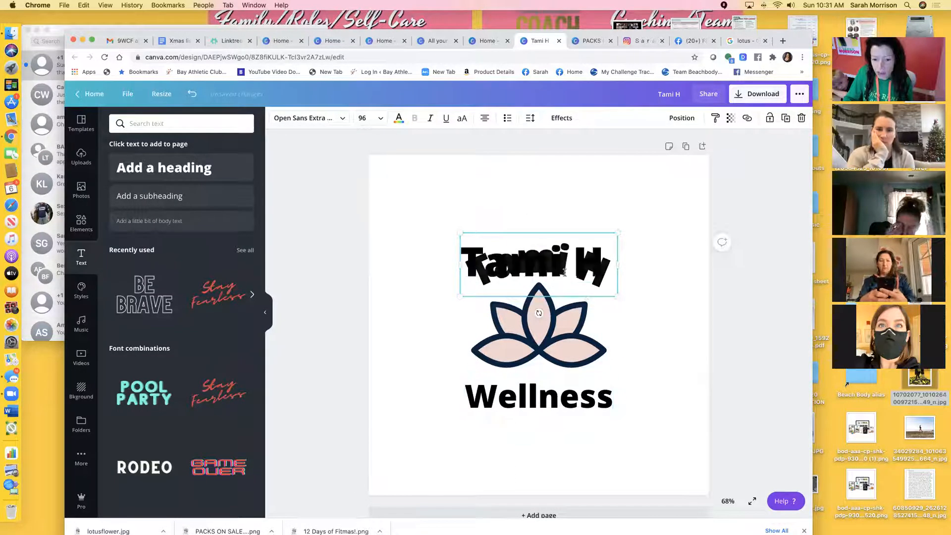
left_click(657, 261)
Recolor the name heading and the "Wellness" heading with the lotus outline's dark navy document color.
left_click(603, 279)
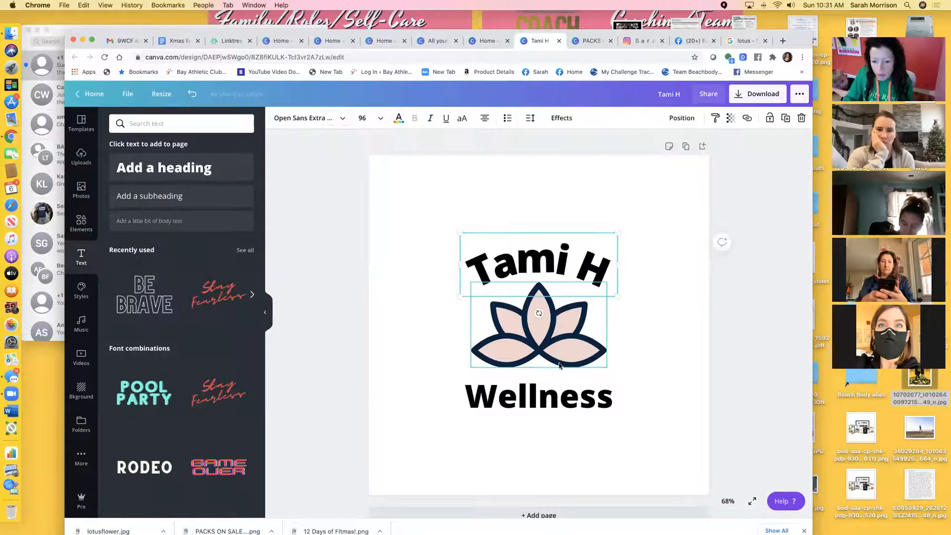
left_click(399, 120)
left_click(146, 216)
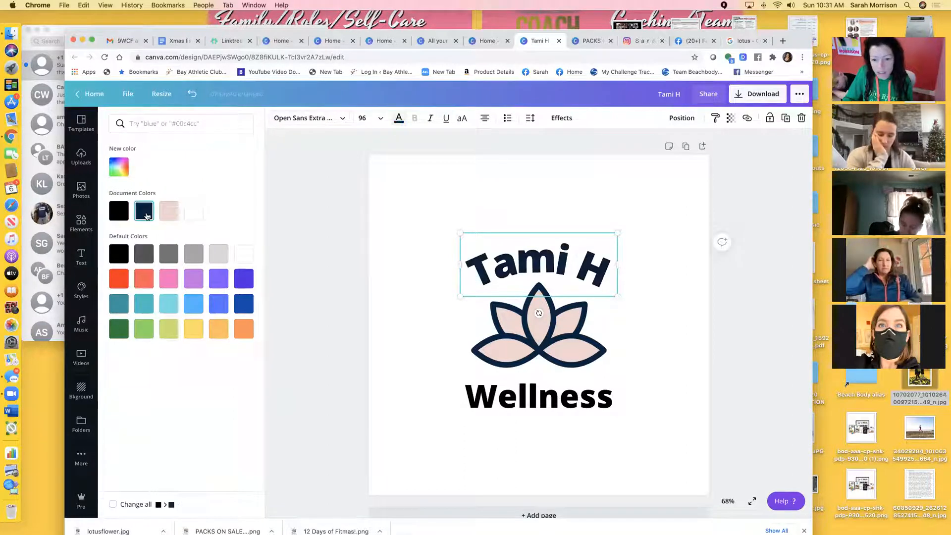
left_click(388, 247)
left_click(593, 411)
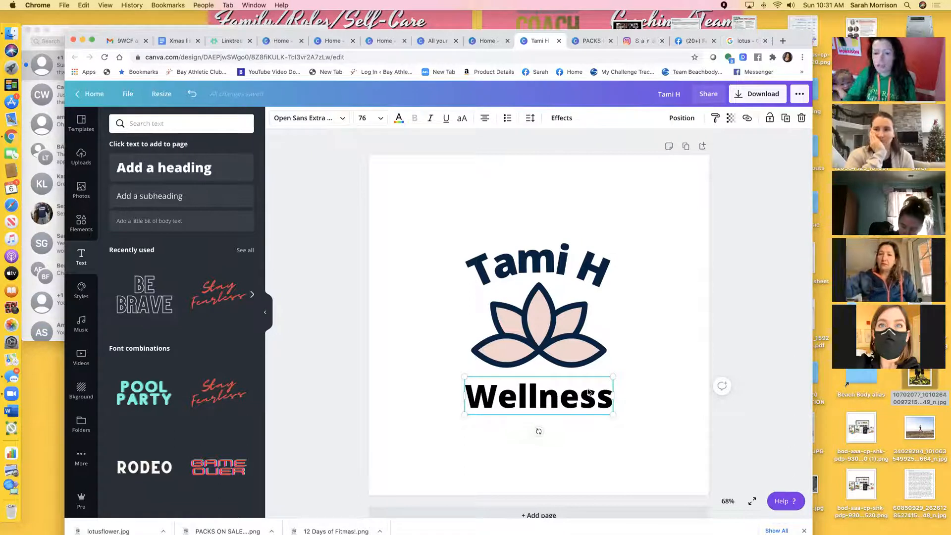
left_click(398, 119)
left_click(144, 211)
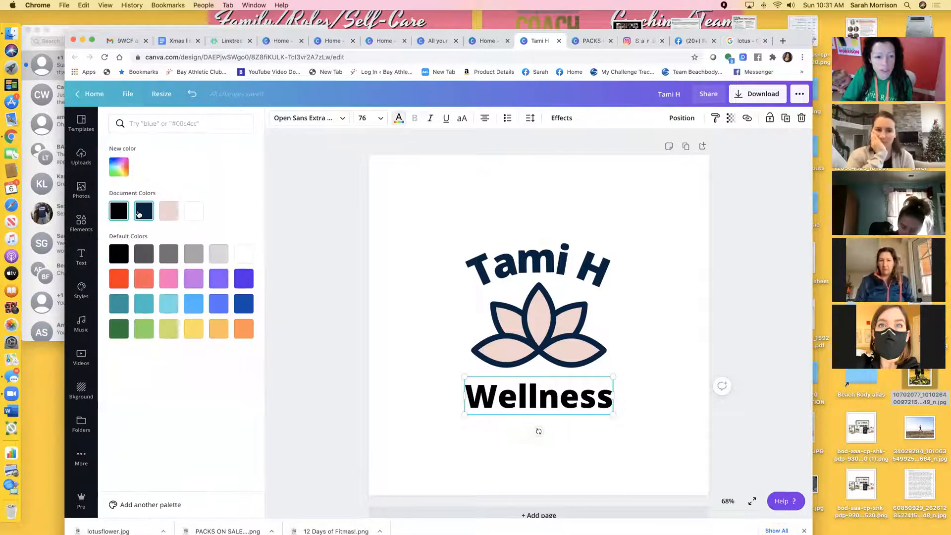
Widen the "Wellness" text box on both sides to nearly the full page width.
left_click(416, 440)
left_click(435, 448)
left_click(507, 414)
left_click_drag(624, 395, 680, 396)
left_click_drag(460, 395, 386, 395)
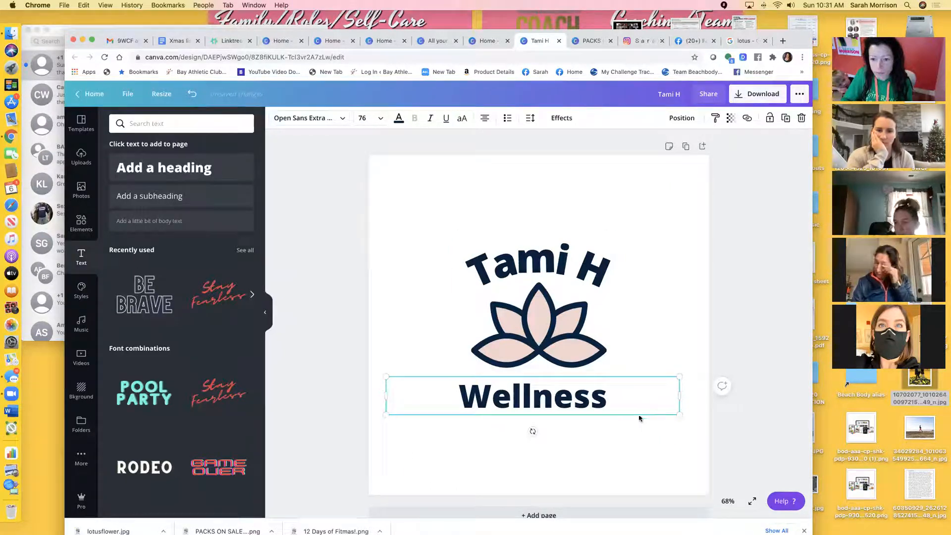
Widen the letter spacing of "Wellness" until it extends well past the lotus, and center the heading under the graphic.
left_click(562, 122)
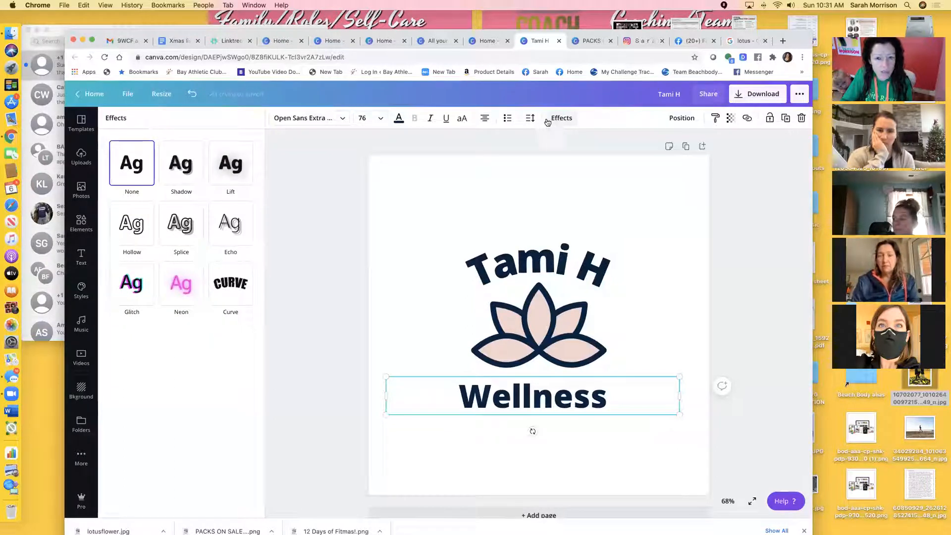
left_click(529, 119)
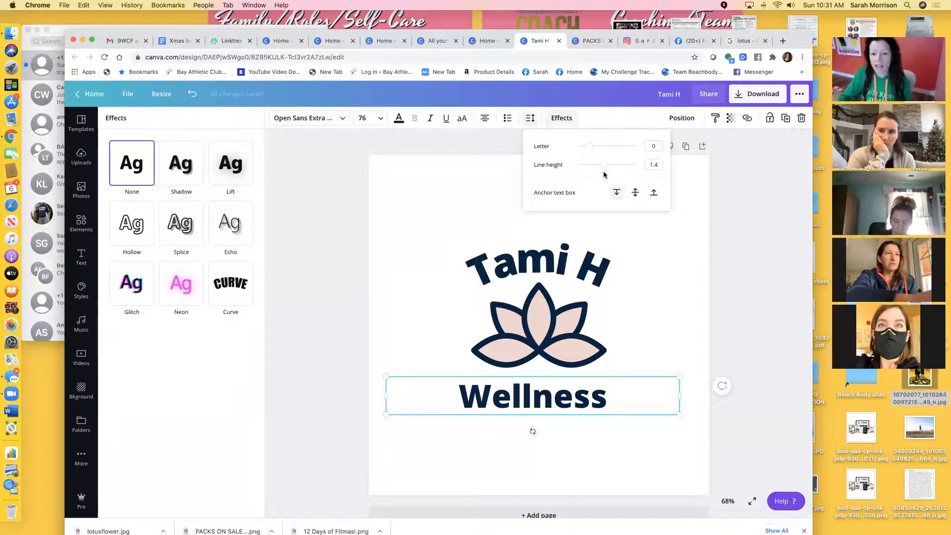
left_click_drag(588, 149, 618, 147)
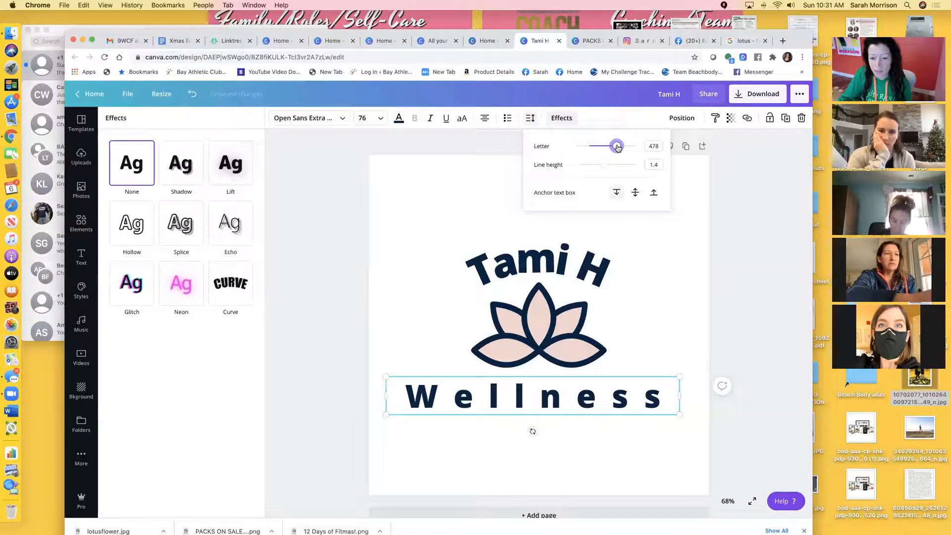
left_click(559, 412)
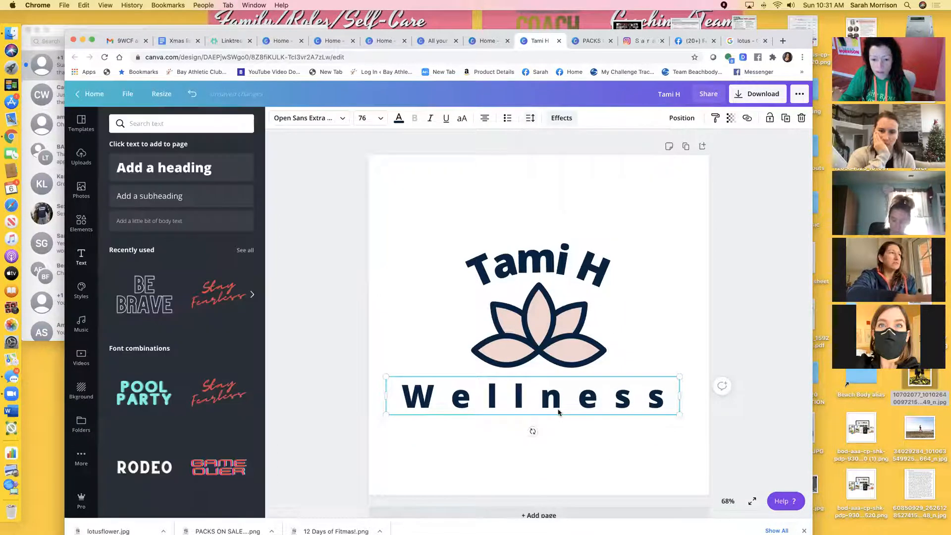
left_click(582, 454)
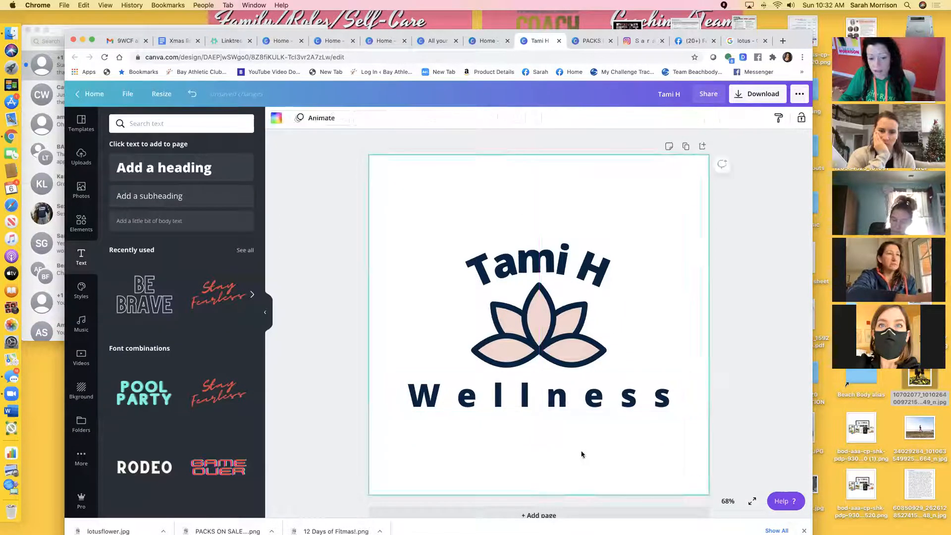
Slightly increase the letter spacing of the curved name heading so its arc spans wider than the lotus.
left_click(544, 264)
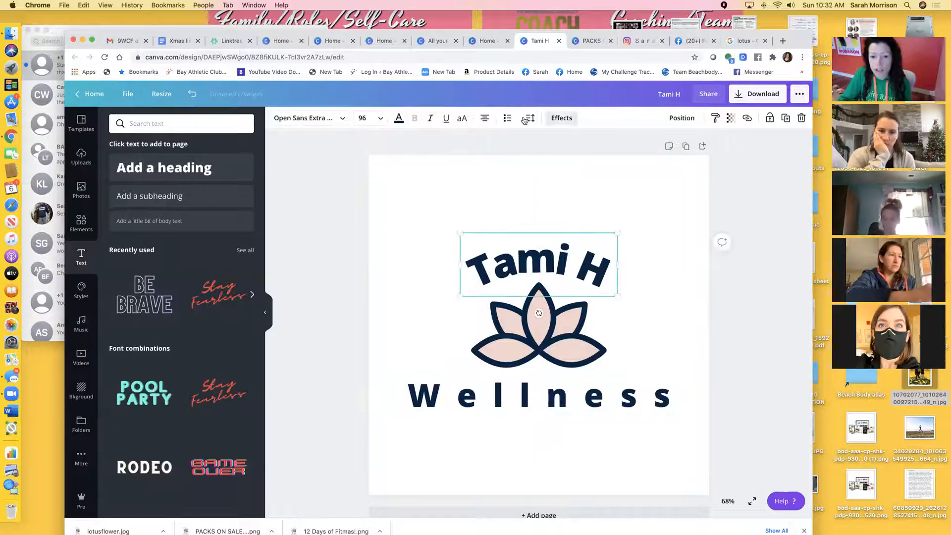
left_click(528, 118)
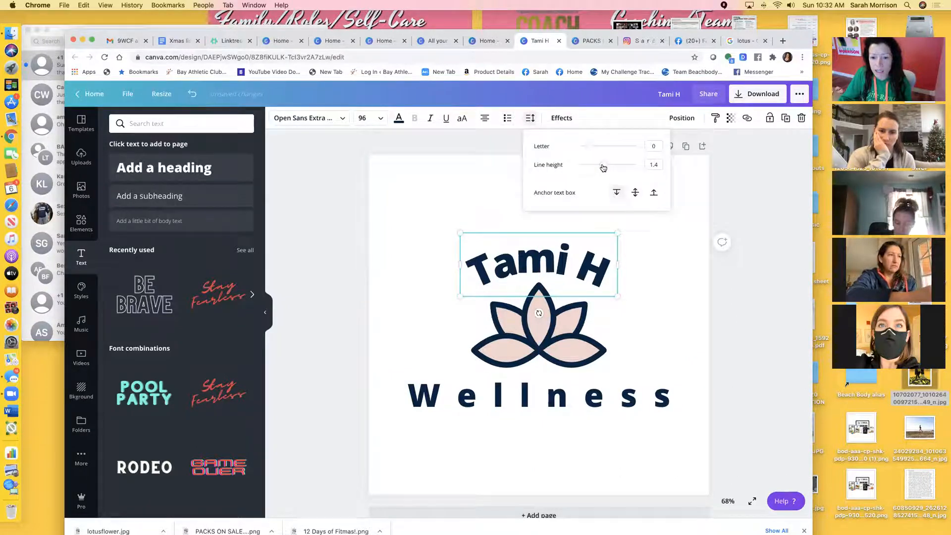
left_click_drag(589, 147, 596, 146)
left_click(667, 274)
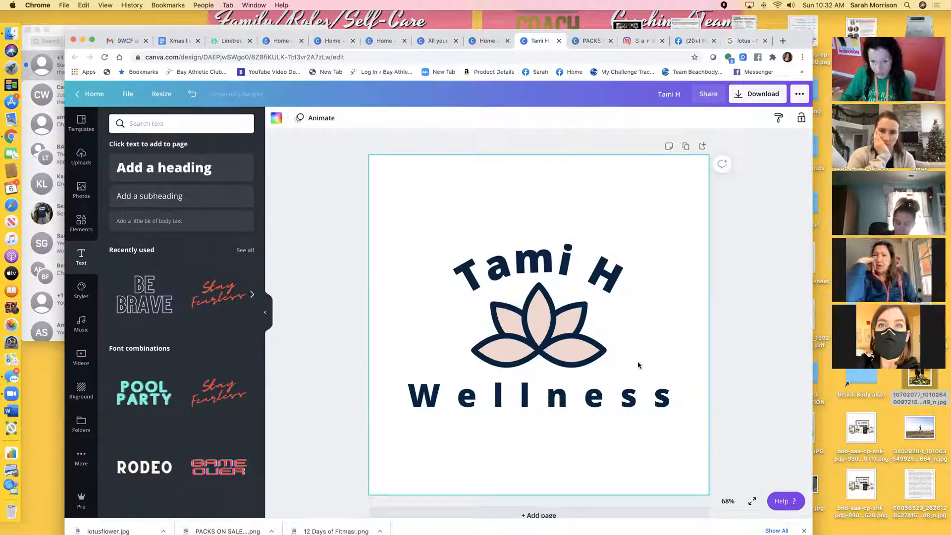
Duplicate the lotus, shrink the copy to about a third, and place one small lotus on each side of the large one.
left_click(81, 222)
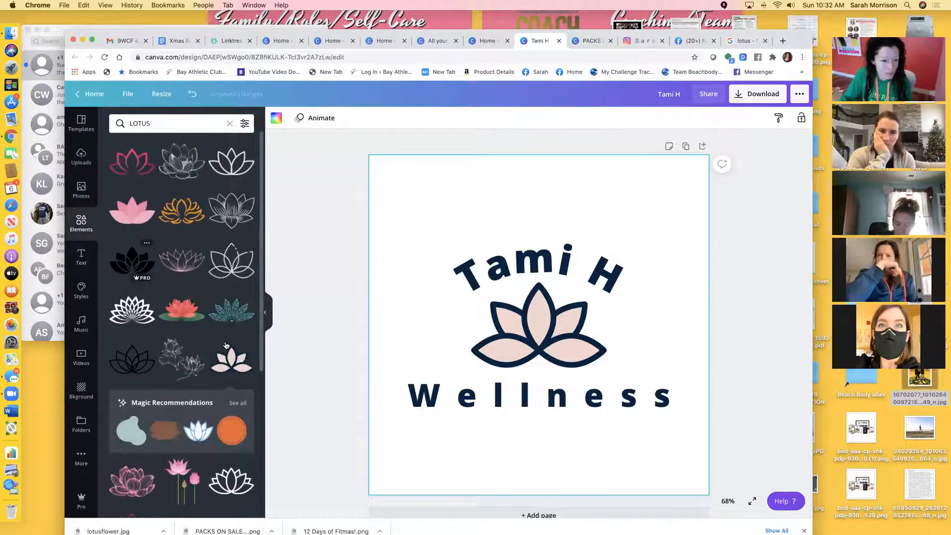
left_click(530, 341)
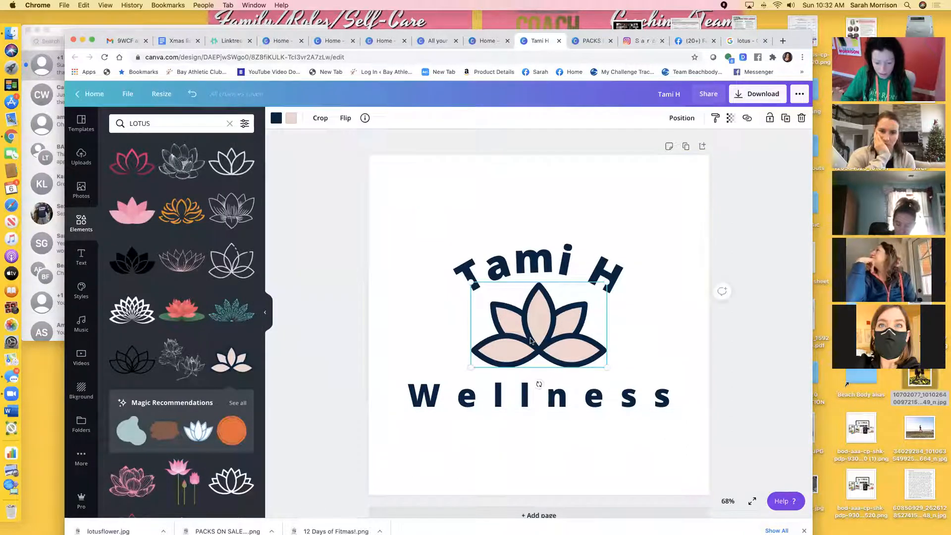
key("super+d")
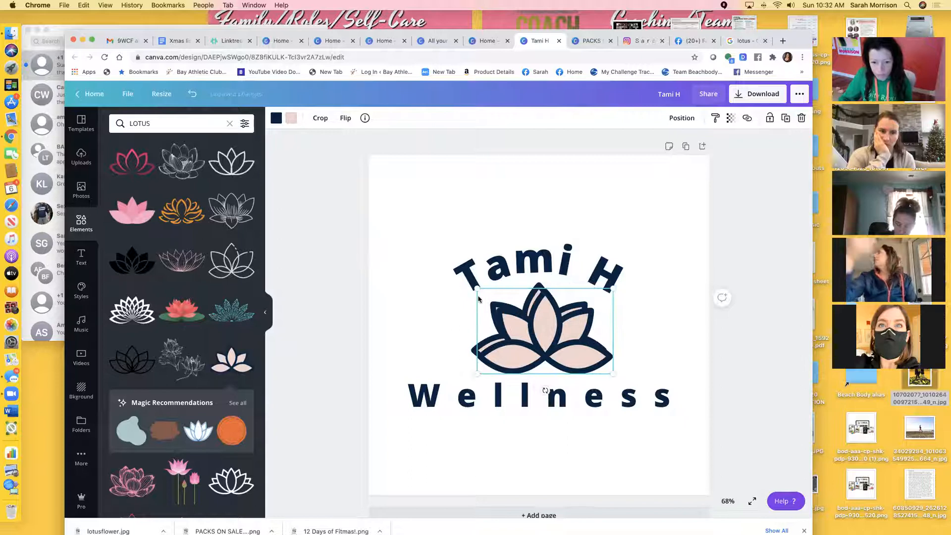
left_click_drag(476, 287, 621, 328)
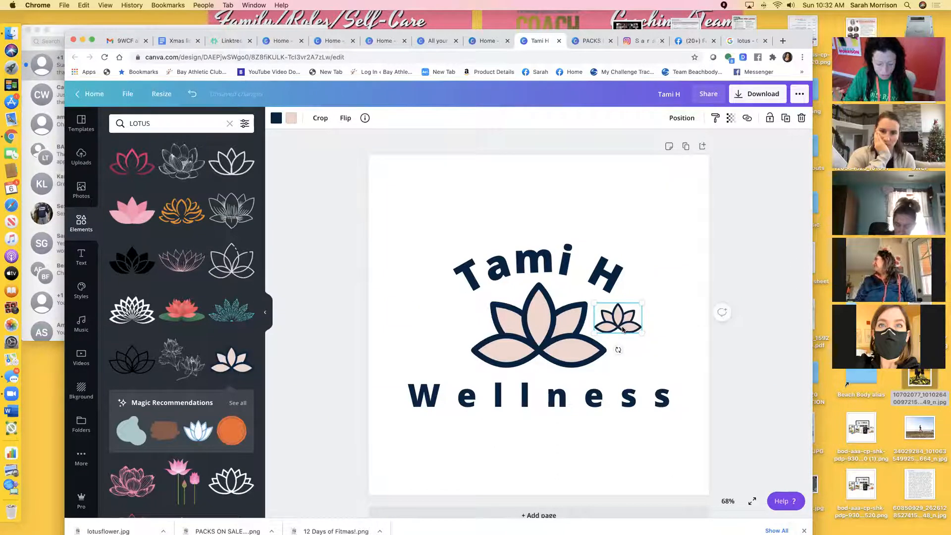
key("super+d")
left_click_drag(624, 329, 456, 319)
left_click(601, 325)
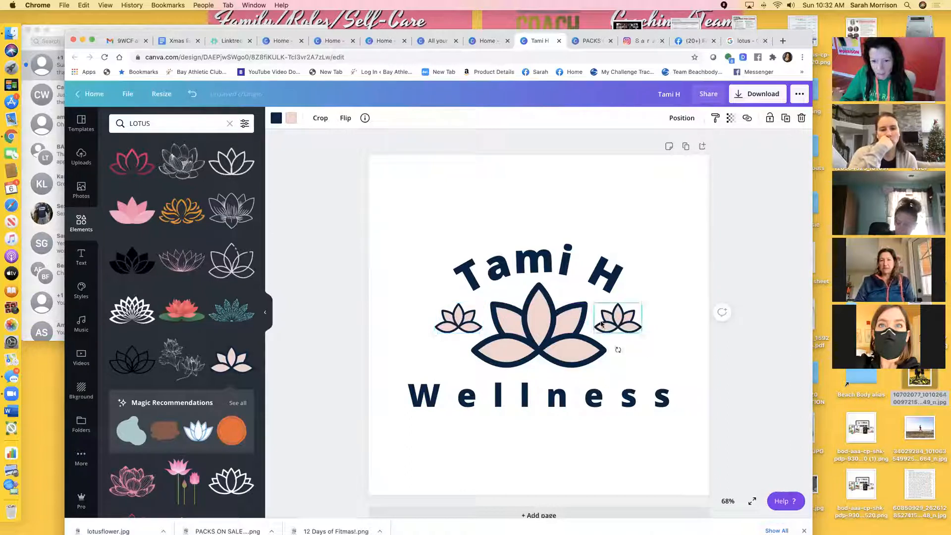
left_click(452, 318)
Delete the large lotus, the name heading and the "Wellness" heading, keeping the two small lotuses.
left_click(530, 322)
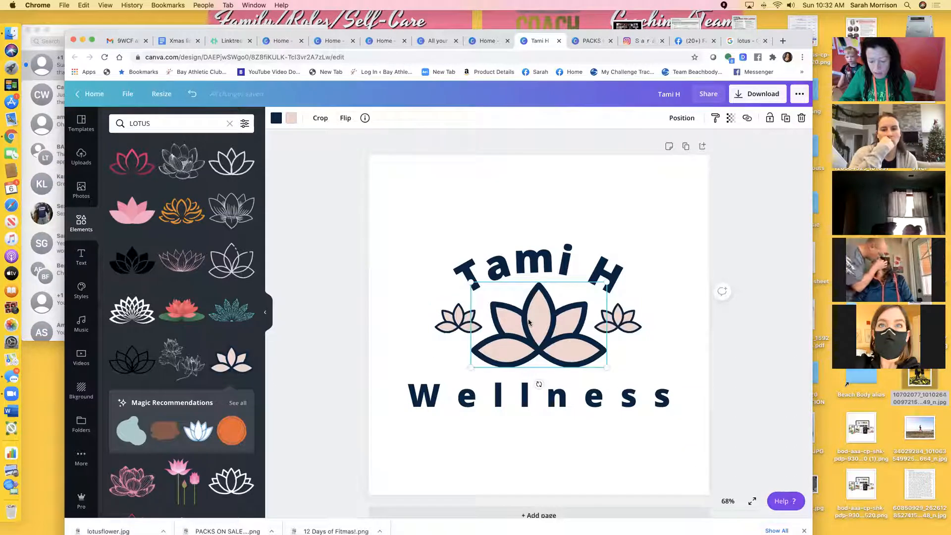
key("Delete")
left_click(610, 325)
left_click(588, 276)
key("Delete")
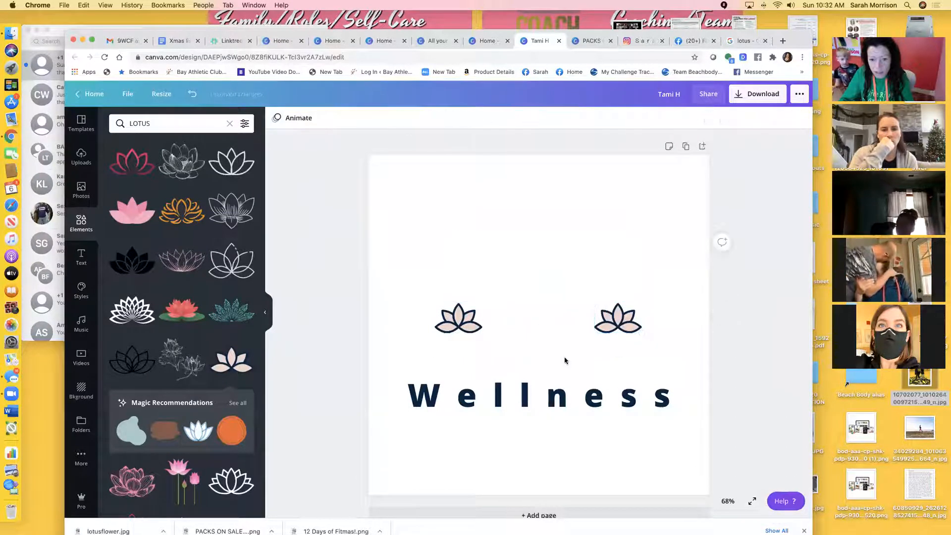
left_click(560, 399)
key("Delete")
Stack the two small lotuses mid-page and add three copies below them to form a loose vertical column of five.
left_click_drag(617, 319, 545, 226)
left_click_drag(461, 326, 542, 296)
key("super+v")
key("super+v")
key("super+v")
key("super+v")
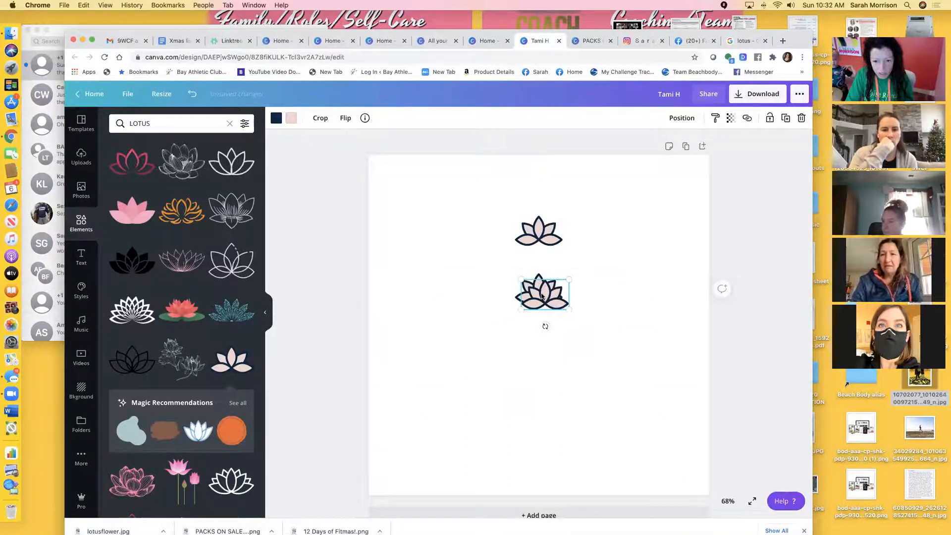
left_click_drag(552, 426, 543, 446)
left_click_drag(549, 308, 544, 344)
Select all five small lotuses and align and space them evenly with Tidy up.
left_click_drag(591, 466, 520, 170)
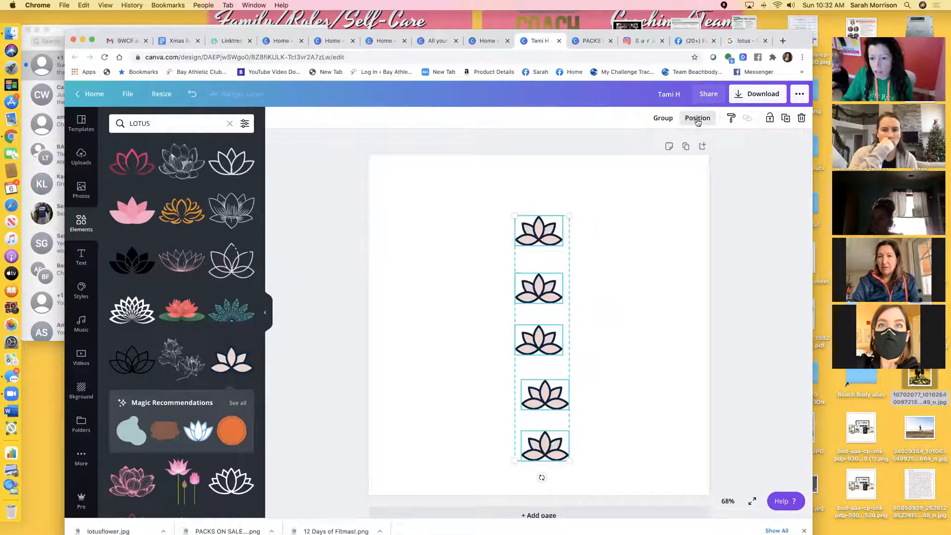
left_click(698, 121)
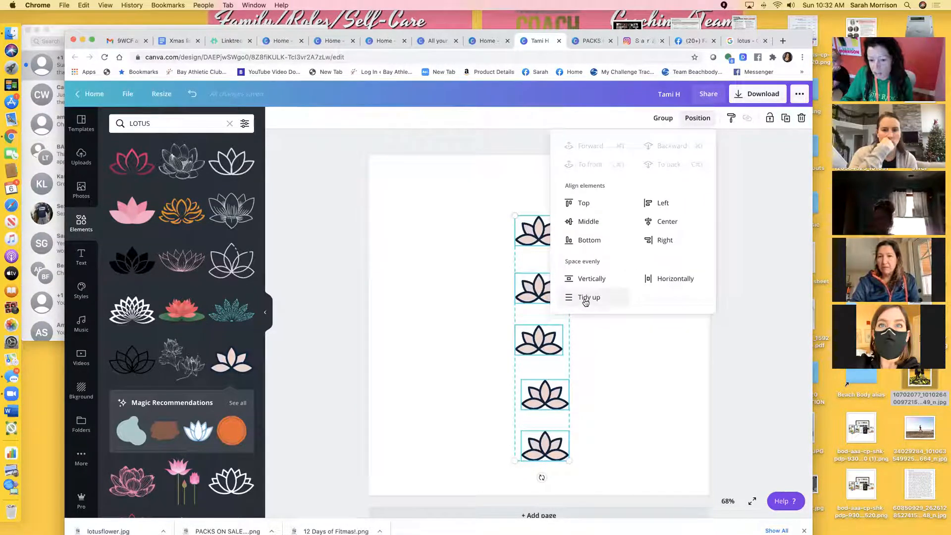
left_click(586, 301)
left_click(641, 362)
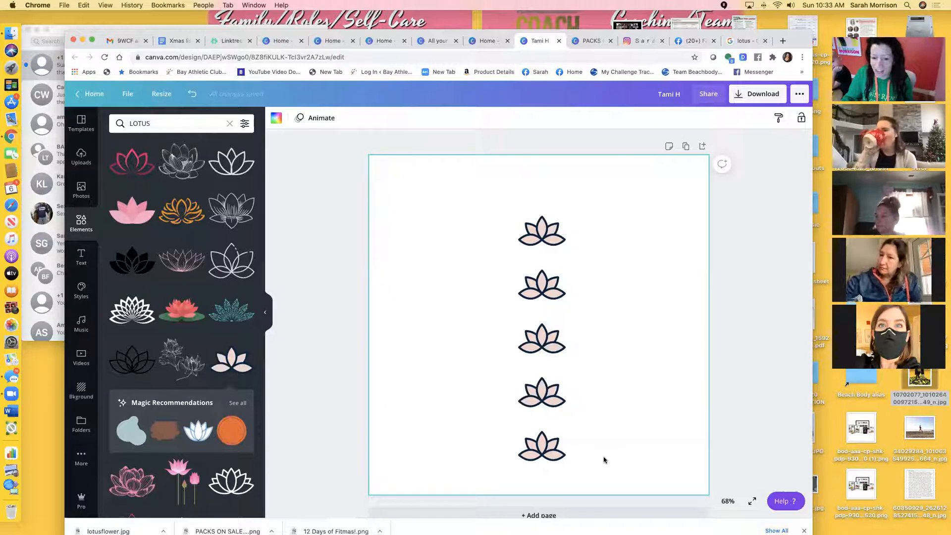
Group the five evenly spaced lotuses into a single object.
left_click_drag(596, 460, 544, 220)
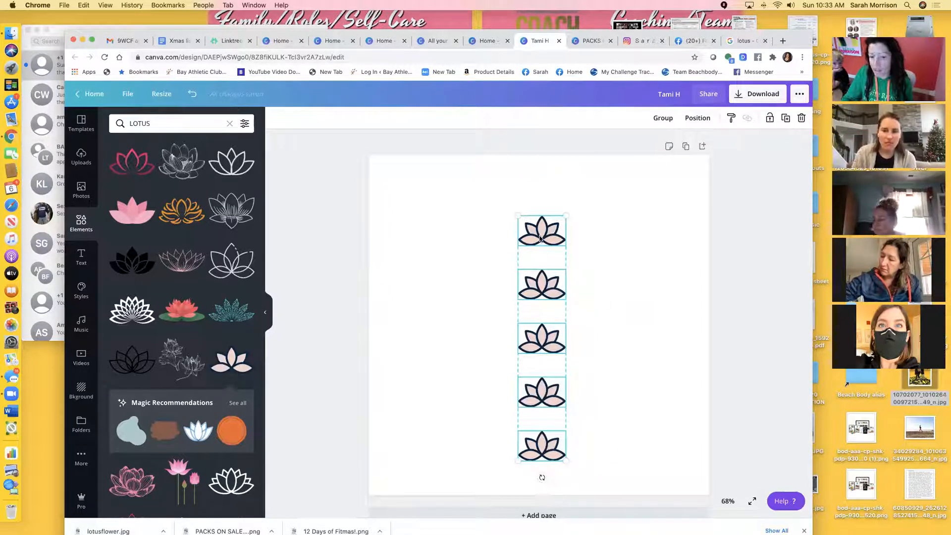
left_click(617, 443)
left_click_drag(604, 464, 543, 219)
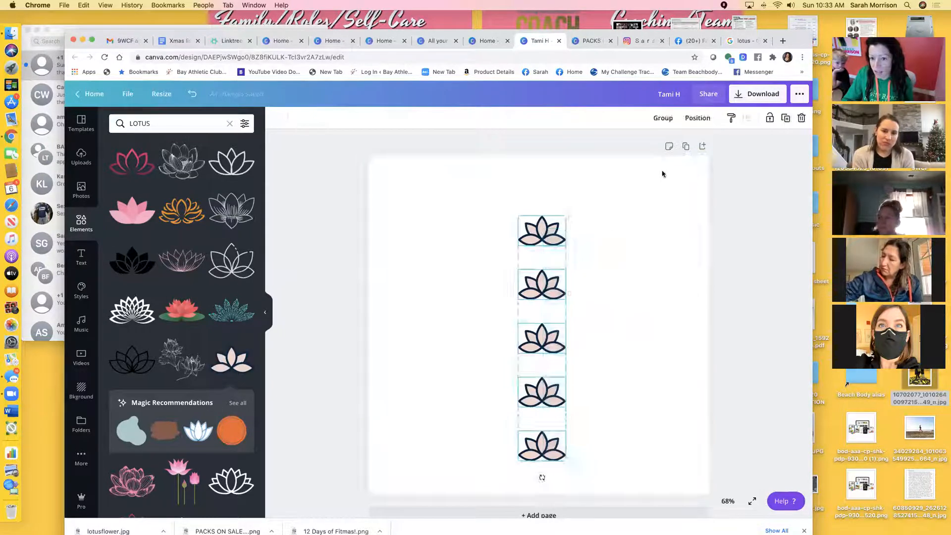
left_click(663, 117)
left_click(629, 281)
Move the grouped column of five lotuses to the left part of the page.
left_click_drag(557, 292, 666, 270)
left_click_drag(507, 276, 444, 265)
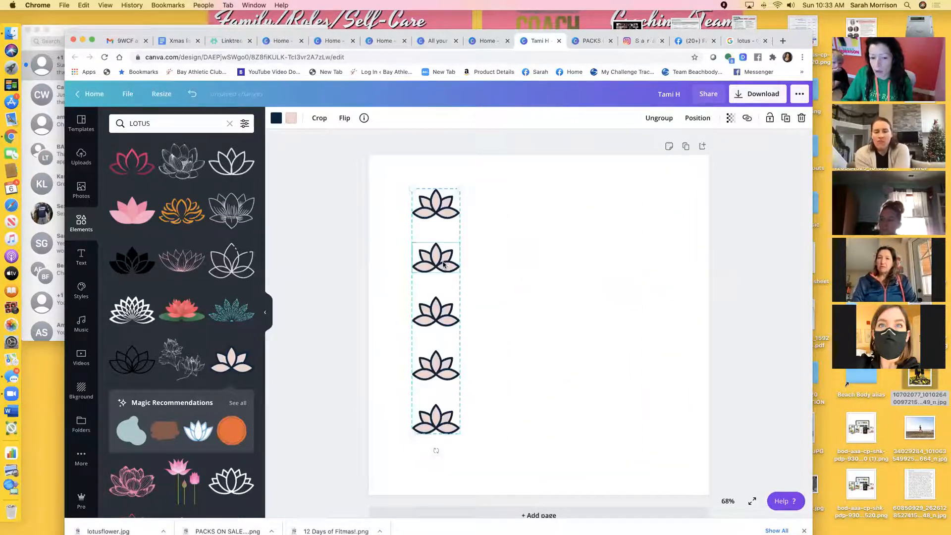
Ungroup the lotuses and nudge only the fourth one slightly down.
right_click(445, 267)
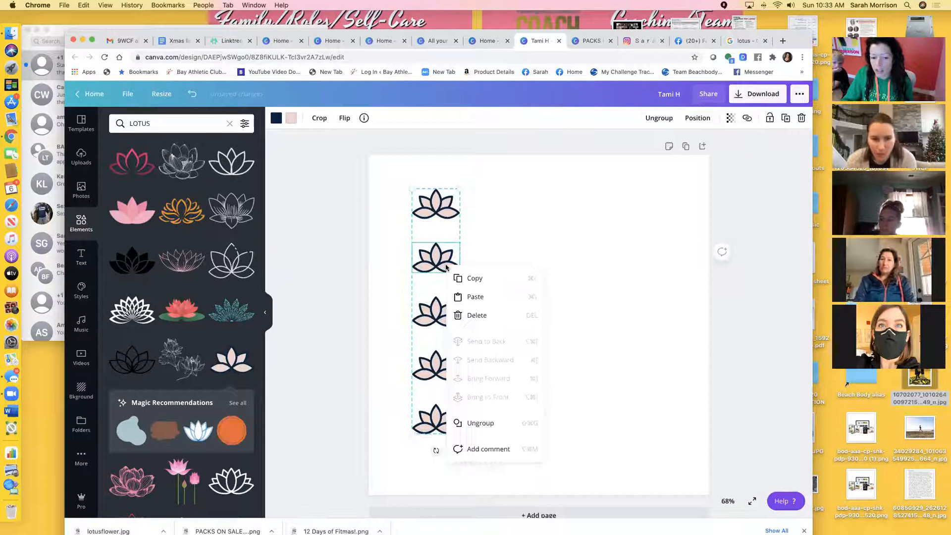
left_click(478, 425)
left_click(489, 382)
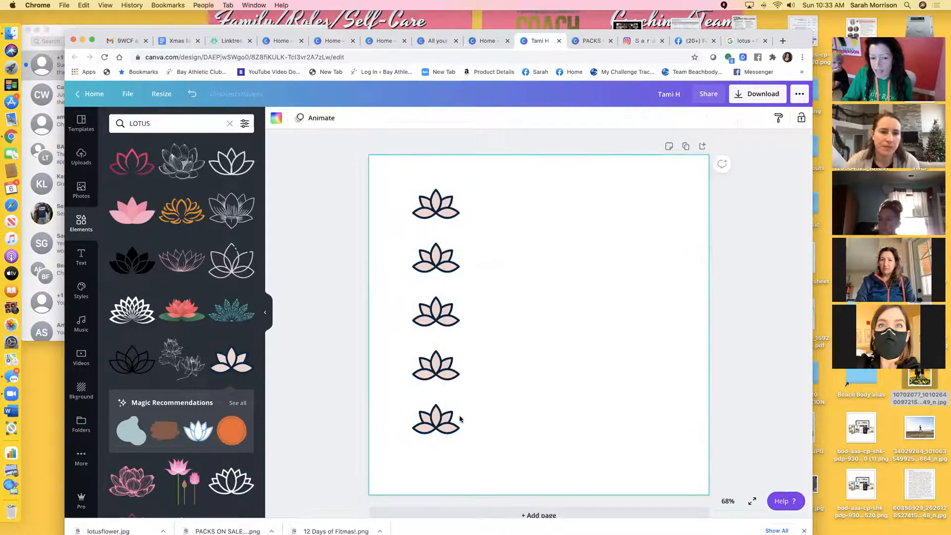
mouse_move(445, 372)
left_mouse_down()
mouse_move(671, 364)
mouse_move(444, 364)
left_mouse_up()
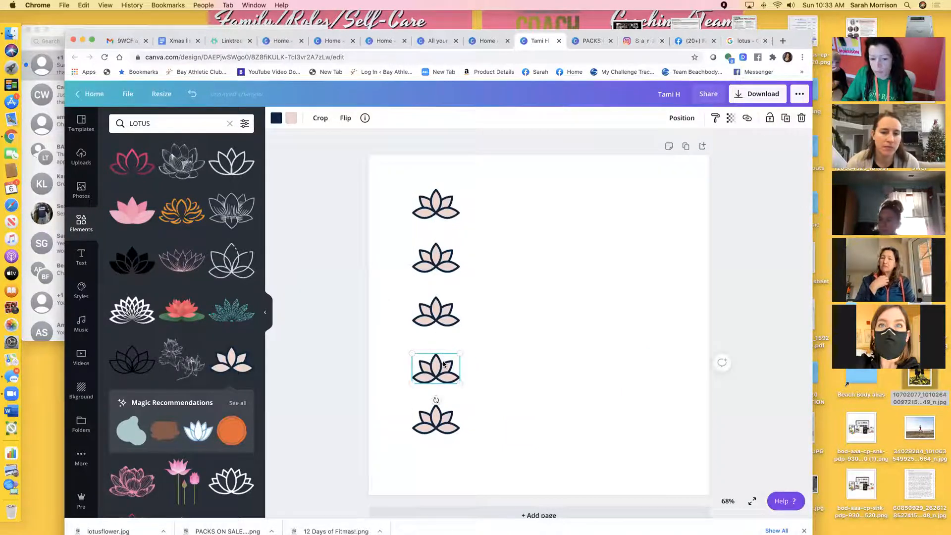
left_click(557, 366)
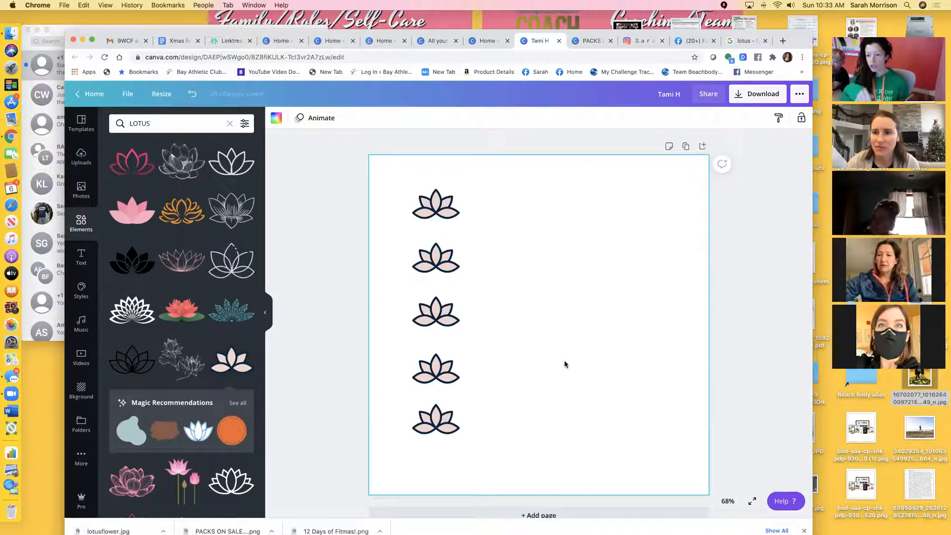
Return to the Canva home page and create a blank Instagram Story from the social media designs.
left_click(497, 41)
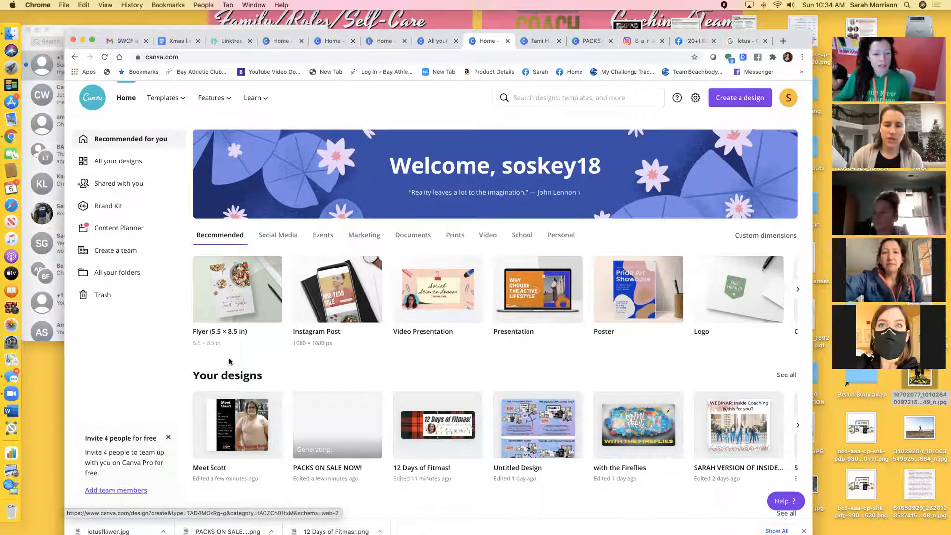
left_click(292, 236)
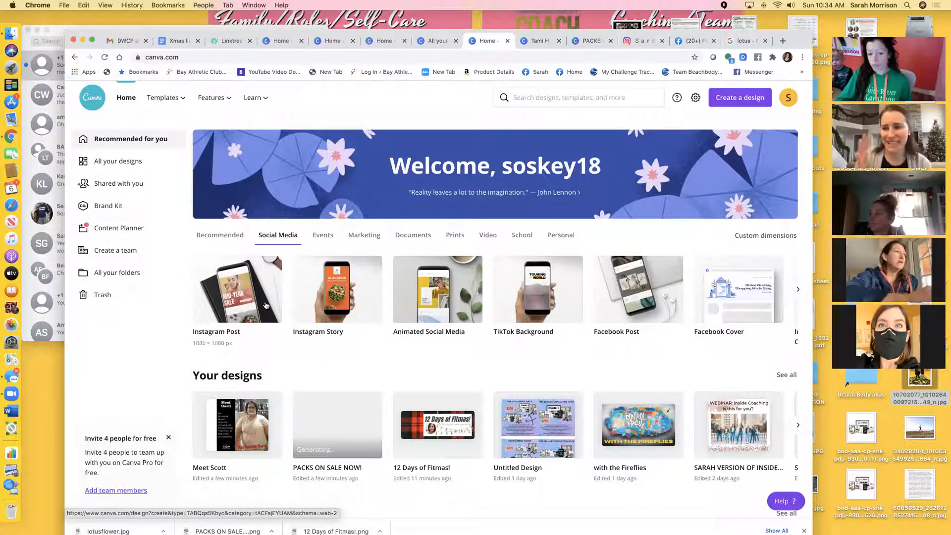
left_click(345, 296)
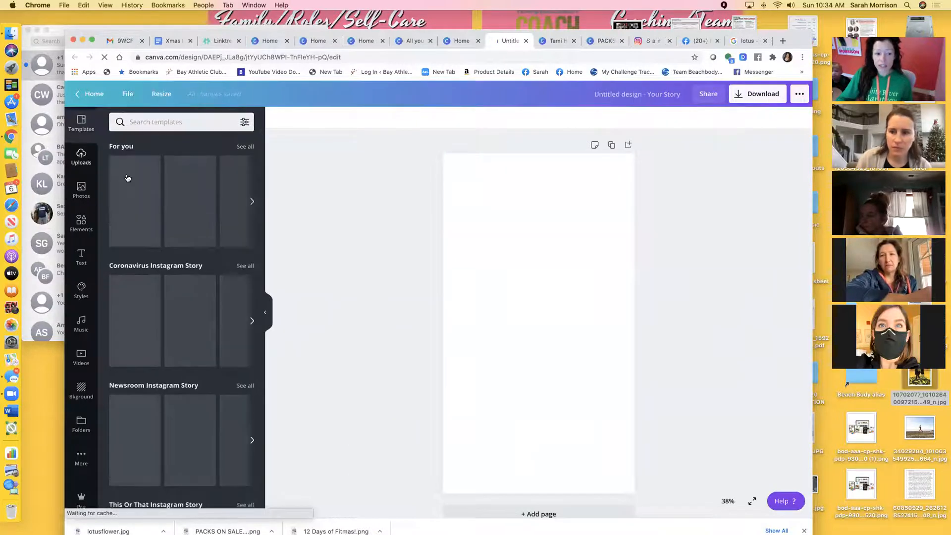
Add the uploaded "Control Freak" image to the blank story page.
left_click(81, 157)
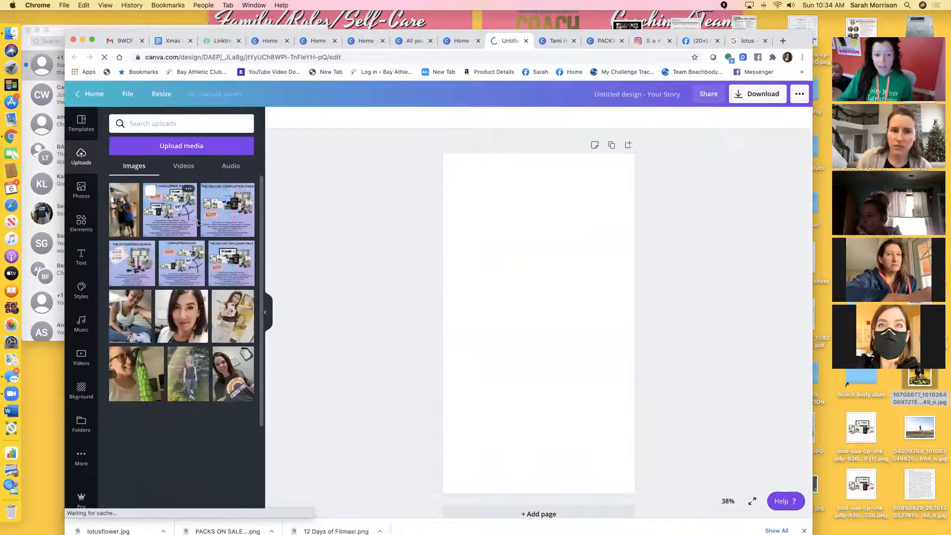
scroll(201, 277, "down", 10)
scroll(206, 349, "down", 10)
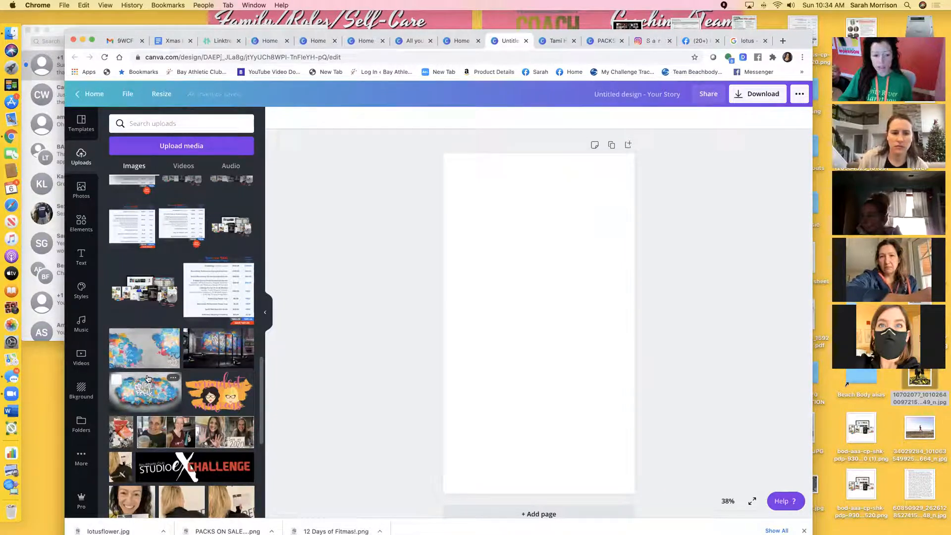
left_click(150, 392)
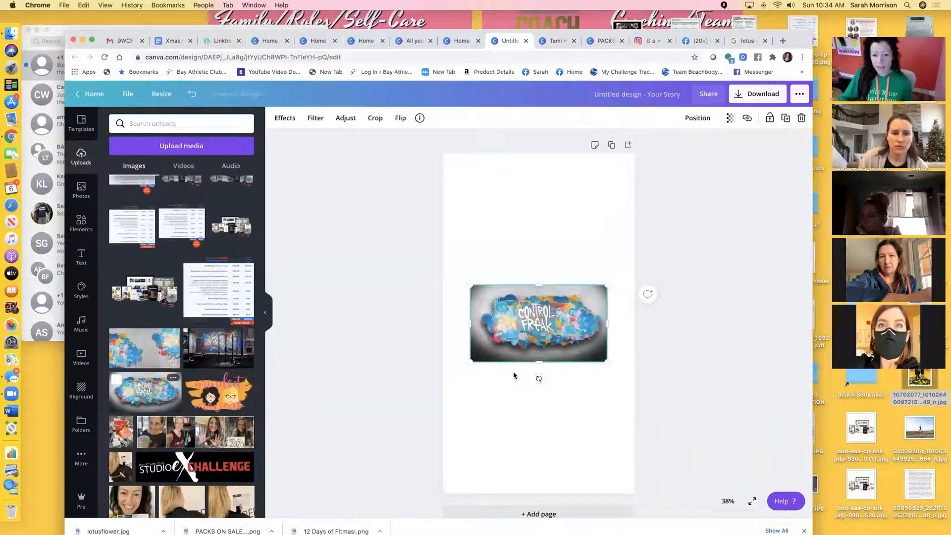
Enlarge the "Control Freak" image to the full page width and place it at the top of the story.
left_click_drag(600, 361, 634, 378)
left_click_drag(470, 377, 441, 393)
left_click_drag(519, 374, 519, 241)
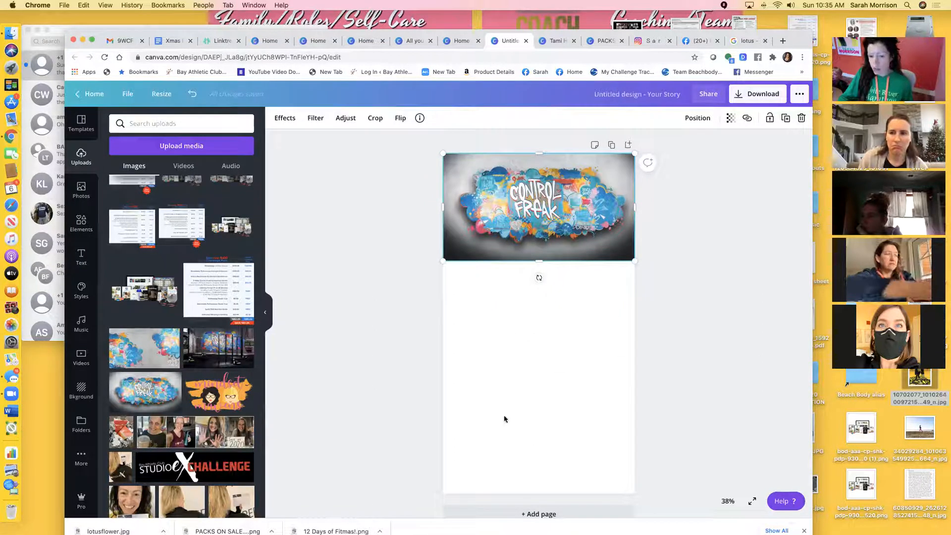
left_click(551, 309)
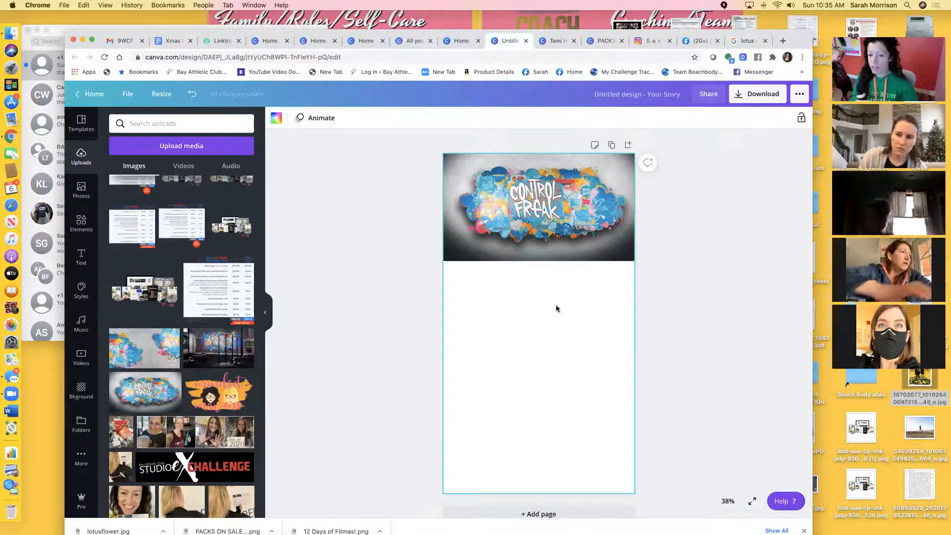
Return to the Canva home page and create a blank 16:9 Presentation.
left_click(94, 97)
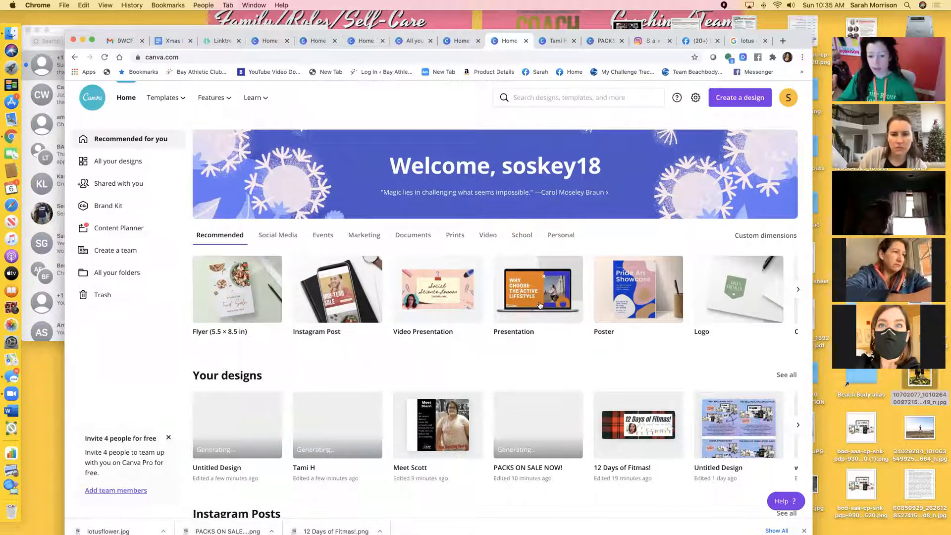
left_click(521, 333)
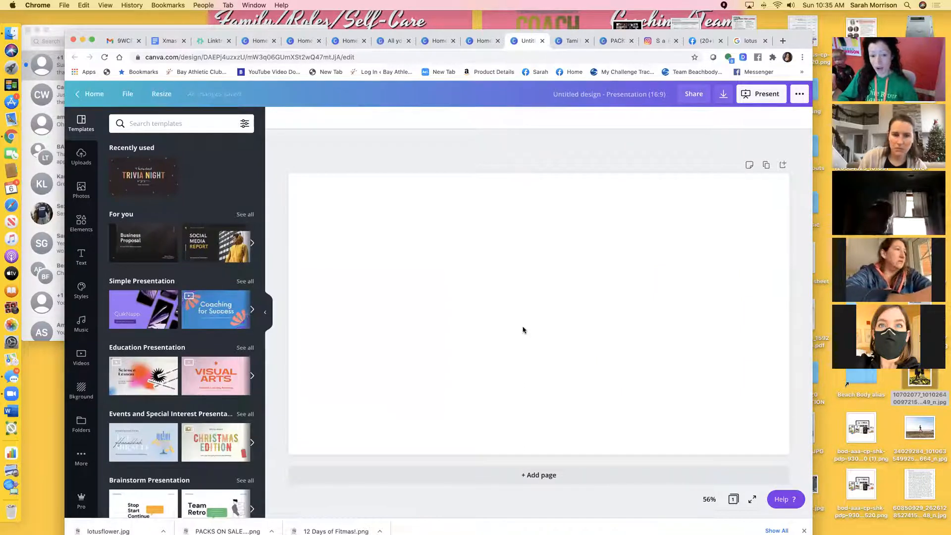
Look through the recently used Trivia Night template's pages and close it without applying it.
left_click(128, 183)
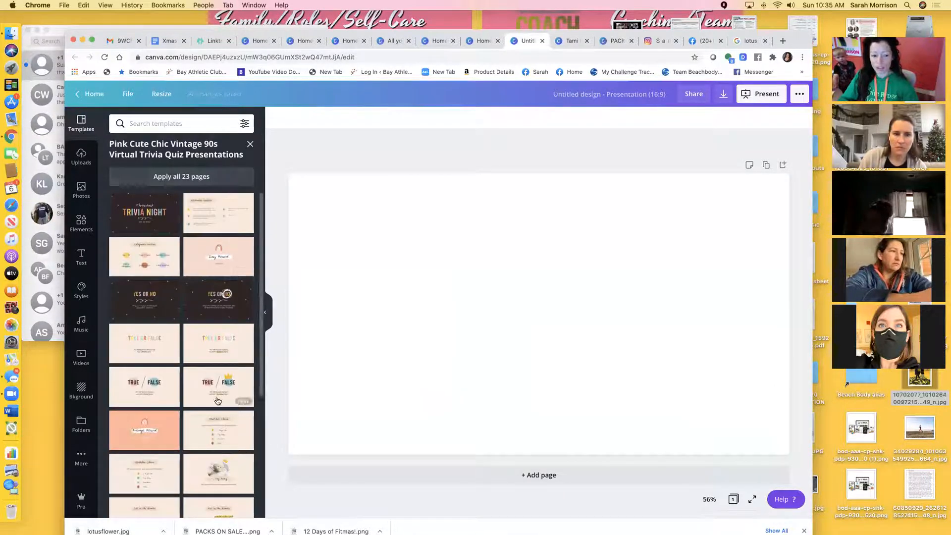
scroll(163, 447, "down", 3)
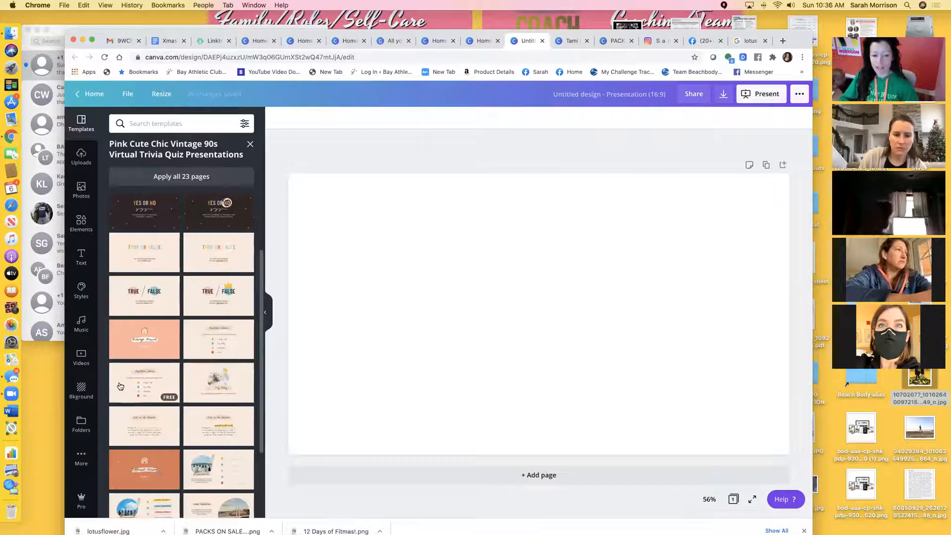
scroll(169, 421, "up", 3)
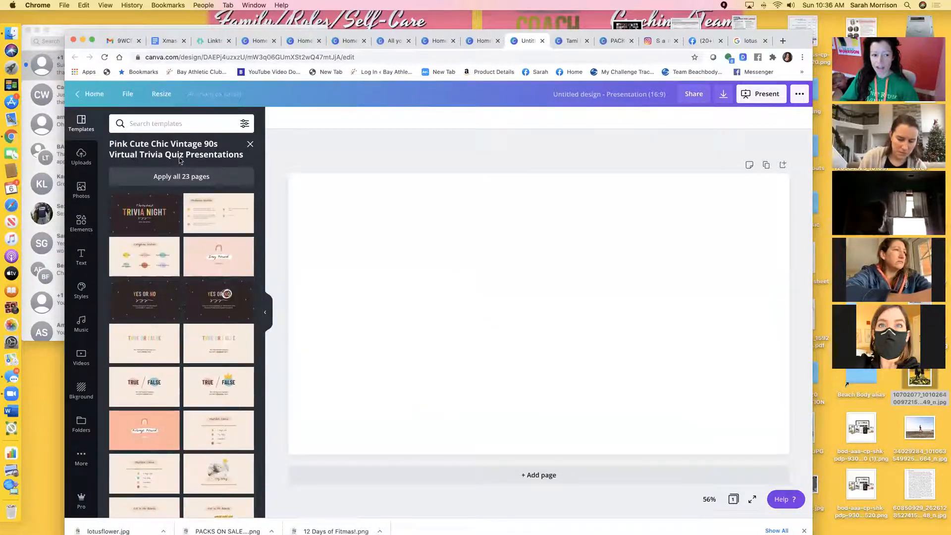
left_click(251, 144)
scroll(232, 407, "down", 4)
scroll(231, 406, "up", 4)
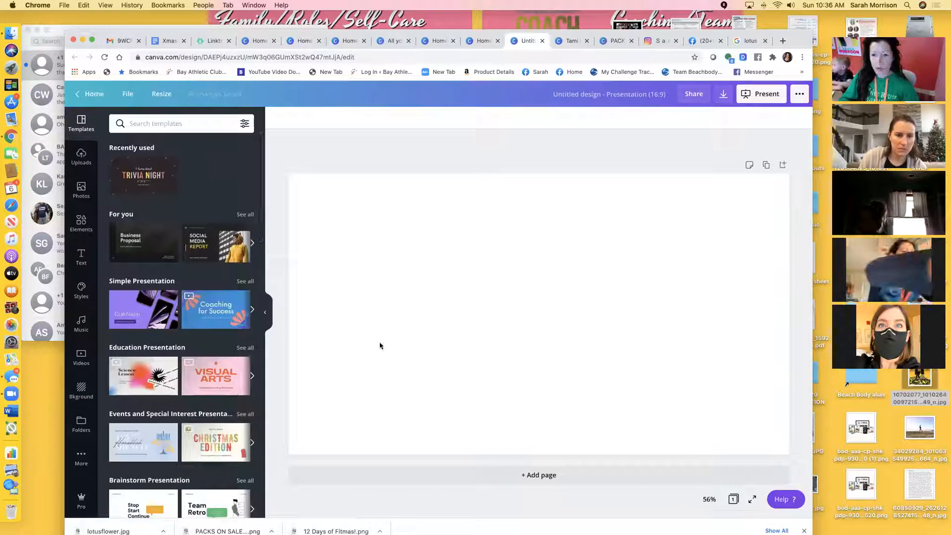
Go back to the Canva home page and open the saved design "the power of three" from the recent designs.
left_click(477, 41)
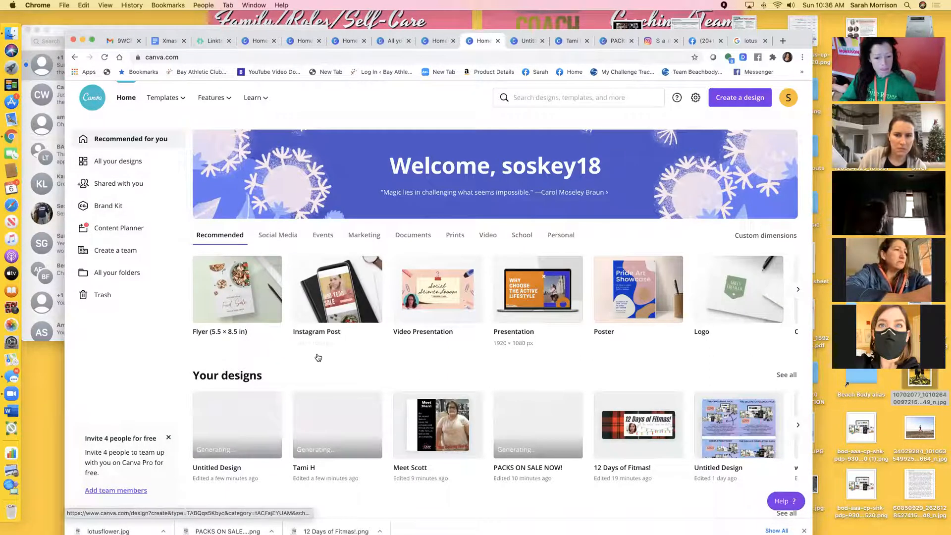
scroll(318, 356, "down", 4)
scroll(318, 357, "down", 4)
scroll(318, 357, "up", 5)
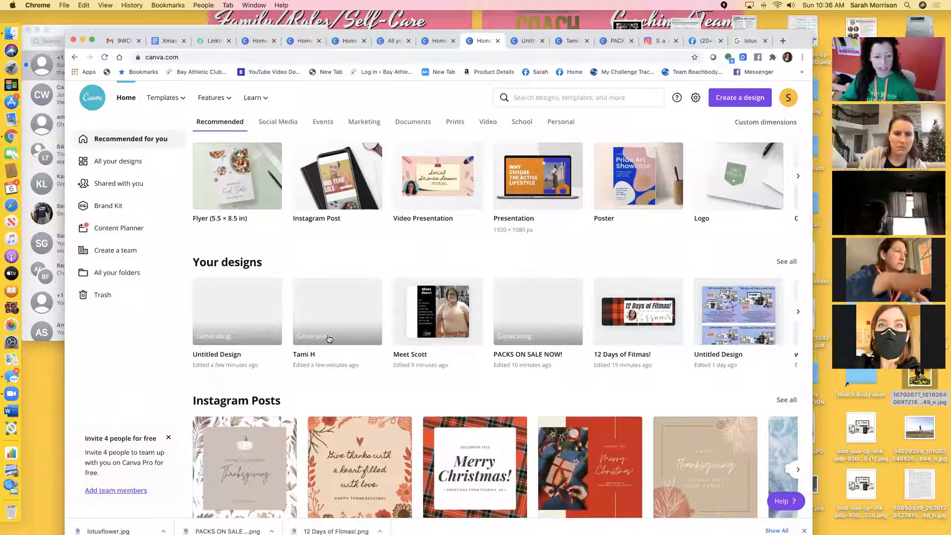
left_click(797, 311)
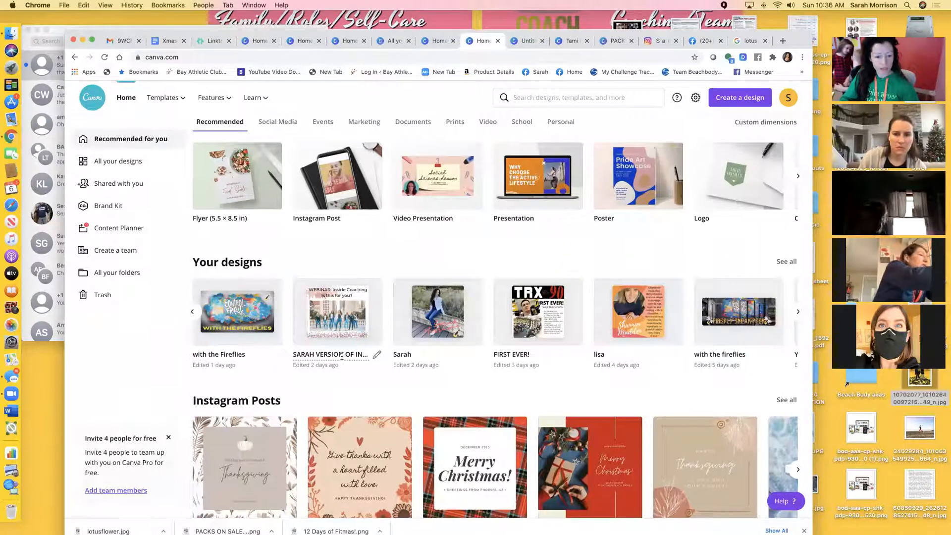
left_click(796, 312)
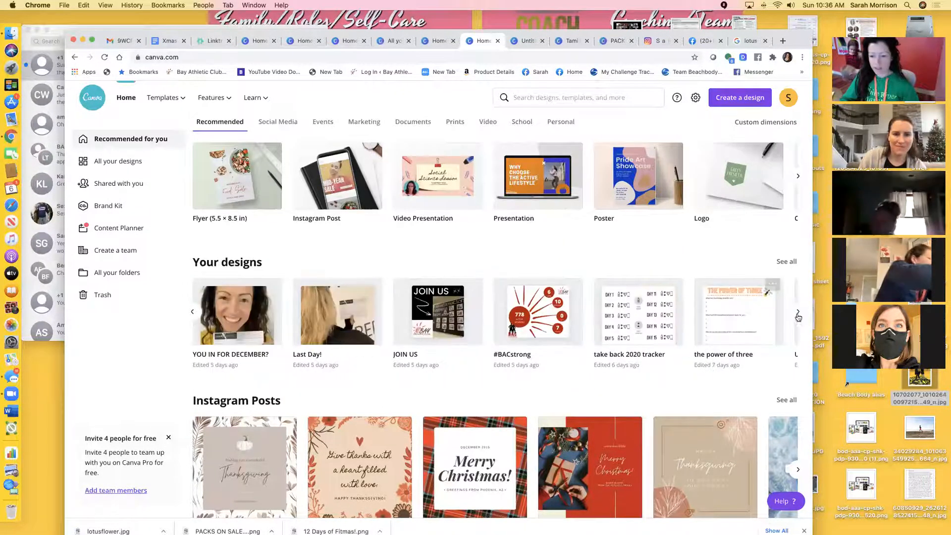
left_click(792, 313)
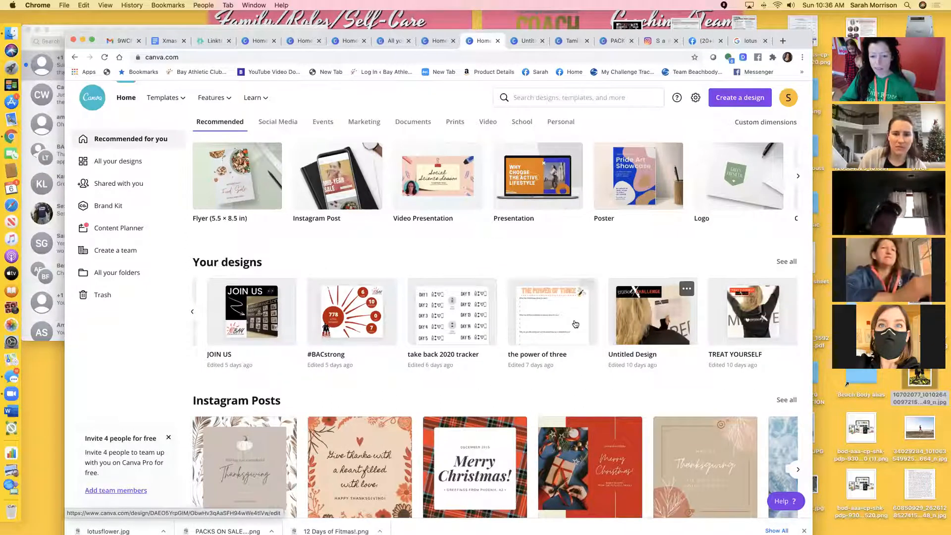
left_click(579, 322)
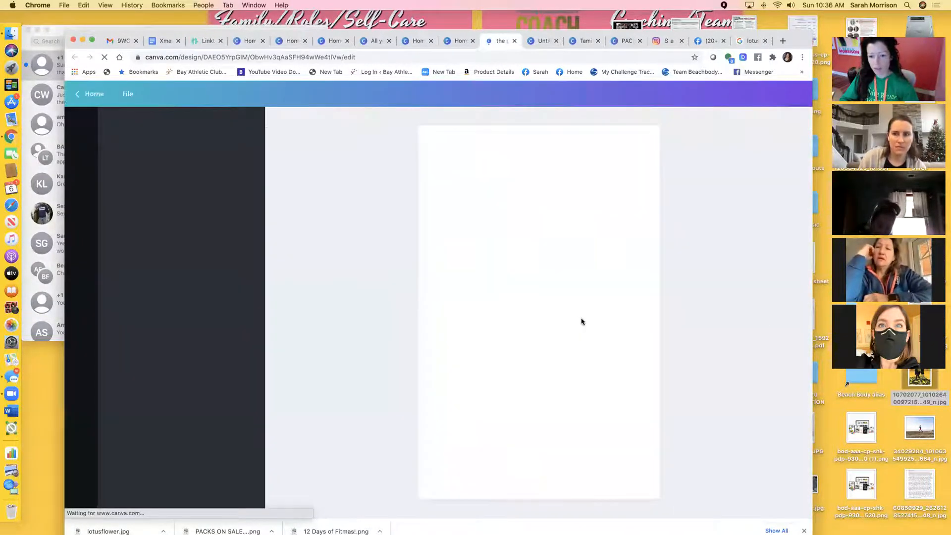